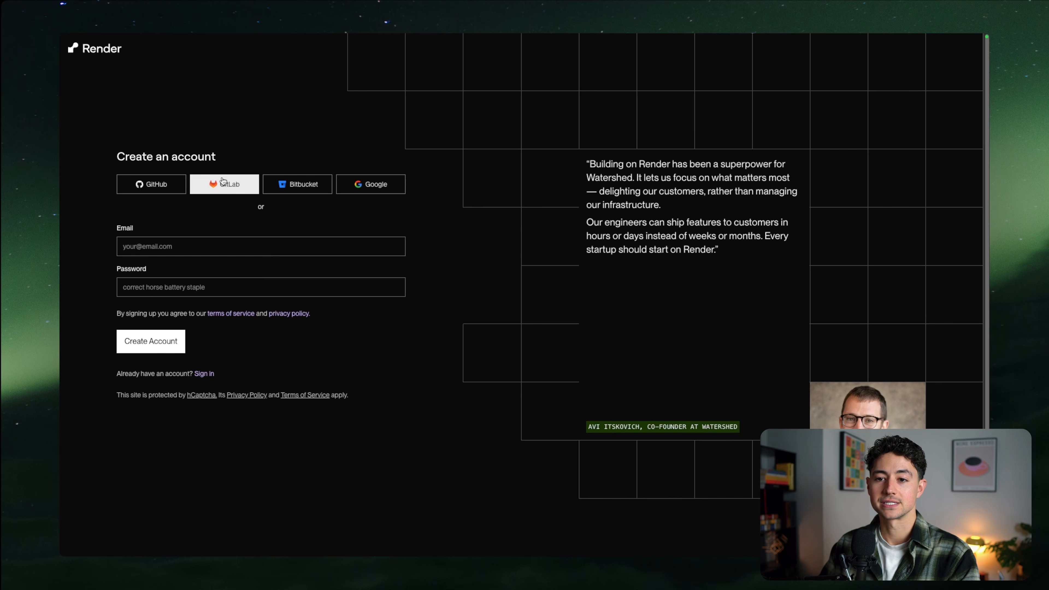
Sign in to the existing Render account with the account email and password
{"action": "left_click", "coordinate": [226, 246]}
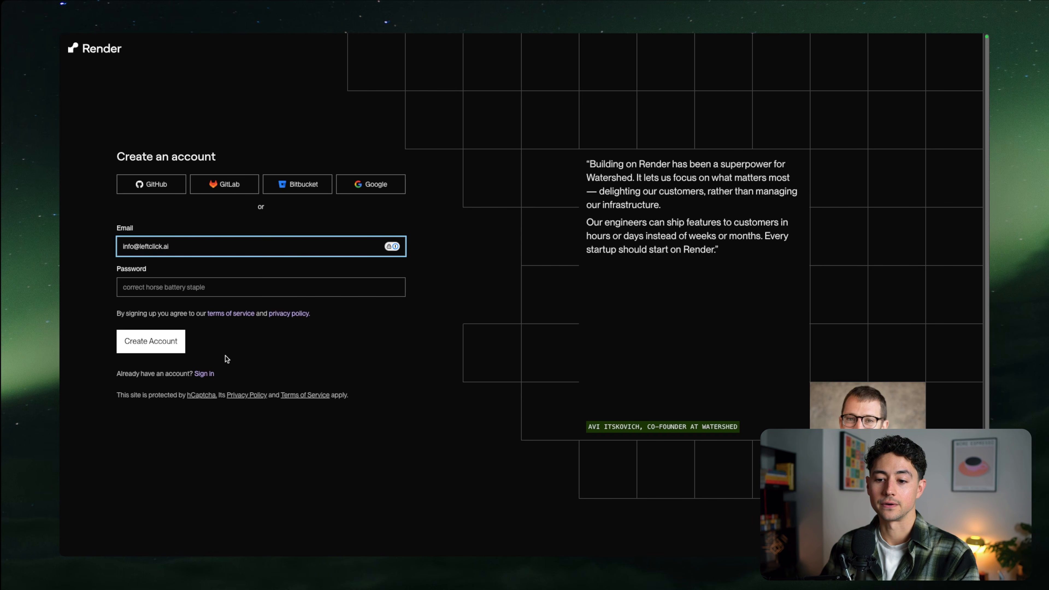
{"action": "left_click", "coordinate": [204, 373]}
{"action": "left_click", "coordinate": [192, 246]}
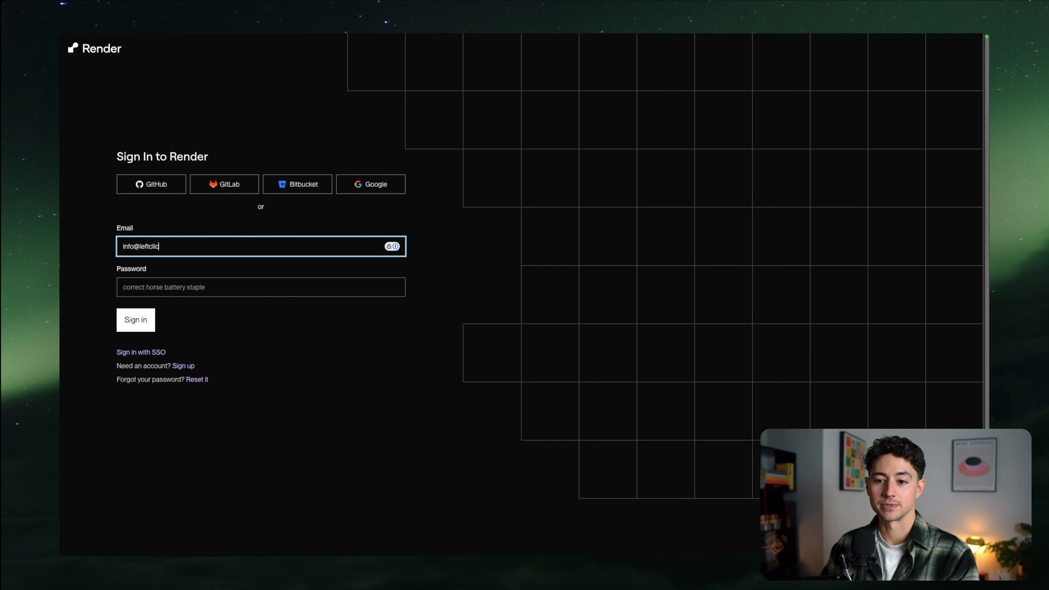
{"action": "key", "text": "Tab"}
{"action": "type", "text": "•••••••••••"}
{"action": "left_click", "coordinate": [126, 325]}
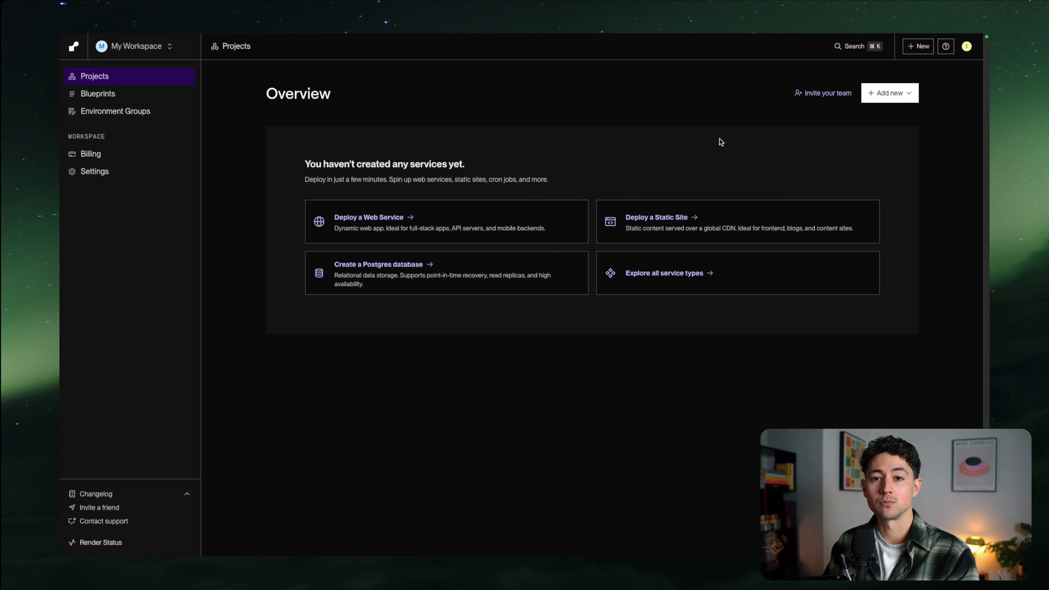
Start a new Render web service deployed from an existing image, then go to Docker Hub
{"action": "left_click", "coordinate": [395, 215]}
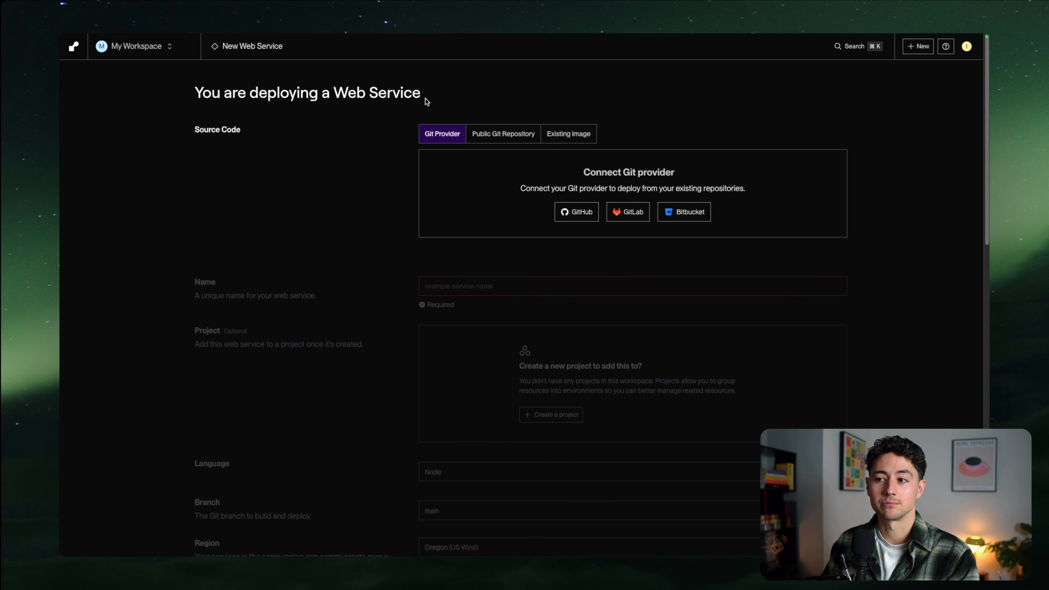
{"action": "left_click", "coordinate": [554, 137]}
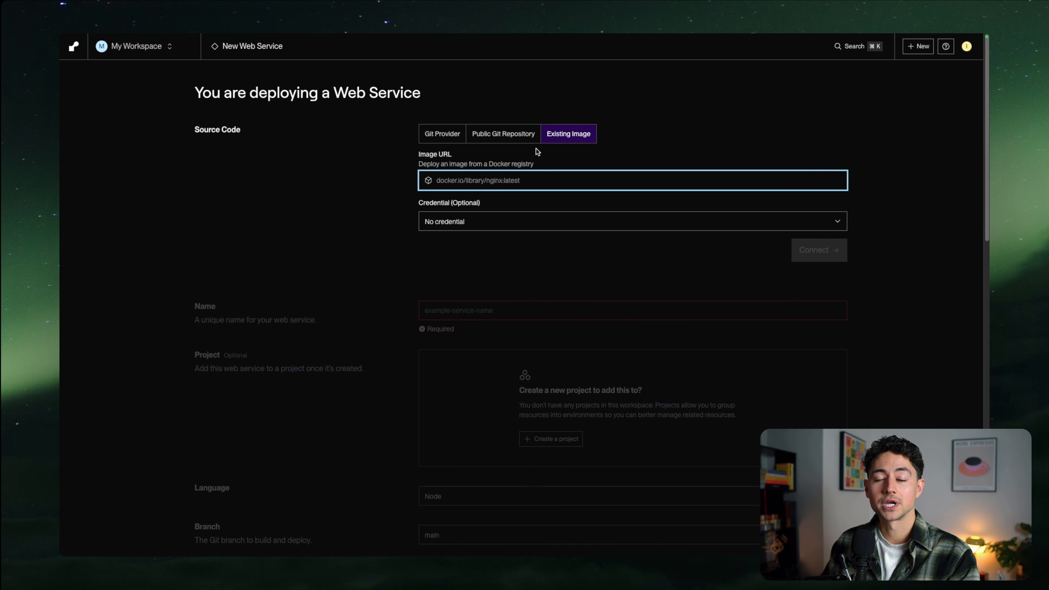
{"action": "mouse_move", "coordinate": [410, 36]}
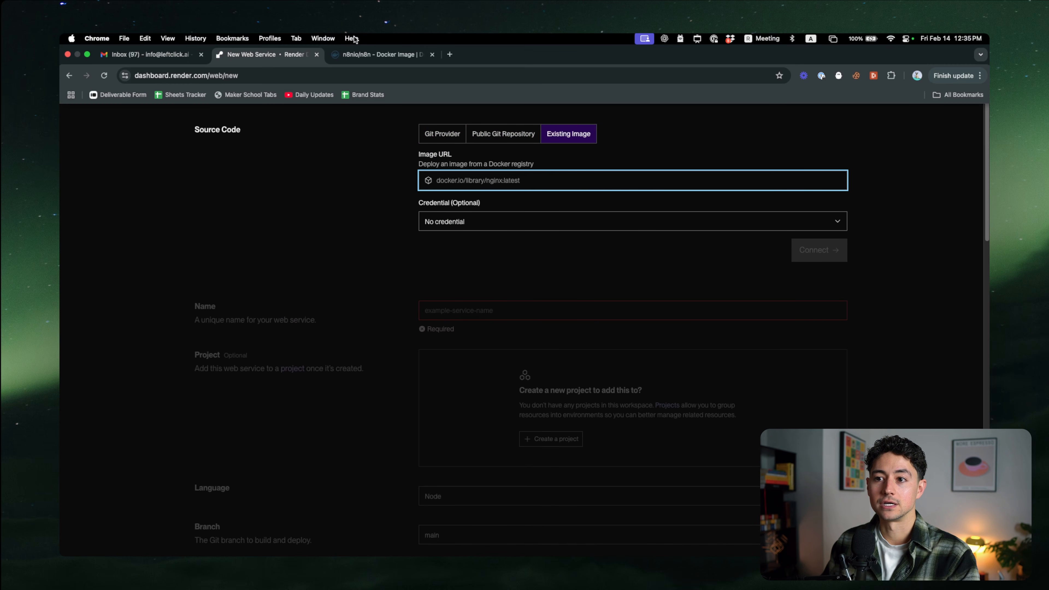
{"action": "left_click", "coordinate": [341, 55]}
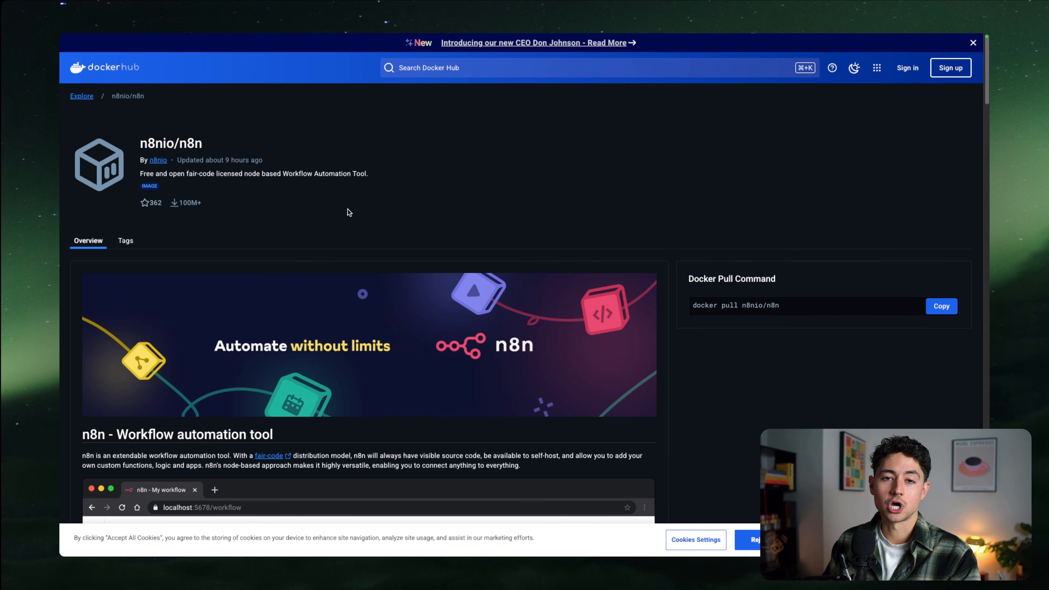
Search the web for 'n8n docker' and open the n8nio/n8n Docker Hub page
{"action": "scroll", "coordinate": [377, 220], "scroll_direction": "down", "scroll_amount": 4}
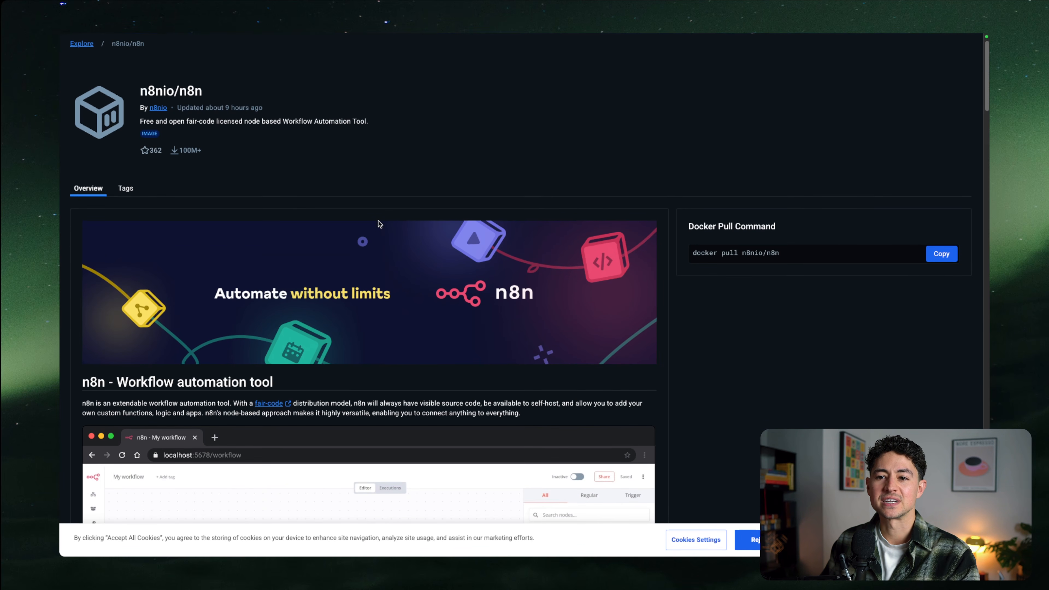
{"action": "scroll", "coordinate": [378, 220], "scroll_direction": "down", "scroll_amount": 2}
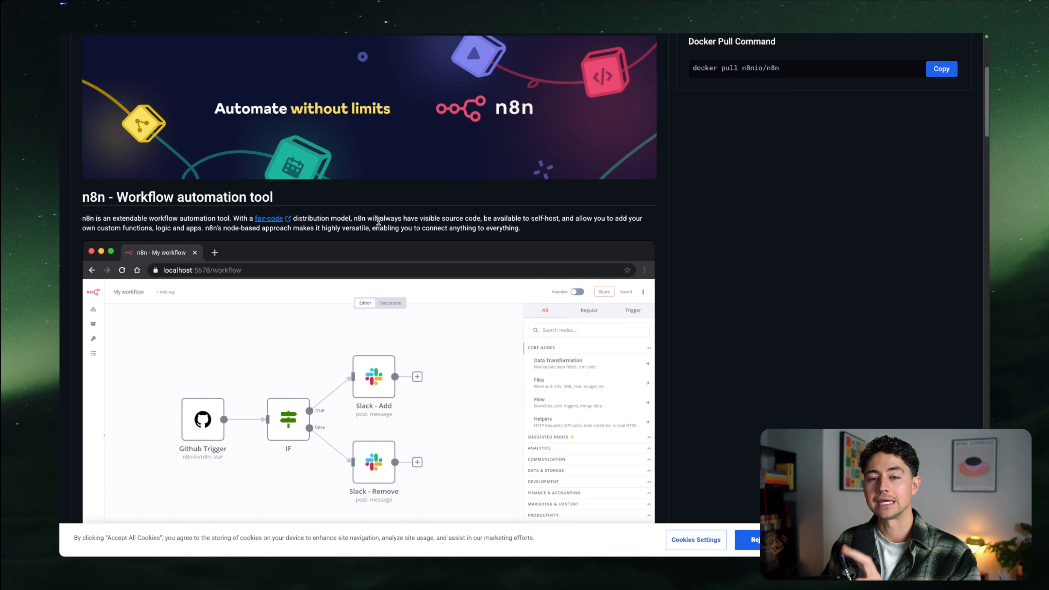
{"action": "scroll", "coordinate": [439, 234], "scroll_direction": "down", "scroll_amount": 3}
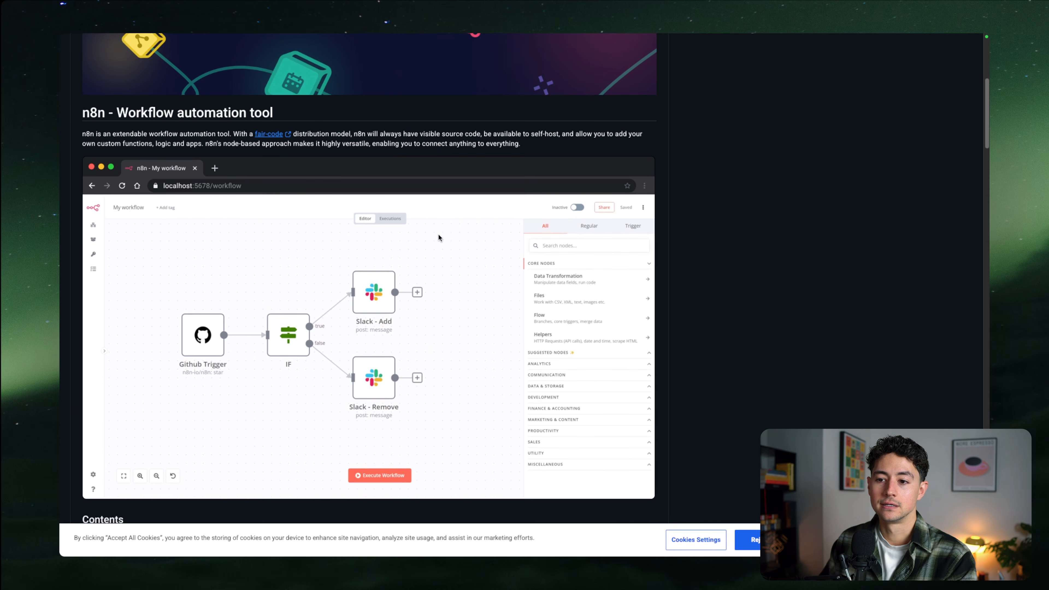
{"action": "scroll", "coordinate": [440, 238], "scroll_direction": "down", "scroll_amount": 3}
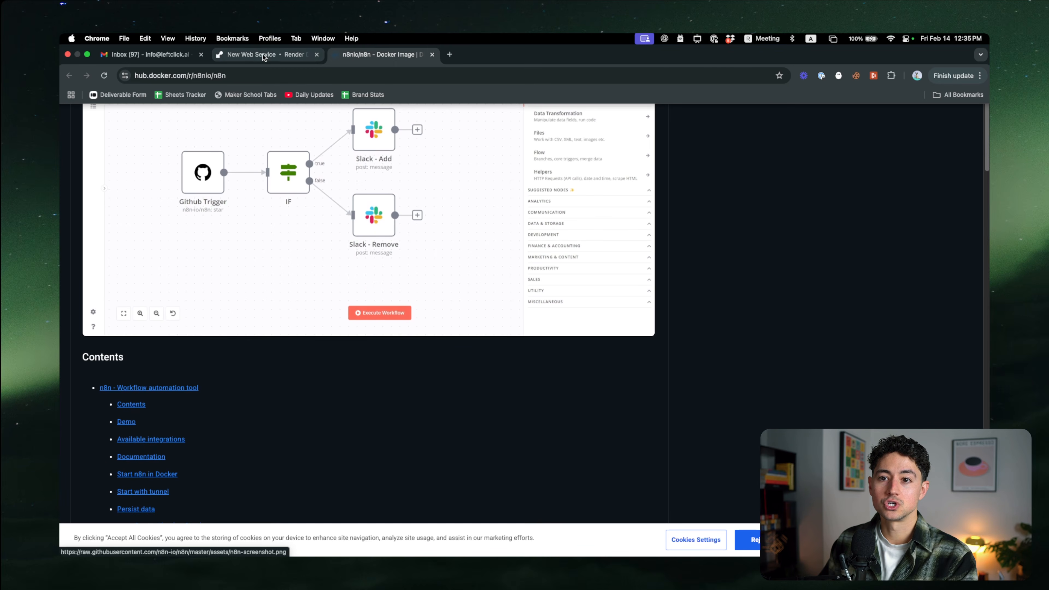
{"action": "left_click", "coordinate": [251, 73]}
{"action": "type", "text": "n8n docker"}
{"action": "key", "text": "Return"}
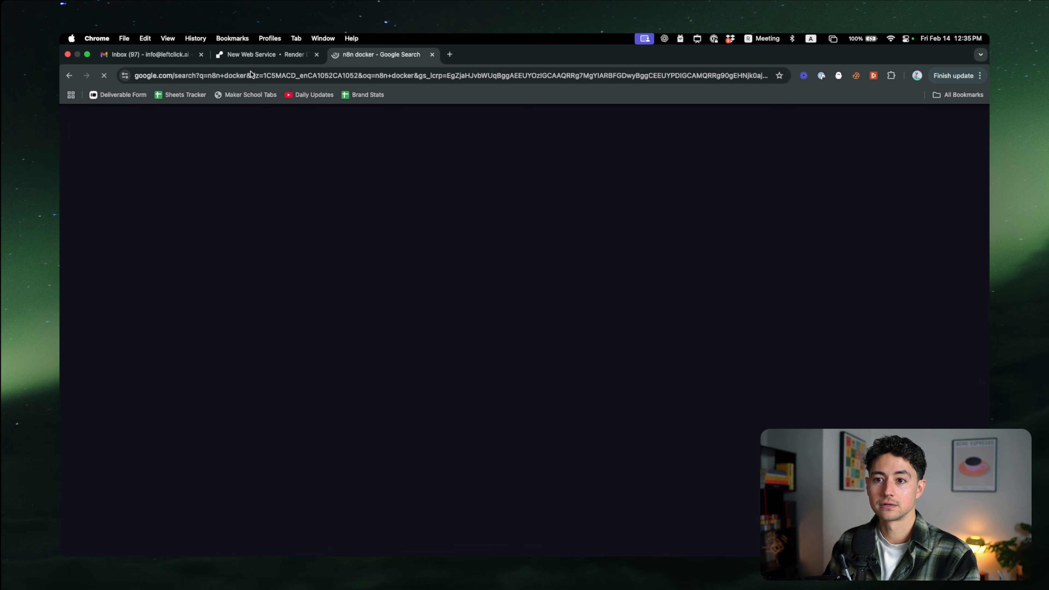
{"action": "left_click", "coordinate": [191, 226]}
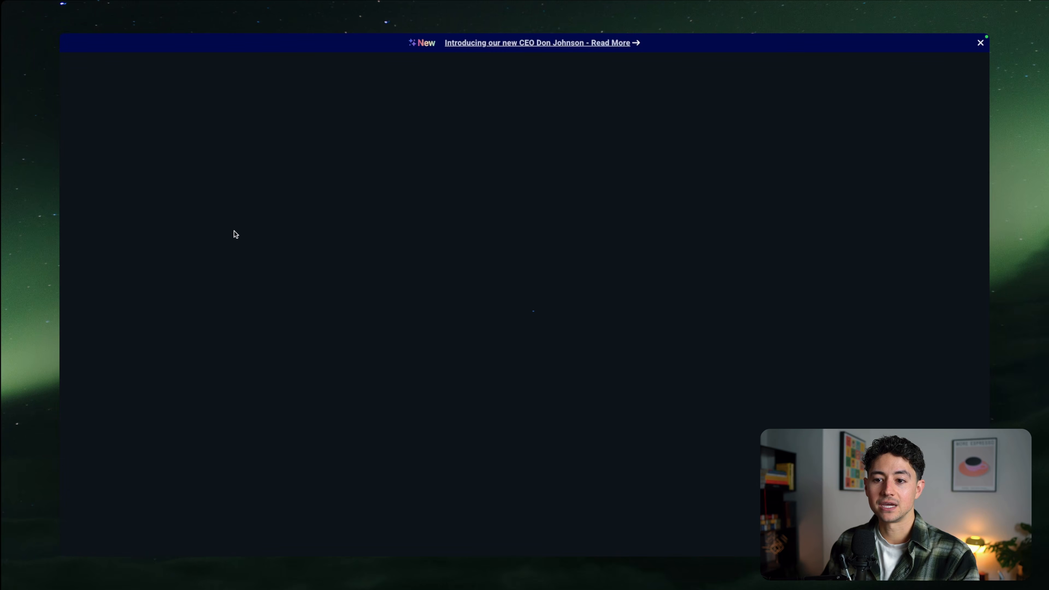
Select the image address docker.n8n.io/n8nio/n8n in the Start n8n in Docker section
{"action": "scroll", "coordinate": [232, 158], "scroll_direction": "down", "scroll_amount": 8}
{"action": "scroll", "coordinate": [232, 159], "scroll_direction": "down", "scroll_amount": 15}
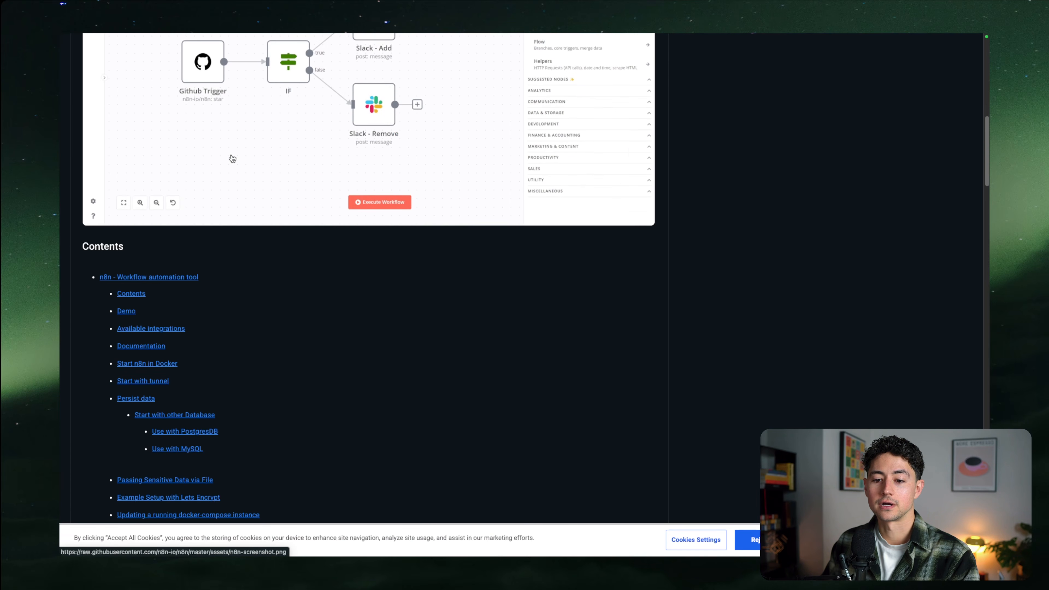
{"action": "scroll", "coordinate": [231, 157], "scroll_direction": "down", "scroll_amount": 2}
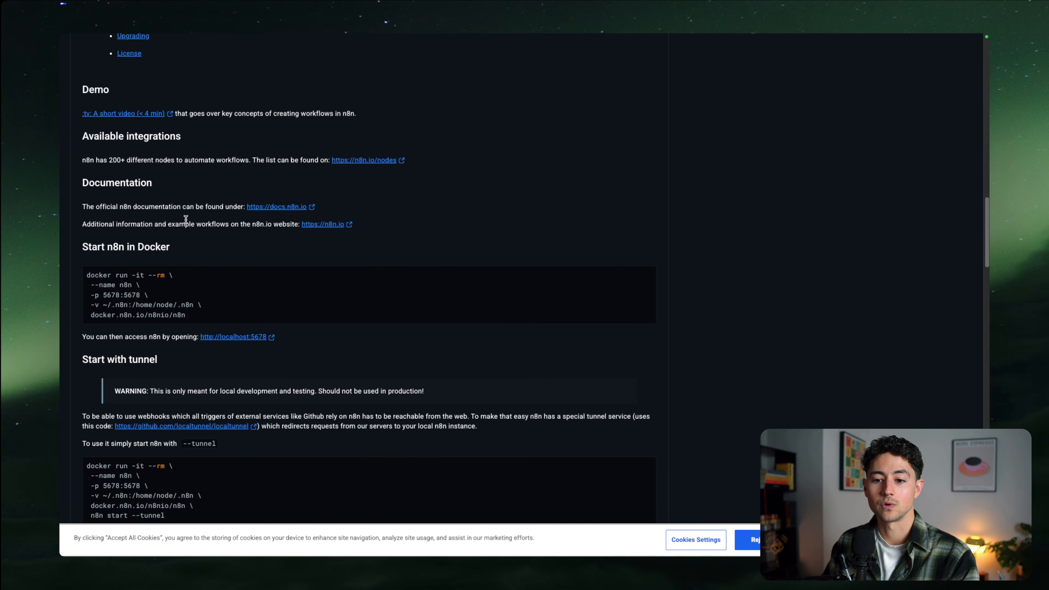
{"action": "scroll", "coordinate": [182, 329], "scroll_direction": "down", "scroll_amount": 1}
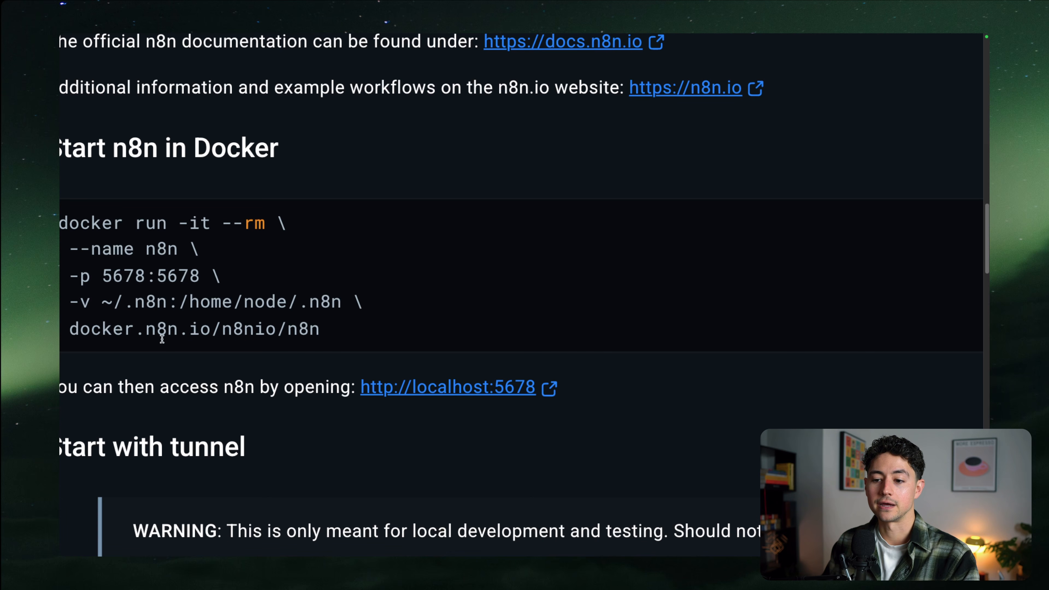
{"action": "double_click", "coordinate": [97, 330]}
{"action": "left_click_drag", "start_coordinate": [97, 329], "coordinate": [303, 331]}
{"action": "key", "text": "super+c"}
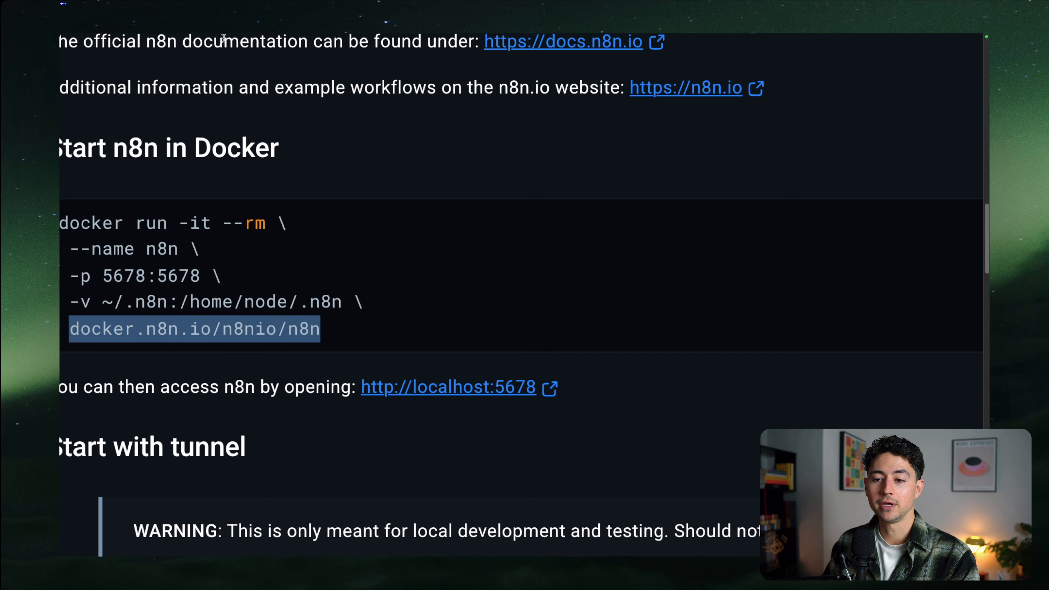
Paste docker.n8n.io/n8nio/n8n as the Render image URL and connect it
{"action": "left_click", "coordinate": [226, 46]}
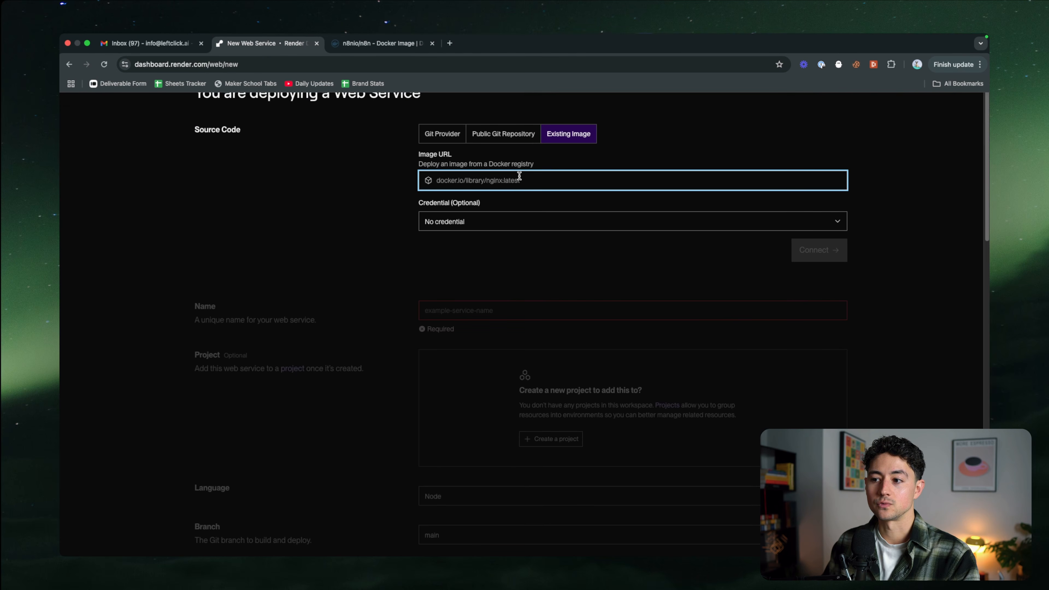
{"action": "key", "text": "super+v"}
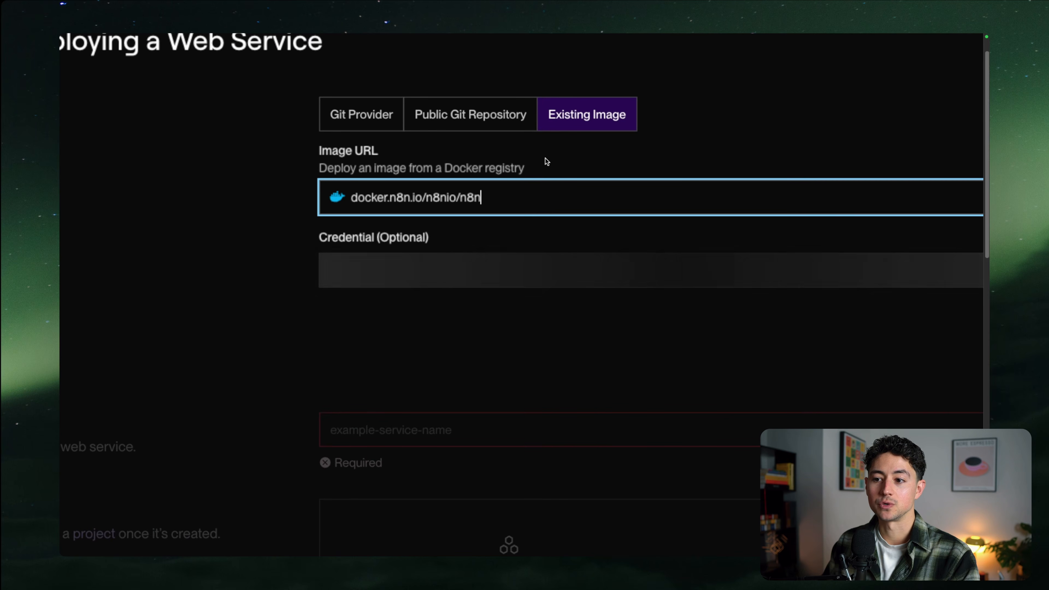
{"action": "left_click", "coordinate": [811, 250]}
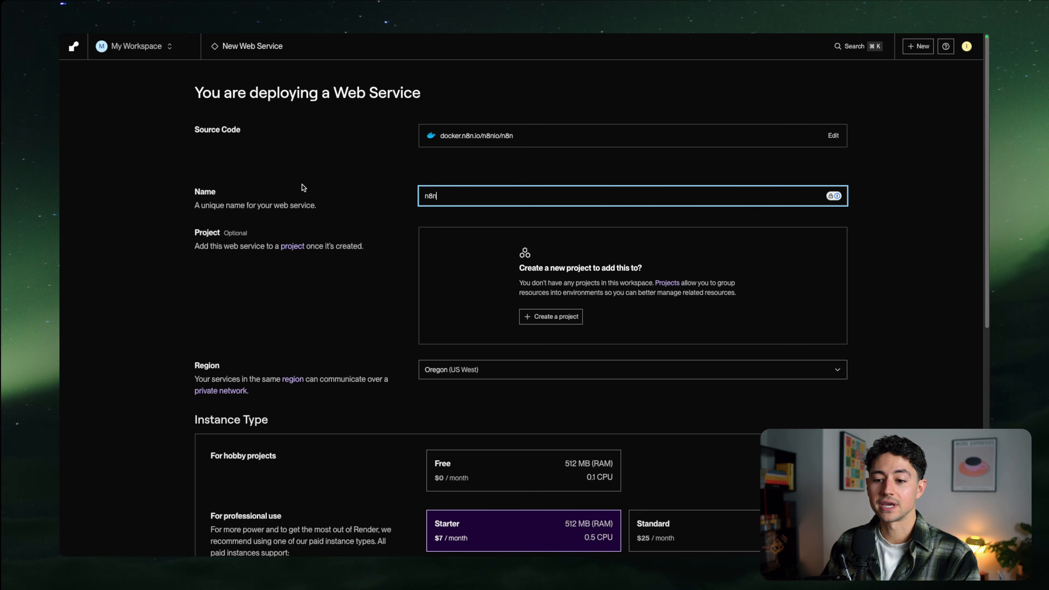
Choose the Free instance type and deploy the n8n web service
{"action": "scroll", "coordinate": [301, 185], "scroll_direction": "down", "scroll_amount": 5}
{"action": "left_click", "coordinate": [473, 339]}
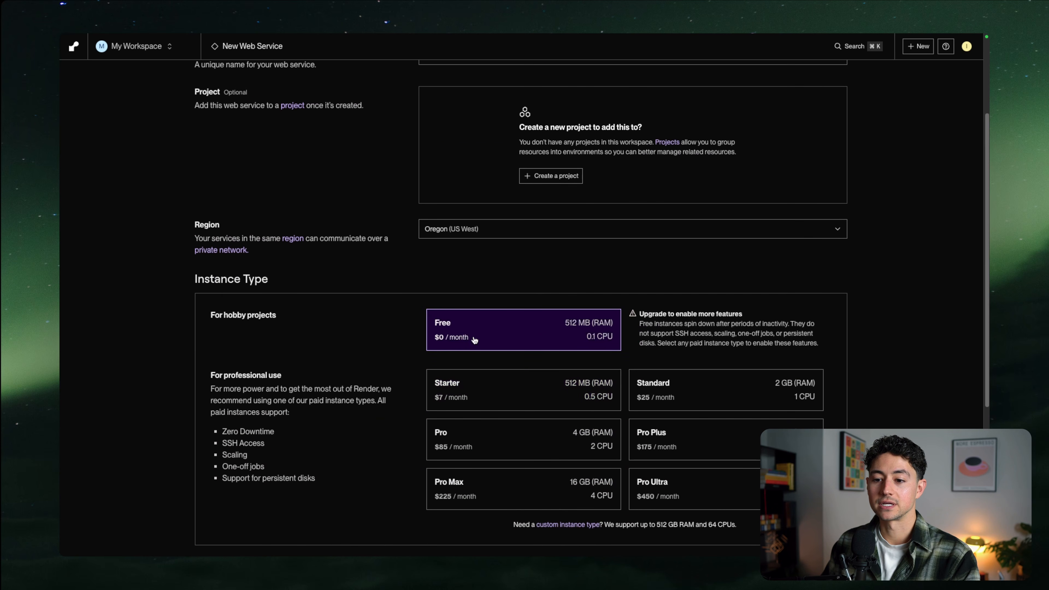
{"action": "scroll", "coordinate": [311, 326], "scroll_direction": "down", "scroll_amount": 8}
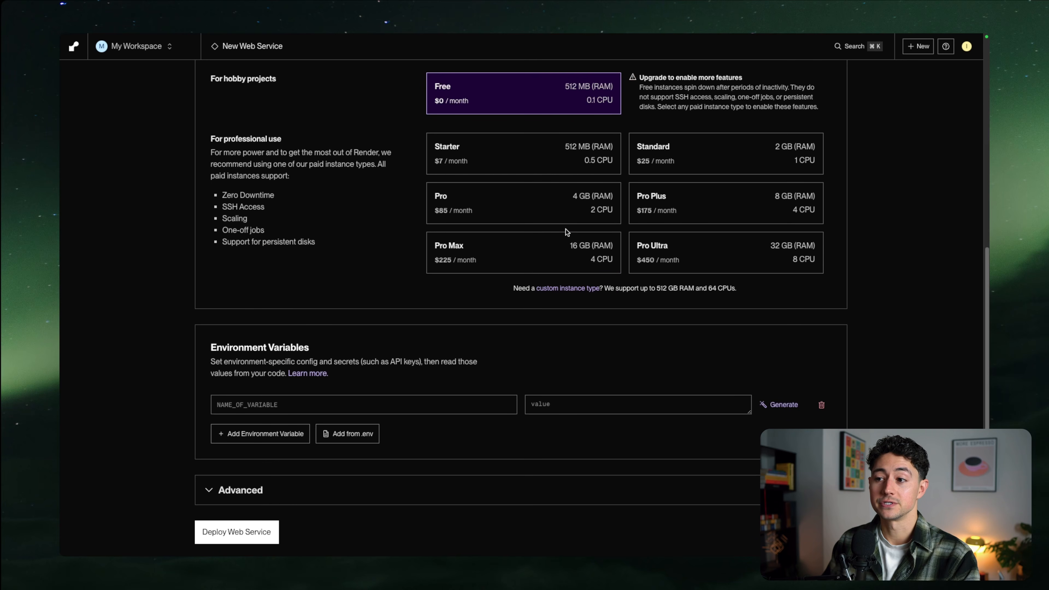
{"action": "scroll", "coordinate": [615, 233], "scroll_direction": "up", "scroll_amount": 1}
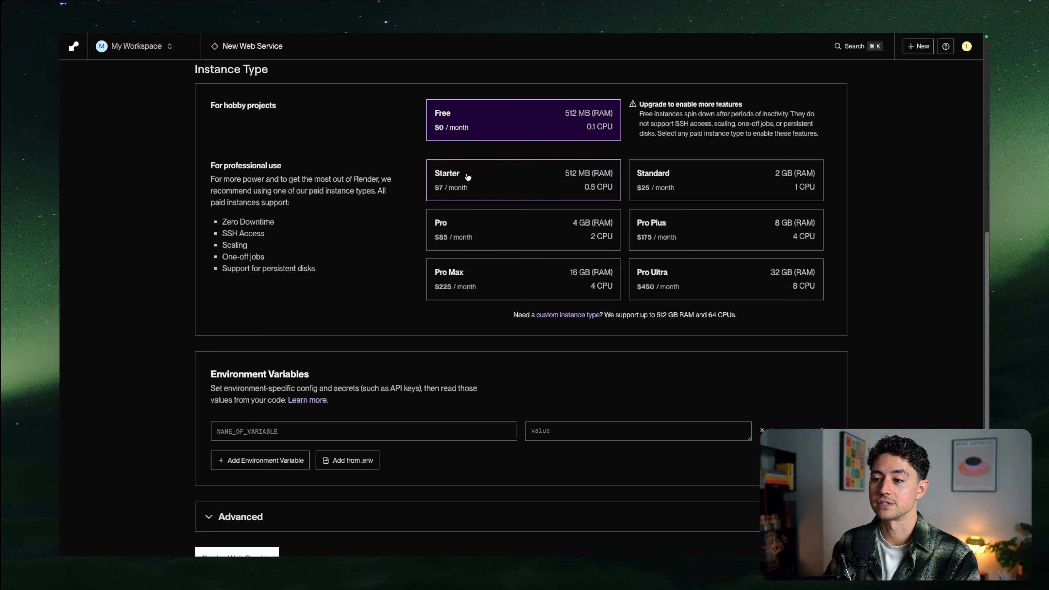
{"action": "scroll", "coordinate": [360, 170], "scroll_direction": "down", "scroll_amount": 3}
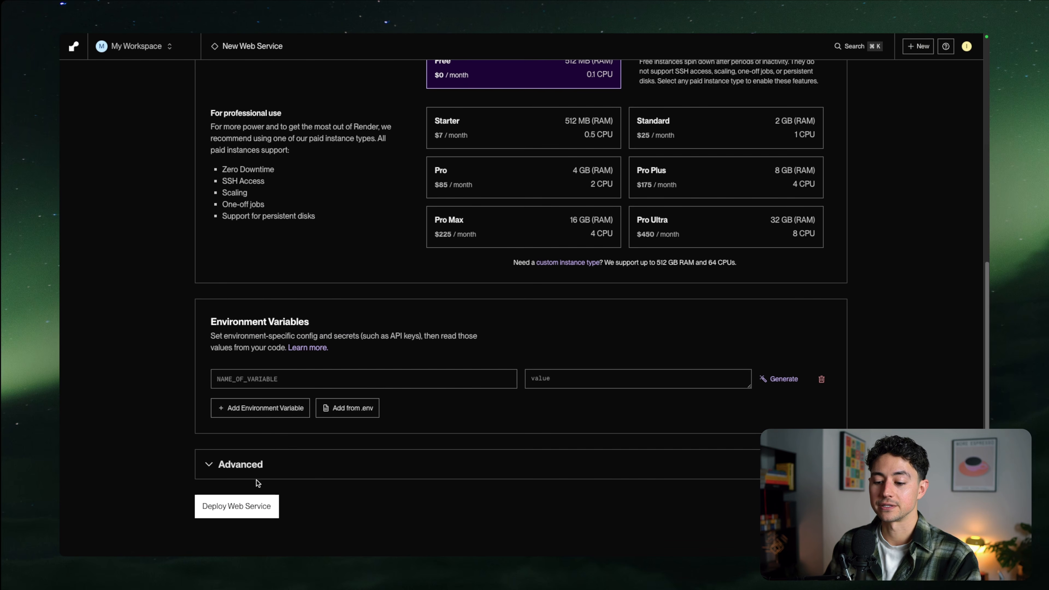
{"action": "left_click", "coordinate": [253, 511]}
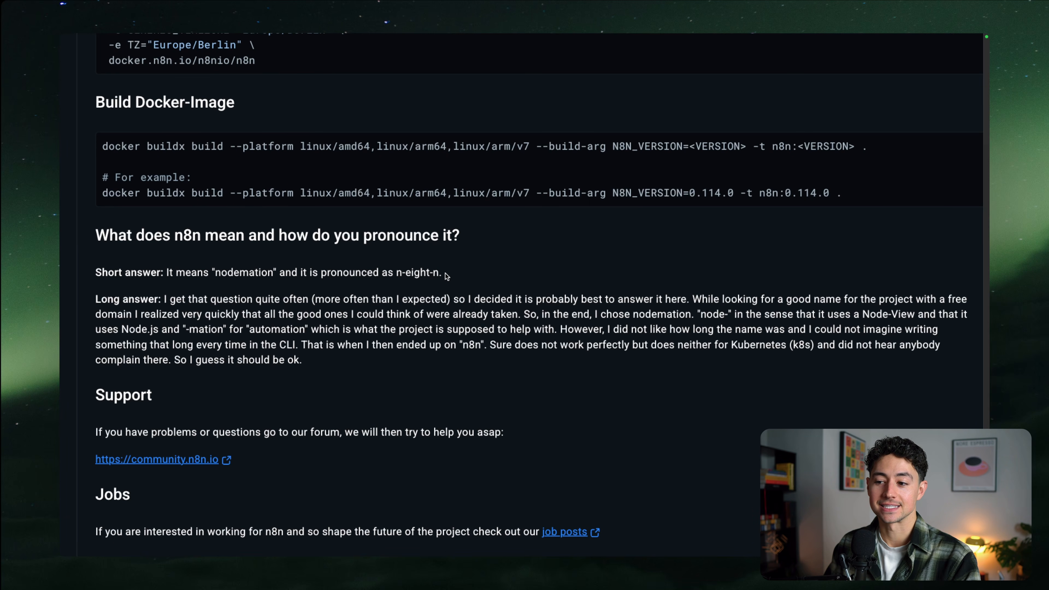
{"action": "left_click_drag", "start_coordinate": [279, 273], "coordinate": [441, 273]}
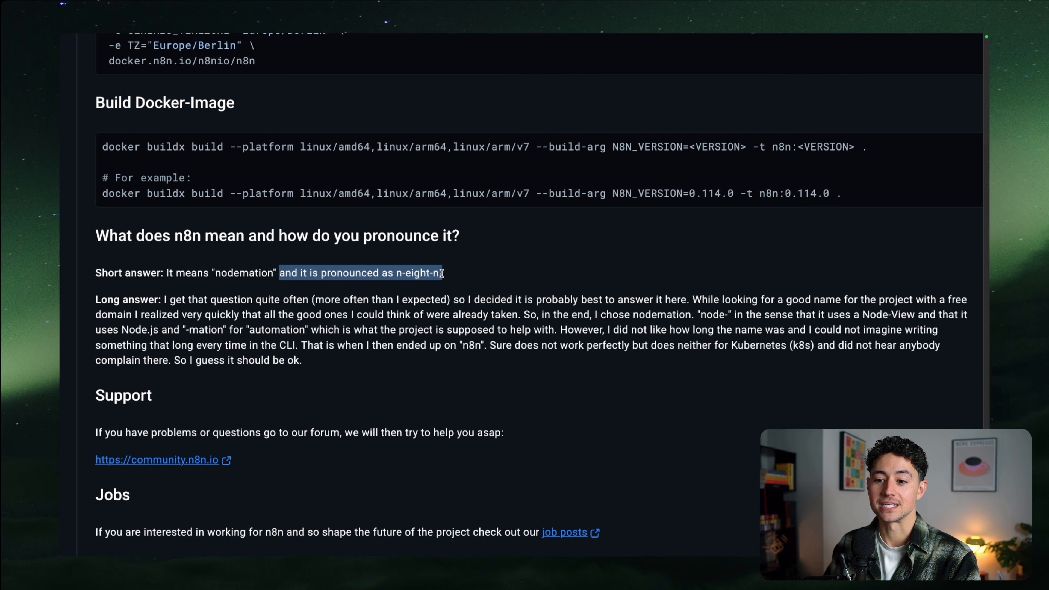
{"action": "left_click", "coordinate": [395, 273]}
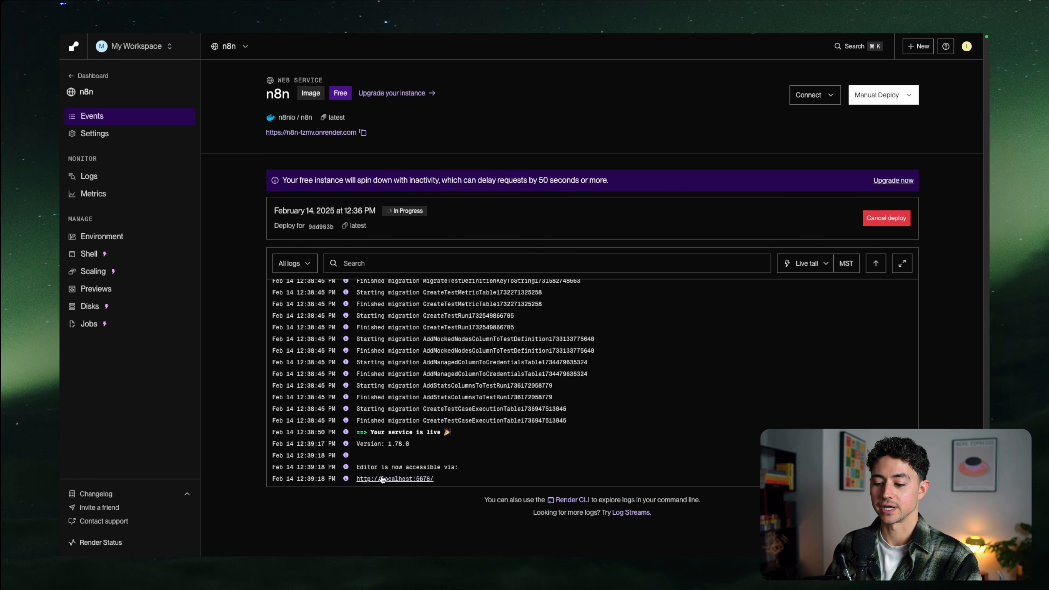
Open the live n8n service's onrender.com URL
{"action": "left_click", "coordinate": [305, 133]}
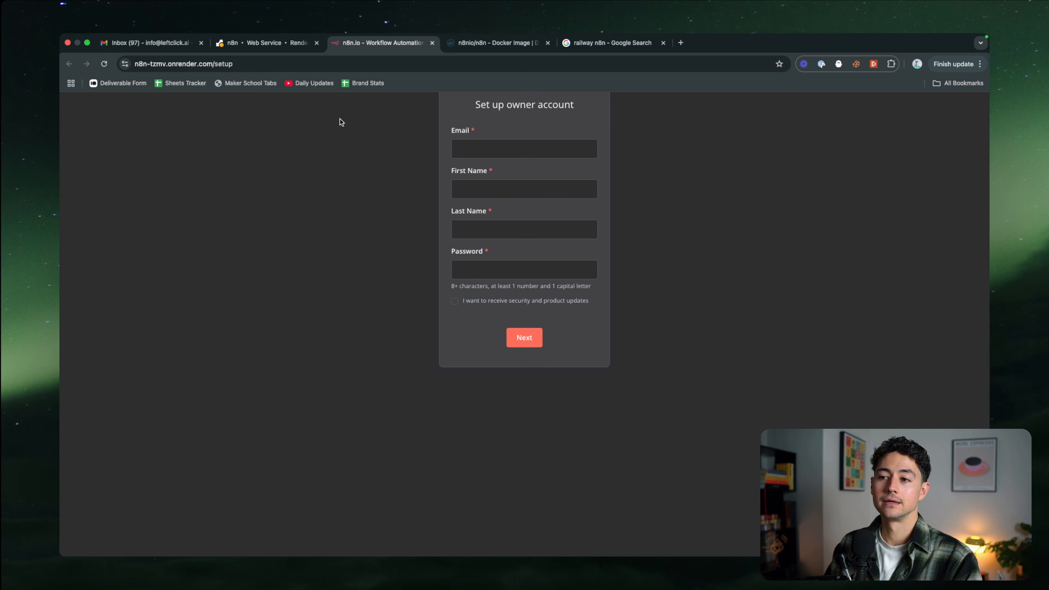
Create the n8n owner account with the owner's email, first and last name, and password
{"action": "left_click", "coordinate": [494, 144]}
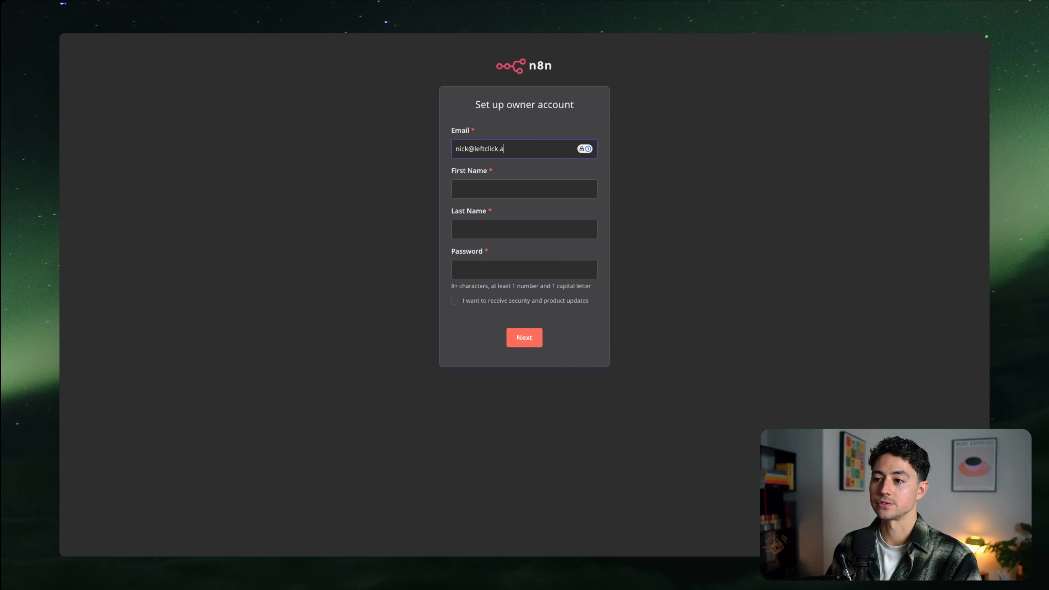
{"action": "key", "text": "Tab"}
{"action": "type", "text": "Nickolas"}
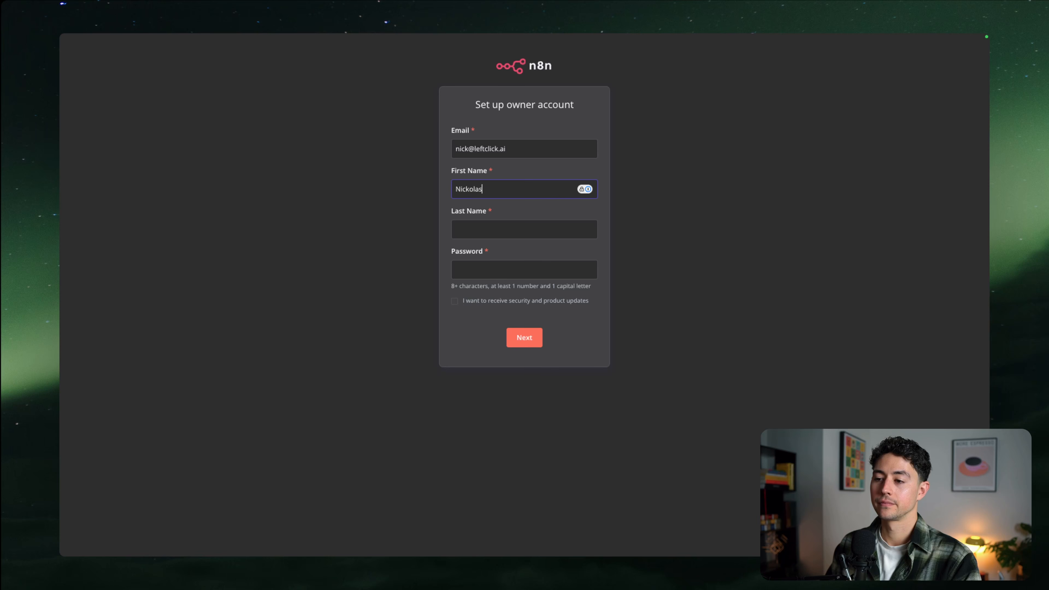
{"action": "key", "text": "Tab"}
{"action": "type", "text": "Saraev"}
{"action": "key", "text": "Tab"}
{"action": "type", "text": "•••••••••"}
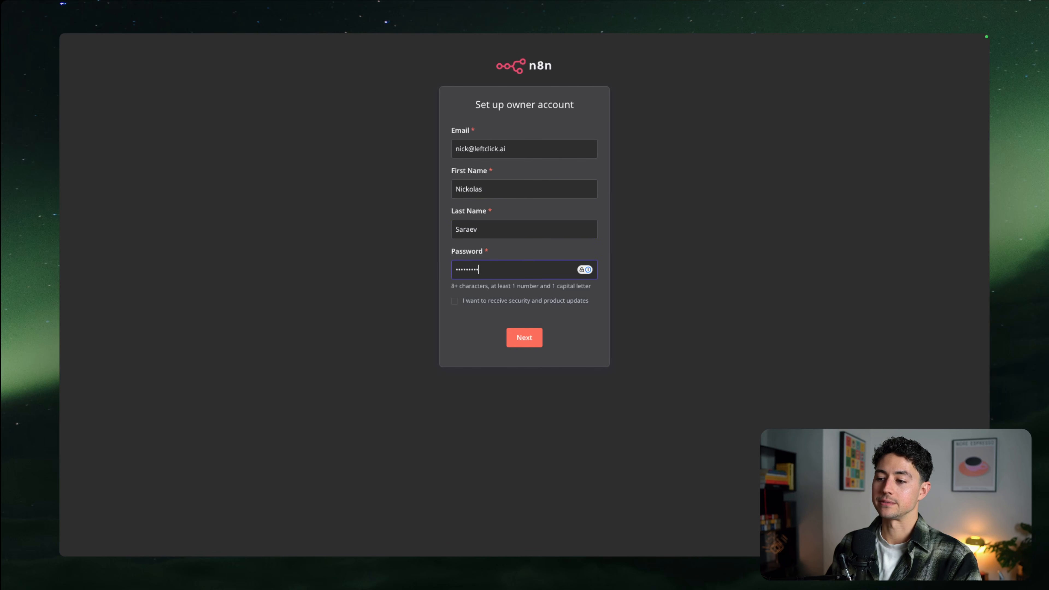
{"action": "type", "text": "••"}
{"action": "left_click", "coordinate": [520, 333]}
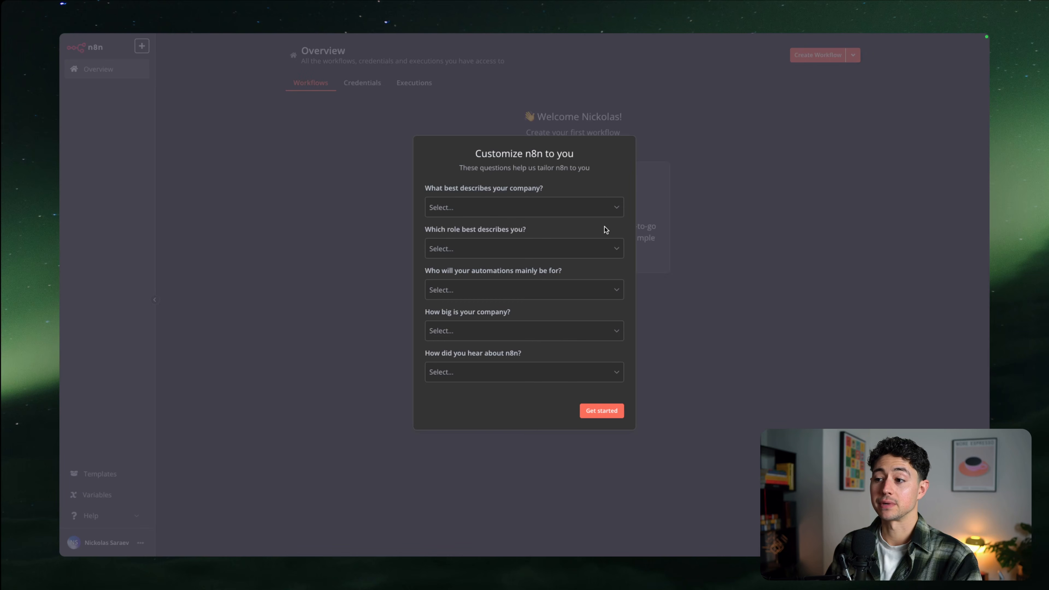
Answer the survey (SaaS, Business Owner, Myself, under 20 people, Google) and skip the license offer
{"action": "left_click", "coordinate": [594, 208]}
{"action": "left_click", "coordinate": [577, 234]}
{"action": "left_click", "coordinate": [572, 248]}
{"action": "left_click", "coordinate": [554, 274]}
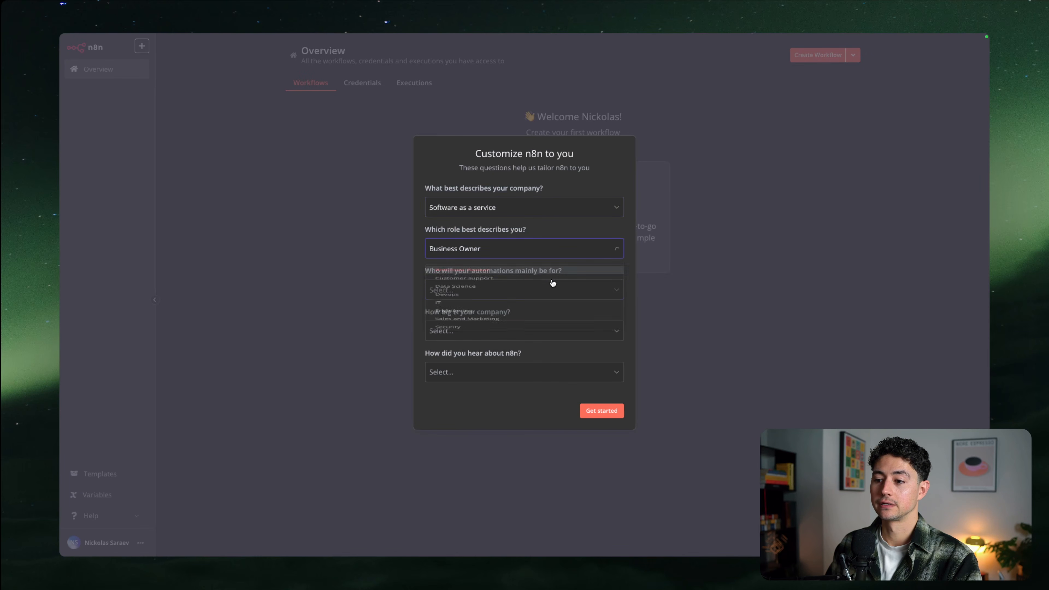
{"action": "left_click", "coordinate": [547, 290]}
{"action": "left_click", "coordinate": [536, 316]}
{"action": "left_click", "coordinate": [536, 333]}
{"action": "left_click", "coordinate": [526, 356]}
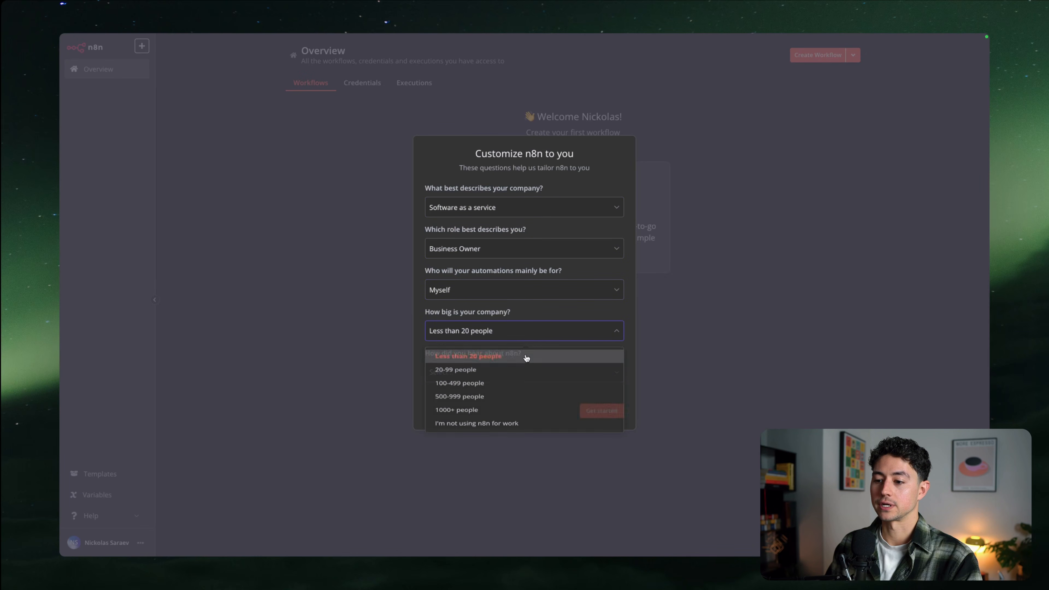
{"action": "left_click", "coordinate": [521, 372]}
{"action": "left_click", "coordinate": [520, 399]}
{"action": "left_click", "coordinate": [594, 411]}
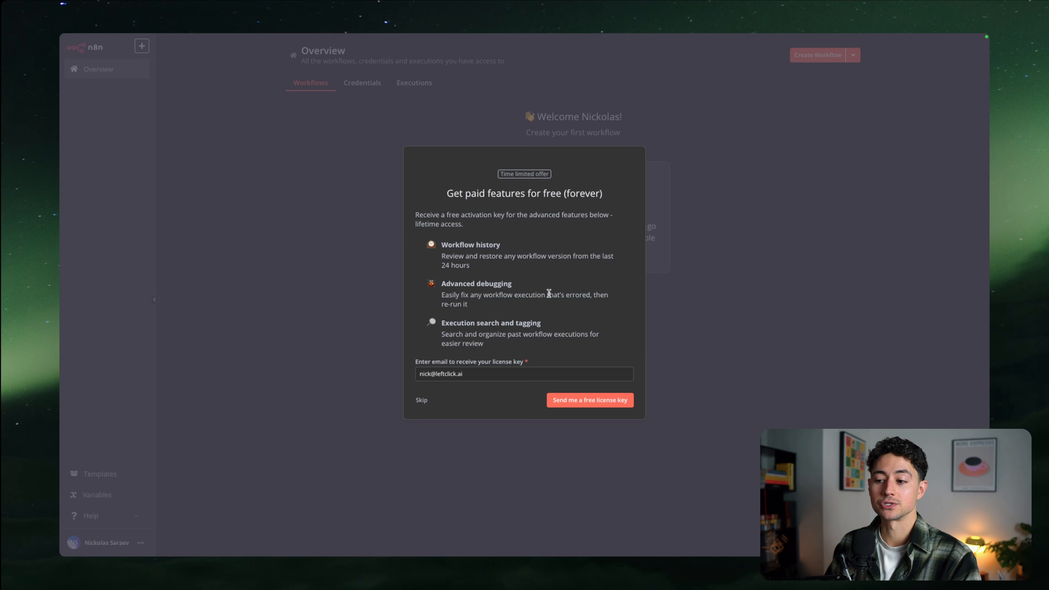
{"action": "left_click_drag", "start_coordinate": [473, 379], "coordinate": [420, 374]}
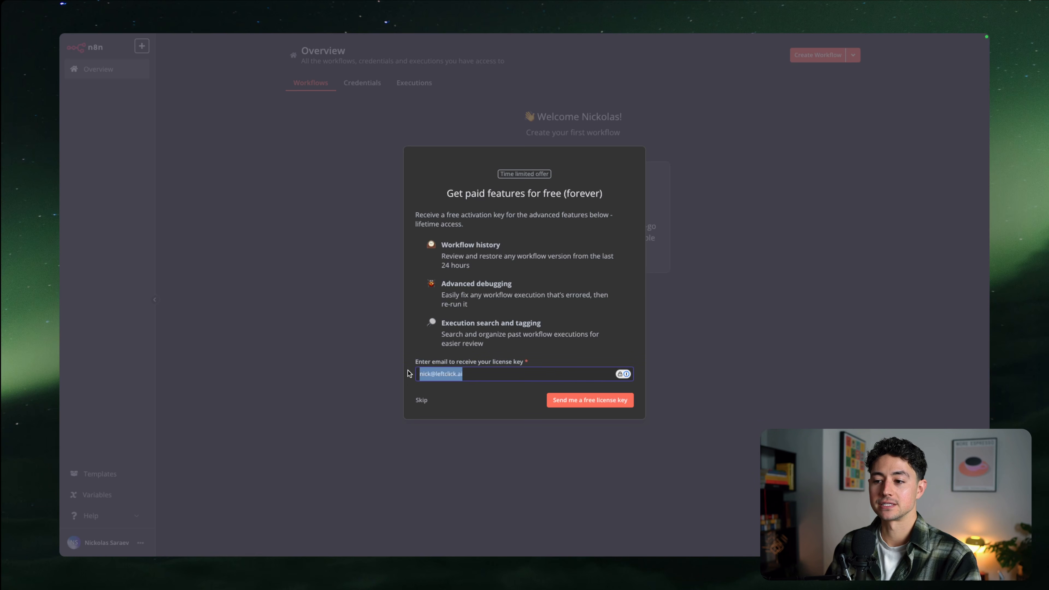
{"action": "left_click", "coordinate": [421, 400]}
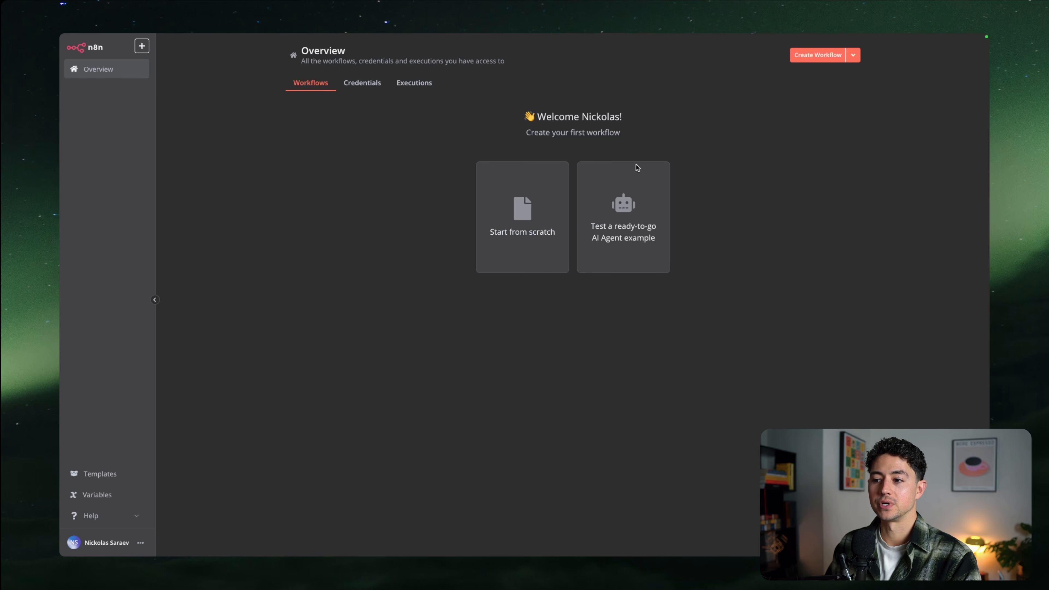
Open a blank workflow, view and close its first-step trigger panel, then return to Render's deploy logs
{"action": "left_click", "coordinate": [627, 215]}
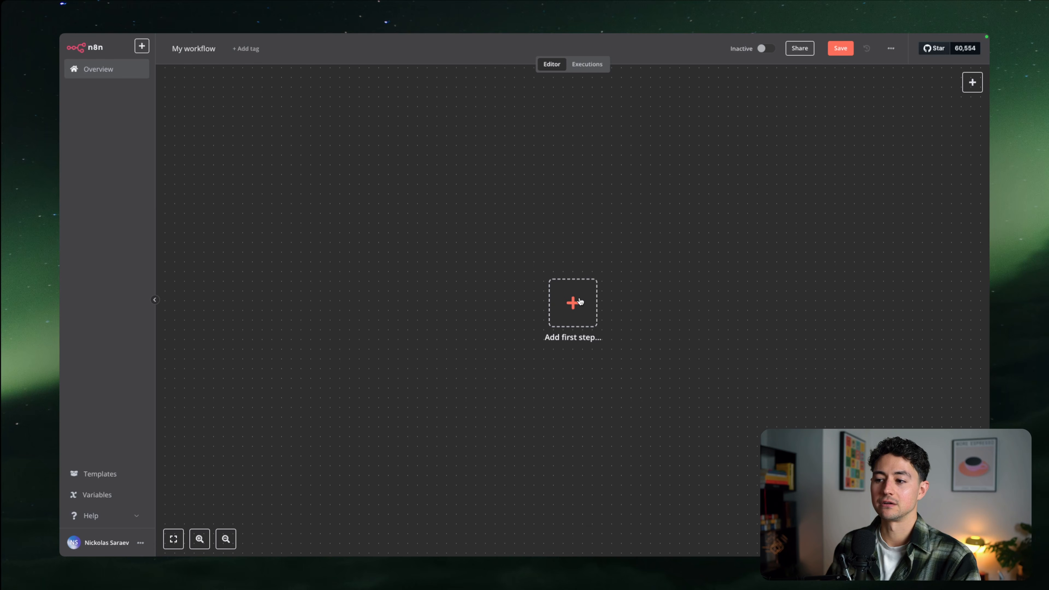
{"action": "scroll", "coordinate": [667, 250], "scroll_direction": "right", "scroll_amount": 2}
{"action": "left_click", "coordinate": [972, 82]}
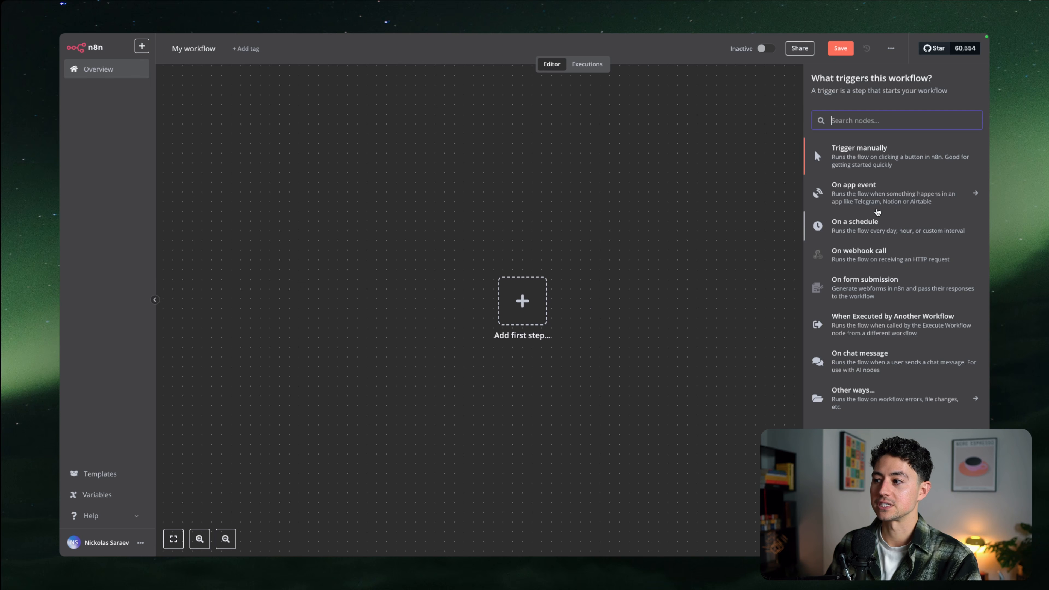
{"action": "left_click", "coordinate": [624, 185]}
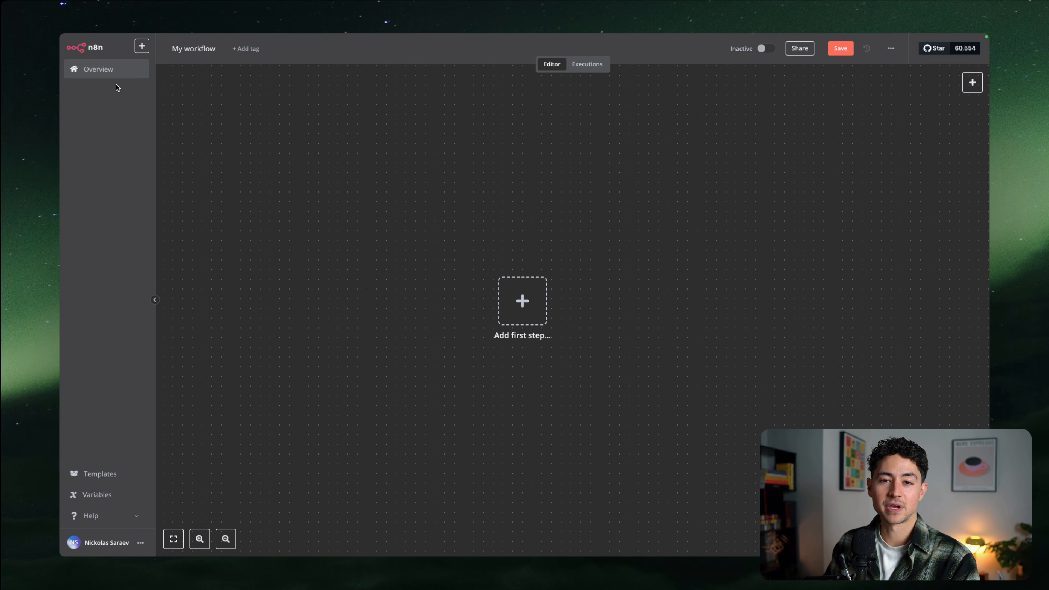
{"action": "mouse_move", "coordinate": [216, 35]}
{"action": "left_click", "coordinate": [247, 54]}
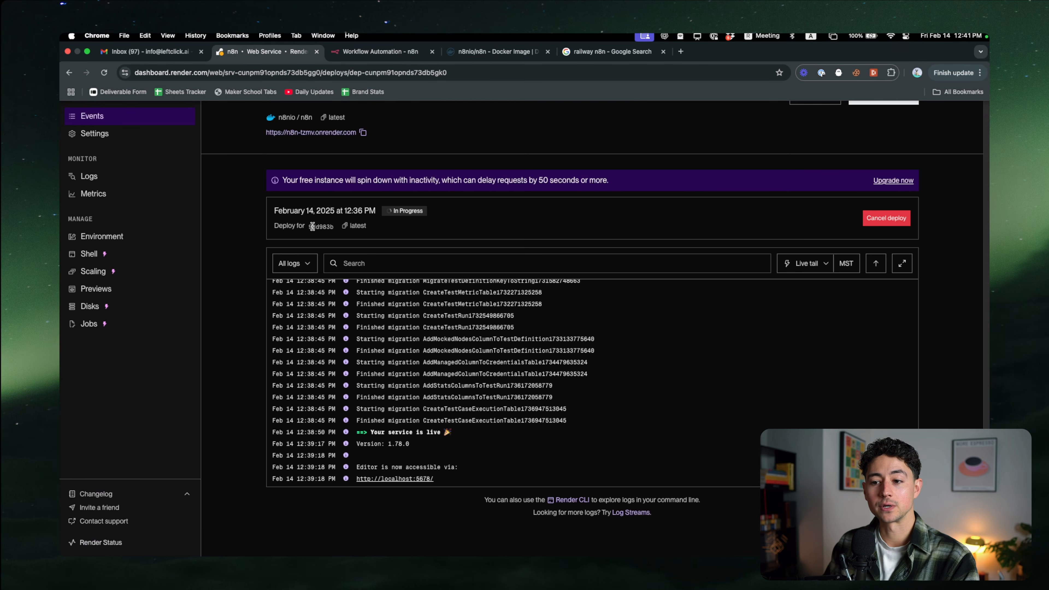
Switch back to the n8nio/n8n Docker Hub page and scroll to its top
{"action": "mouse_move", "coordinate": [345, 36]}
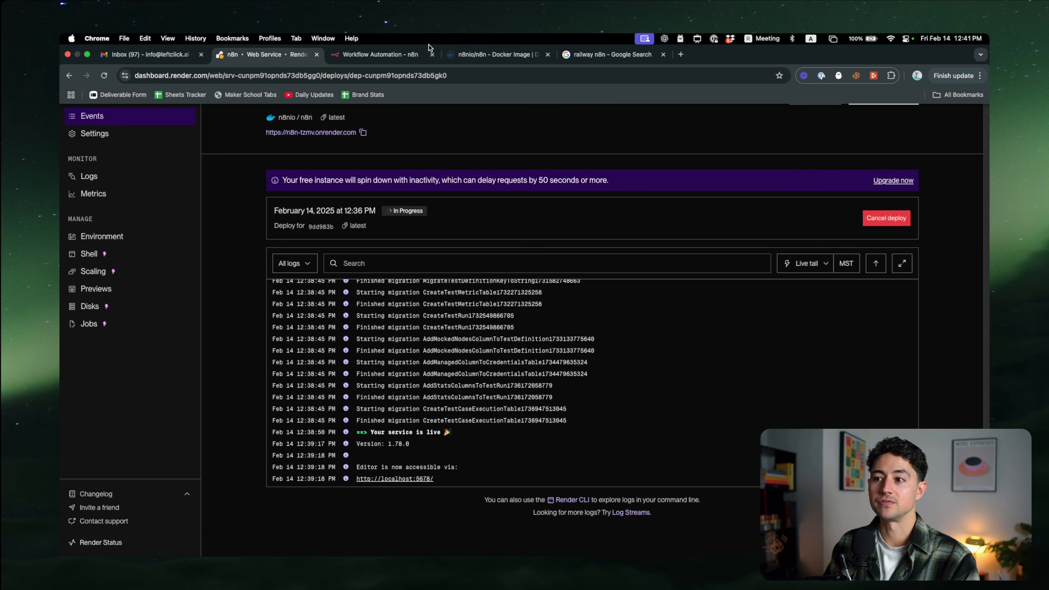
{"action": "left_click", "coordinate": [493, 55]}
{"action": "scroll", "coordinate": [281, 220], "scroll_direction": "up", "scroll_amount": 10}
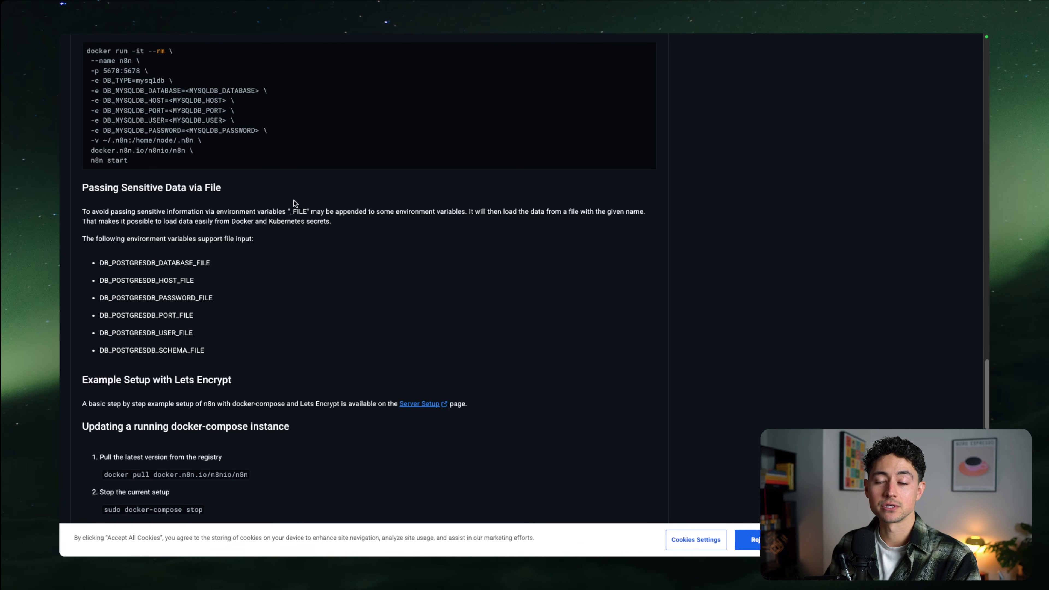
{"action": "scroll", "coordinate": [295, 202], "scroll_direction": "down", "scroll_amount": 1}
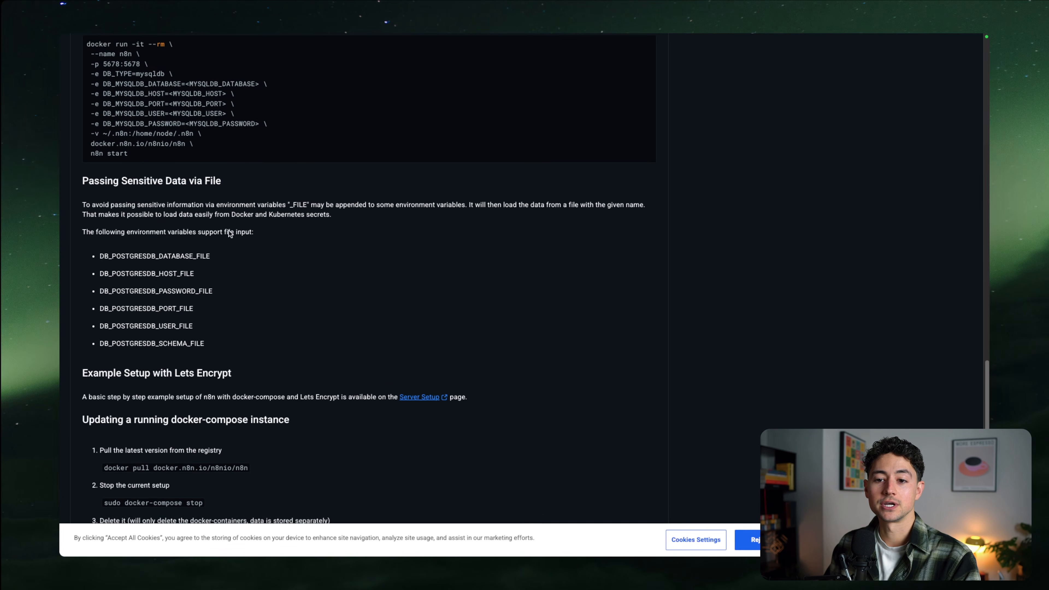
{"action": "scroll", "coordinate": [82, 165], "scroll_direction": "up", "scroll_amount": 15}
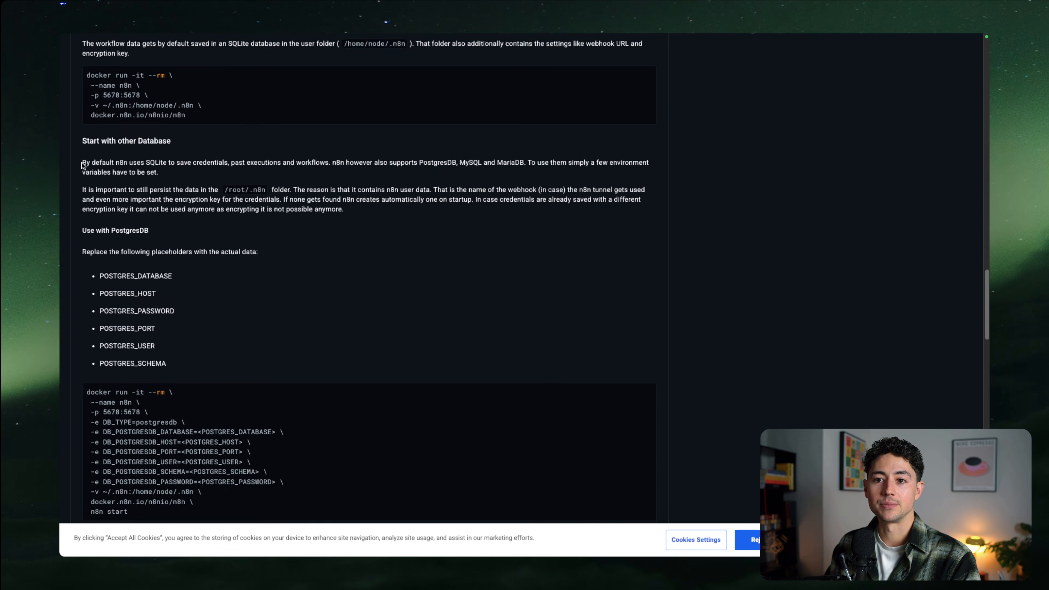
{"action": "scroll", "coordinate": [82, 164], "scroll_direction": "down", "scroll_amount": 10}
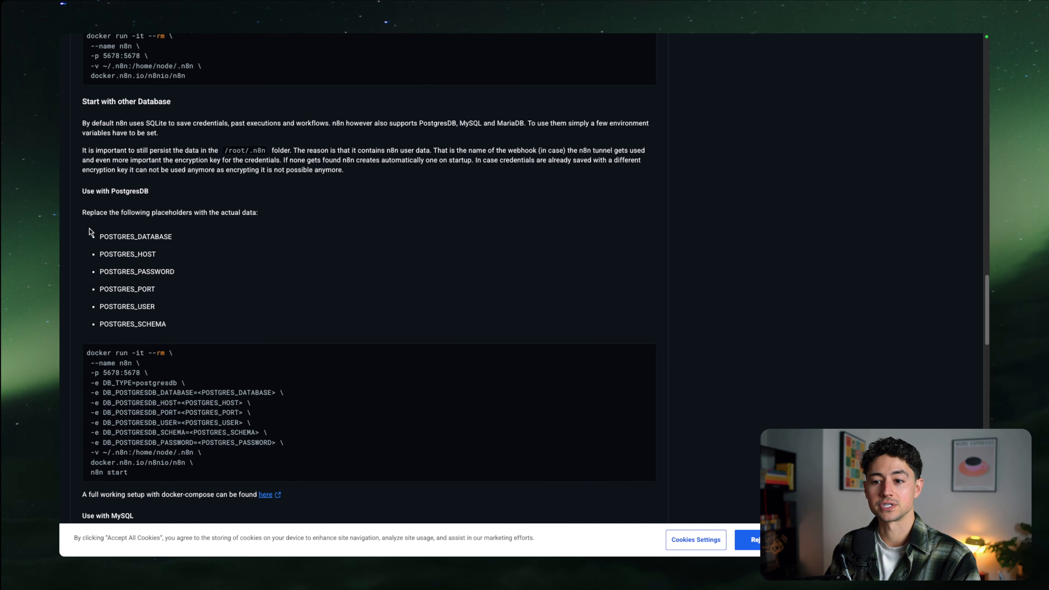
{"action": "scroll", "coordinate": [90, 228], "scroll_direction": "up", "scroll_amount": 15}
{"action": "scroll", "coordinate": [89, 228], "scroll_direction": "up", "scroll_amount": 10}
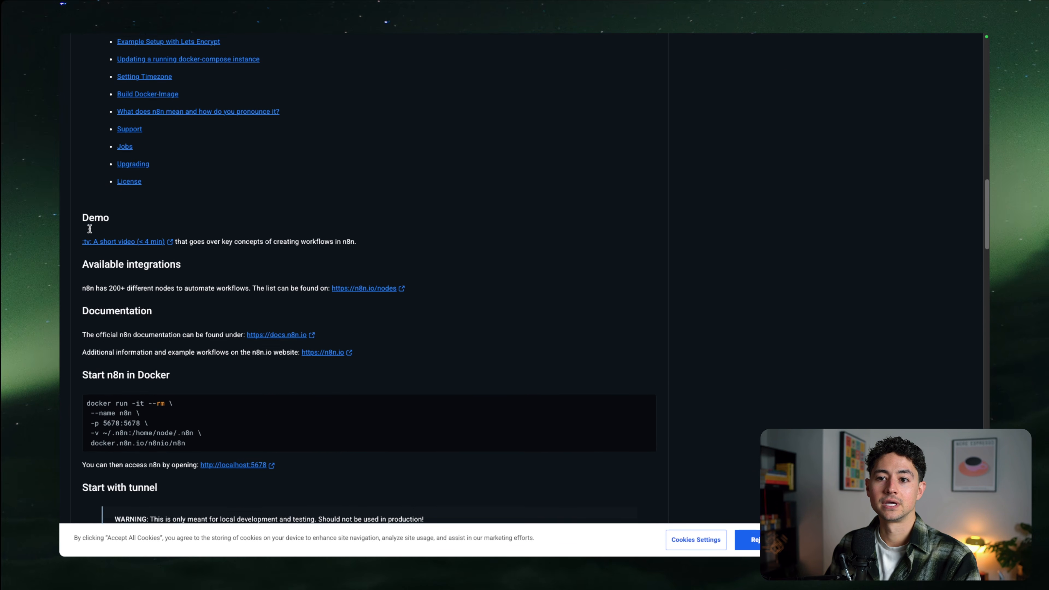
{"action": "scroll", "coordinate": [89, 228], "scroll_direction": "down", "scroll_amount": 20}
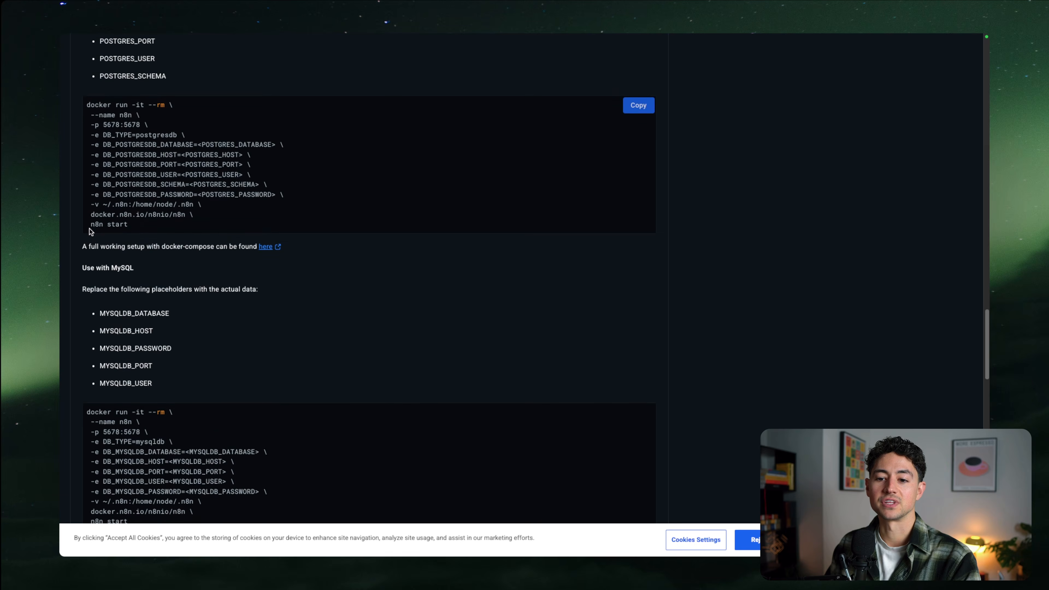
{"action": "scroll", "coordinate": [89, 228], "scroll_direction": "down", "scroll_amount": 10}
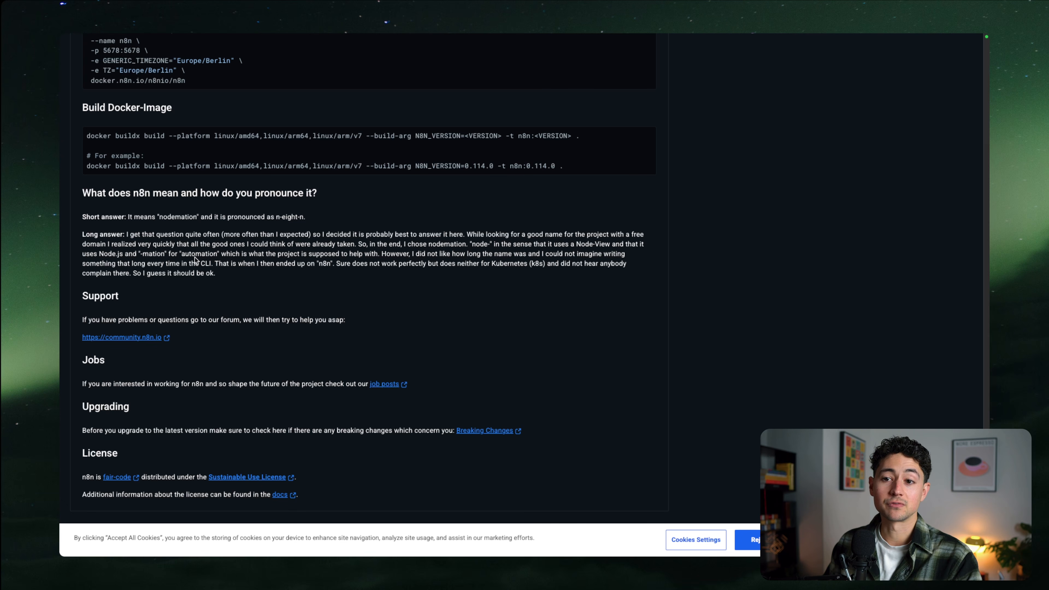
{"action": "scroll", "coordinate": [477, 299], "scroll_direction": "up", "scroll_amount": 20}
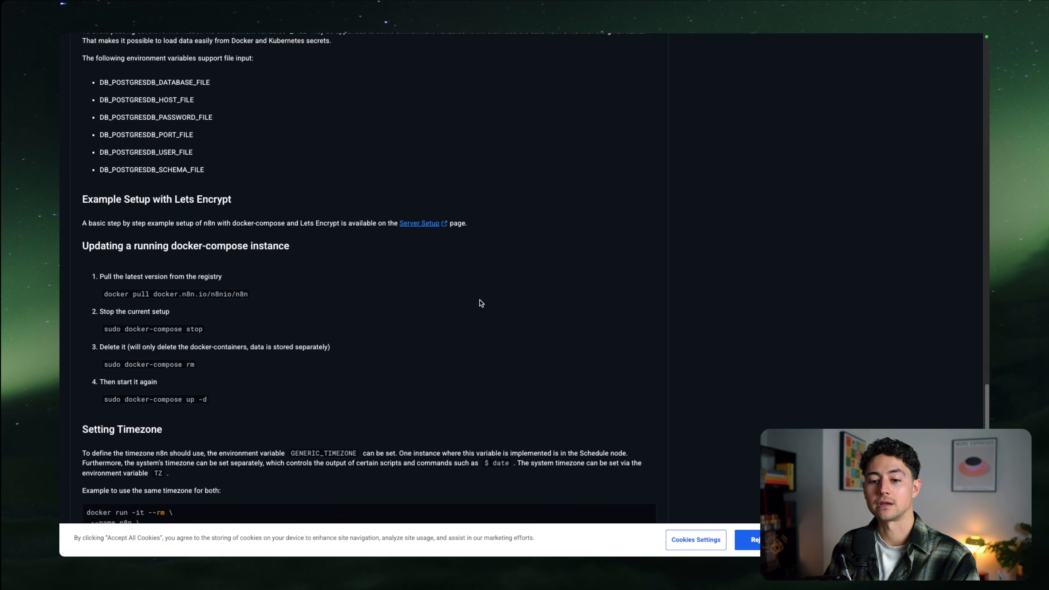
{"action": "scroll", "coordinate": [479, 301], "scroll_direction": "up", "scroll_amount": 15}
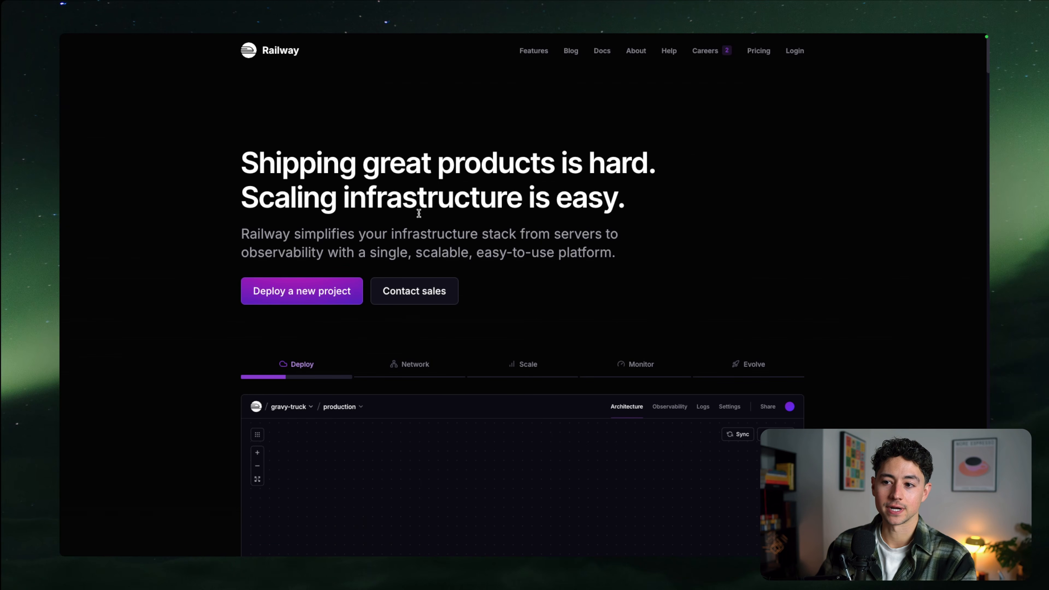
Open Railway's login dialog and choose Continue with GitHub
{"action": "scroll", "coordinate": [771, 245], "scroll_direction": "down", "scroll_amount": 5}
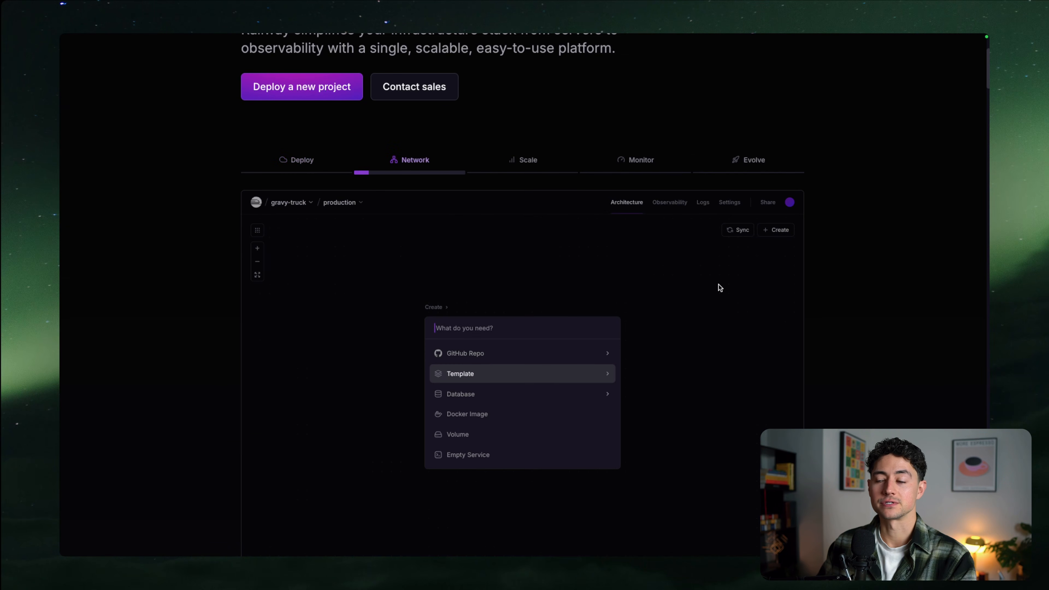
{"action": "scroll", "coordinate": [718, 285], "scroll_direction": "up", "scroll_amount": 5}
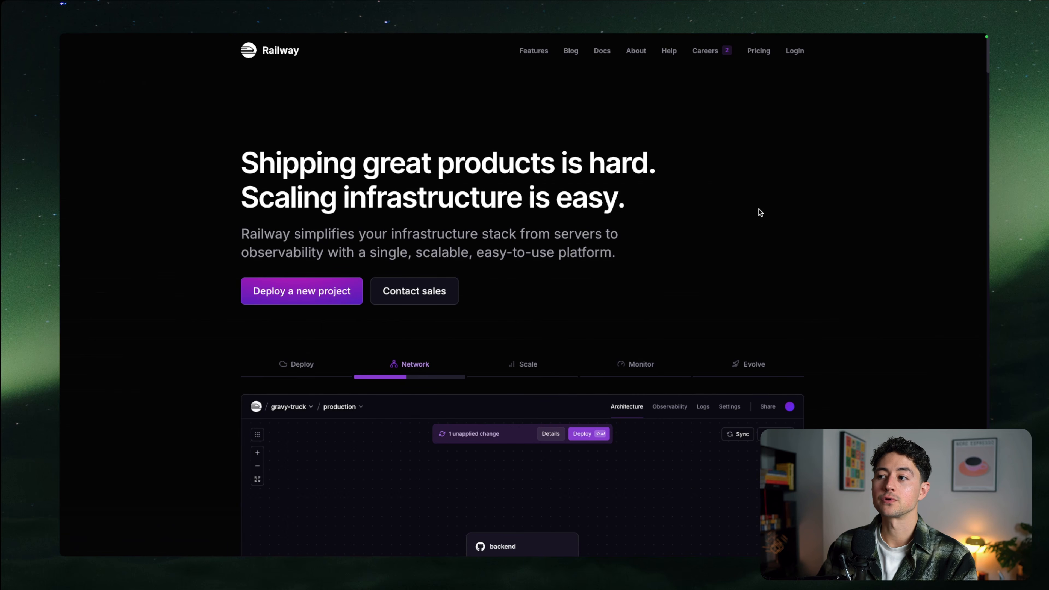
{"action": "left_click", "coordinate": [795, 51]}
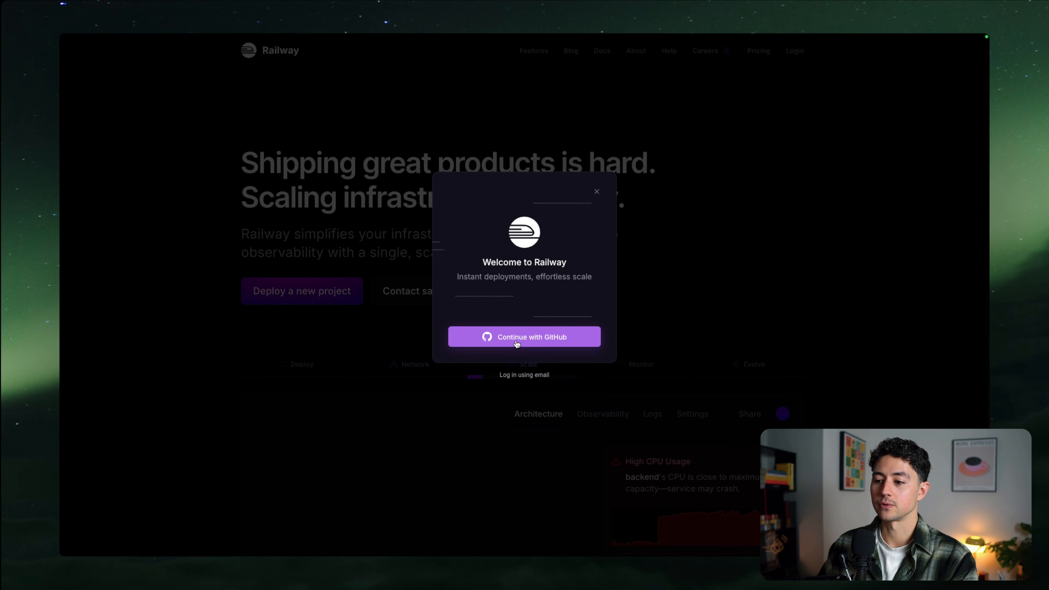
{"action": "left_click", "coordinate": [534, 341]}
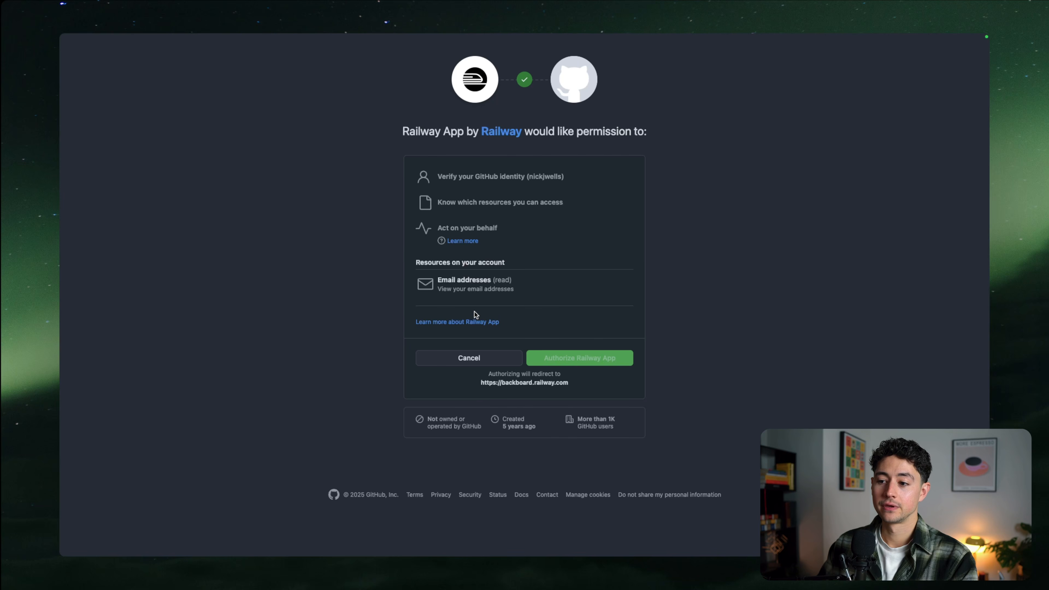
Check the GitHub profile page, then load github.com in a new tab
{"action": "mouse_move", "coordinate": [425, 37]}
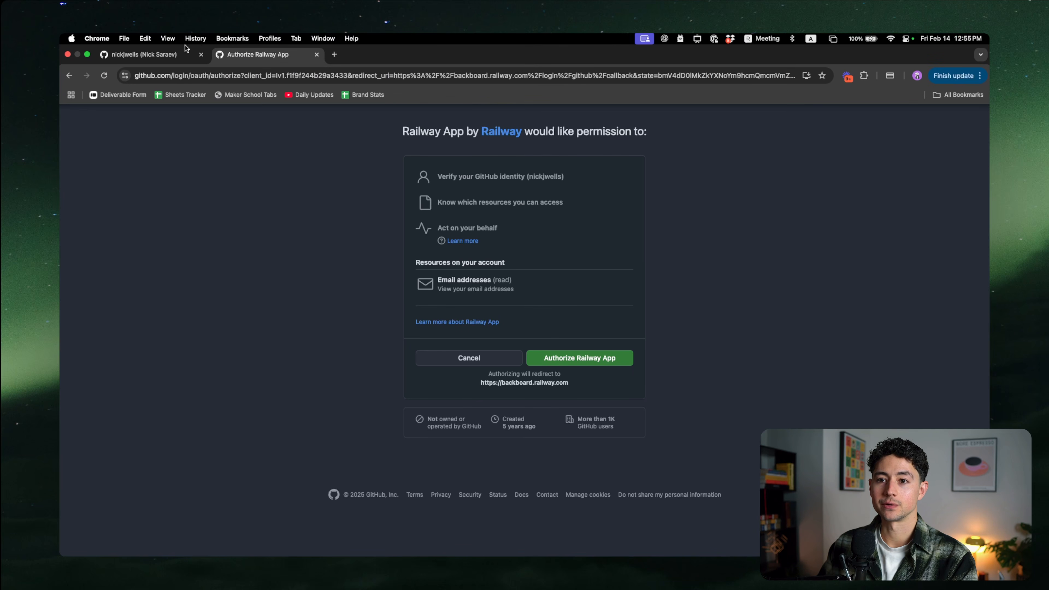
{"action": "left_click", "coordinate": [162, 53]}
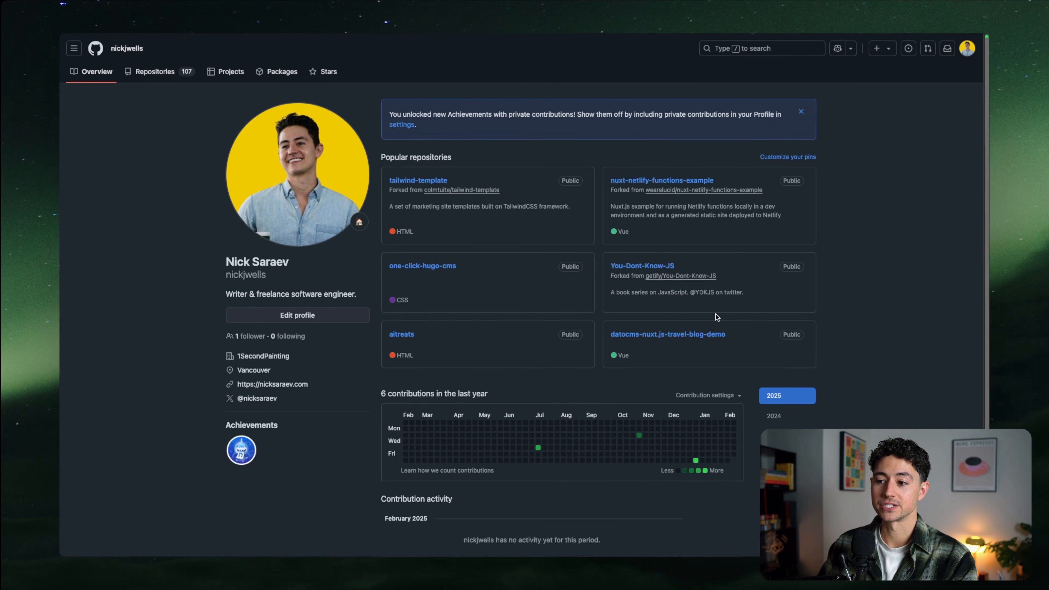
{"action": "left_click", "coordinate": [801, 114]}
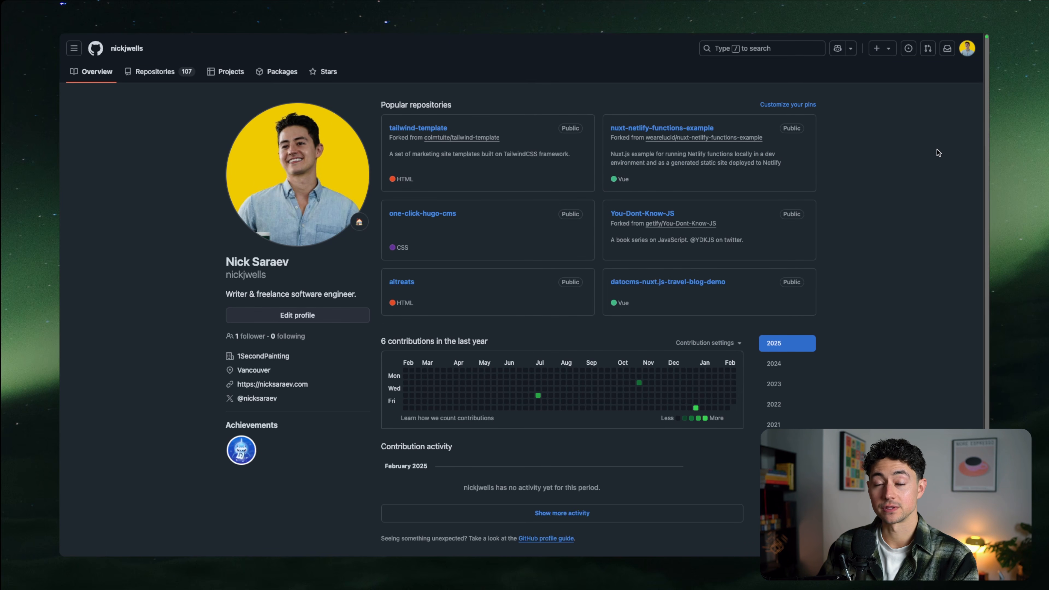
{"action": "mouse_move", "coordinate": [540, 35]}
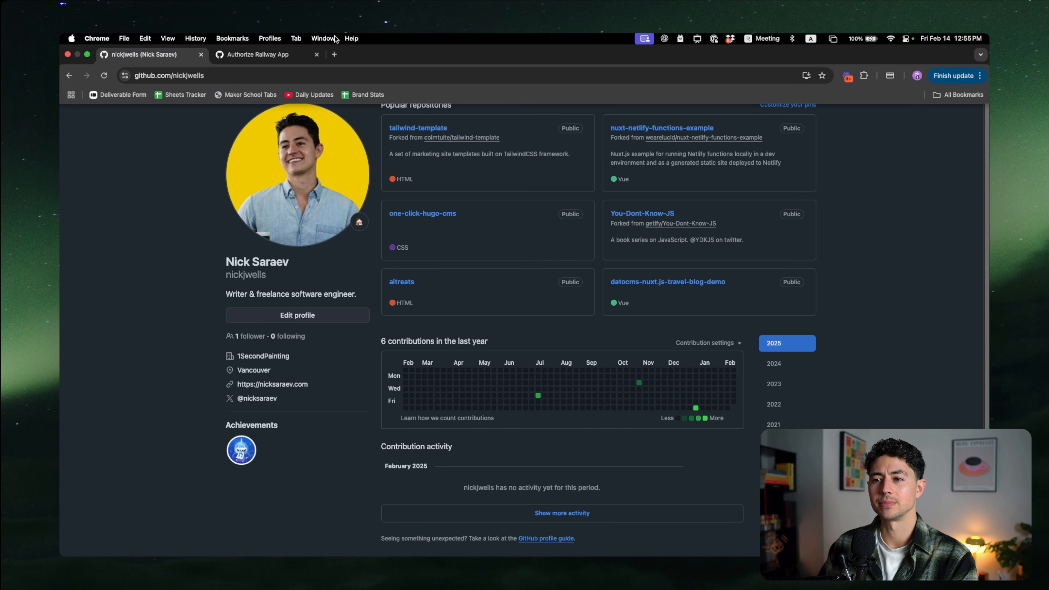
{"action": "key", "text": "super+t"}
{"action": "type", "text": "github.com"}
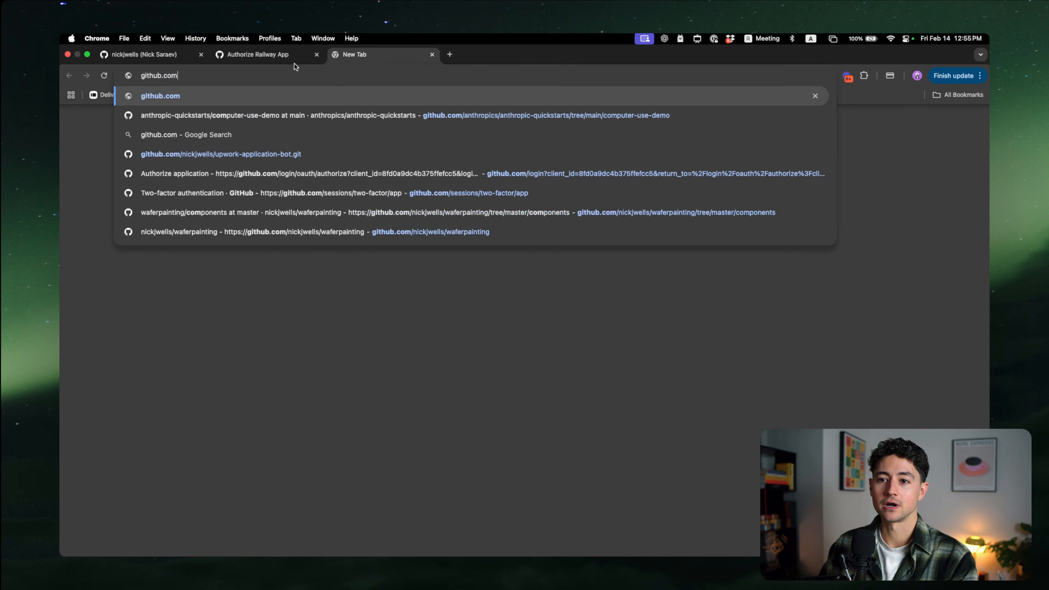
{"action": "key", "text": "Return"}
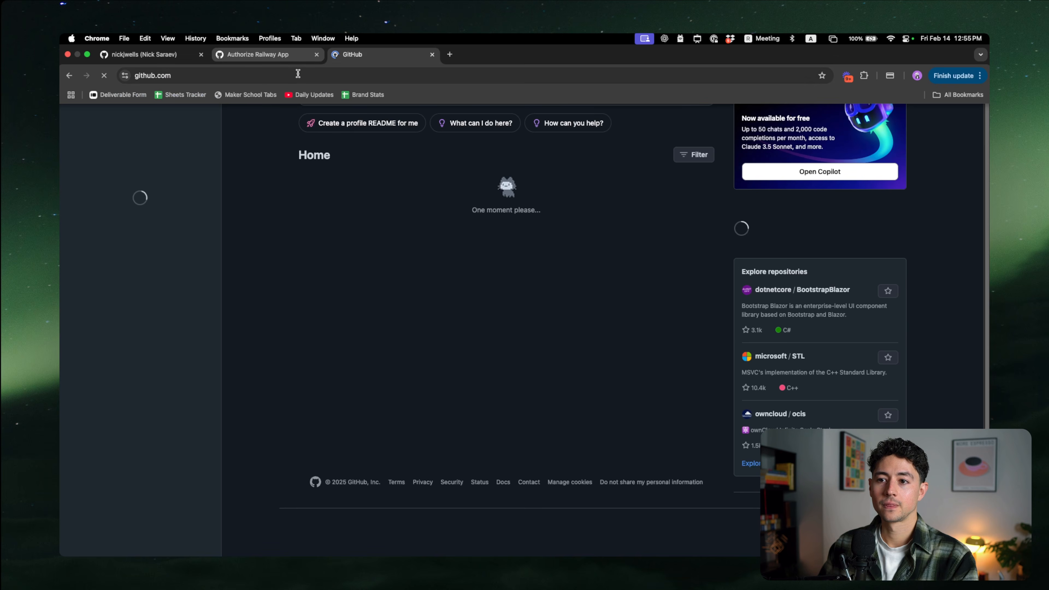
Copy the GitHub address and load it in a private Incognito window
{"action": "left_click", "coordinate": [299, 75]}
{"action": "key", "text": "super+c"}
{"action": "key", "text": "super+shift+n"}
{"action": "key", "text": "super+v"}
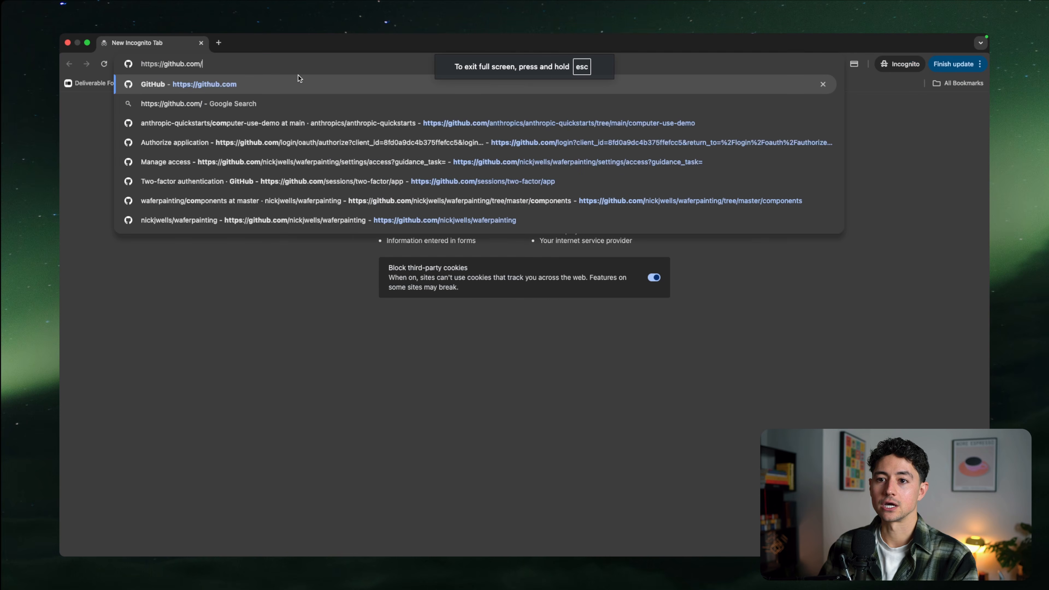
{"action": "key", "text": "Return"}
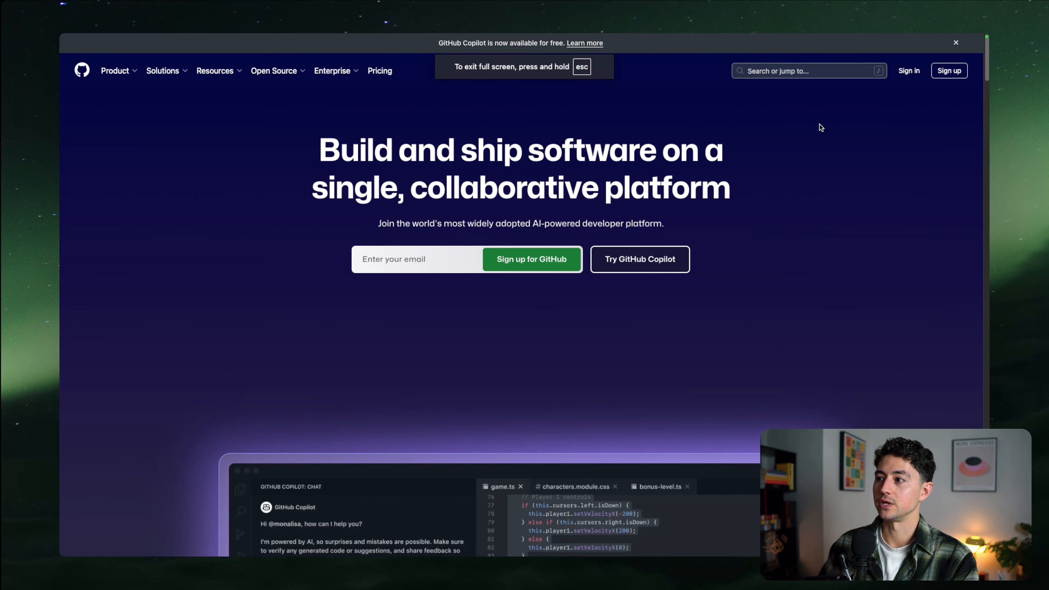
Open GitHub's sign-up page, then return to the Railway authorization tab
{"action": "left_click", "coordinate": [948, 72]}
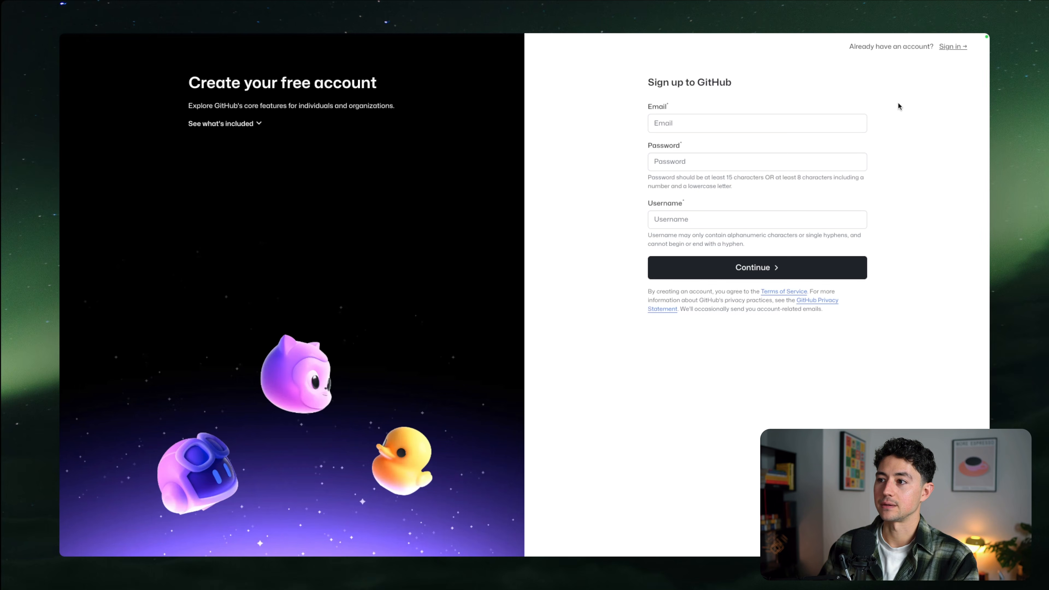
{"action": "left_click", "coordinate": [713, 114]}
{"action": "left_click", "coordinate": [586, 125]}
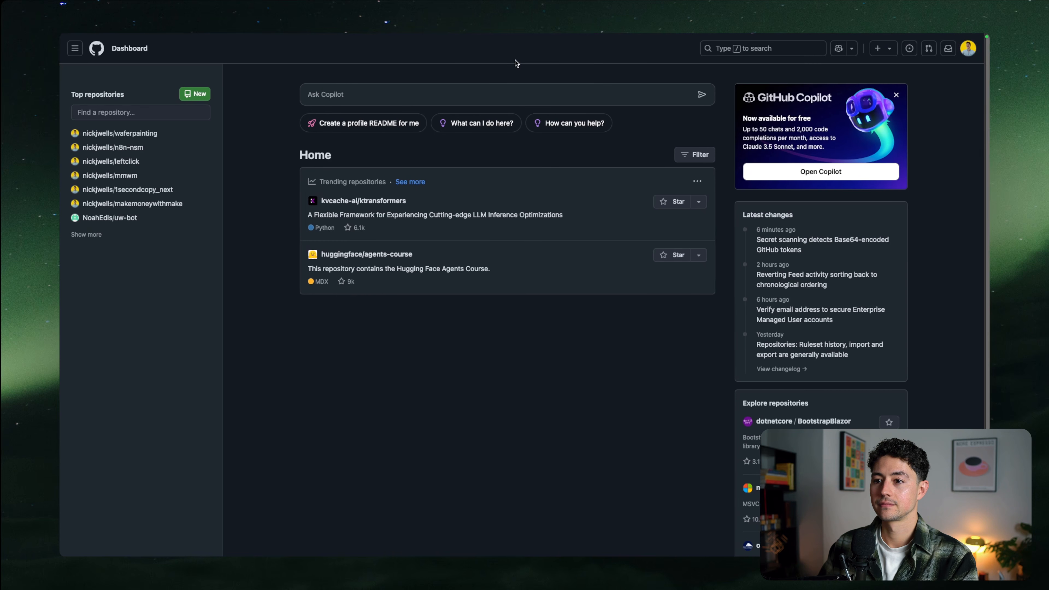
{"action": "key", "text": "super+l"}
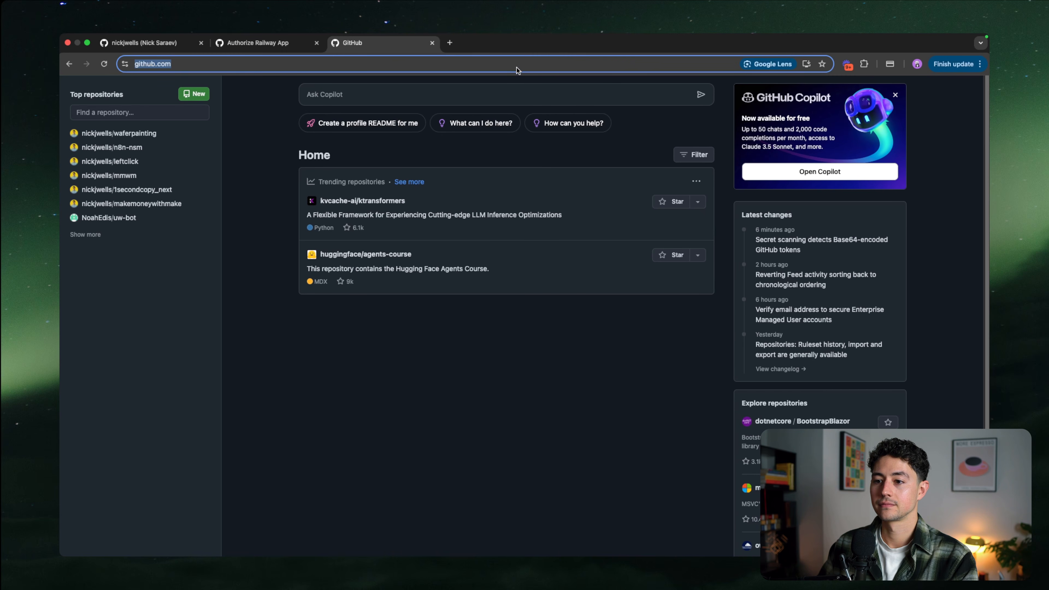
{"action": "left_click", "coordinate": [290, 51]}
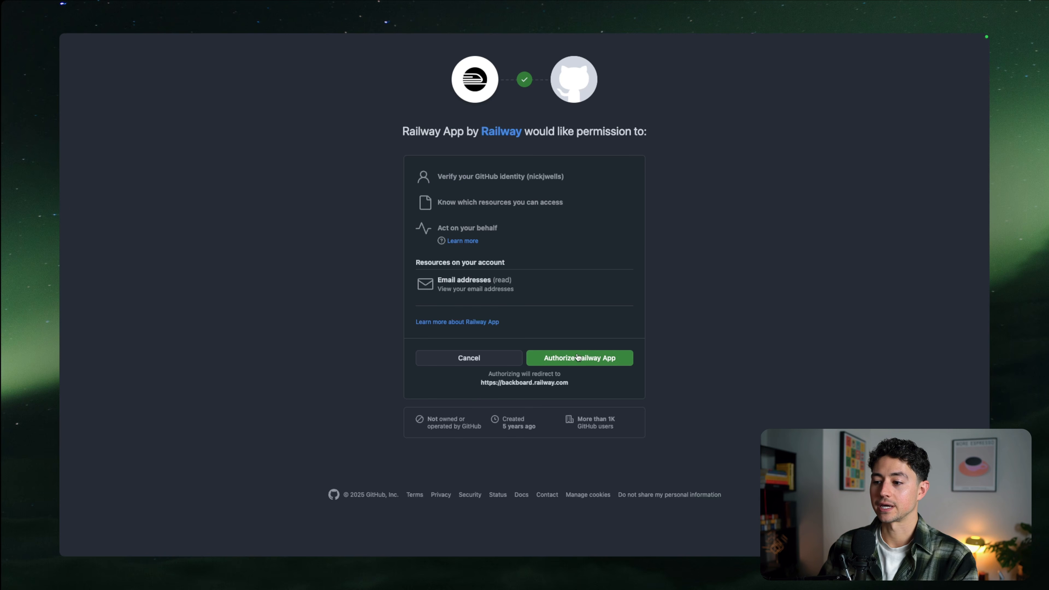
Authorize Railway's GitHub access and accept its privacy and fair use policies
{"action": "left_click", "coordinate": [586, 358]}
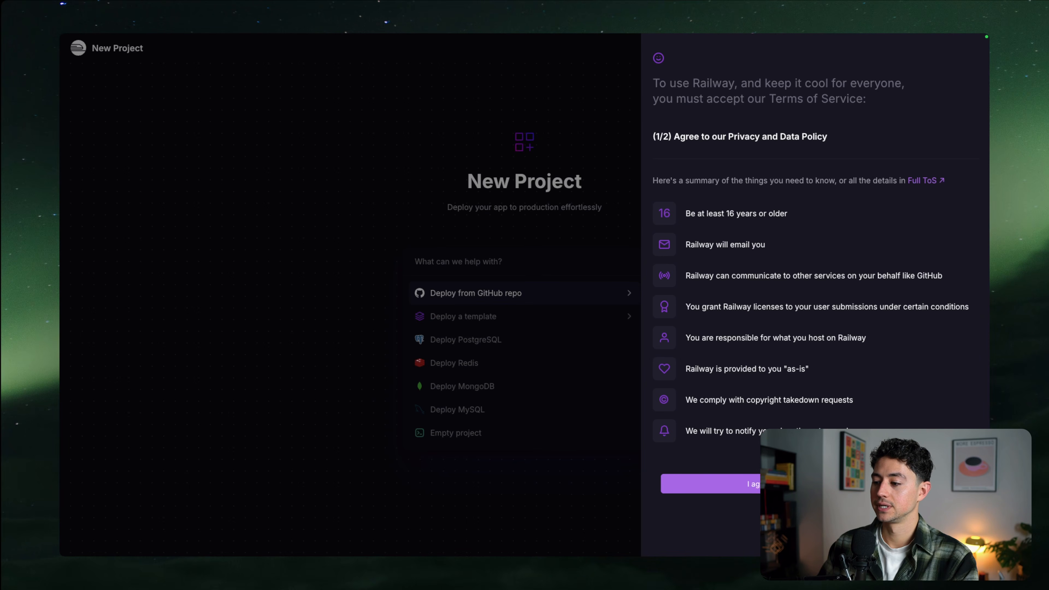
{"action": "left_click", "coordinate": [752, 484]}
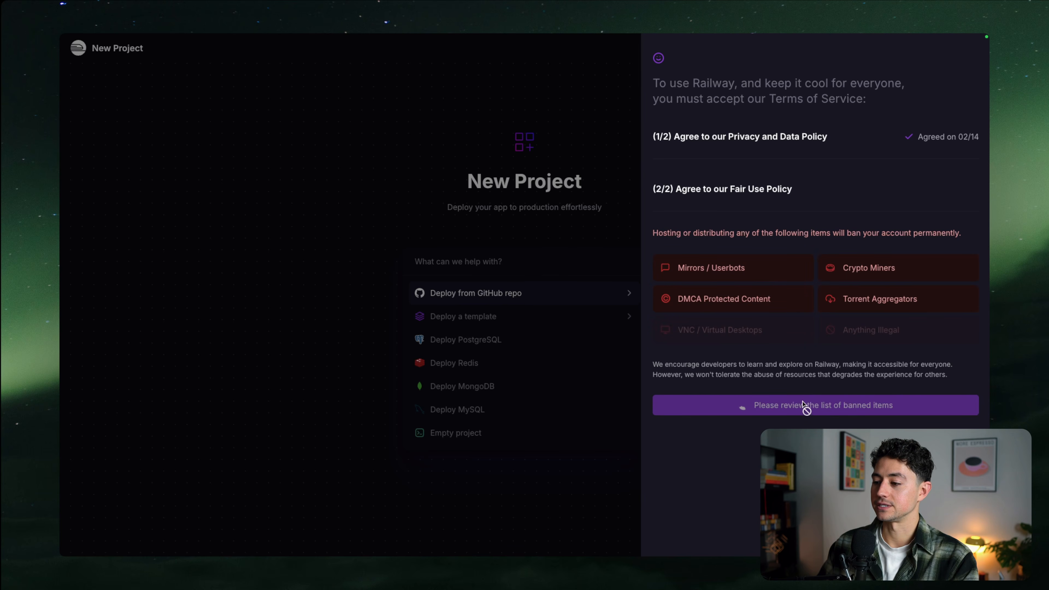
{"action": "left_click", "coordinate": [818, 406]}
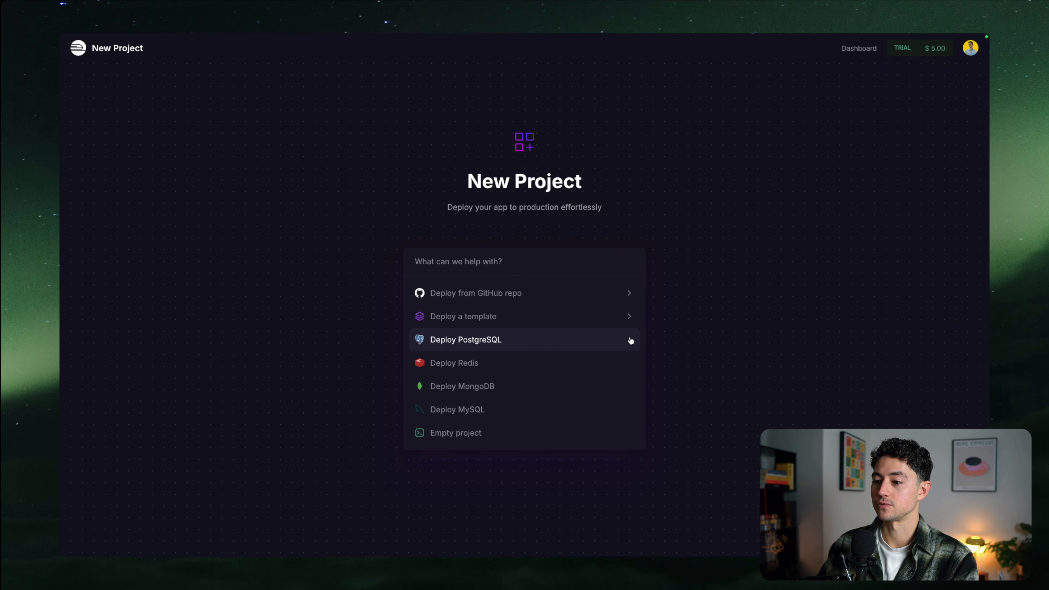
Choose the N8N (w/ workers) template to deploy its four services
{"action": "left_click", "coordinate": [490, 317]}
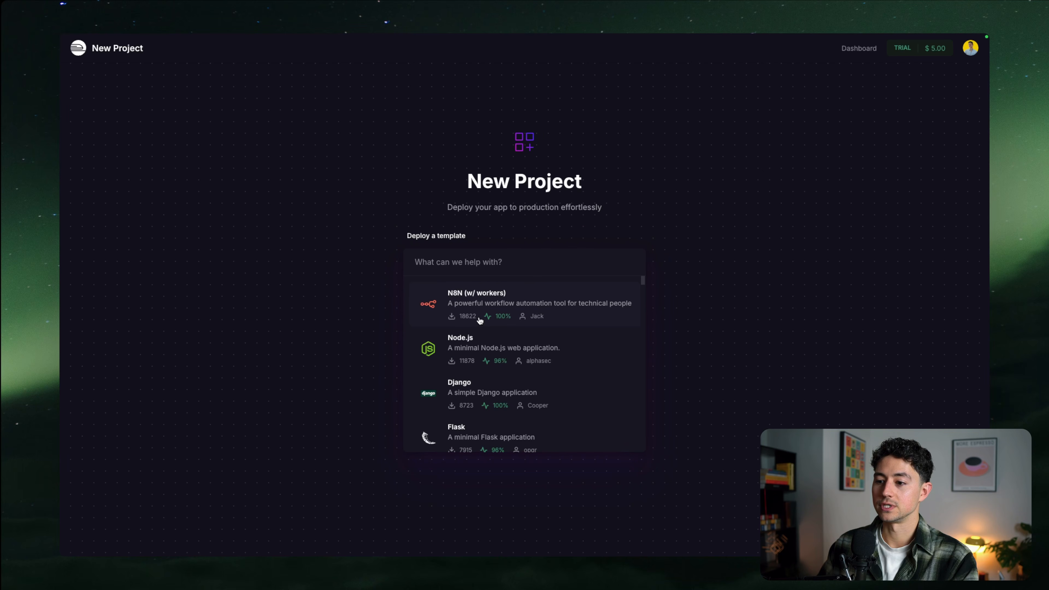
{"action": "left_click", "coordinate": [527, 303]}
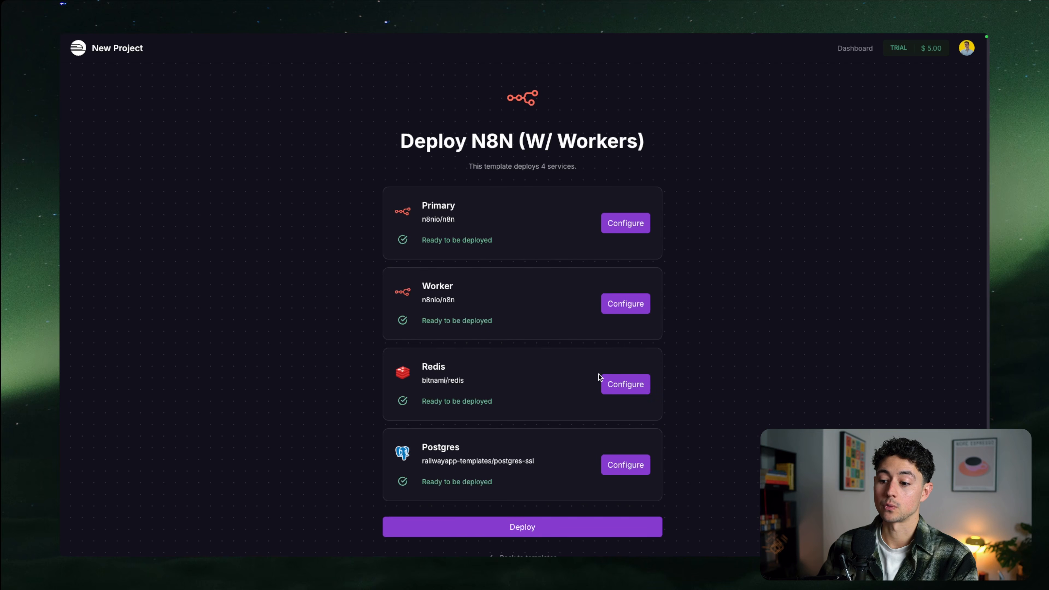
{"action": "left_click", "coordinate": [557, 526]}
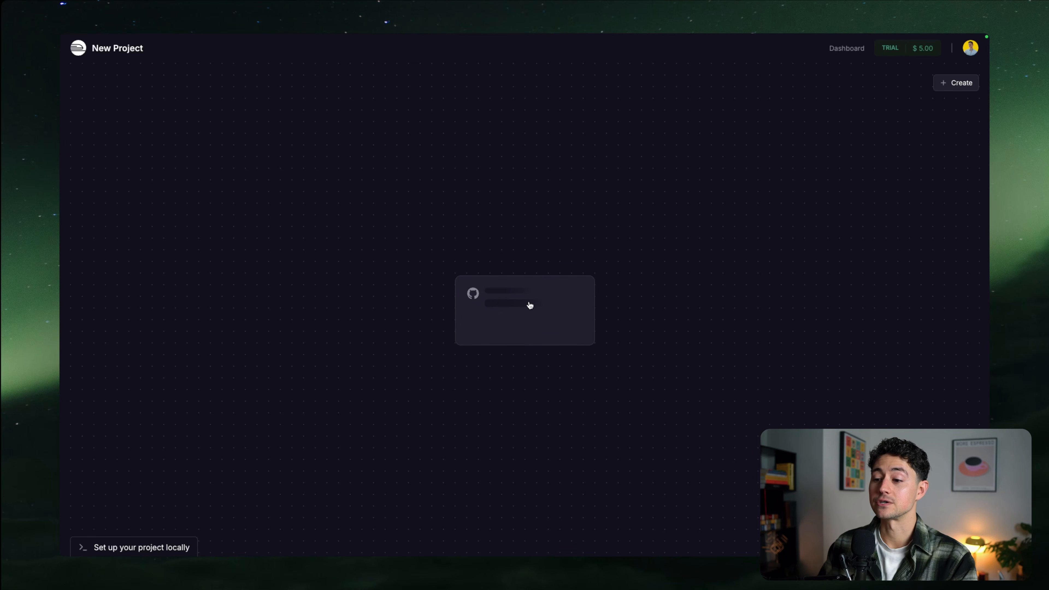
Once Postgres, Redis, Worker and Primary deploy, open Primary's public railway.app URL
{"action": "scroll", "coordinate": [553, 306], "scroll_direction": "up", "scroll_amount": 3}
{"action": "scroll", "coordinate": [555, 306], "scroll_direction": "down", "scroll_amount": 3}
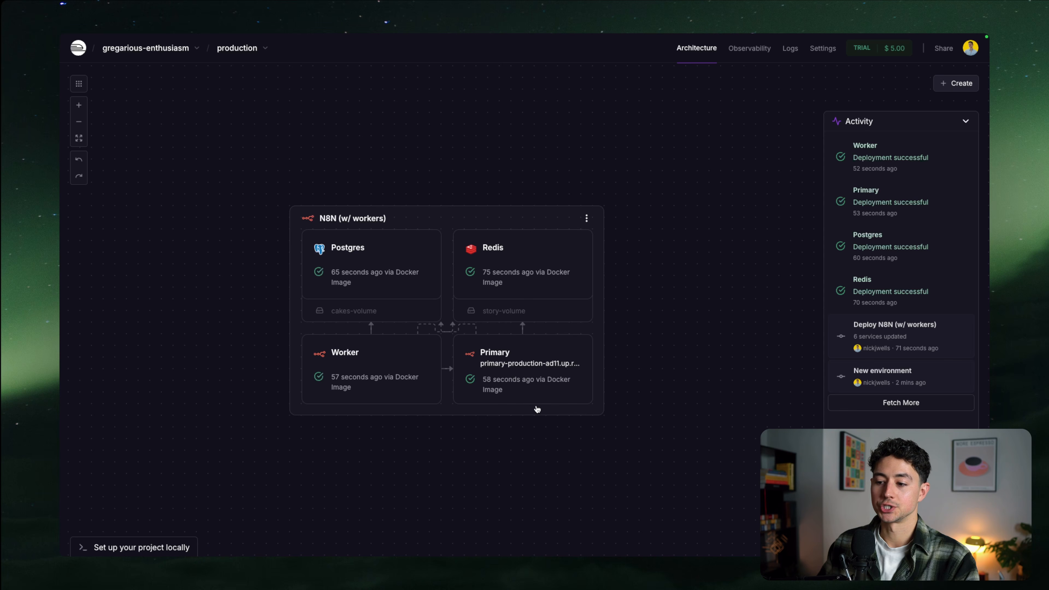
{"action": "left_click", "coordinate": [537, 364]}
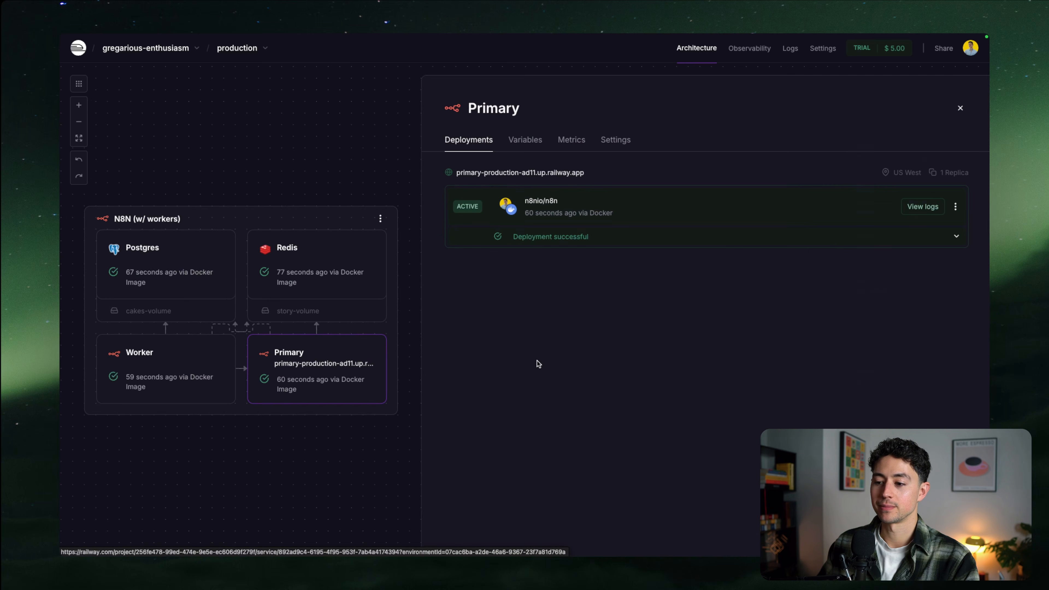
{"action": "left_click", "coordinate": [504, 172]}
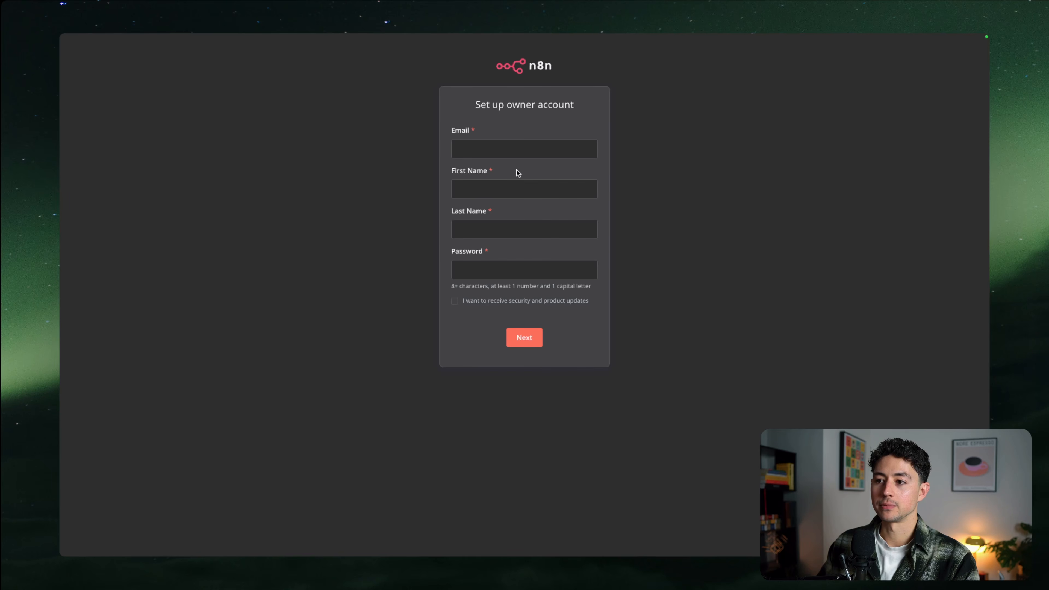
Create the n8n owner account with the owner's e-mail, first and last name, and password
{"action": "left_click", "coordinate": [508, 149]}
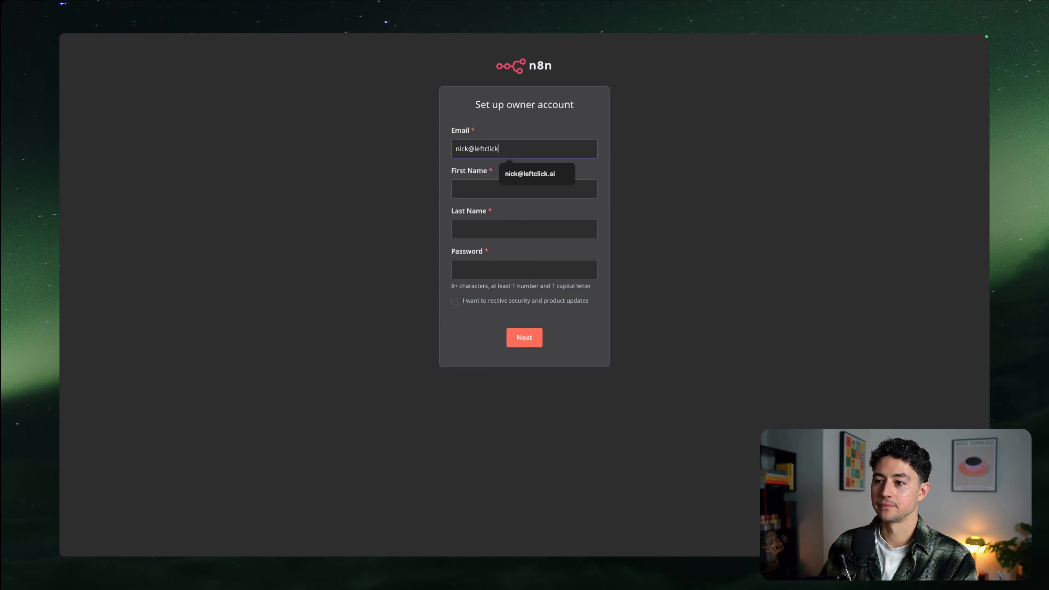
{"action": "key", "text": "Tab"}
{"action": "type", "text": "Nickolas"}
{"action": "key", "text": "Tab"}
{"action": "type", "text": "Saraev"}
{"action": "key", "text": "Tab"}
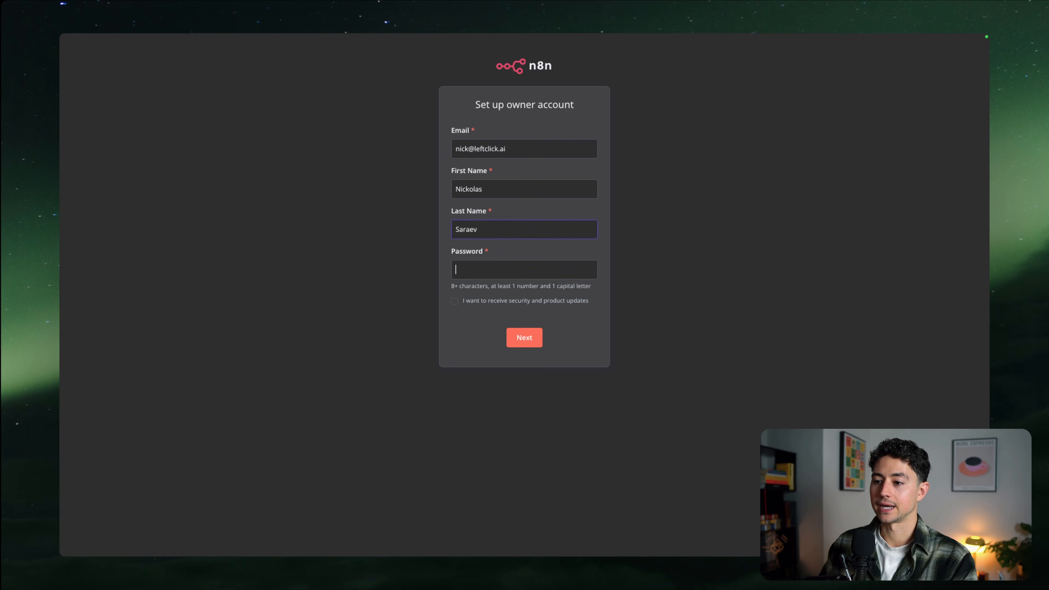
{"action": "left_click", "coordinate": [531, 332]}
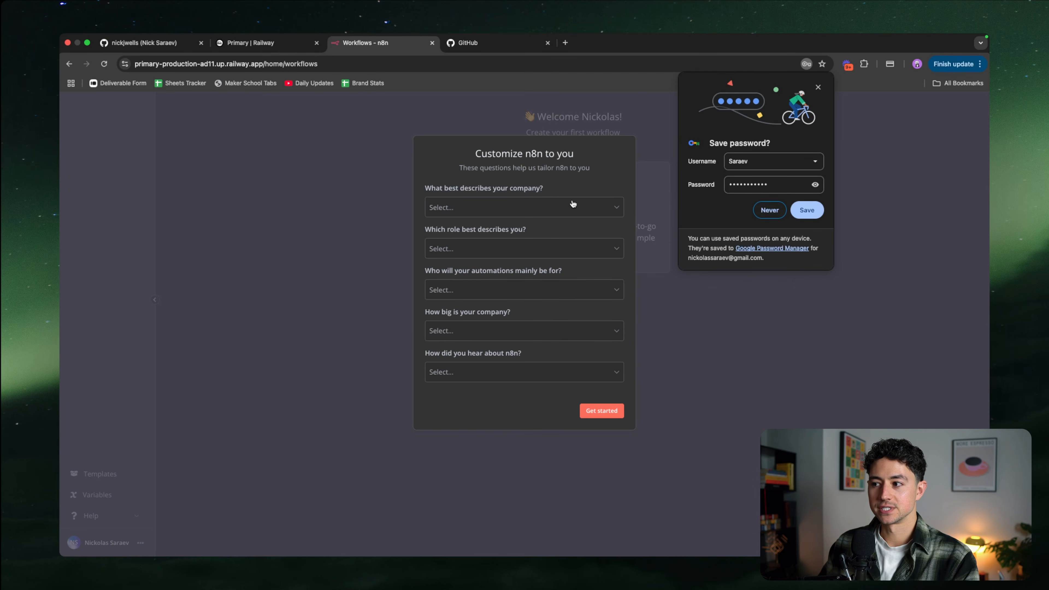
Answer the questionnaire: SaaS, Business Owner, automations for Myself, under 20 people, found via Google
{"action": "left_click", "coordinate": [573, 203]}
{"action": "left_click", "coordinate": [553, 235]}
{"action": "left_click", "coordinate": [545, 249]}
{"action": "left_click", "coordinate": [535, 274]}
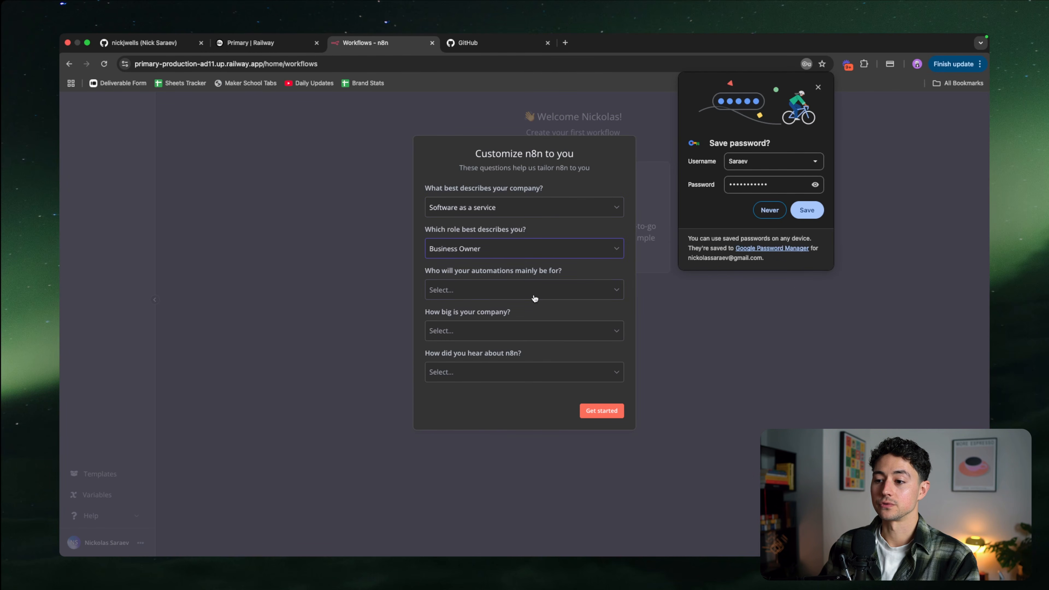
{"action": "left_click", "coordinate": [535, 296]}
{"action": "left_click", "coordinate": [531, 317]}
{"action": "left_click", "coordinate": [529, 331]}
{"action": "left_click", "coordinate": [545, 358]}
{"action": "left_click", "coordinate": [516, 370]}
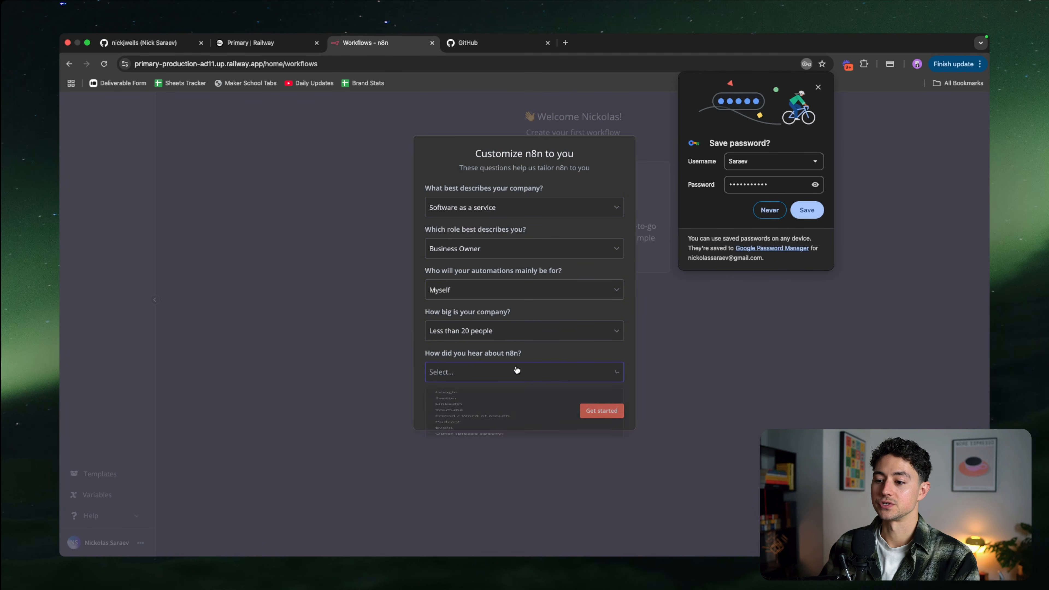
{"action": "left_click", "coordinate": [511, 401]}
{"action": "left_click", "coordinate": [601, 411]}
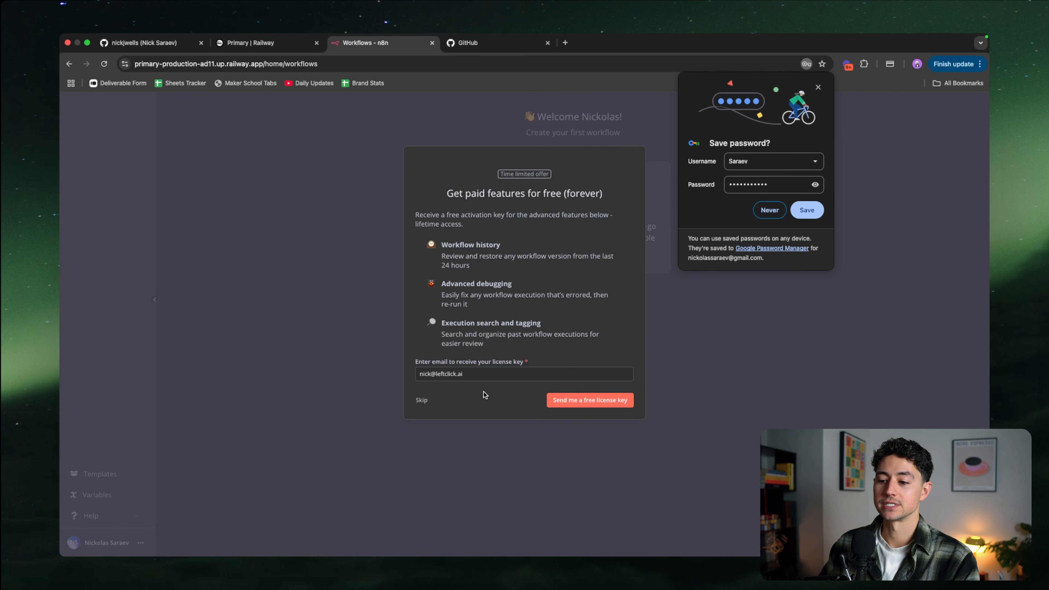
Skip the free licence offer and start a new workflow from scratch
{"action": "left_click", "coordinate": [425, 400]}
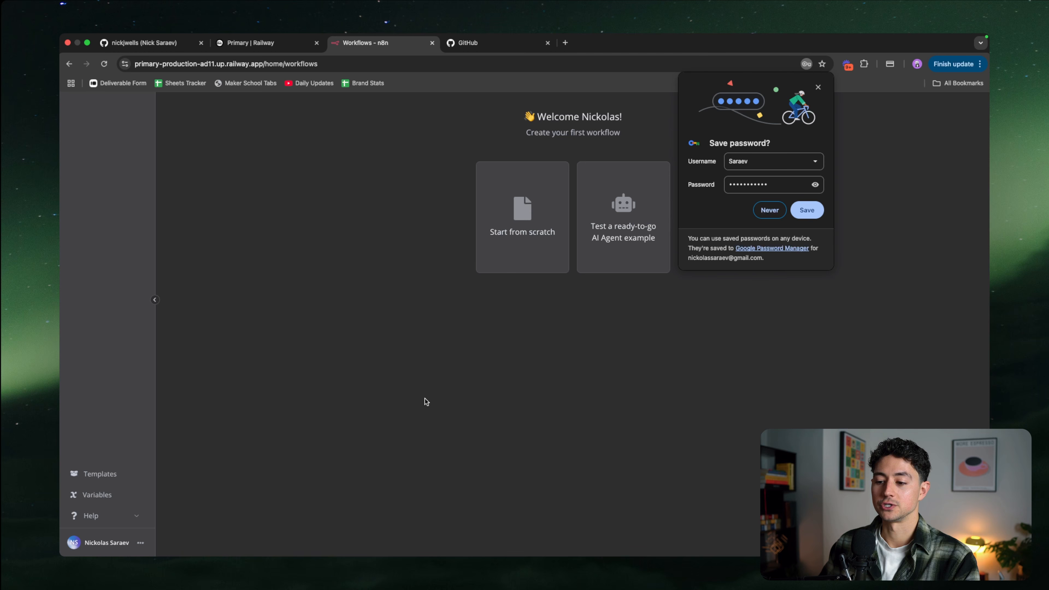
{"action": "left_click", "coordinate": [772, 213]}
{"action": "key", "text": "ctrl+super+f"}
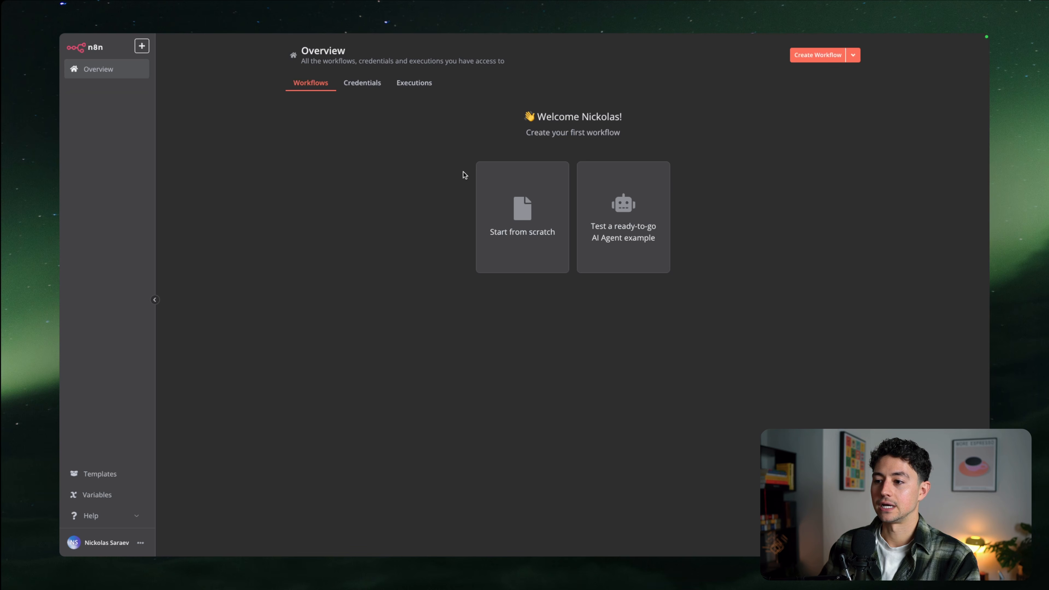
{"action": "left_click", "coordinate": [484, 224]}
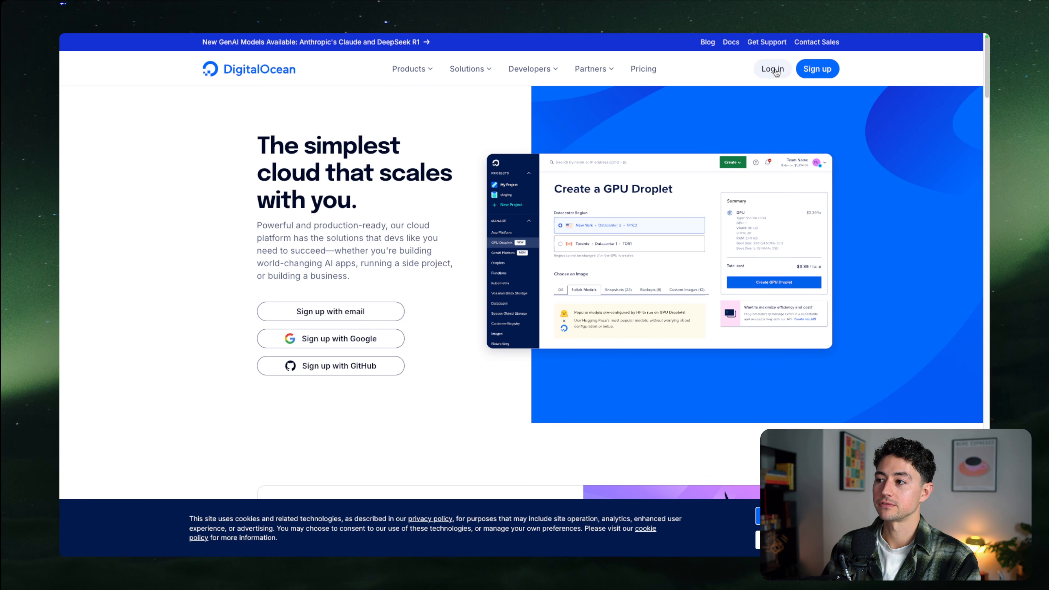
Sign up for DigitalOcean by e-mail, entering a name, e-mail address and password
{"action": "left_click", "coordinate": [807, 69]}
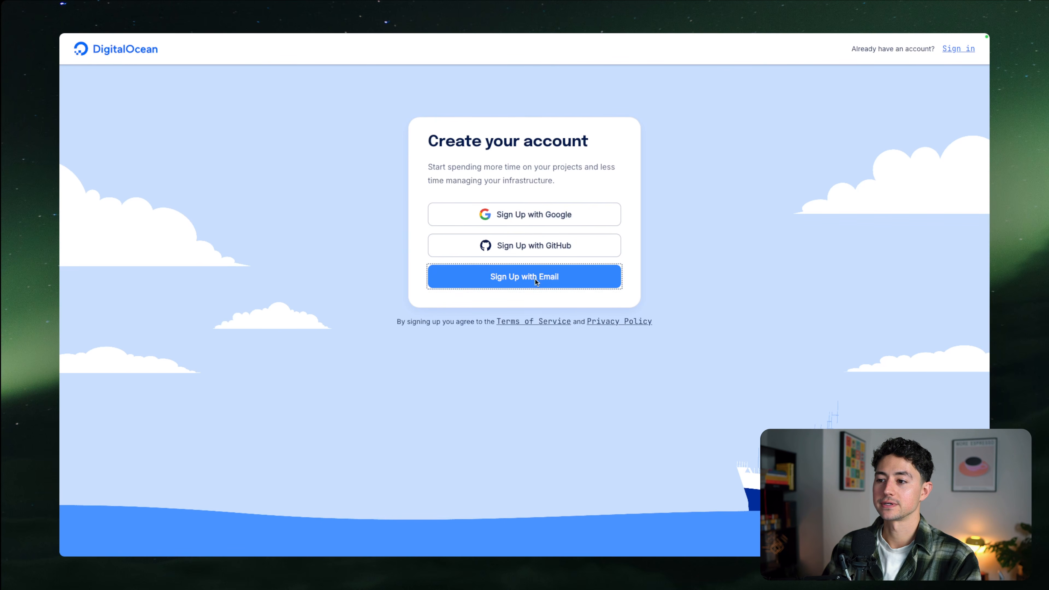
{"action": "left_click", "coordinate": [531, 275]}
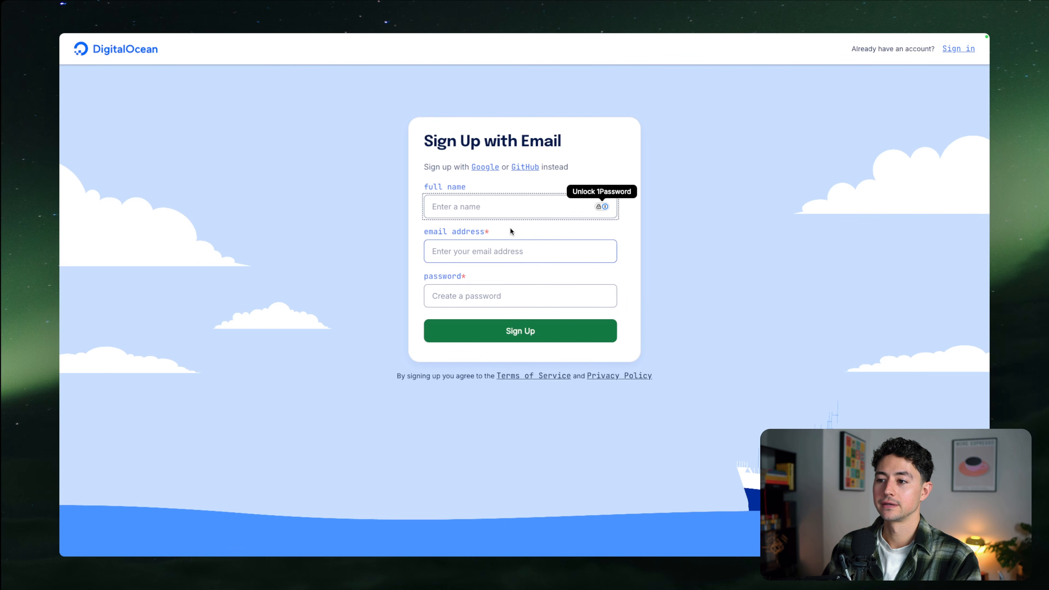
{"action": "type", "text": "Nick Saraev"}
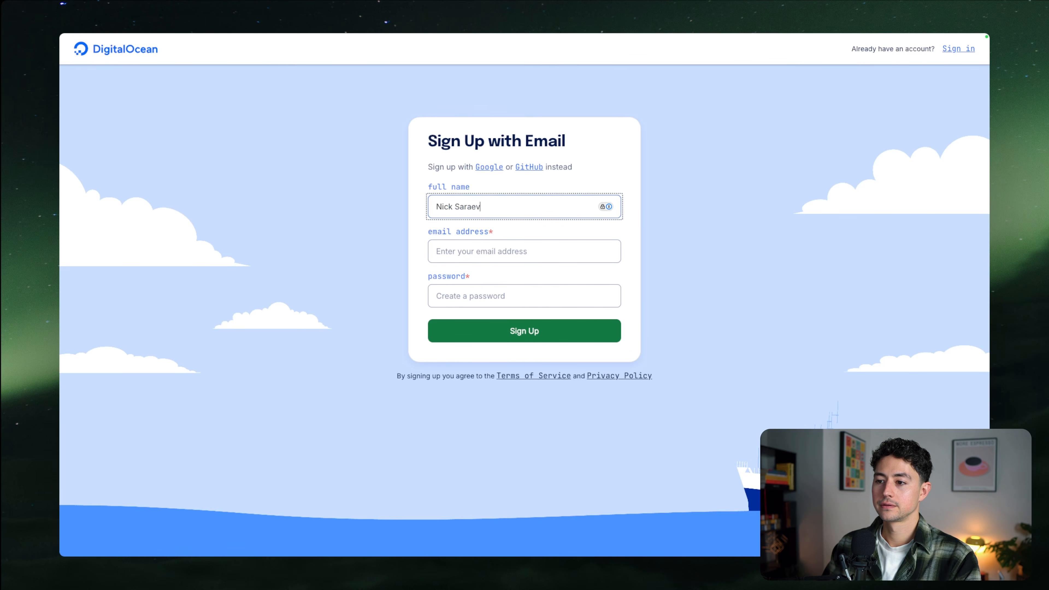
{"action": "key", "text": "Tab"}
{"action": "type", "text": "••••••••••••"}
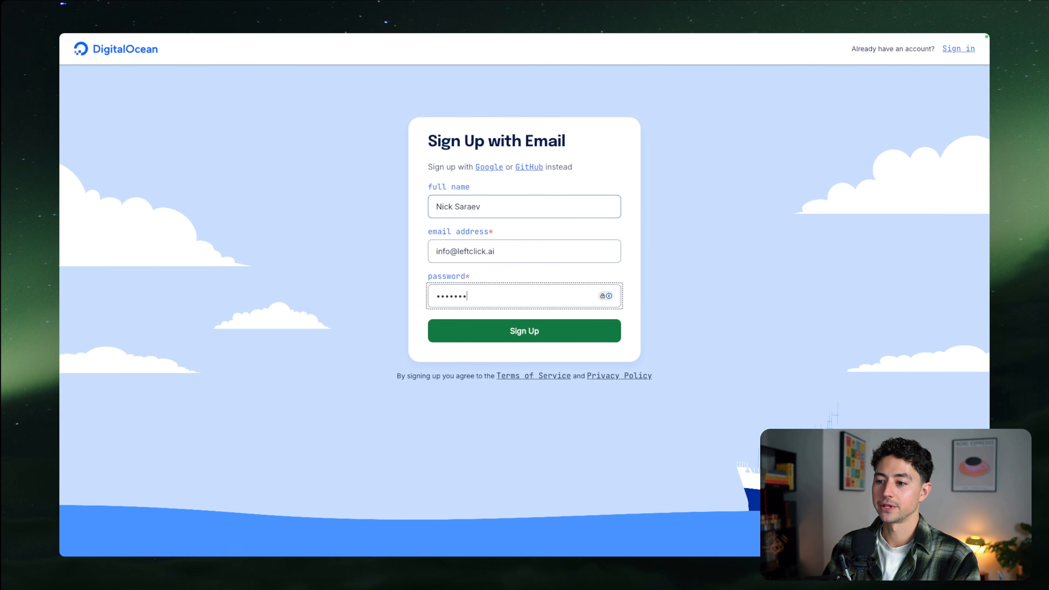
{"action": "left_click", "coordinate": [537, 330]}
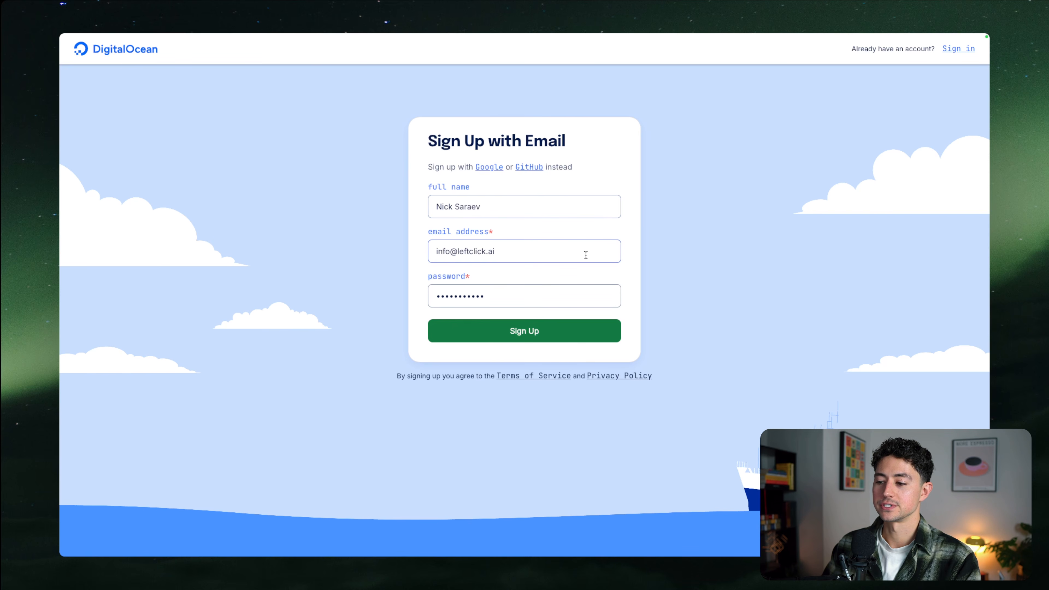
{"action": "left_click", "coordinate": [543, 329]}
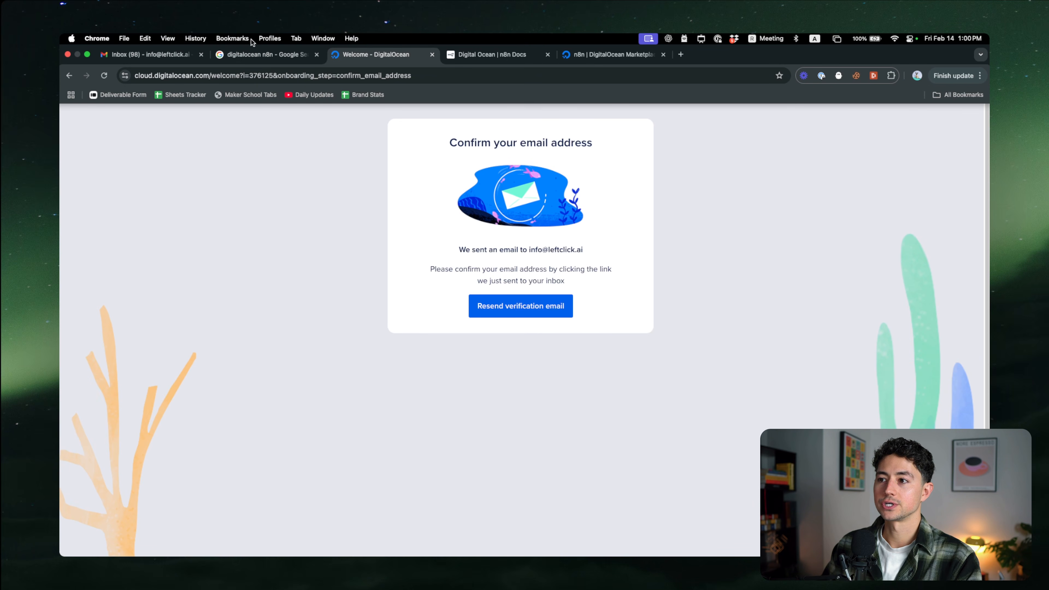
Open DigitalOcean's confirmation email in the inbox and follow its verification link
{"action": "left_click", "coordinate": [244, 53]}
{"action": "left_click", "coordinate": [408, 97]}
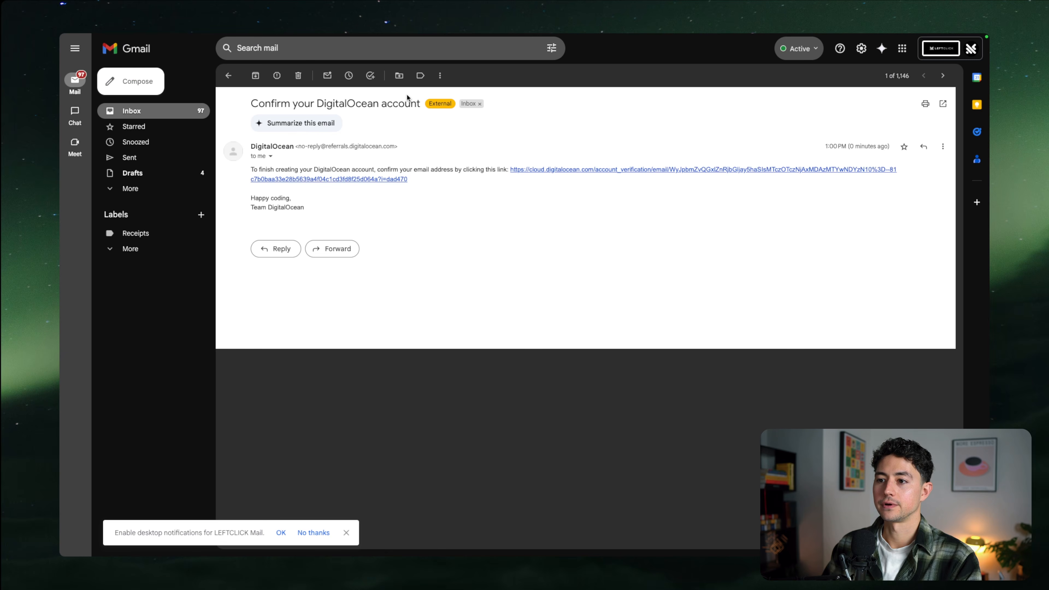
{"action": "left_click", "coordinate": [352, 179]}
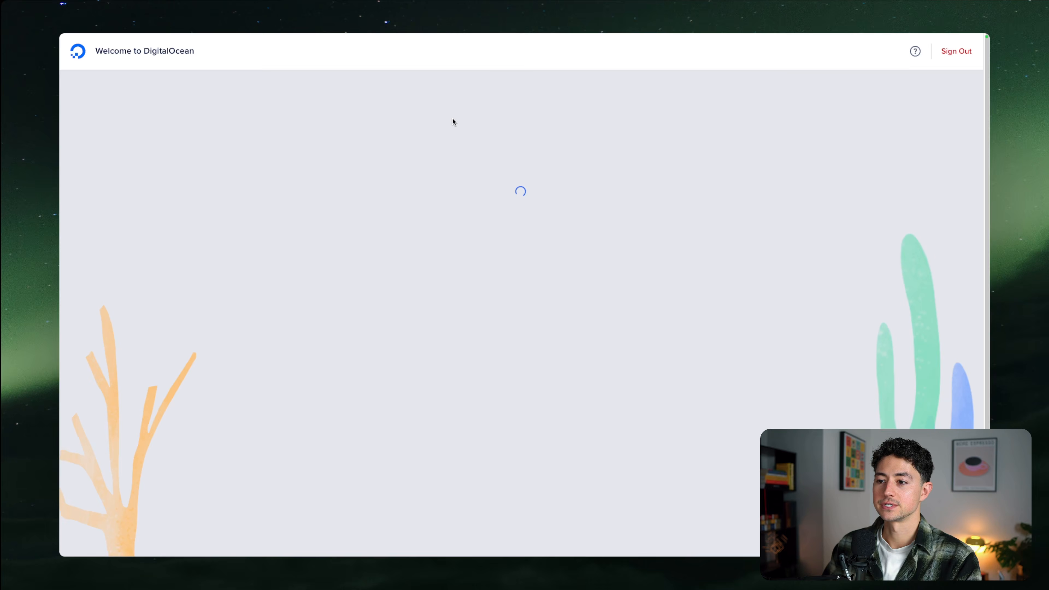
Submit the survey as Digital agency / MSP, An API, $0 - $50, 2-9 teammates, Cloud console
{"action": "left_click", "coordinate": [575, 173]}
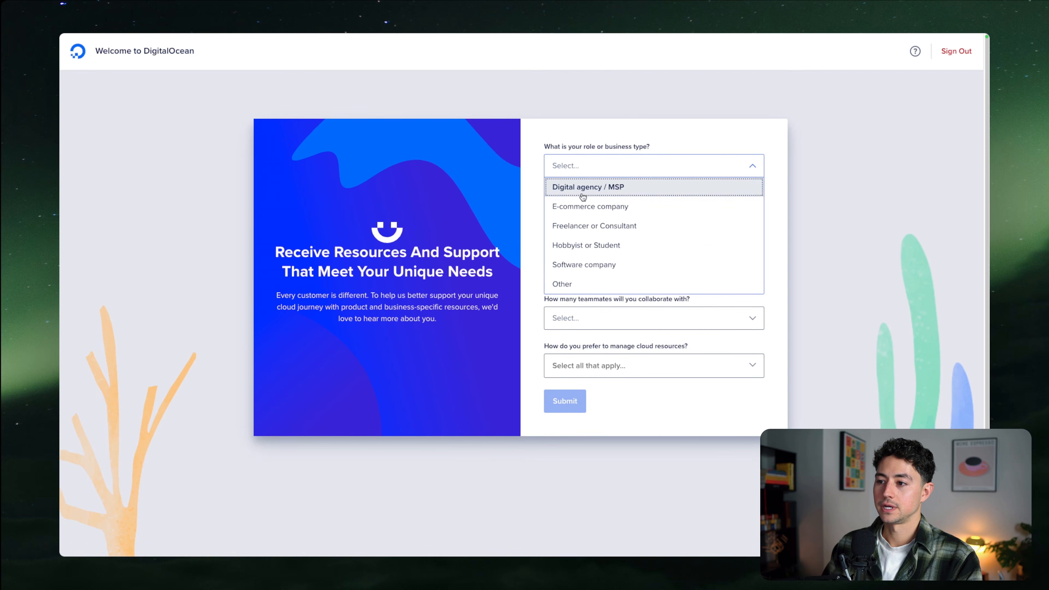
{"action": "left_click", "coordinate": [587, 182]}
{"action": "left_click", "coordinate": [592, 209]}
{"action": "left_click", "coordinate": [591, 236]}
{"action": "left_click", "coordinate": [594, 270]}
{"action": "left_click", "coordinate": [594, 290]}
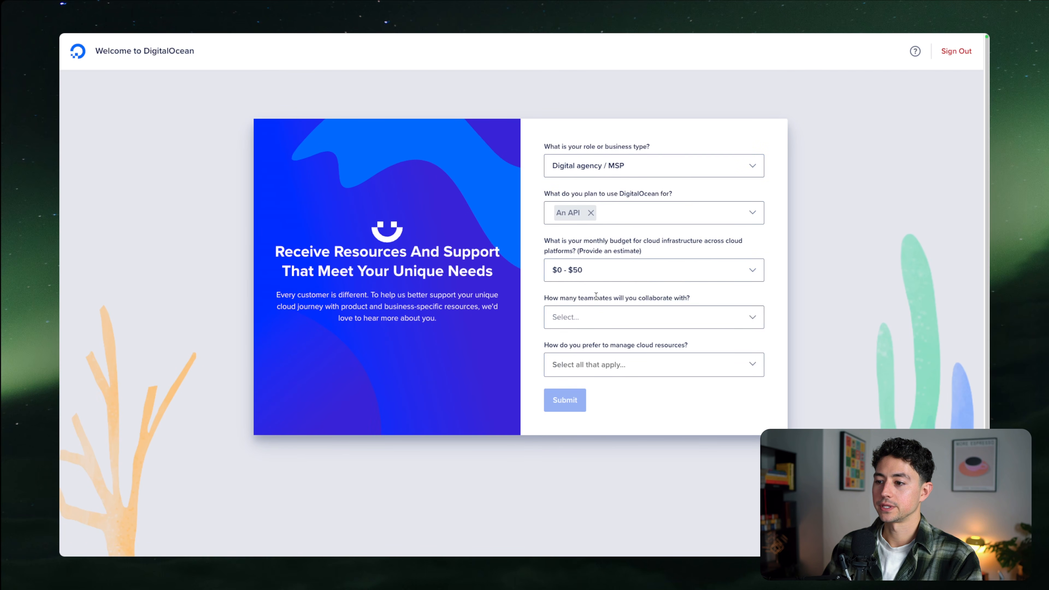
{"action": "left_click", "coordinate": [598, 317]}
{"action": "left_click", "coordinate": [600, 349]}
{"action": "left_click", "coordinate": [599, 363]}
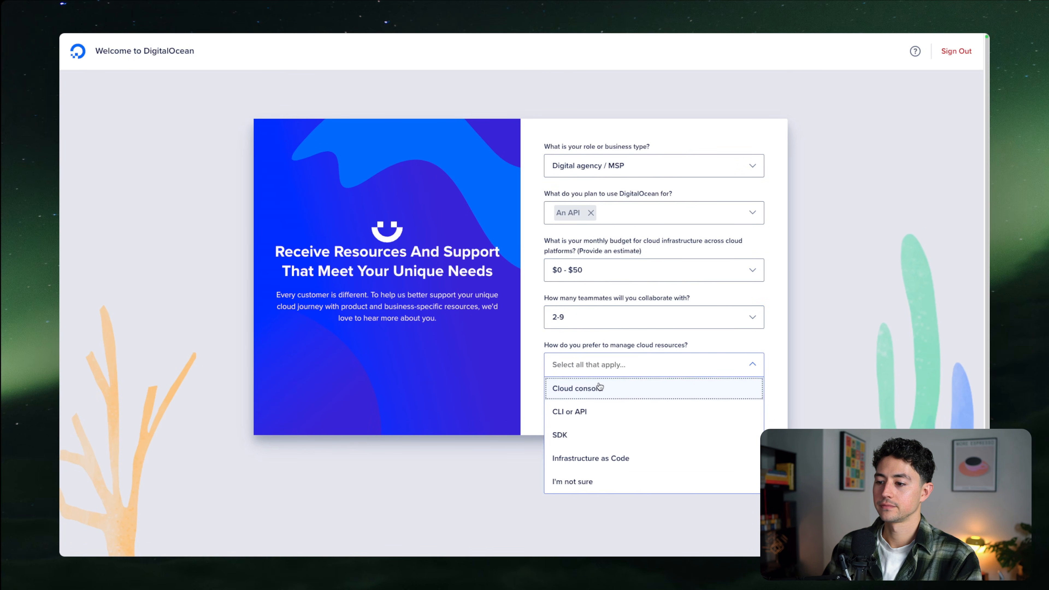
{"action": "left_click", "coordinate": [585, 385]}
{"action": "left_click", "coordinate": [573, 399]}
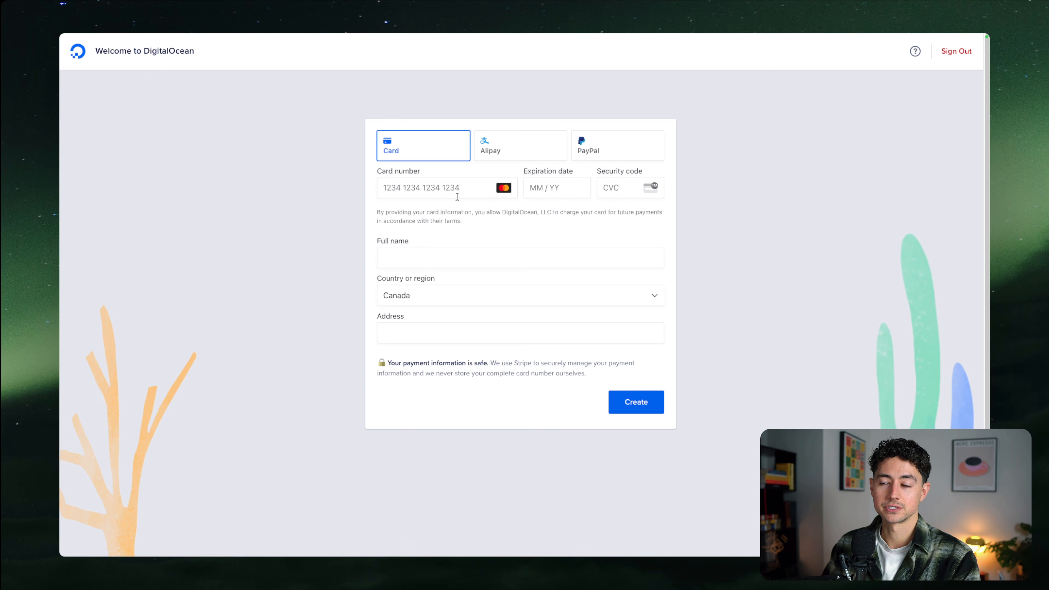
{"action": "left_click", "coordinate": [448, 188]}
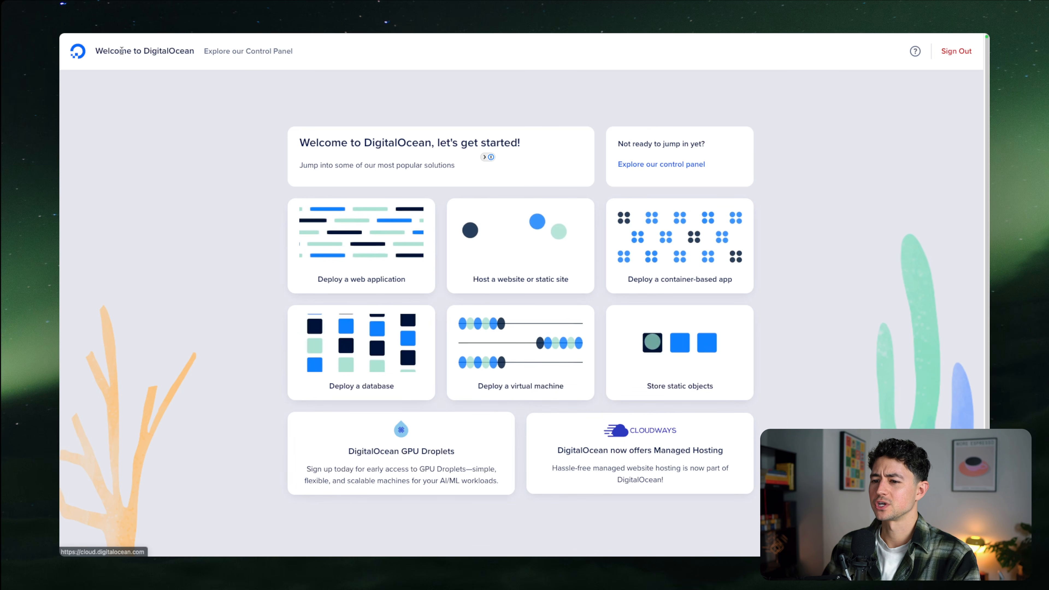
Find n8n in the DigitalOcean Marketplace and start creating an n8n droplet
{"action": "left_click", "coordinate": [367, 54]}
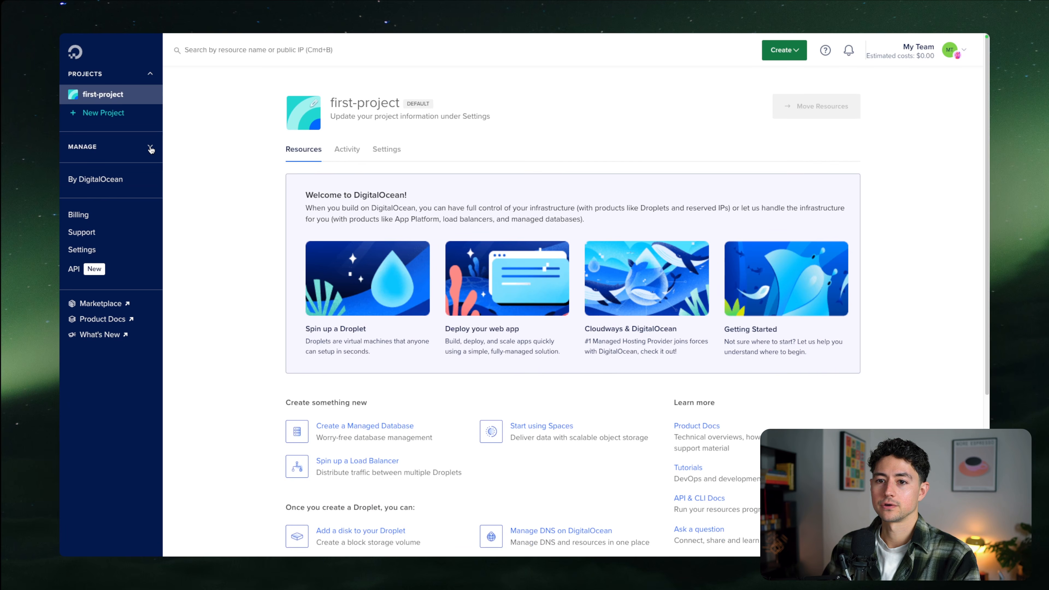
{"action": "scroll", "coordinate": [238, 185], "scroll_direction": "down", "scroll_amount": 5}
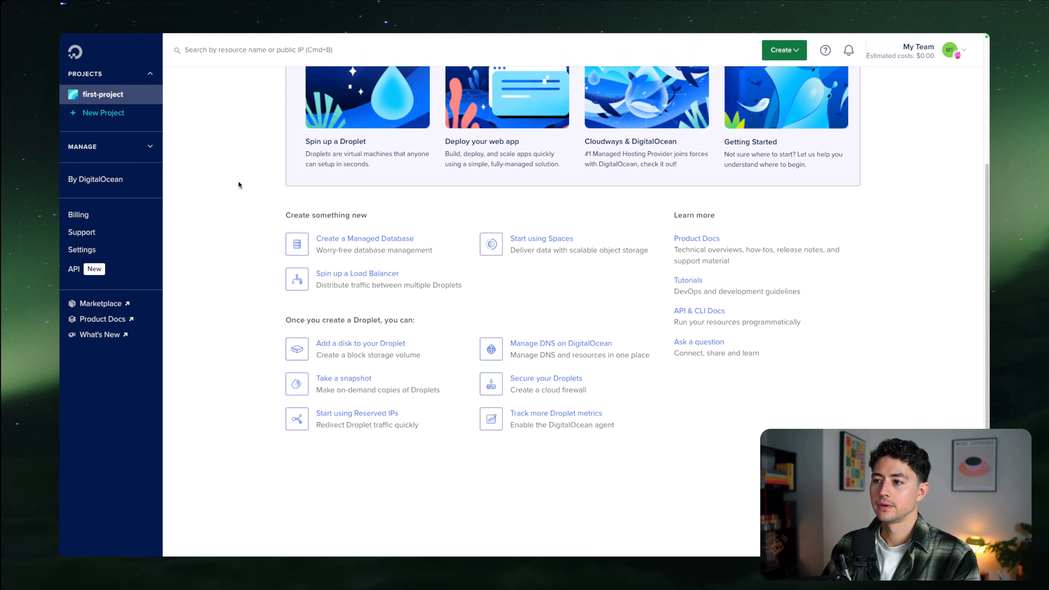
{"action": "key", "text": "super+f"}
{"action": "type", "text": "market"}
{"action": "left_click", "coordinate": [113, 364]}
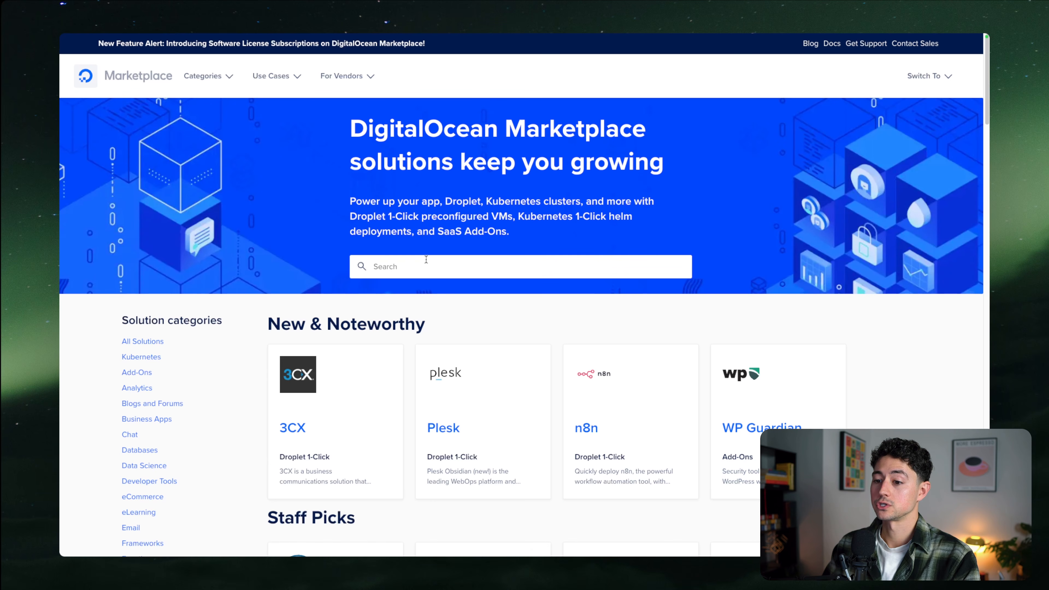
{"action": "left_click", "coordinate": [426, 260]}
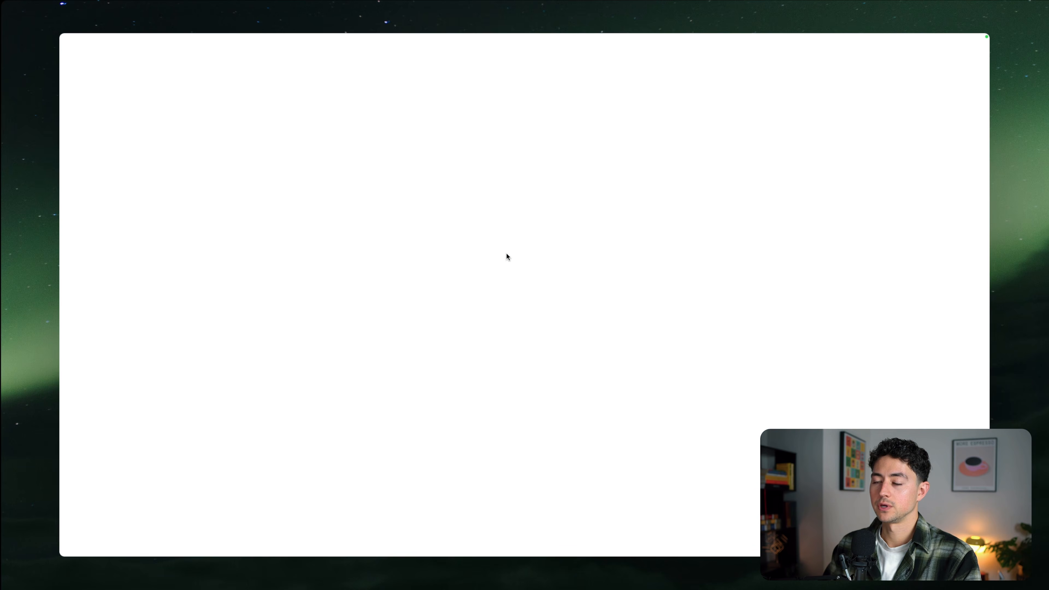
{"action": "left_click", "coordinate": [657, 180]}
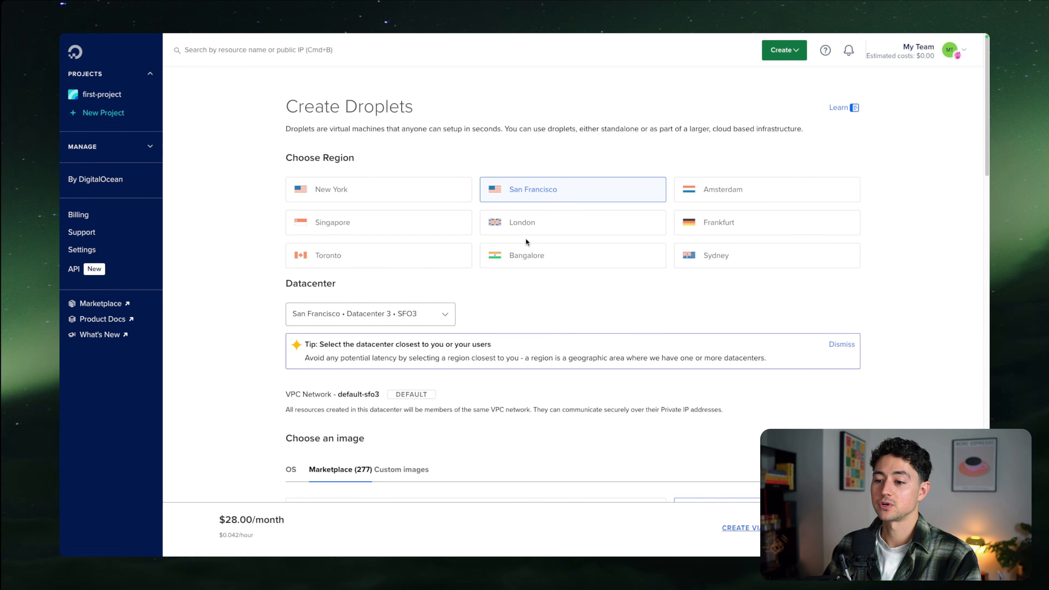
Choose the Regular CPU option and the $6/month plan with 1 GB and 1 CPU
{"action": "scroll", "coordinate": [552, 288], "scroll_direction": "down", "scroll_amount": 1}
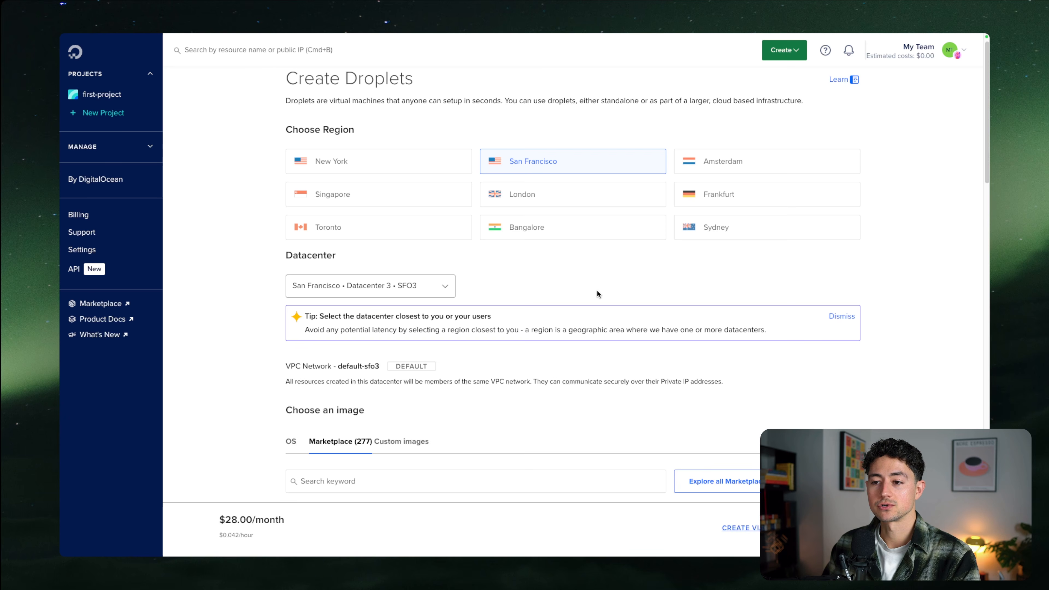
{"action": "scroll", "coordinate": [598, 290], "scroll_direction": "down", "scroll_amount": 9}
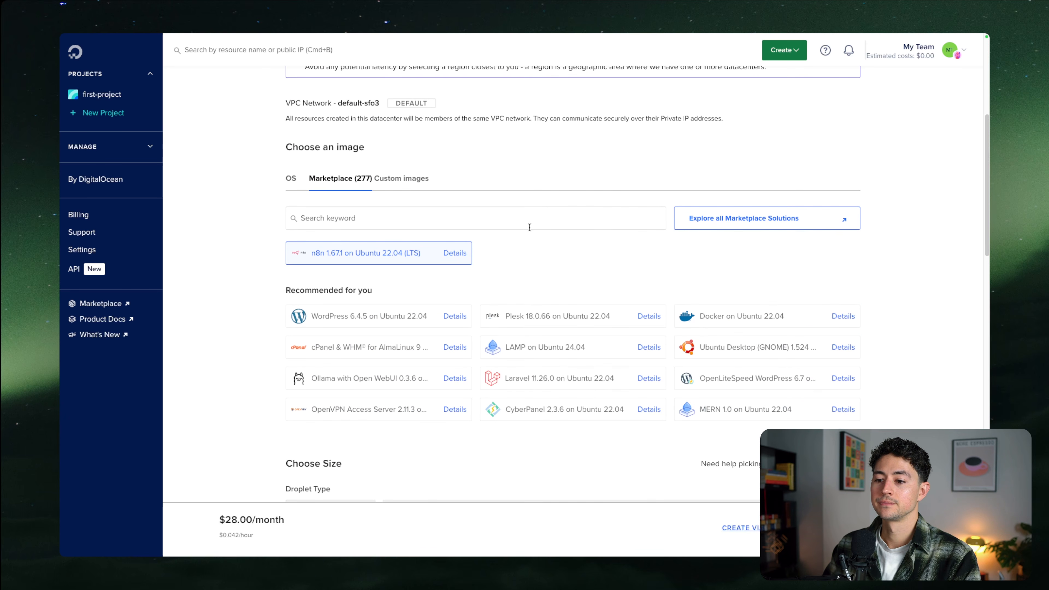
{"action": "scroll", "coordinate": [499, 171], "scroll_direction": "down", "scroll_amount": 1}
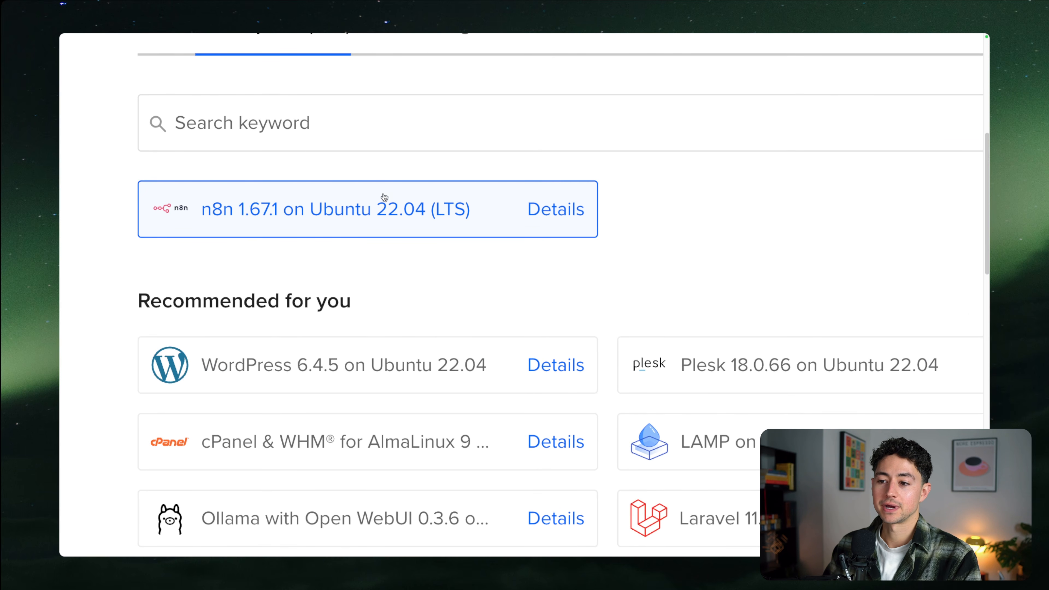
{"action": "scroll", "coordinate": [247, 257], "scroll_direction": "down", "scroll_amount": 5}
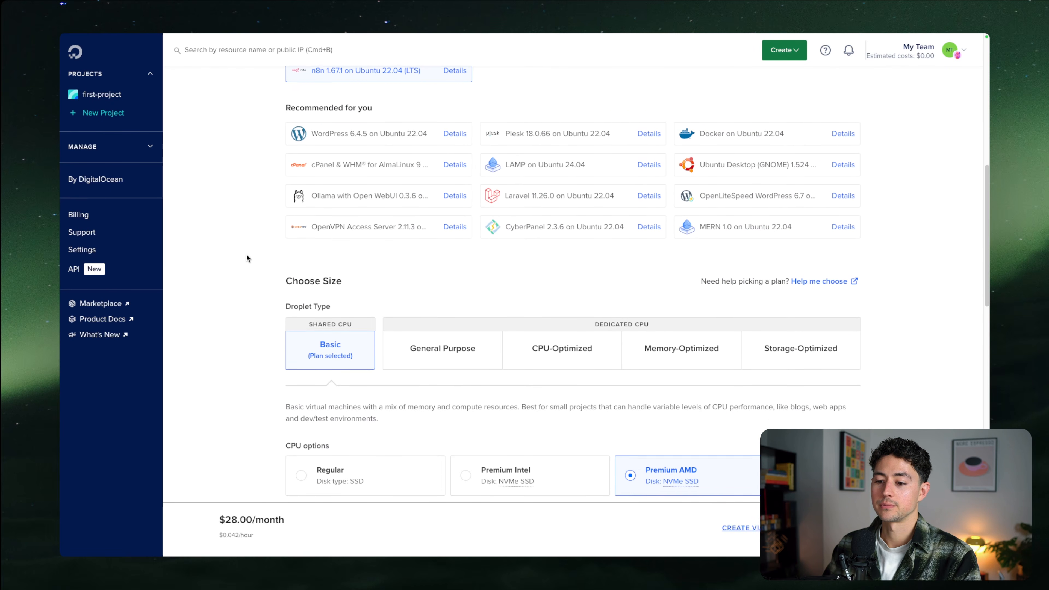
{"action": "scroll", "coordinate": [246, 258], "scroll_direction": "down", "scroll_amount": 4}
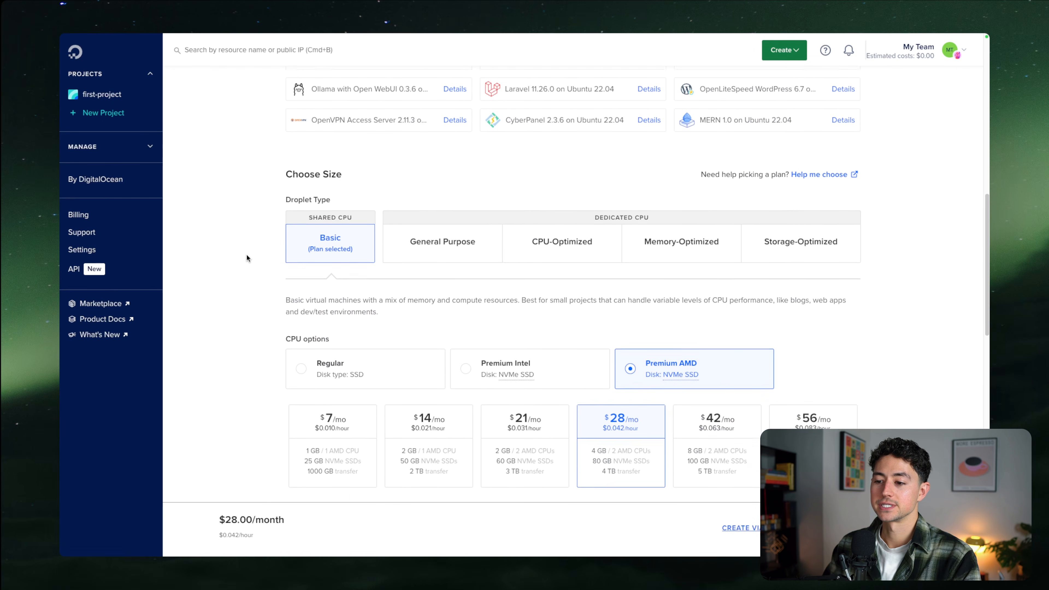
{"action": "scroll", "coordinate": [348, 186], "scroll_direction": "down", "scroll_amount": 1}
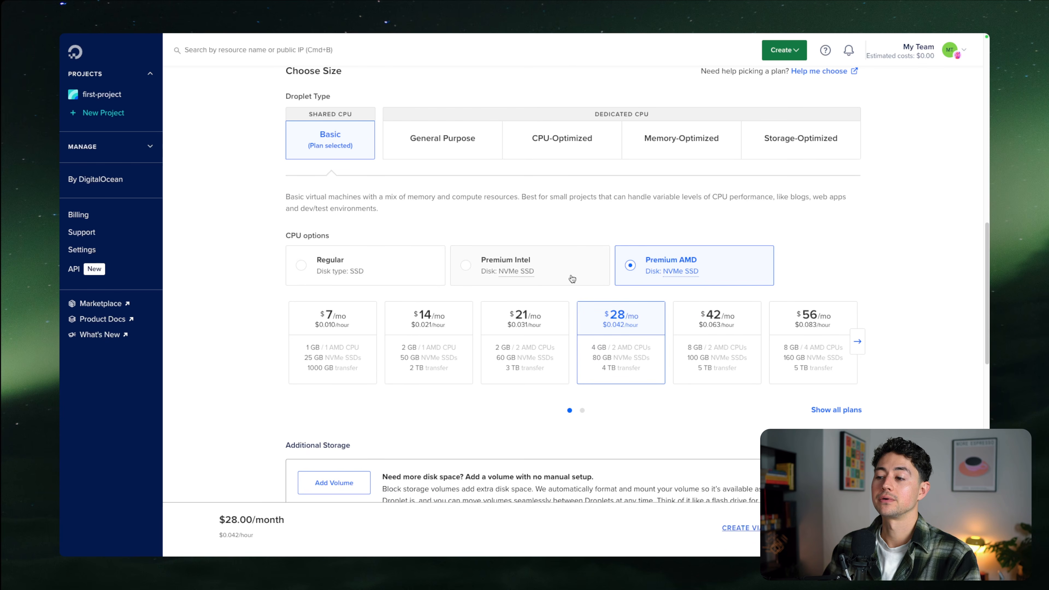
{"action": "left_click", "coordinate": [369, 277]}
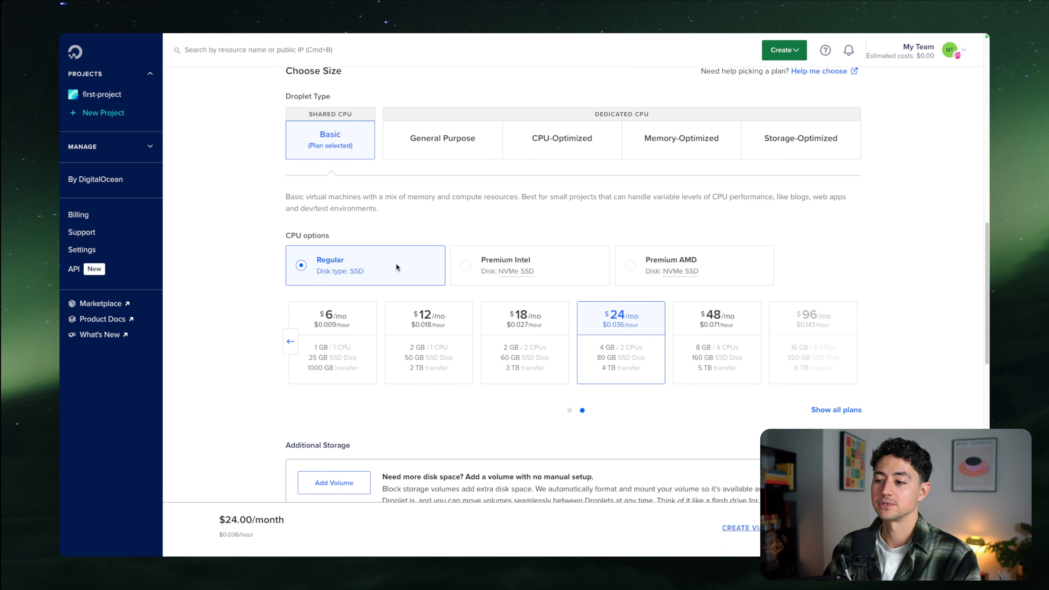
{"action": "left_click", "coordinate": [291, 342]}
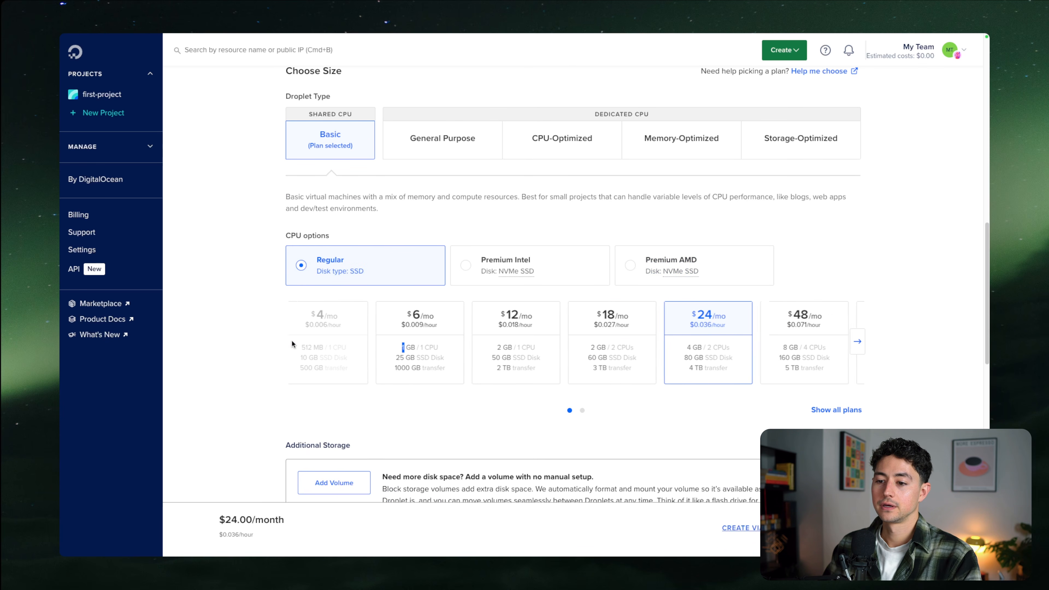
{"action": "left_click", "coordinate": [425, 345]}
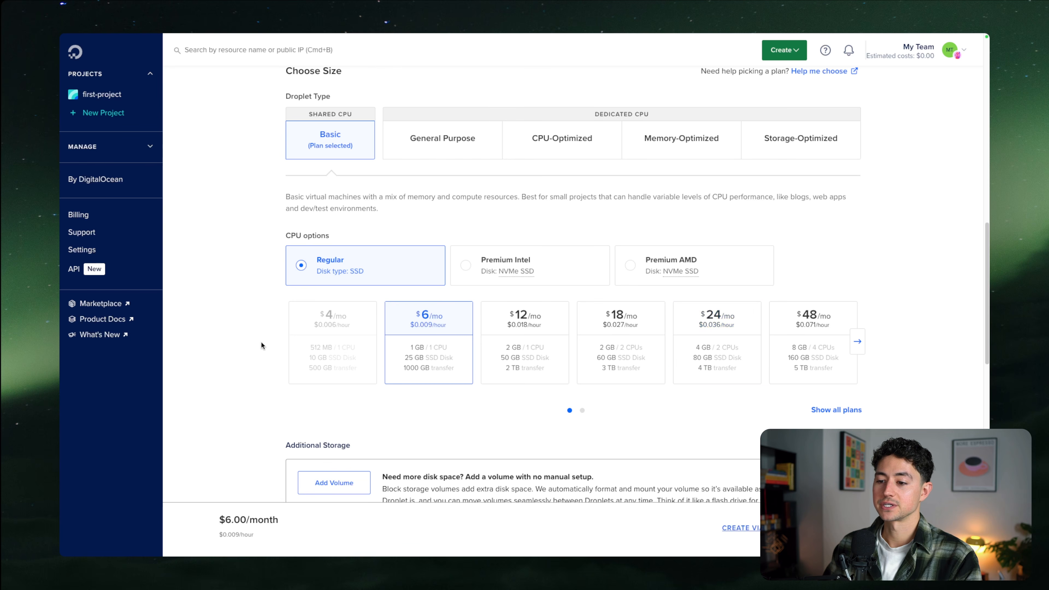
{"action": "scroll", "coordinate": [479, 324], "scroll_direction": "down", "scroll_amount": 6}
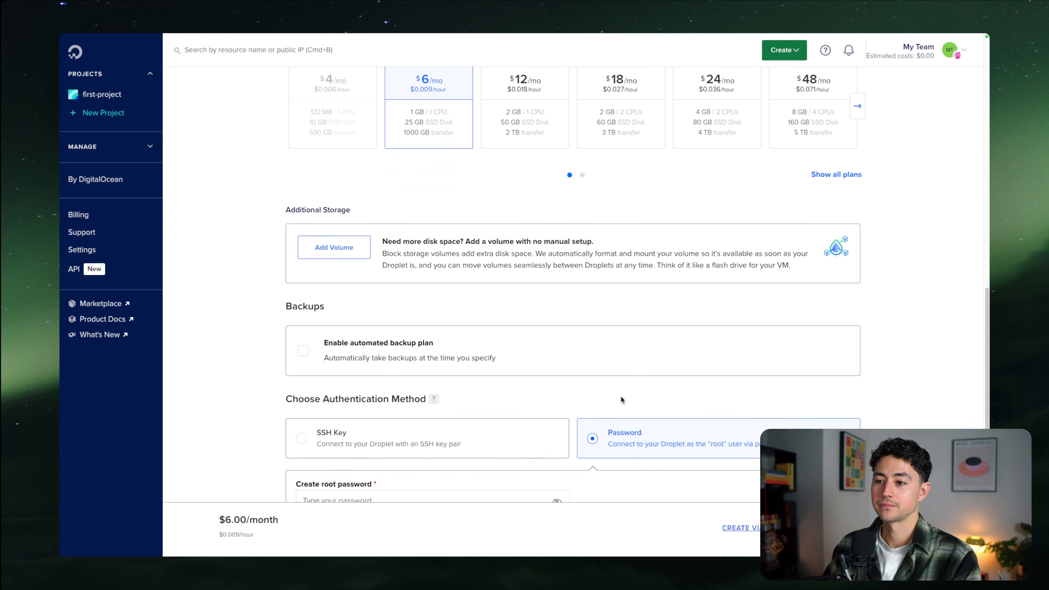
Try several candidate root passwords in the password field, clearing each one
{"action": "scroll", "coordinate": [488, 232], "scroll_direction": "up", "scroll_amount": 2}
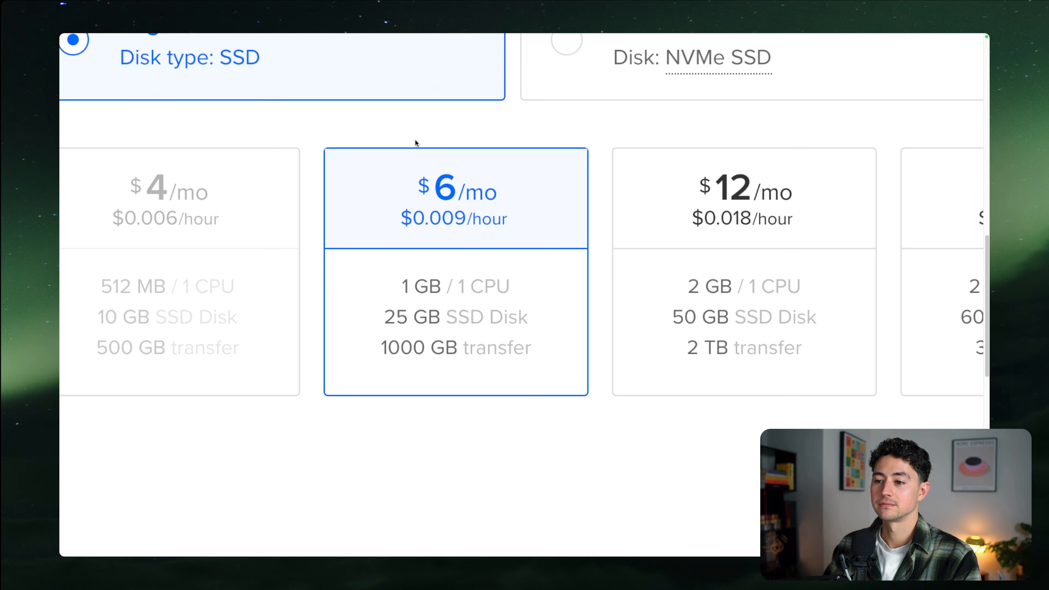
{"action": "scroll", "coordinate": [498, 264], "scroll_direction": "down", "scroll_amount": 4}
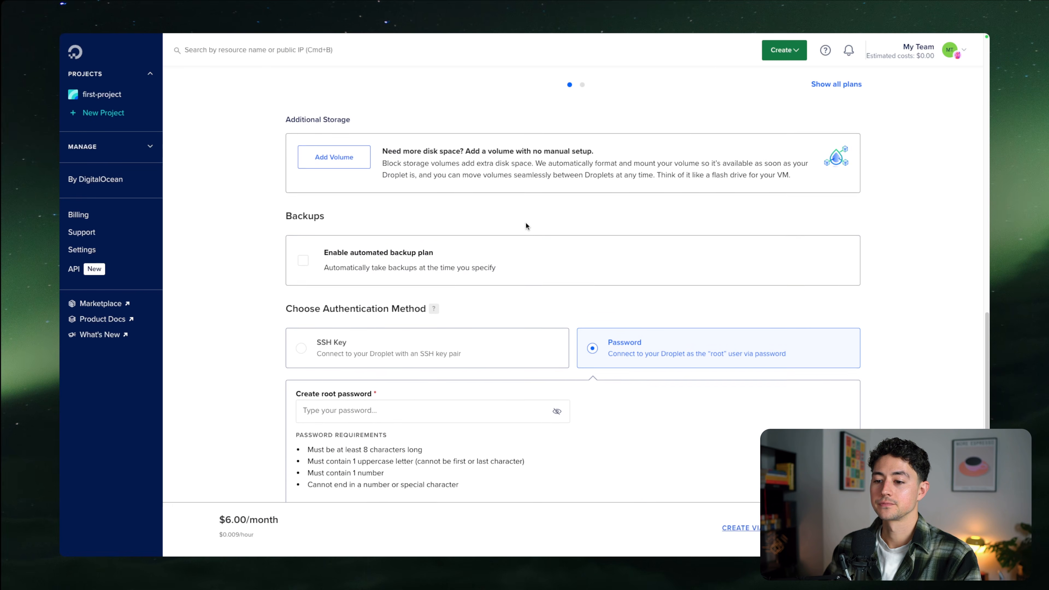
{"action": "scroll", "coordinate": [525, 226], "scroll_direction": "down", "scroll_amount": 4}
{"action": "left_click", "coordinate": [445, 239]}
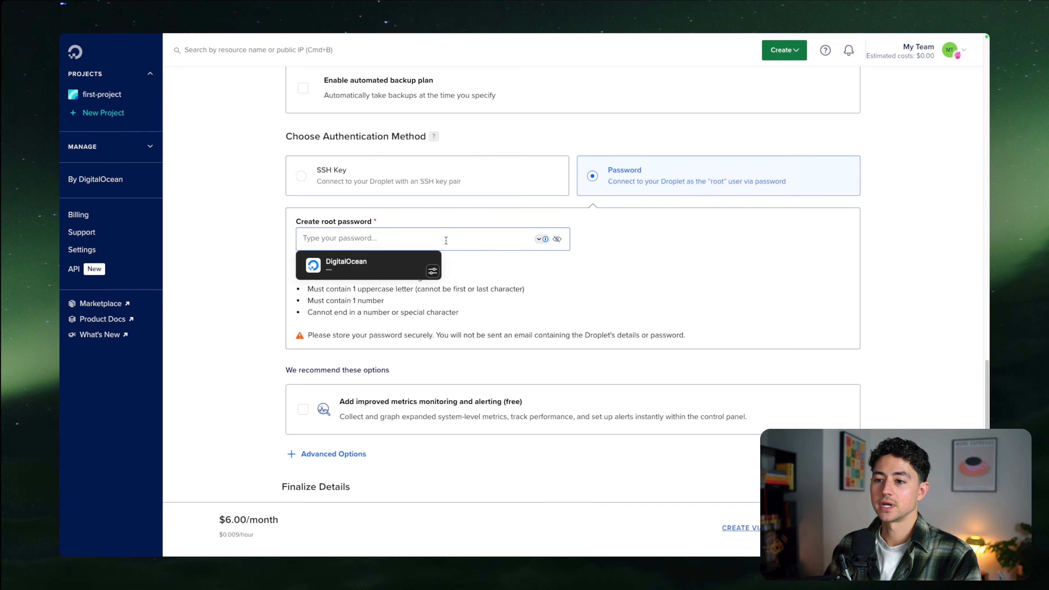
{"action": "key", "text": "super+a"}
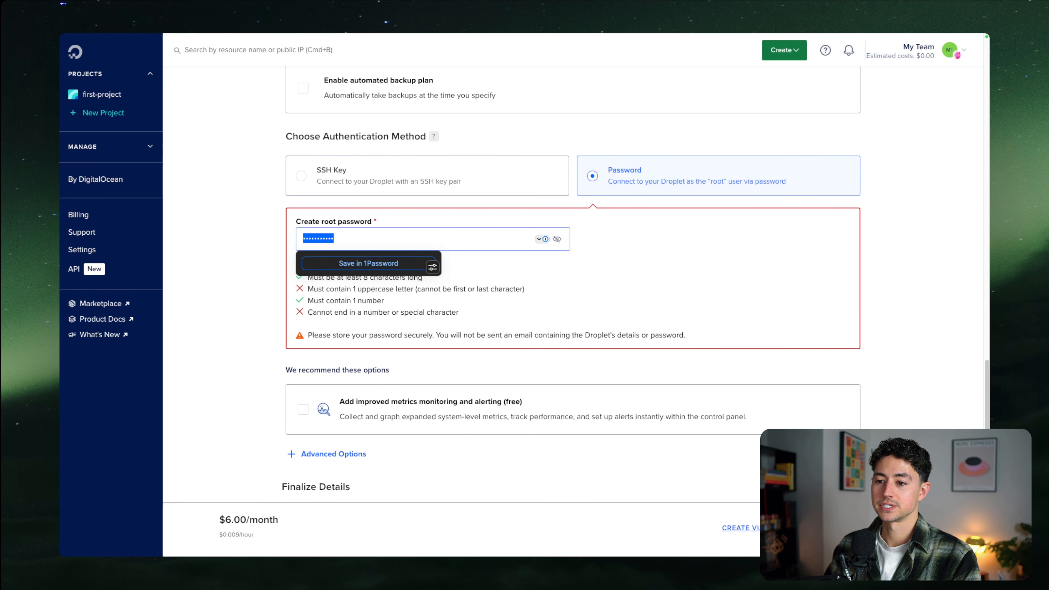
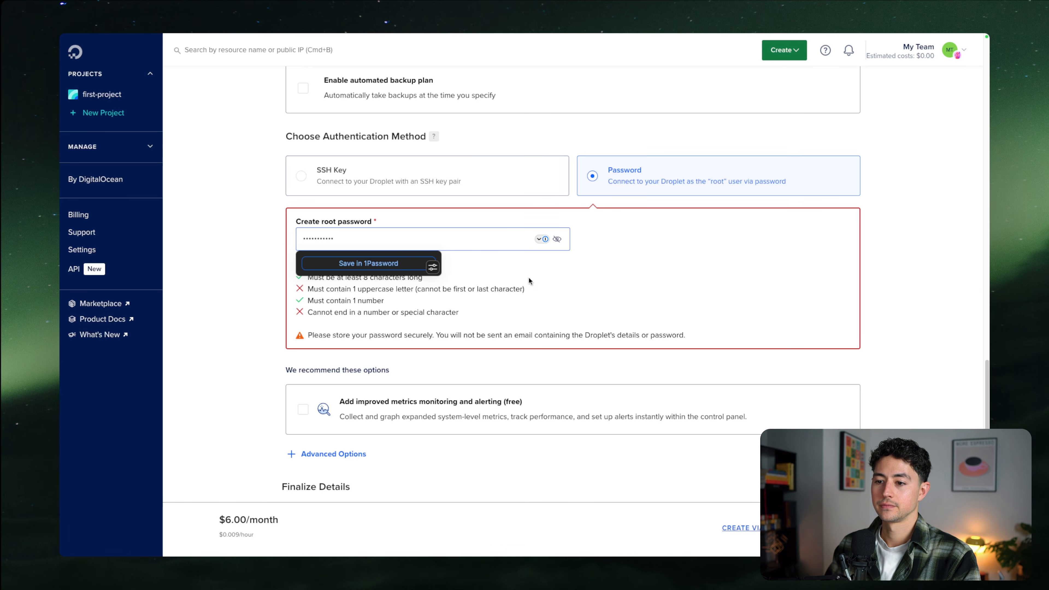
{"action": "key", "text": "super+a"}
{"action": "key", "text": "BackSpace"}
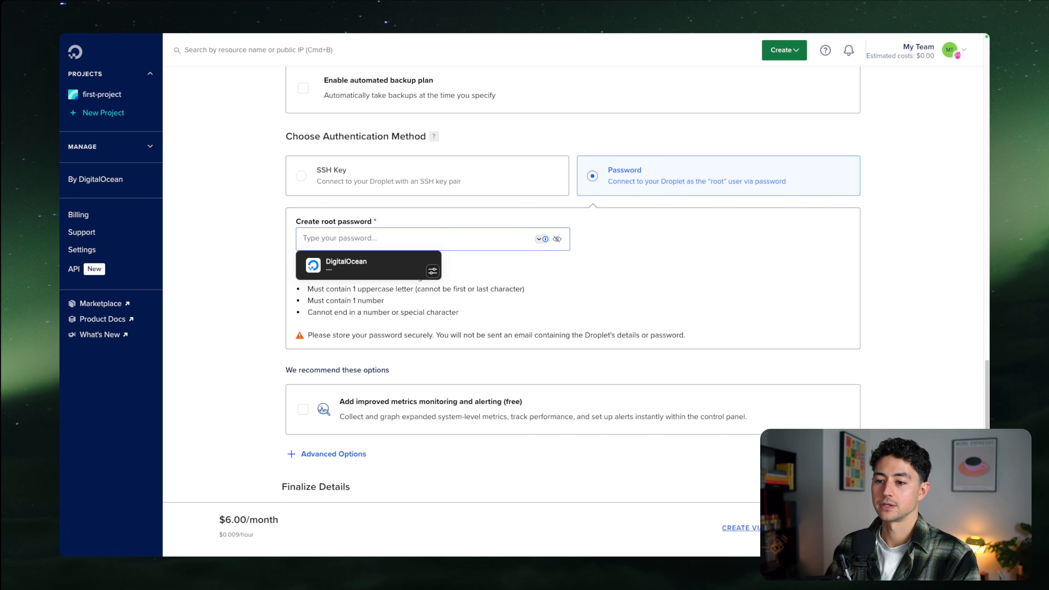
{"action": "type", "text": "passw"}
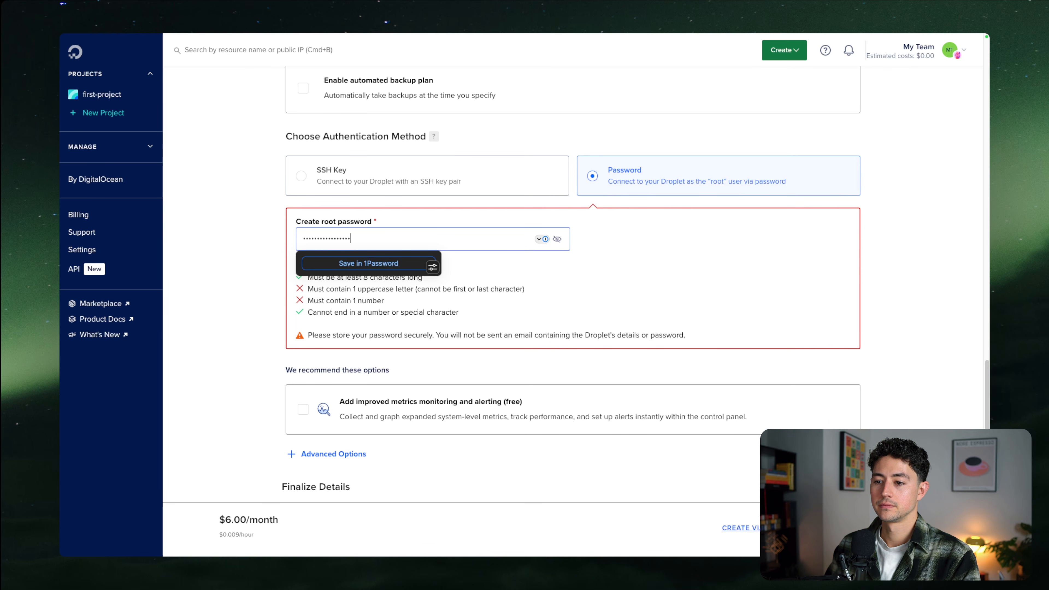
{"action": "key", "text": "super+a"}
{"action": "key", "text": "BackSpace"}
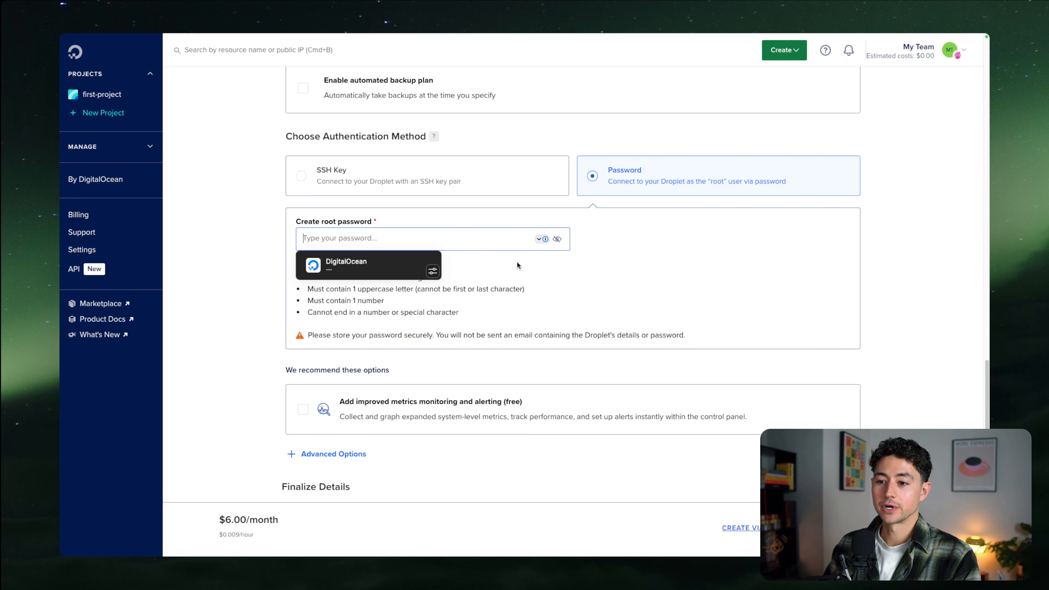
Enter a root password meeting all four requirements and dismiss the password manager prompt
{"action": "type", "text": "a"}
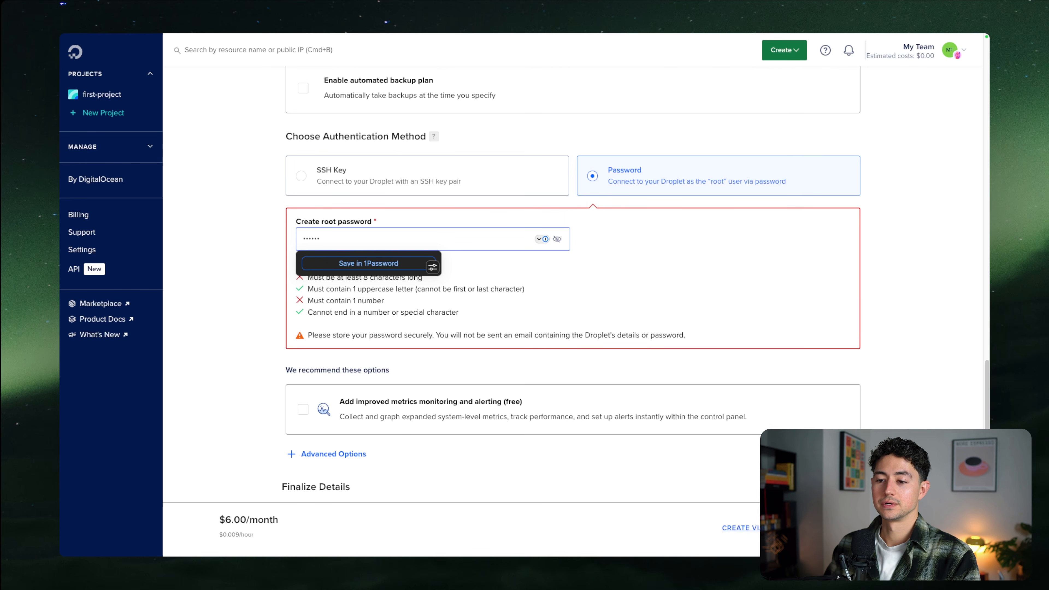
{"action": "type", "text": "a"}
{"action": "key", "text": "super+l"}
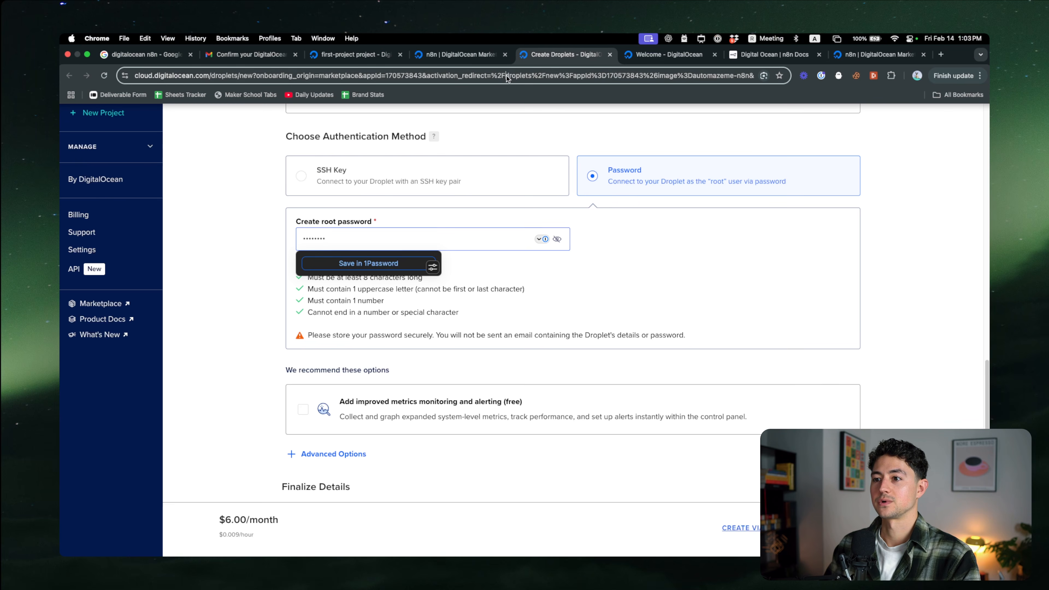
{"action": "type", "text": "o"}
{"action": "key", "text": "BackSpace"}
{"action": "key", "text": "BackSpace"}
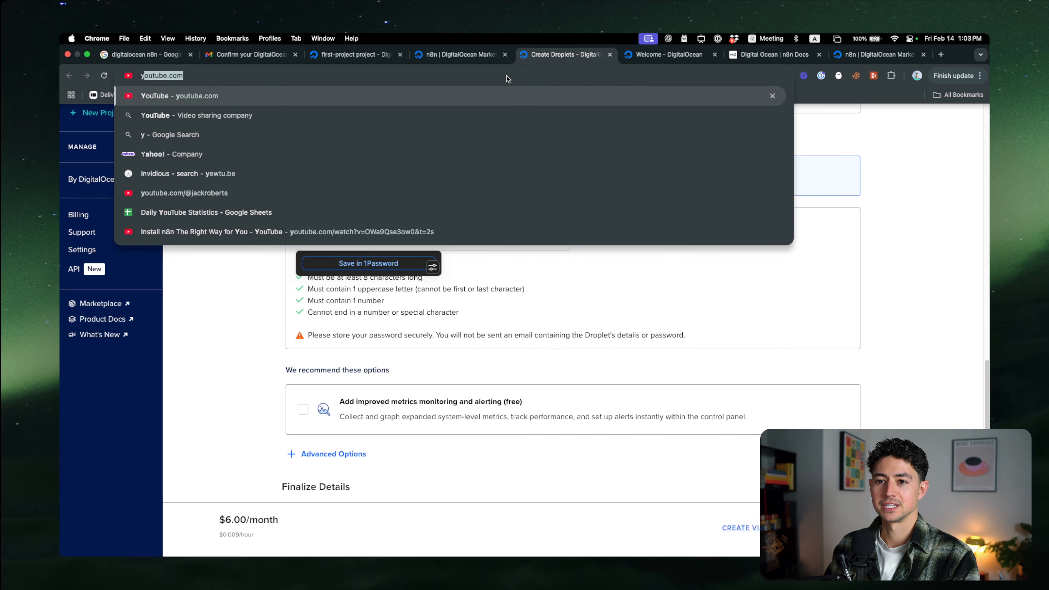
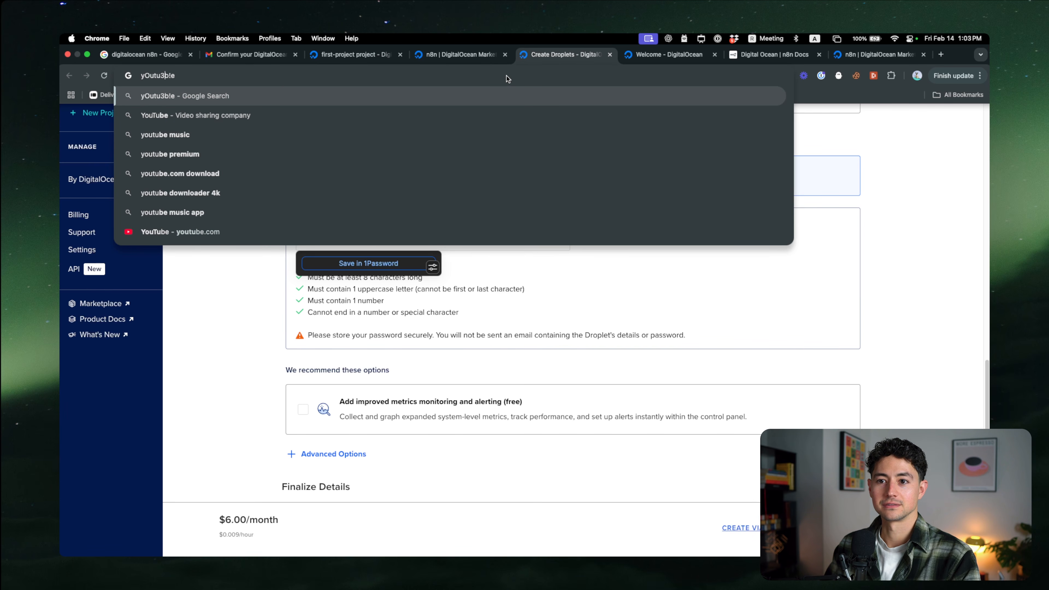
{"action": "key", "text": "super+a"}
{"action": "left_click", "coordinate": [644, 279]}
{"action": "left_click", "coordinate": [501, 239]}
{"action": "left_click", "coordinate": [621, 285]}
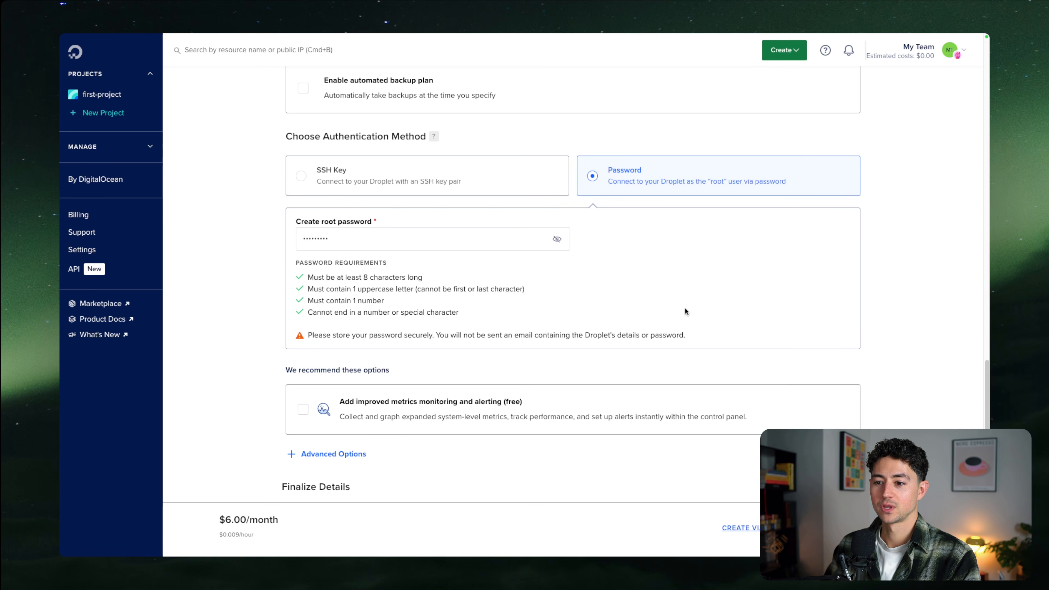
Create the droplet, dismiss the save-login prompt, and open the new droplet's details
{"action": "scroll", "coordinate": [428, 246], "scroll_direction": "down", "scroll_amount": 2}
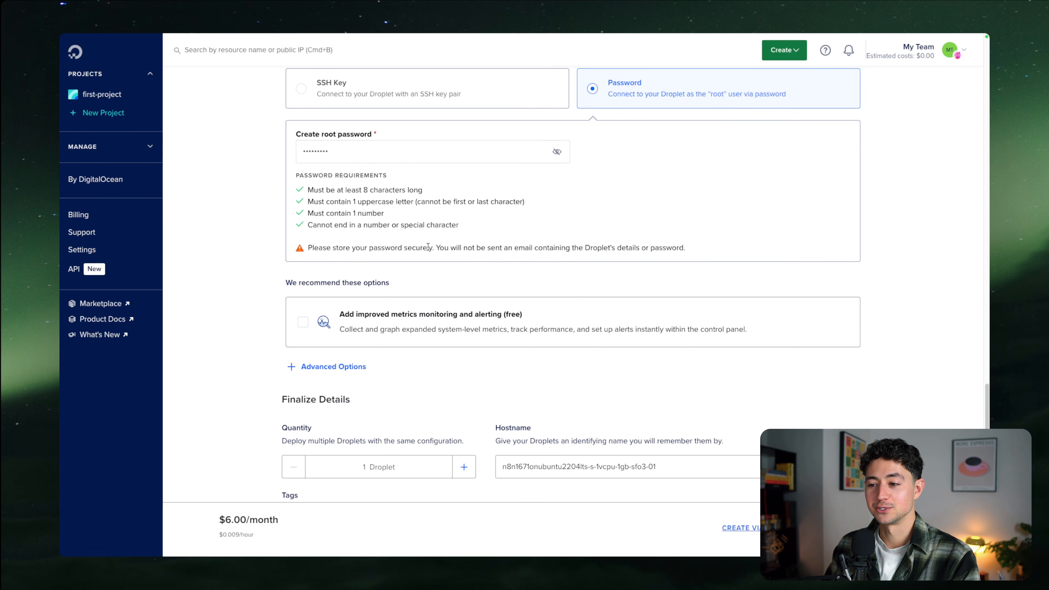
{"action": "scroll", "coordinate": [667, 271], "scroll_direction": "down", "scroll_amount": 3}
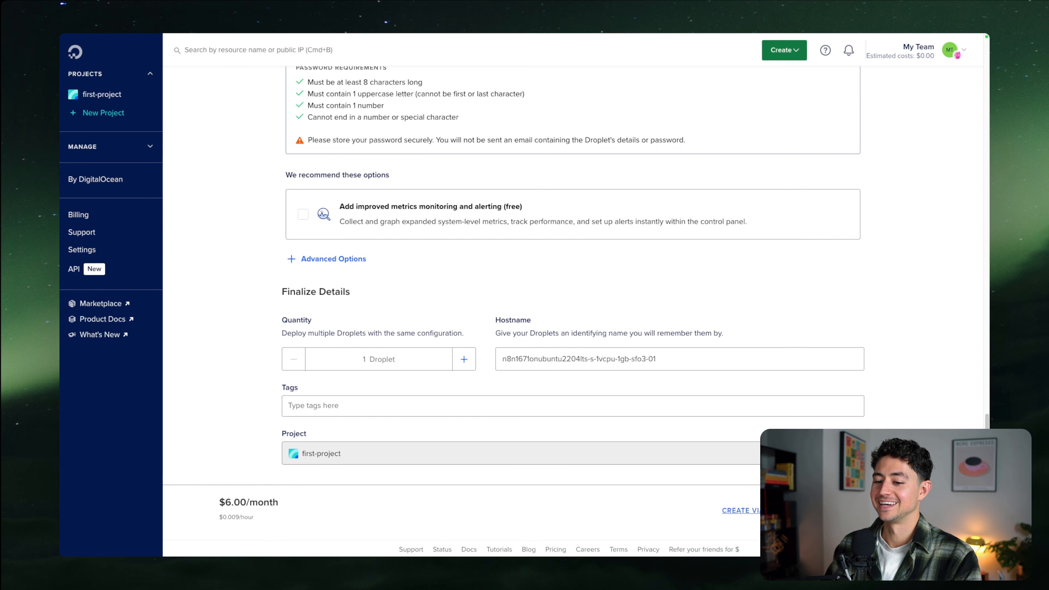
{"action": "left_click", "coordinate": [880, 511]}
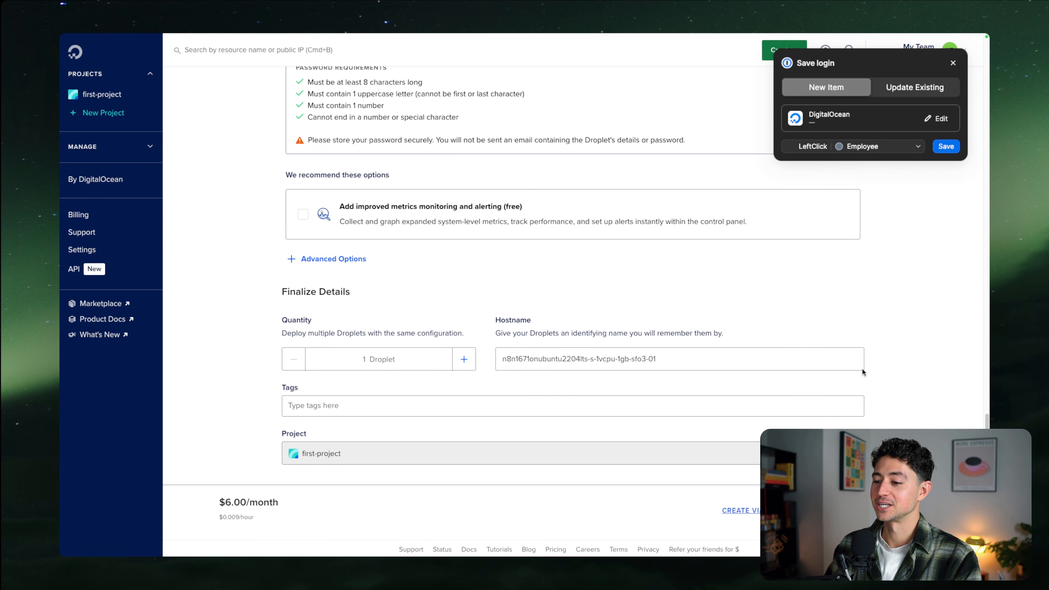
{"action": "left_click", "coordinate": [927, 219]}
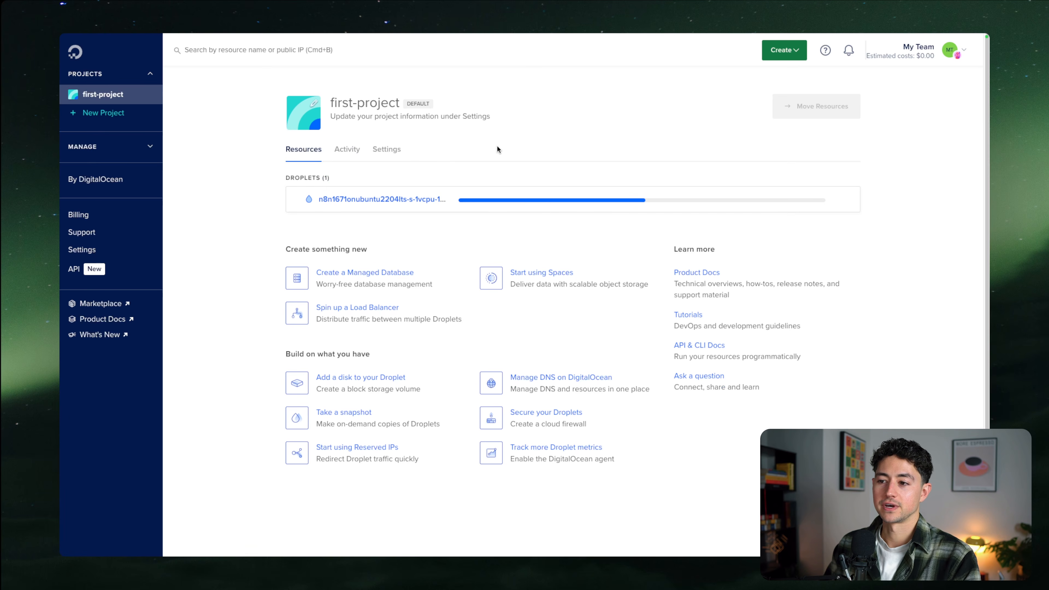
{"action": "left_click", "coordinate": [420, 197]}
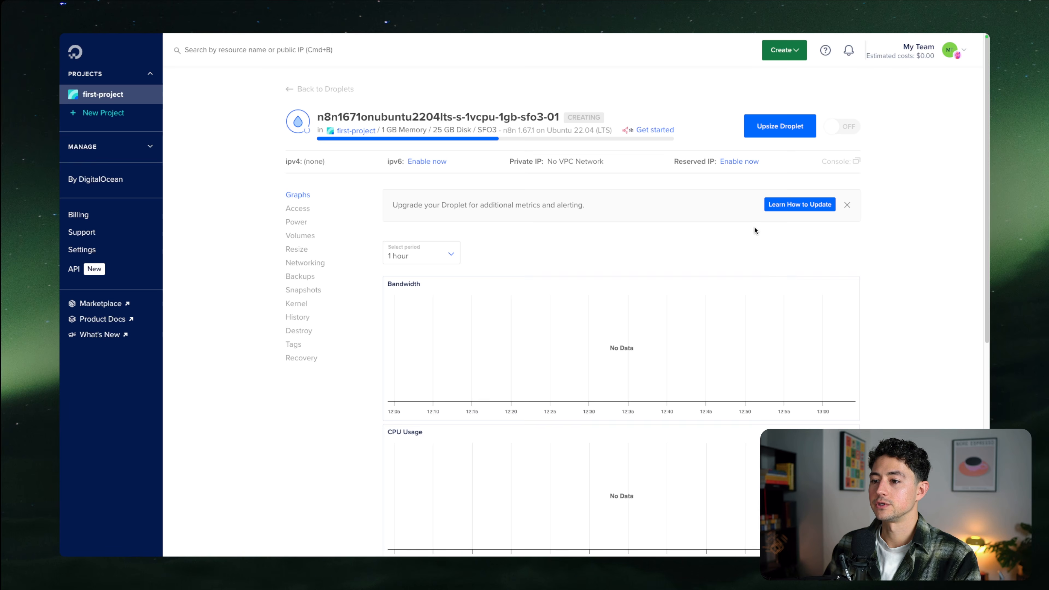
Test the droplet IP 137.184.44.170 in a new tab, then go to Namecheap's Domain List
{"action": "left_click", "coordinate": [846, 206]}
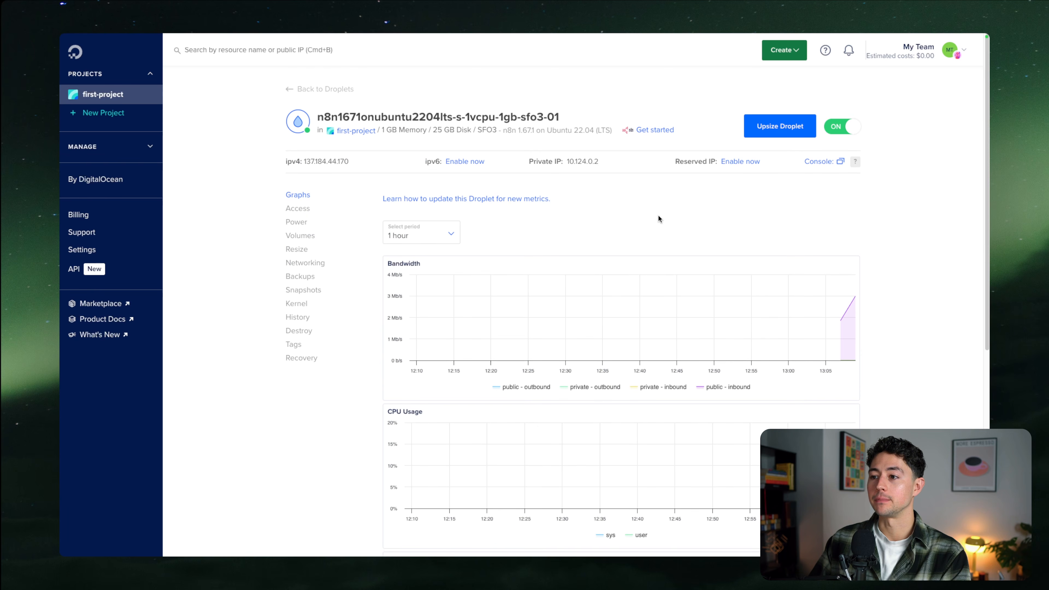
{"action": "mouse_move", "coordinate": [365, 165]}
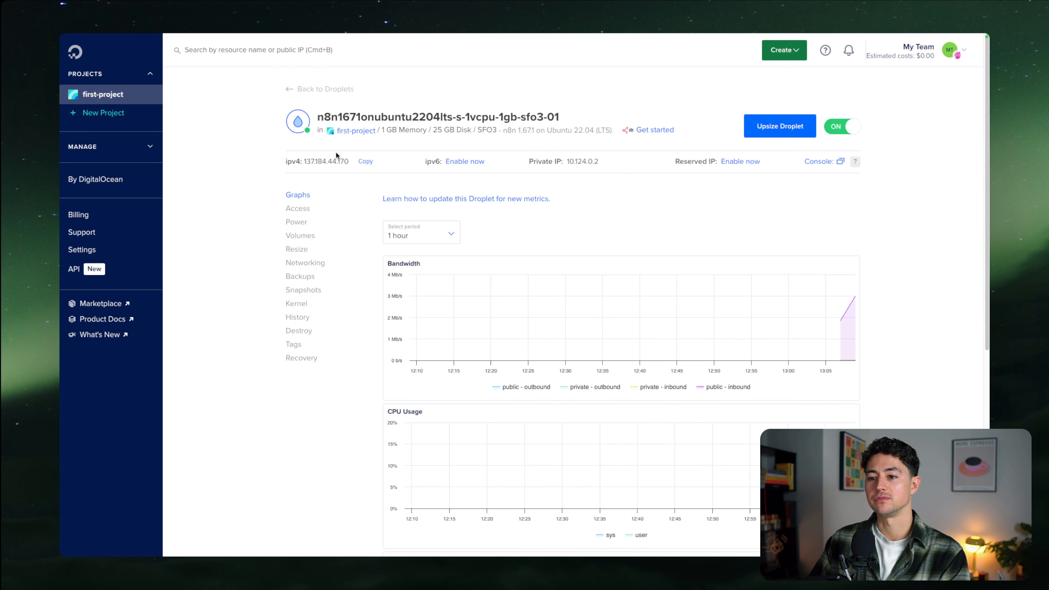
{"action": "key", "text": "super+t"}
{"action": "type", "text": "137.184.44.170"}
{"action": "key", "text": "Return"}
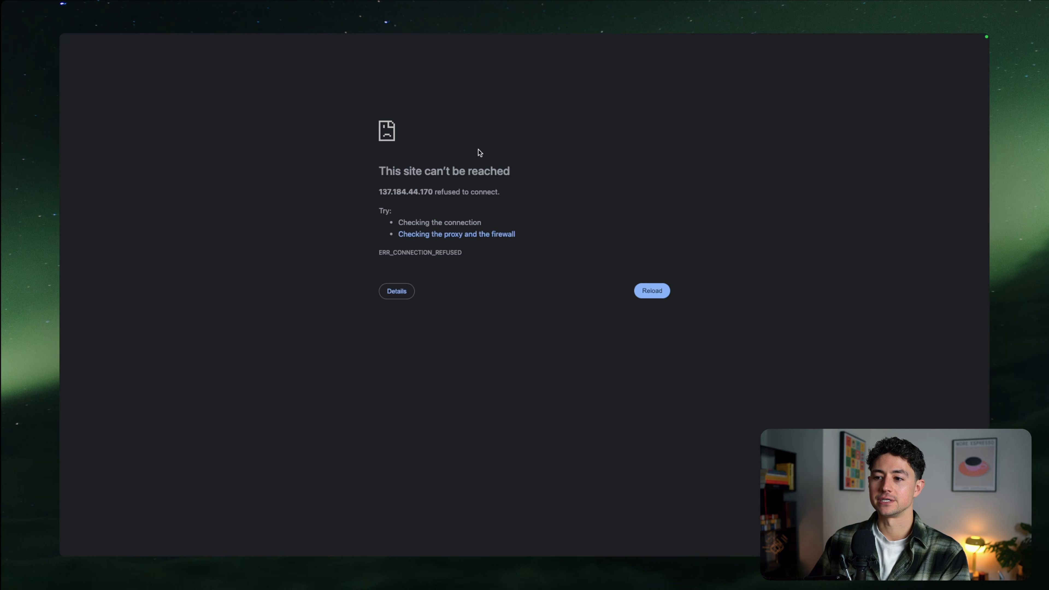
{"action": "key", "text": "super+w"}
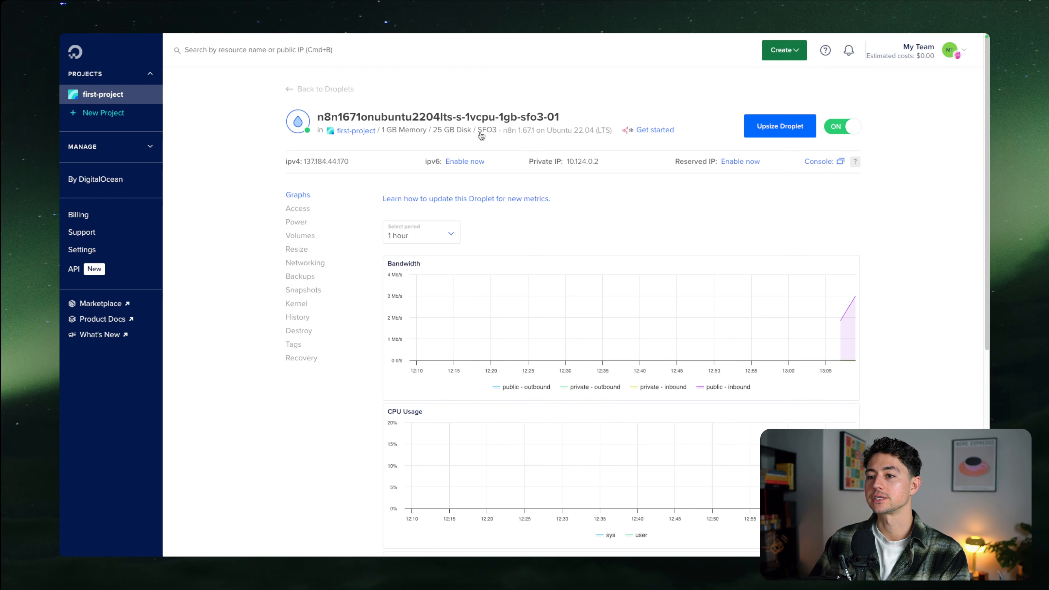
{"action": "key", "text": "ctrl+Left"}
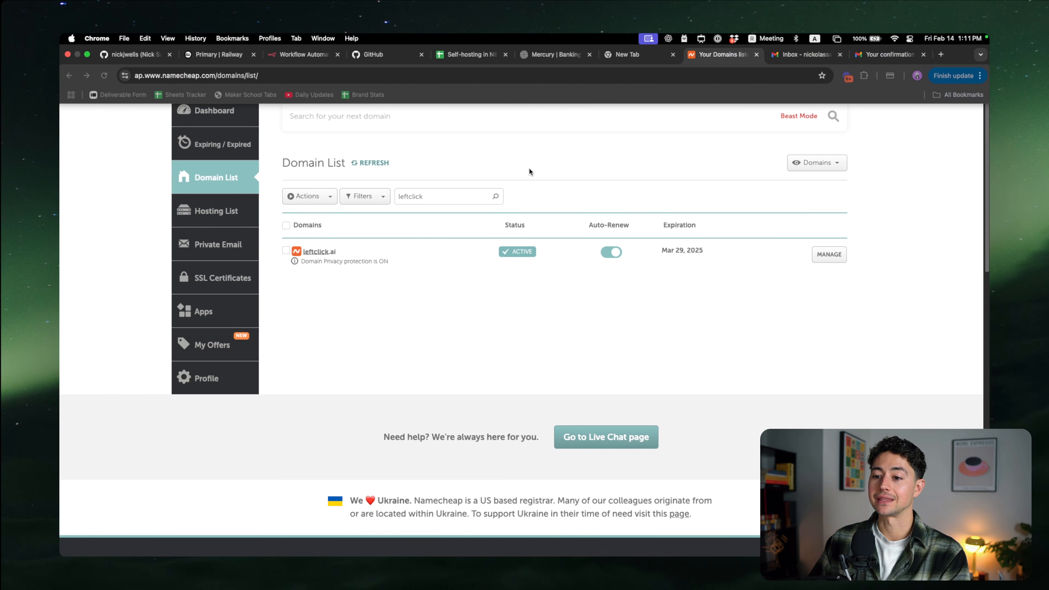
Open the Advanced DNS settings for the leftclick.ai domain in Namecheap
{"action": "left_click", "coordinate": [286, 250]}
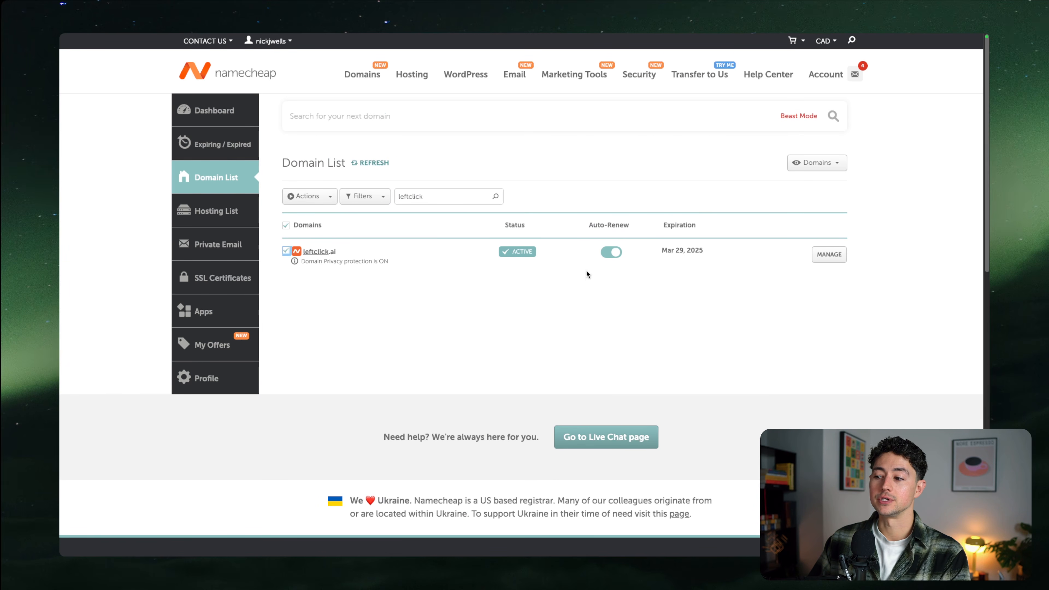
{"action": "left_click", "coordinate": [821, 255]}
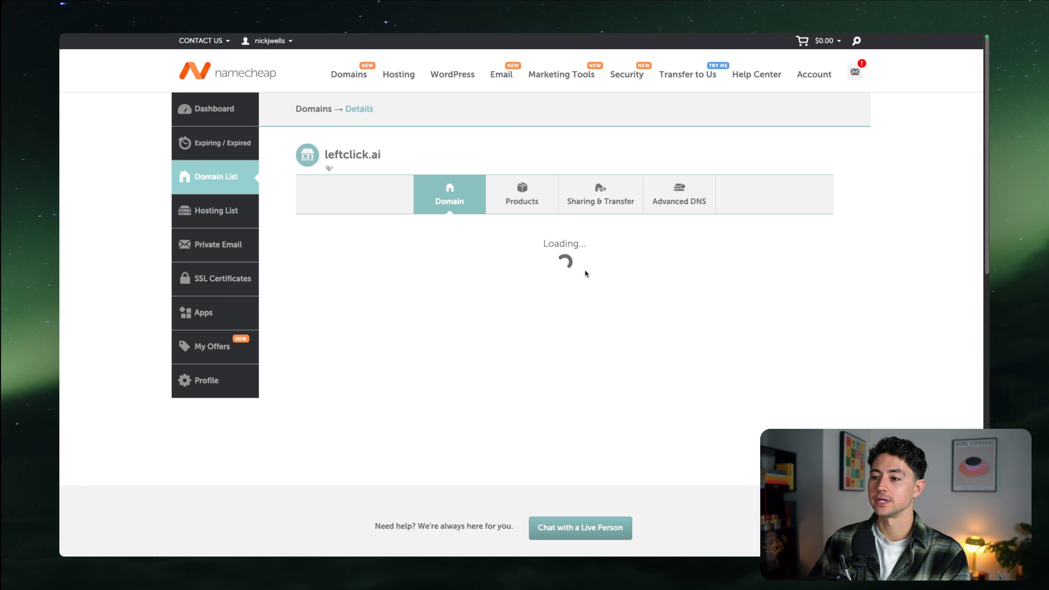
{"action": "left_click", "coordinate": [672, 204]}
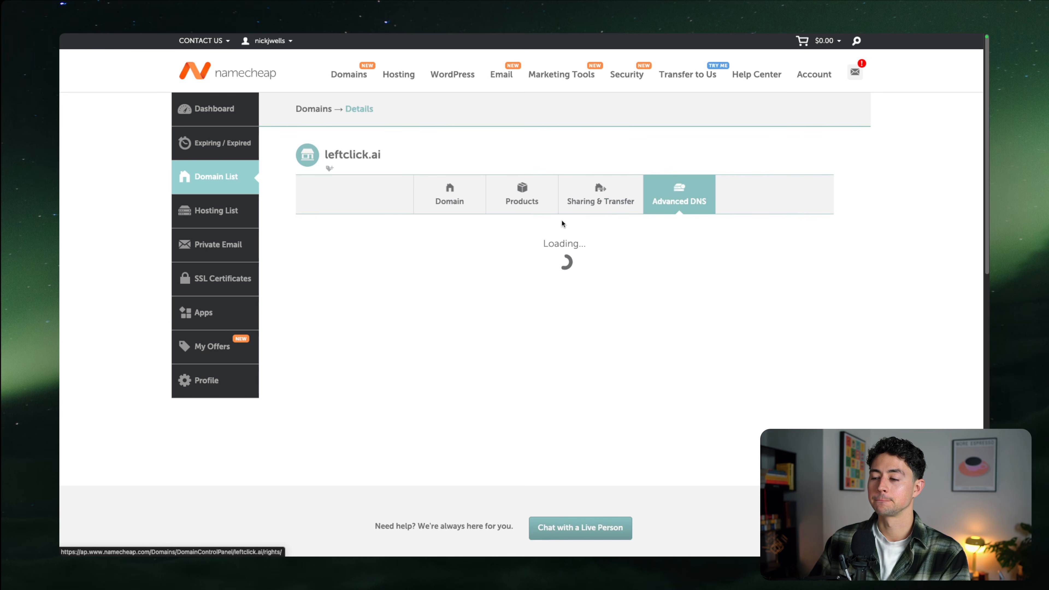
{"action": "scroll", "coordinate": [449, 264], "scroll_direction": "down", "scroll_amount": 1}
Add and save an A record with host n8n, value 137.184.44.170 and a 1 min TTL
{"action": "left_click", "coordinate": [344, 480]}
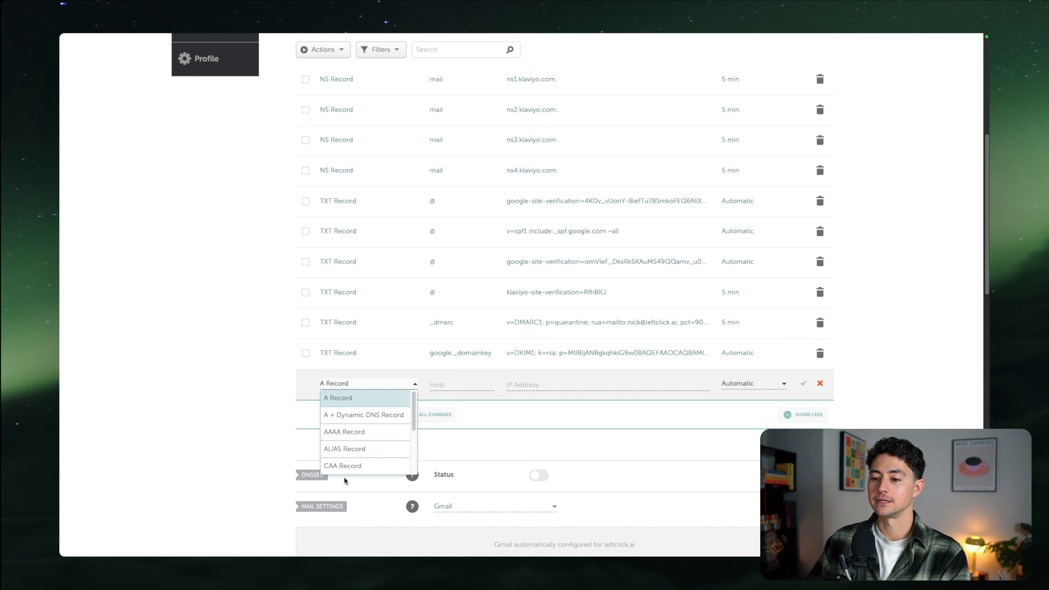
{"action": "left_click", "coordinate": [364, 399]}
{"action": "left_click", "coordinate": [451, 384]}
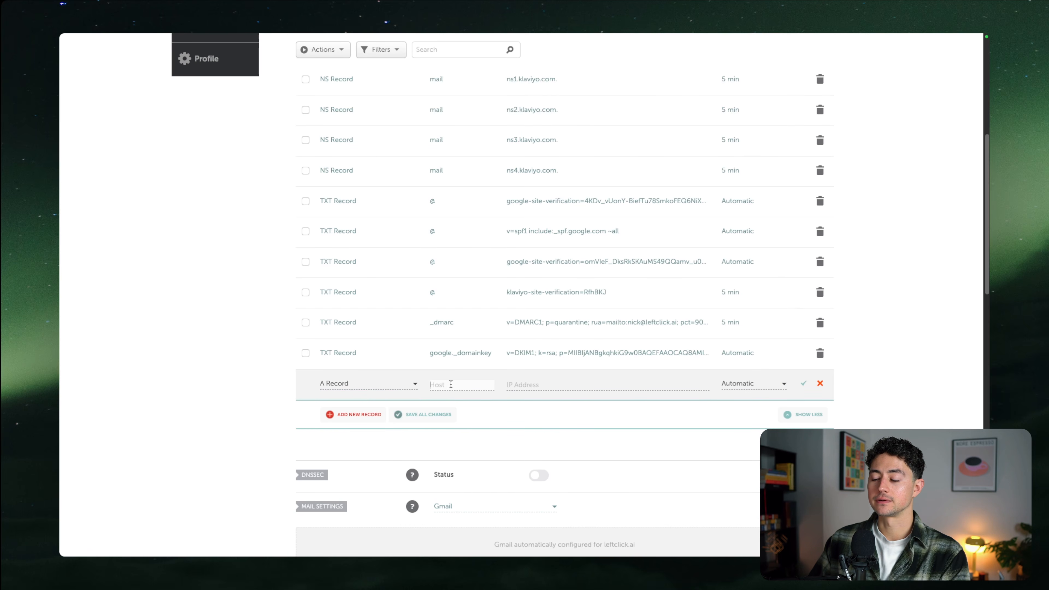
{"action": "left_click", "coordinate": [551, 386]}
{"action": "type", "text": "137.184.44.170"}
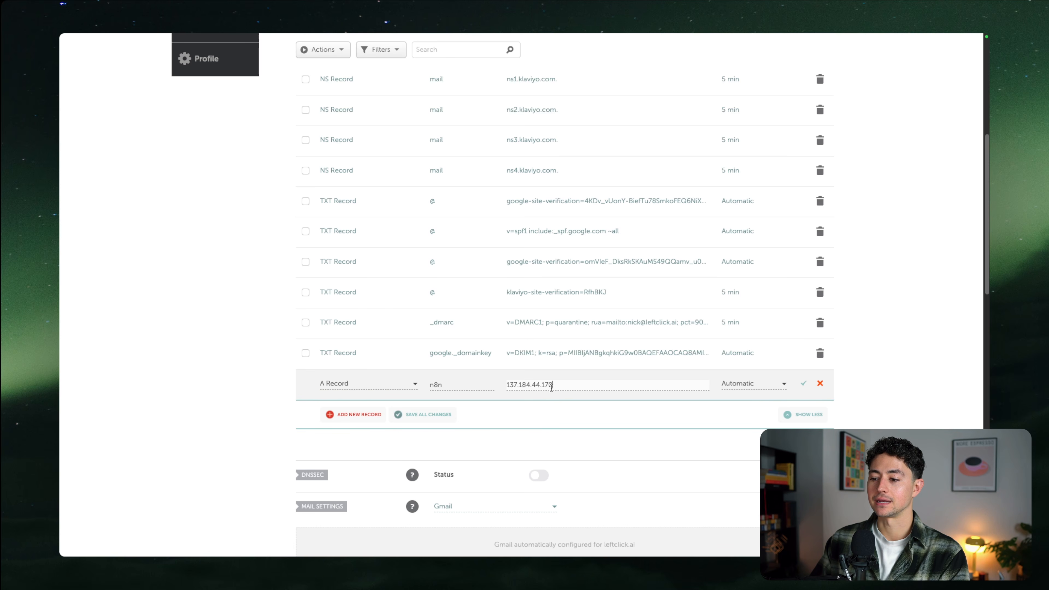
{"action": "left_click", "coordinate": [766, 393]}
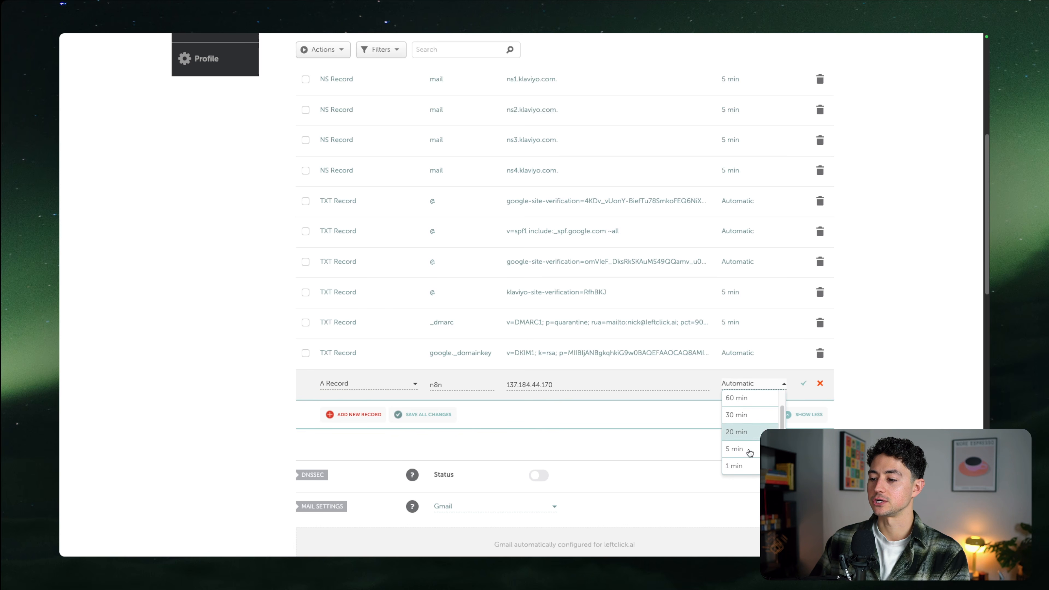
{"action": "left_click", "coordinate": [744, 432]}
{"action": "left_click", "coordinate": [803, 386]}
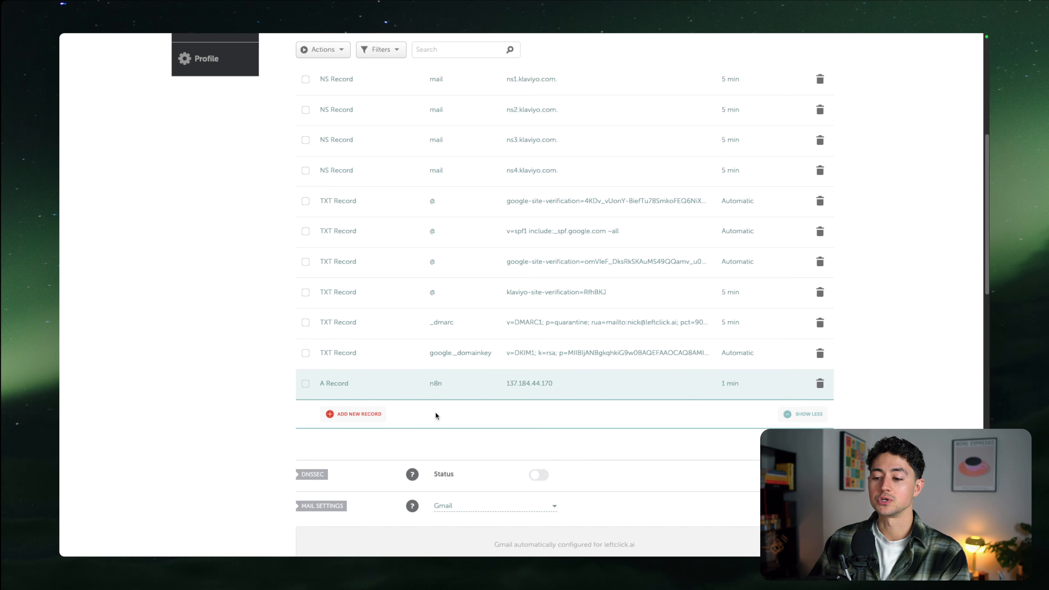
Review the n8n A record's value, then return to the DigitalOcean droplet page
{"action": "scroll", "coordinate": [459, 398], "scroll_direction": "up", "scroll_amount": 8}
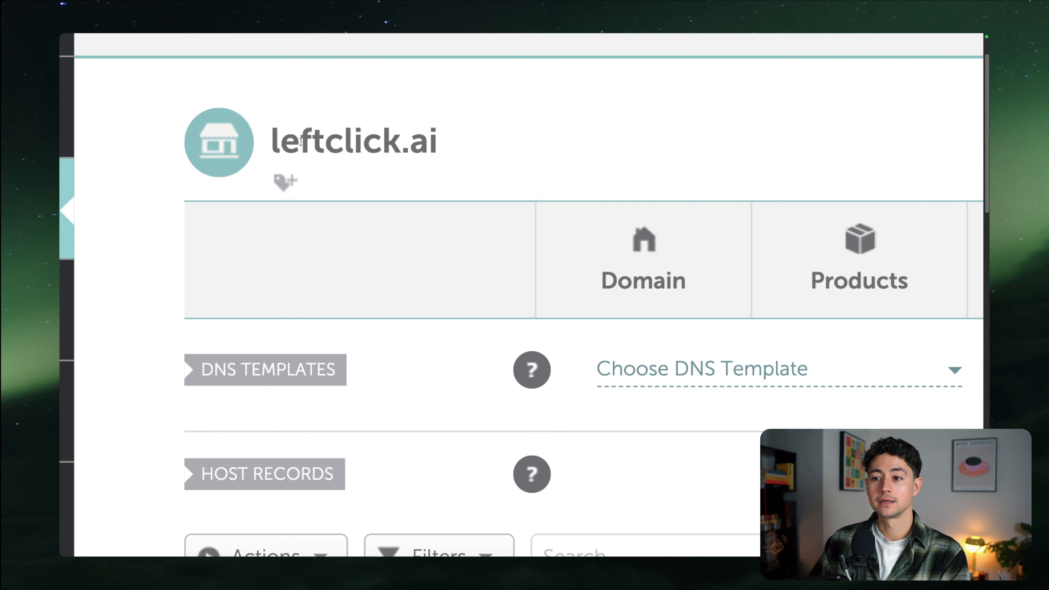
{"action": "left_click_drag", "start_coordinate": [326, 139], "coordinate": [384, 139]}
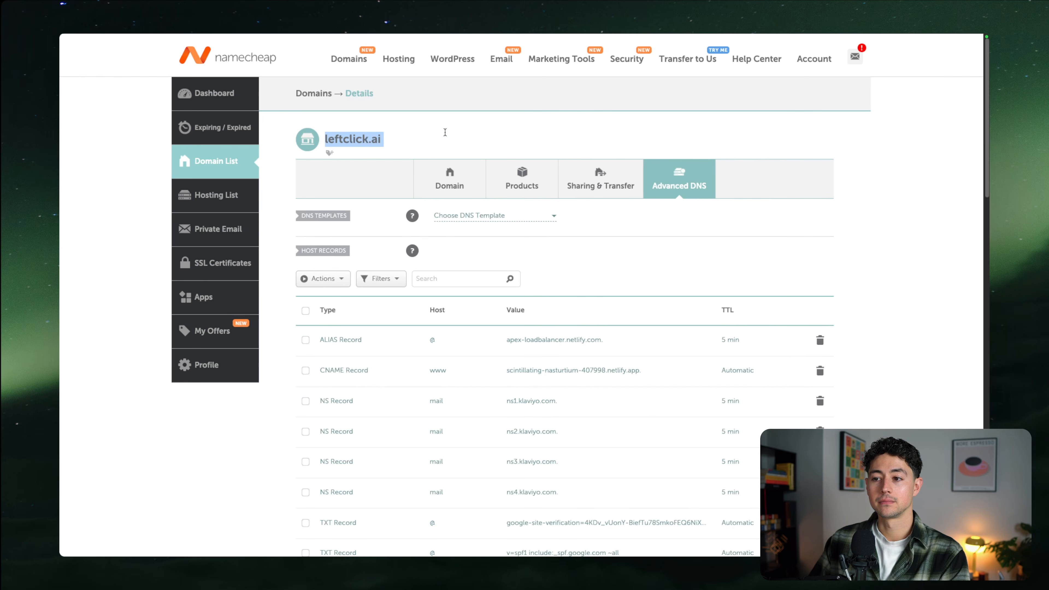
{"action": "scroll", "coordinate": [530, 211], "scroll_direction": "down", "scroll_amount": 8}
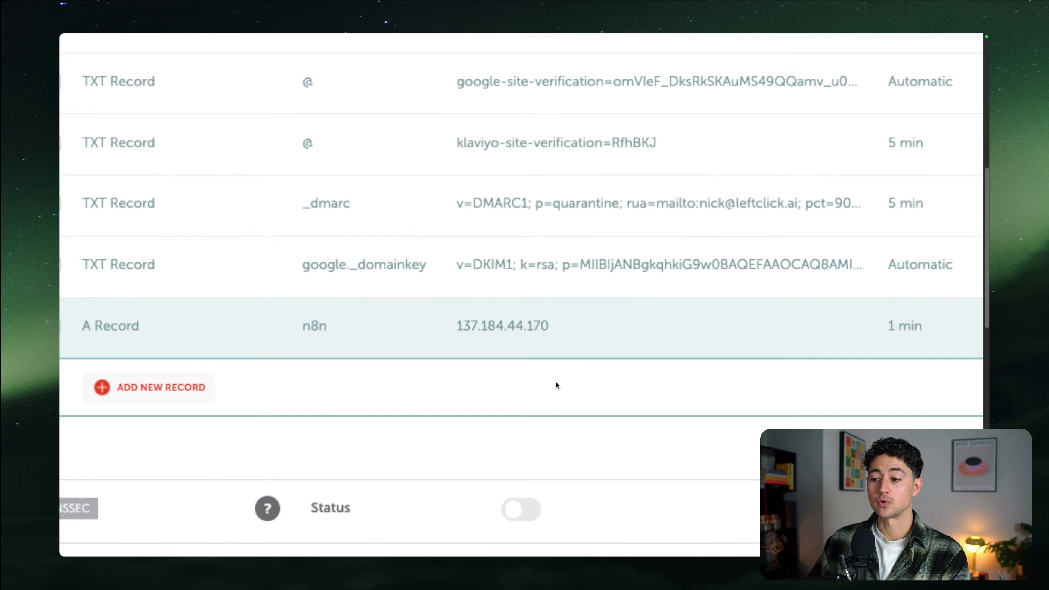
{"action": "left_click", "coordinate": [556, 325]}
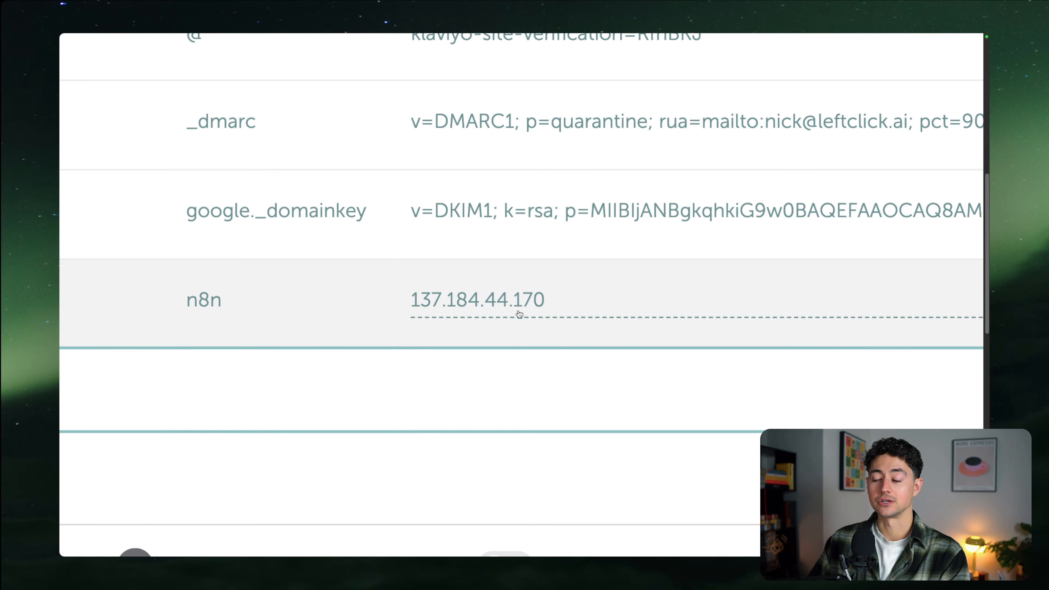
{"action": "scroll", "coordinate": [519, 313], "scroll_direction": "down", "scroll_amount": 10}
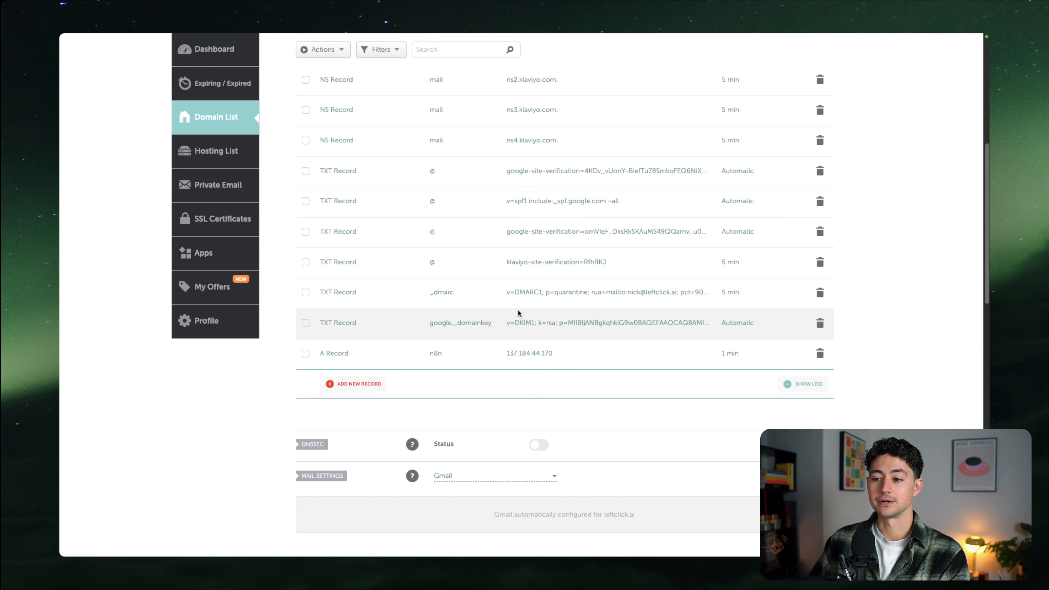
{"action": "mouse_move", "coordinate": [574, 34]}
{"action": "key", "text": "ctrl+Right"}
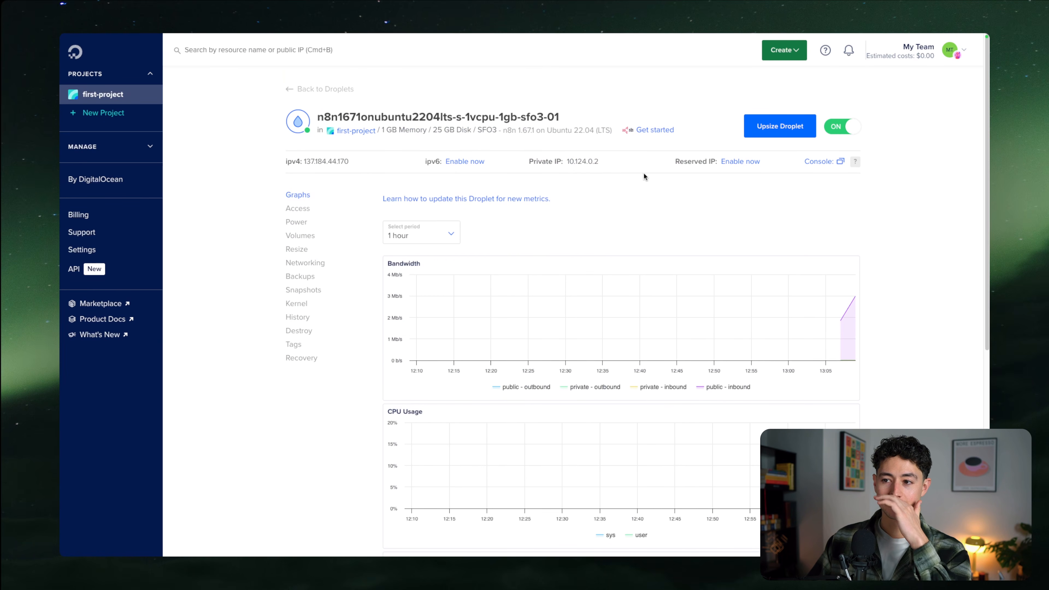
In the droplet console, run setup for leftclick.ai with a Let's Encrypt e-mail, skipping timezone, and copy the server address
{"action": "mouse_move", "coordinate": [333, 166]}
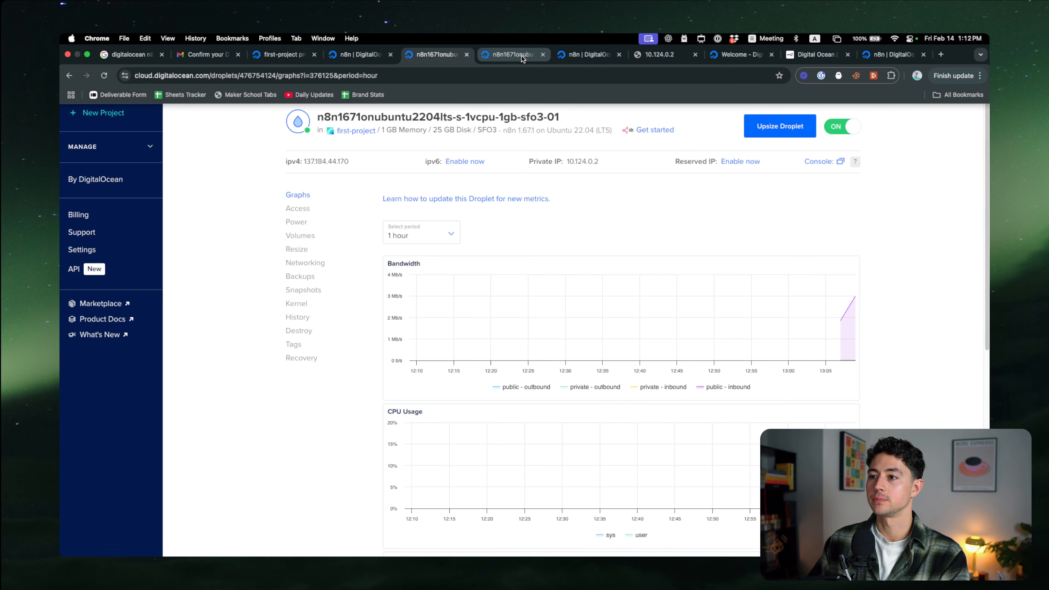
{"action": "left_click", "coordinate": [521, 52]}
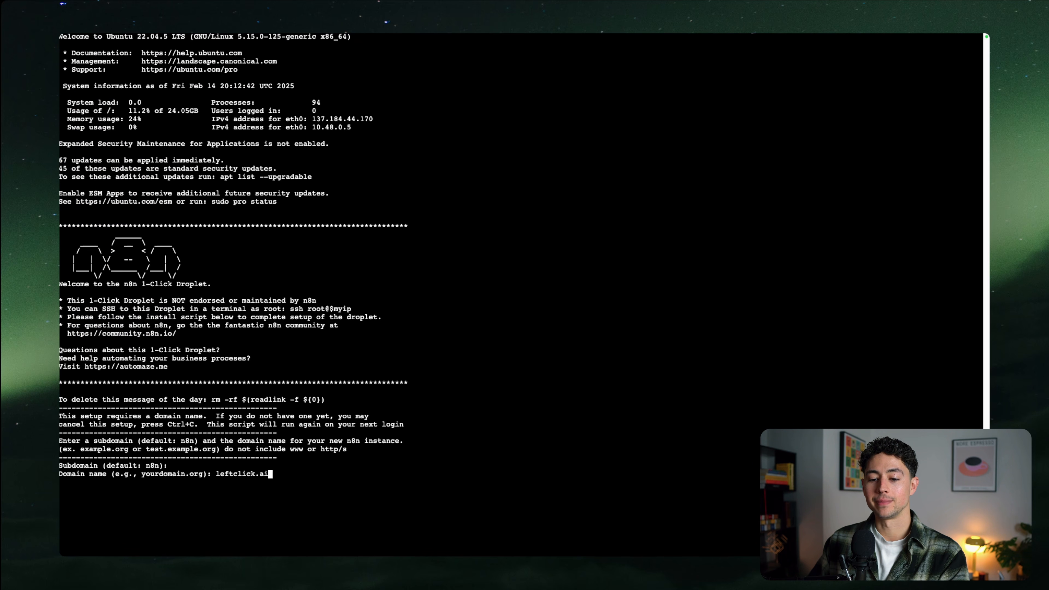
{"action": "key", "text": "Return"}
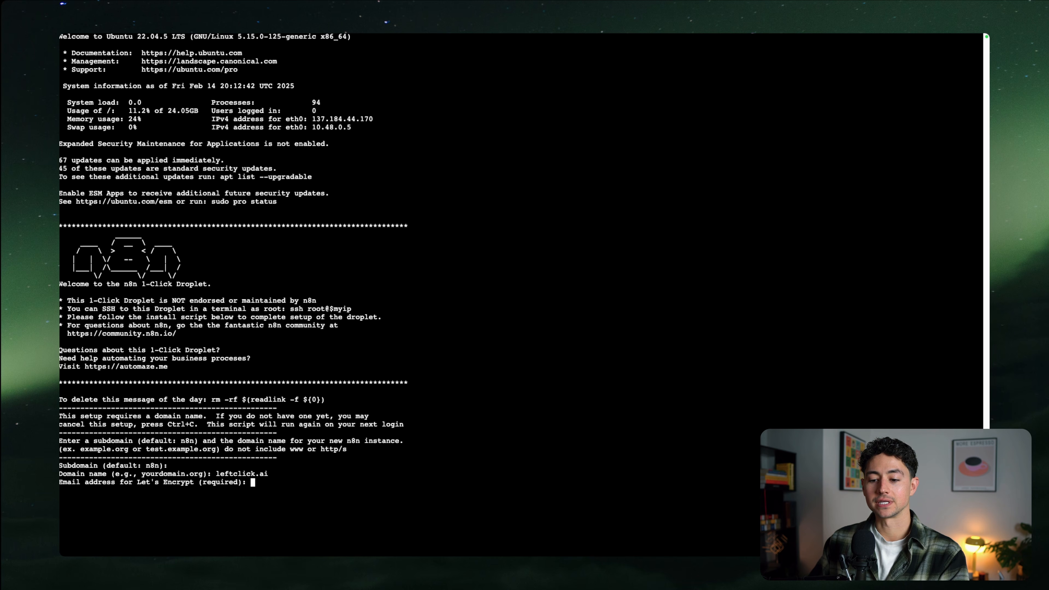
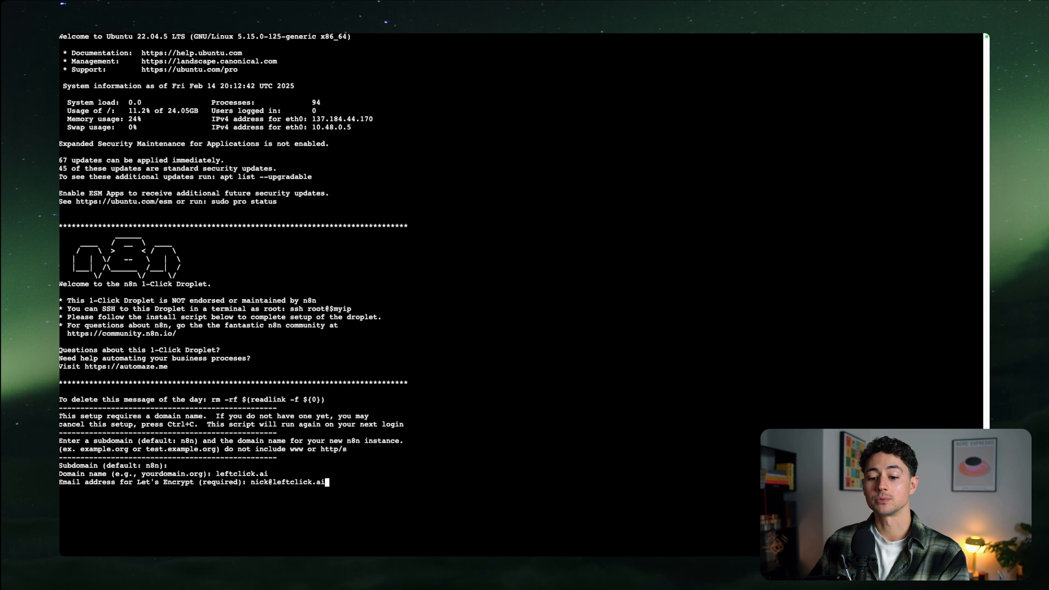
{"action": "key", "text": "Return"}
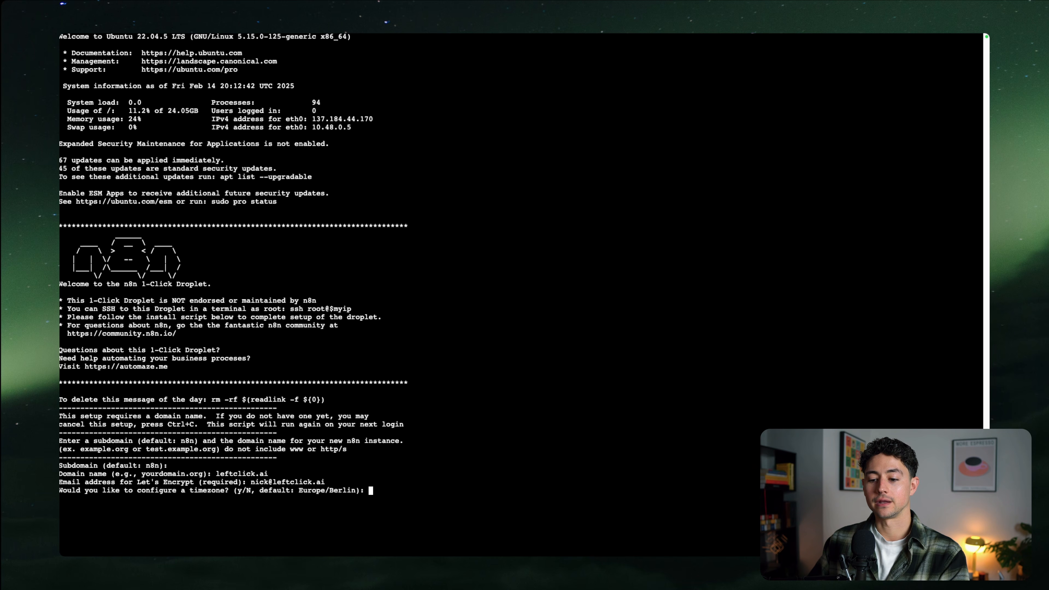
{"action": "type", "text": "N"}
{"action": "key", "text": "Return"}
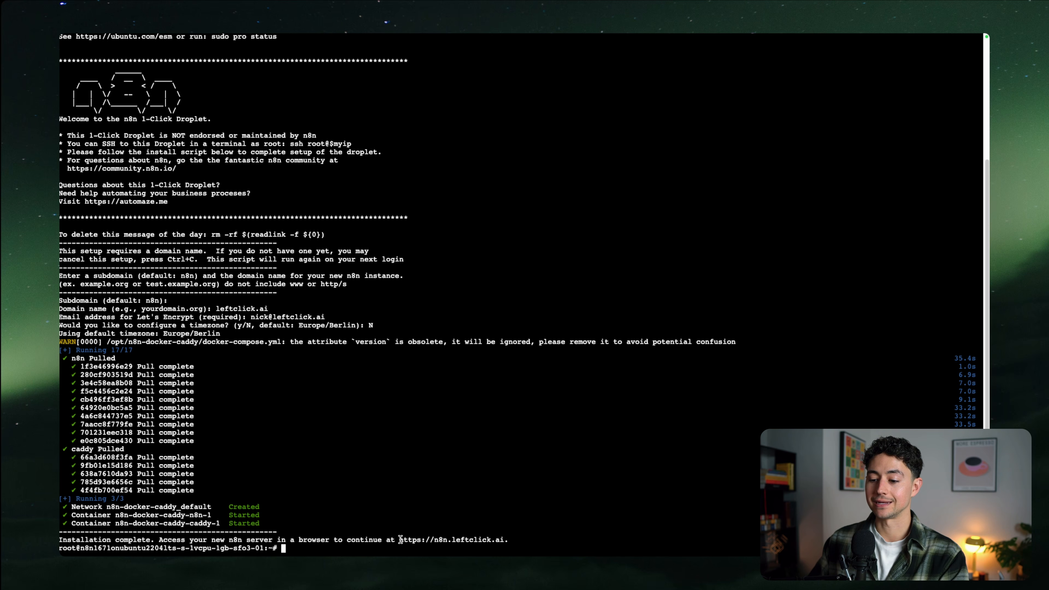
{"action": "left_click_drag", "start_coordinate": [400, 539], "coordinate": [502, 540]}
{"action": "key", "text": "super+c"}
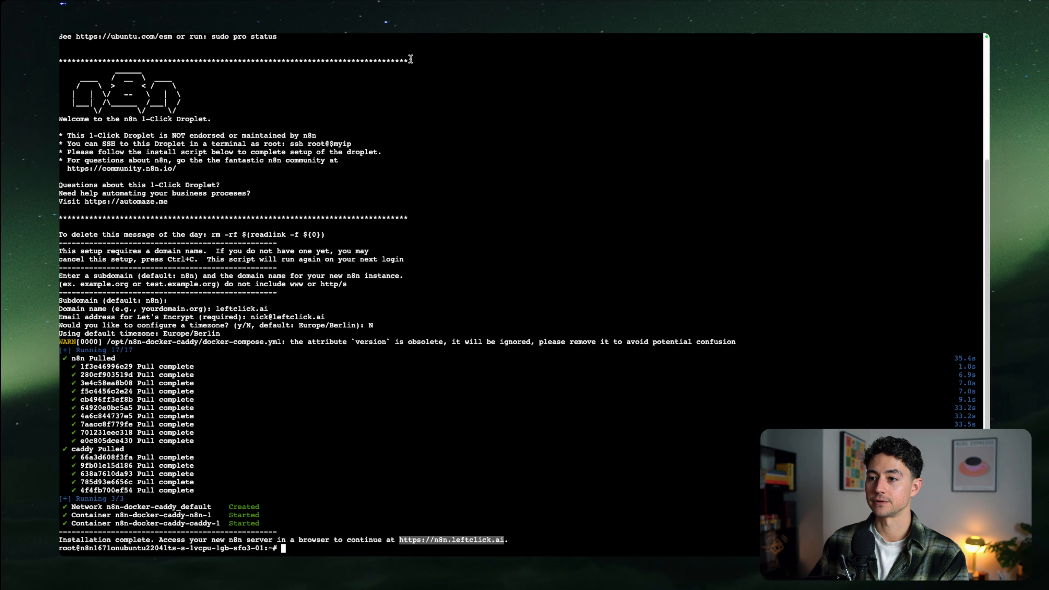
{"action": "key", "text": "super+t"}
Load n8n.leftclick.ai and create the owner account with e-mail, first and last name, and password
{"action": "key", "text": "super+v"}
{"action": "key", "text": "Return"}
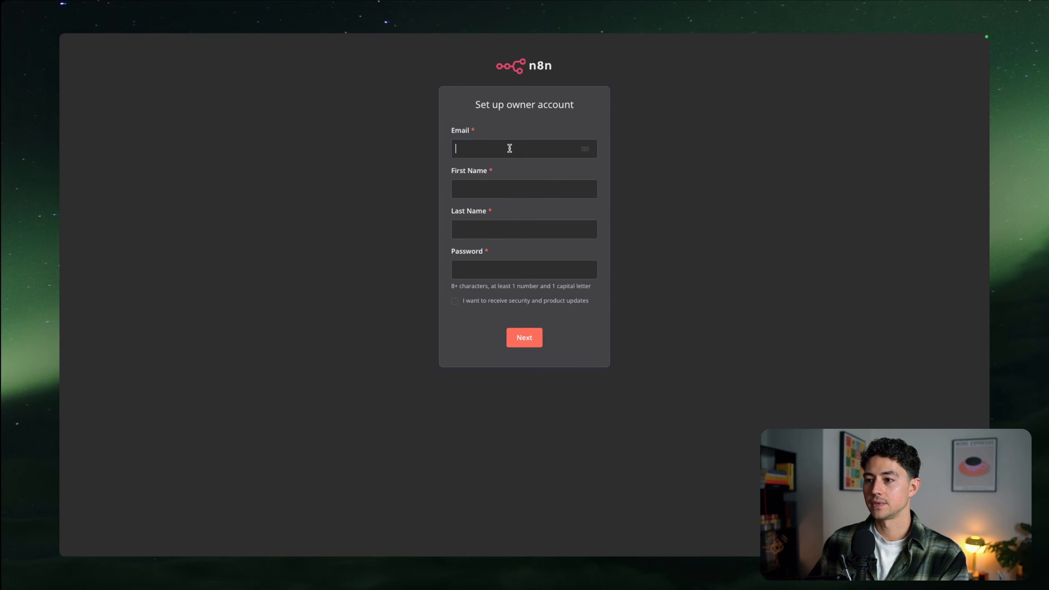
{"action": "left_click", "coordinate": [508, 147]}
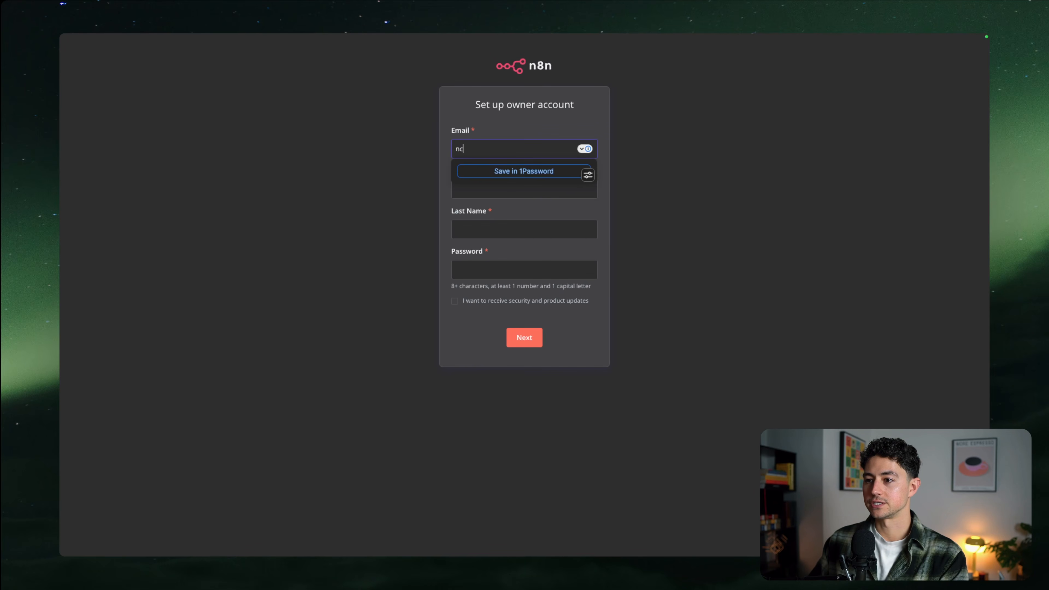
{"action": "key", "text": "Tab"}
{"action": "type", "text": "Nickolas"}
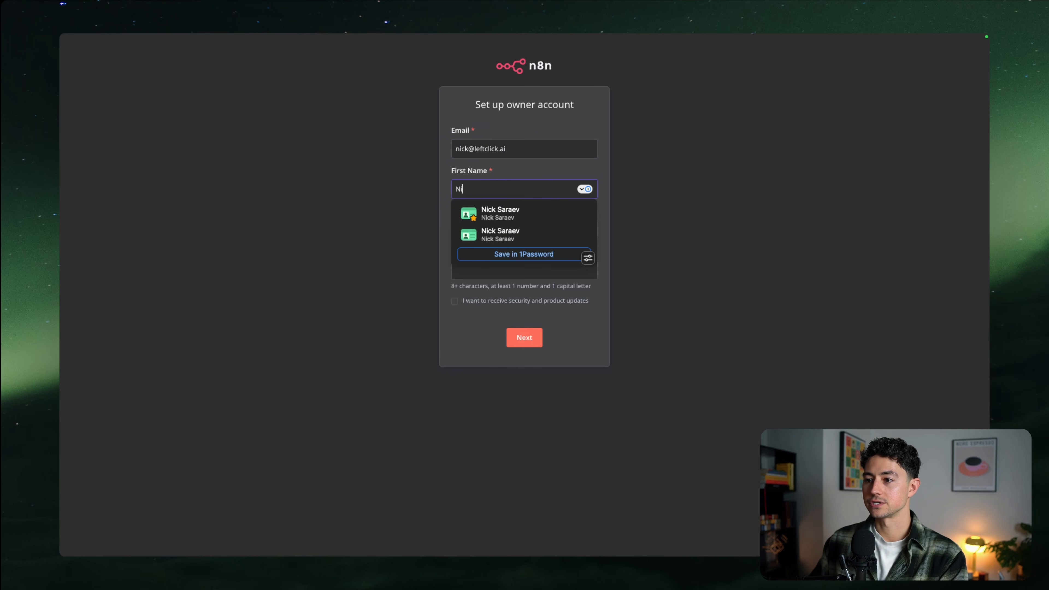
{"action": "key", "text": "Tab"}
{"action": "type", "text": "Saraev"}
{"action": "key", "text": "Tab"}
{"action": "type", "text": "•••••••••••"}
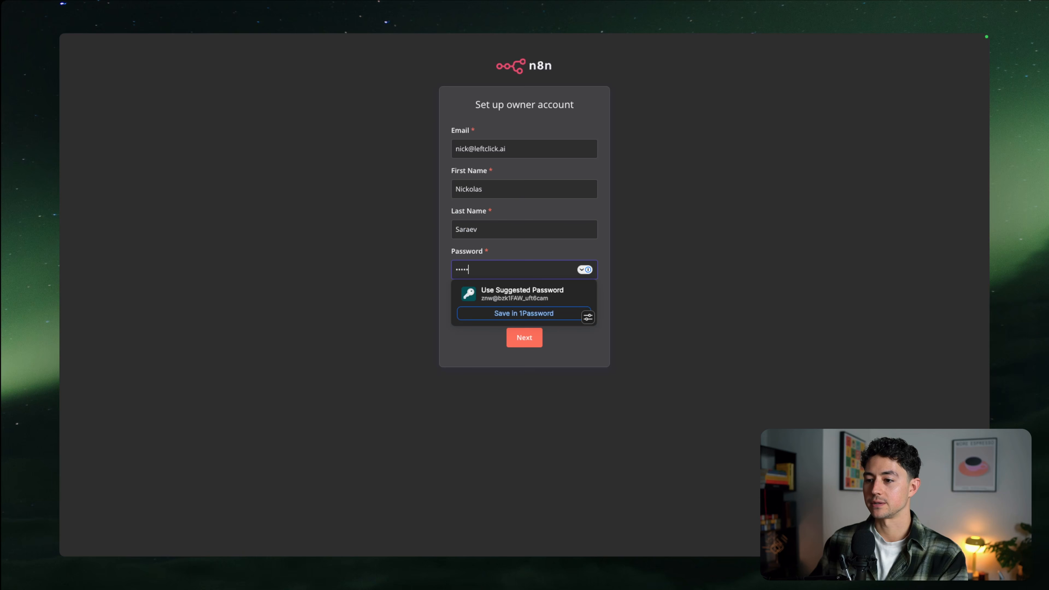
{"action": "left_click", "coordinate": [524, 336]}
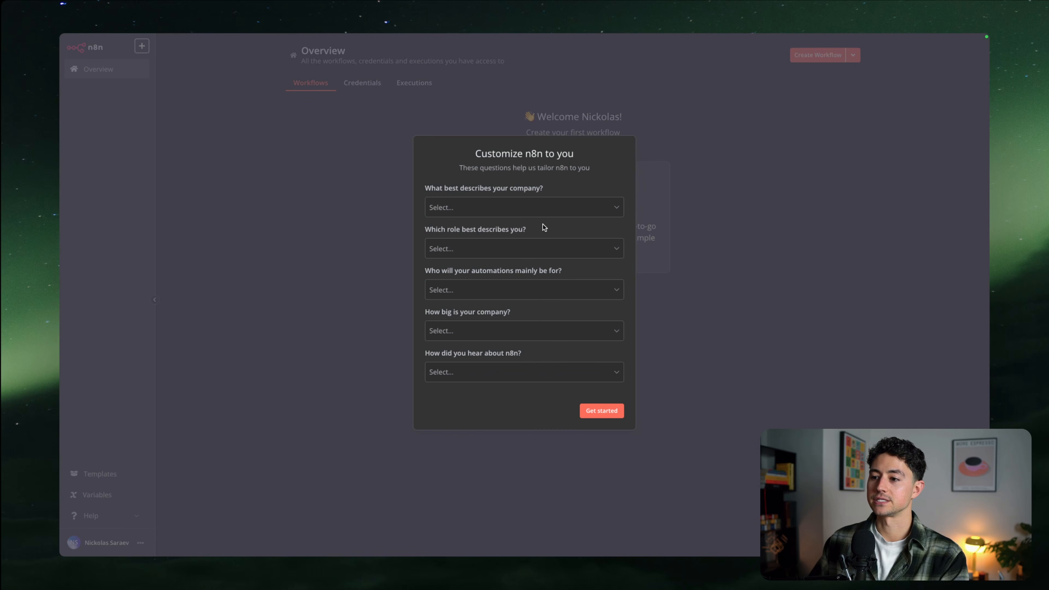
Answer the survey: Software as a service, Business Owner, for Myself, less than 20 people, found via Google
{"action": "left_click", "coordinate": [542, 213]}
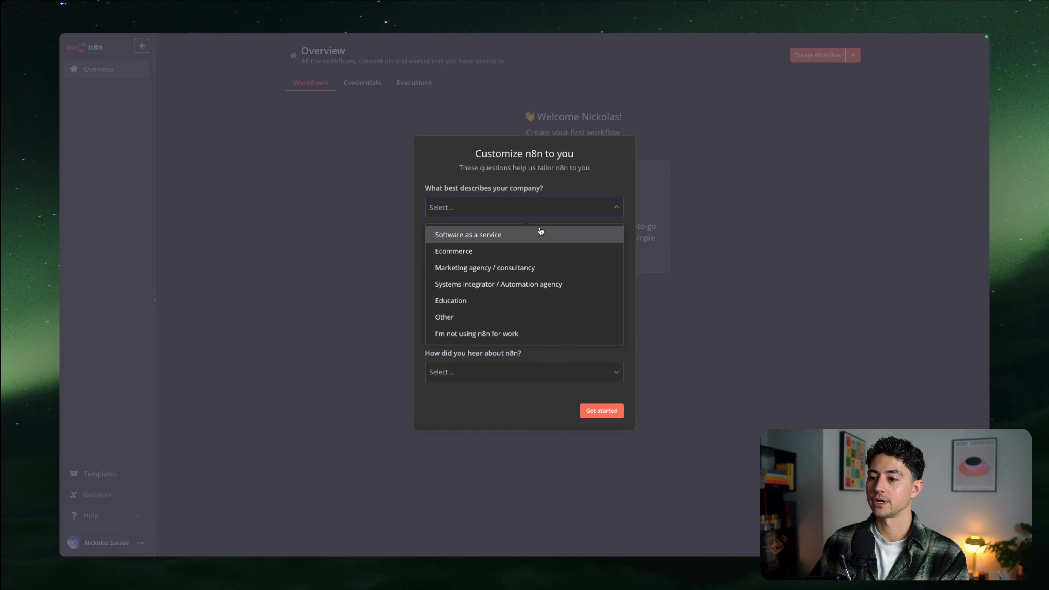
{"action": "left_click", "coordinate": [541, 234]}
{"action": "left_click", "coordinate": [541, 248]}
{"action": "left_click", "coordinate": [529, 274]}
{"action": "left_click", "coordinate": [529, 291]}
{"action": "left_click", "coordinate": [524, 316]}
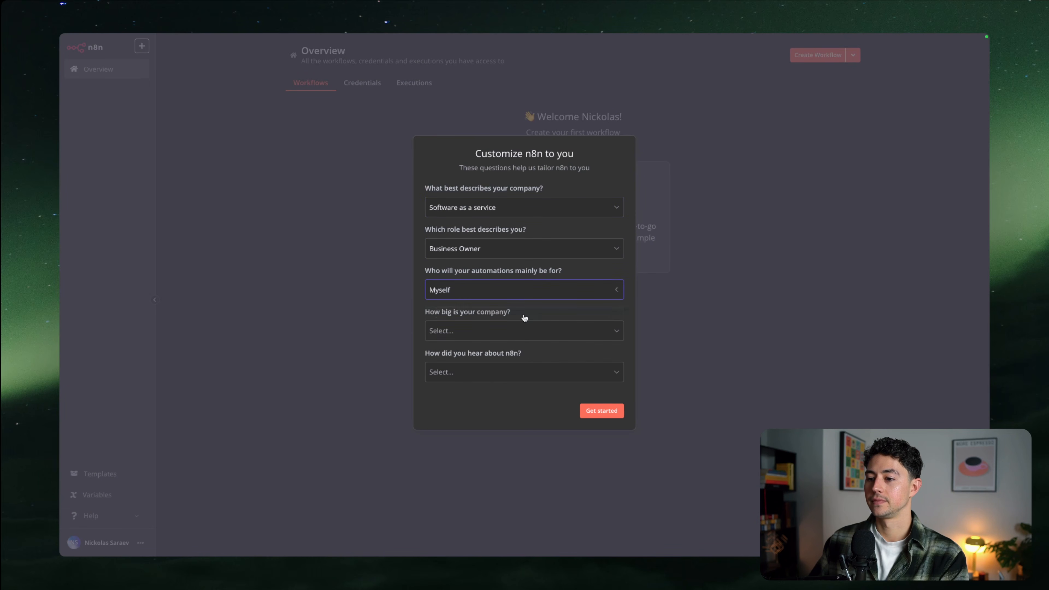
{"action": "left_click", "coordinate": [521, 335]}
{"action": "left_click", "coordinate": [518, 358]}
{"action": "left_click", "coordinate": [513, 370]}
{"action": "left_click", "coordinate": [506, 398]}
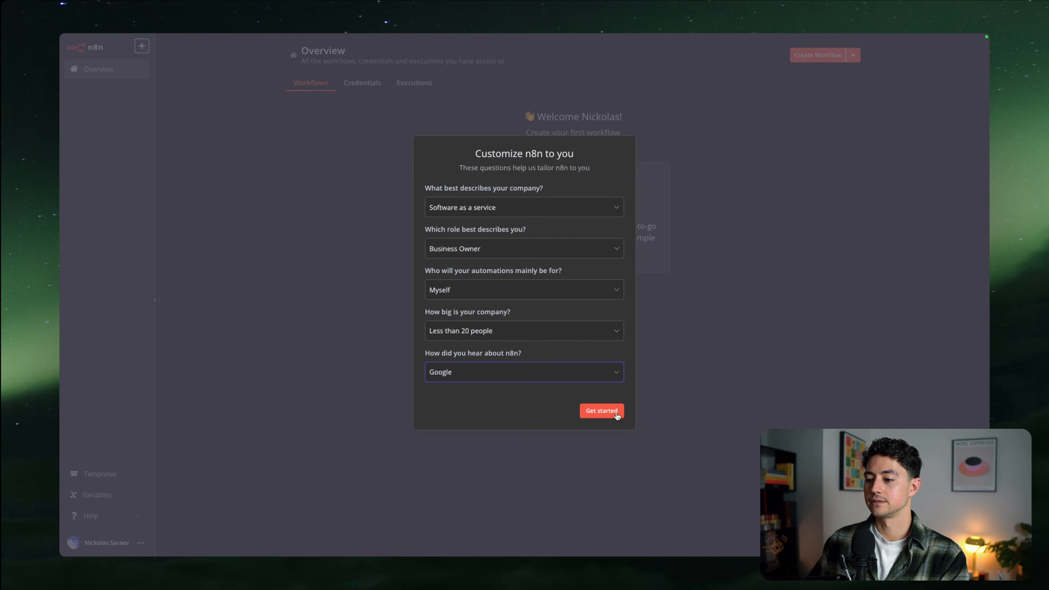
Submit the survey, skip the license key offer, and start a workflow from scratch
{"action": "left_click", "coordinate": [607, 413]}
{"action": "left_click", "coordinate": [422, 399]}
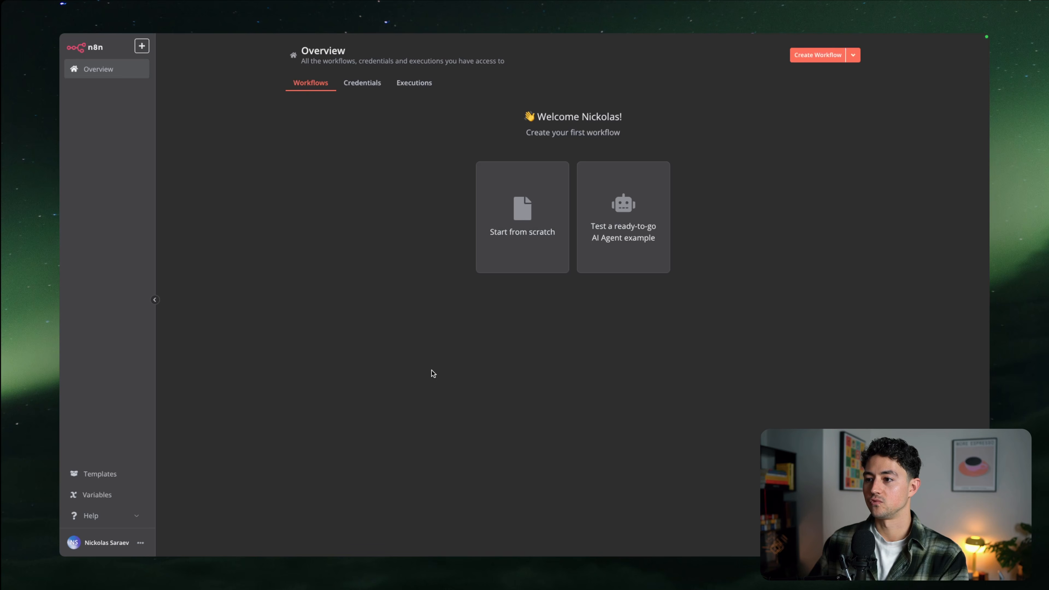
{"action": "left_click", "coordinate": [539, 215]}
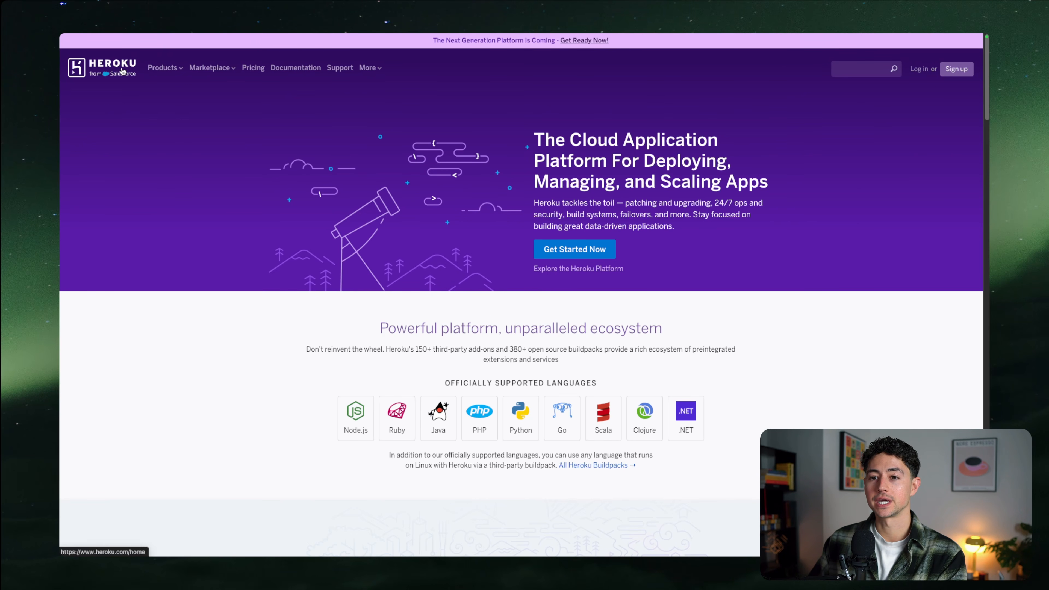
Search the web for 'n8n heroku' and open the n8n-io/n8n-heroku GitHub repository
{"action": "left_click_drag", "start_coordinate": [541, 136], "coordinate": [769, 174]}
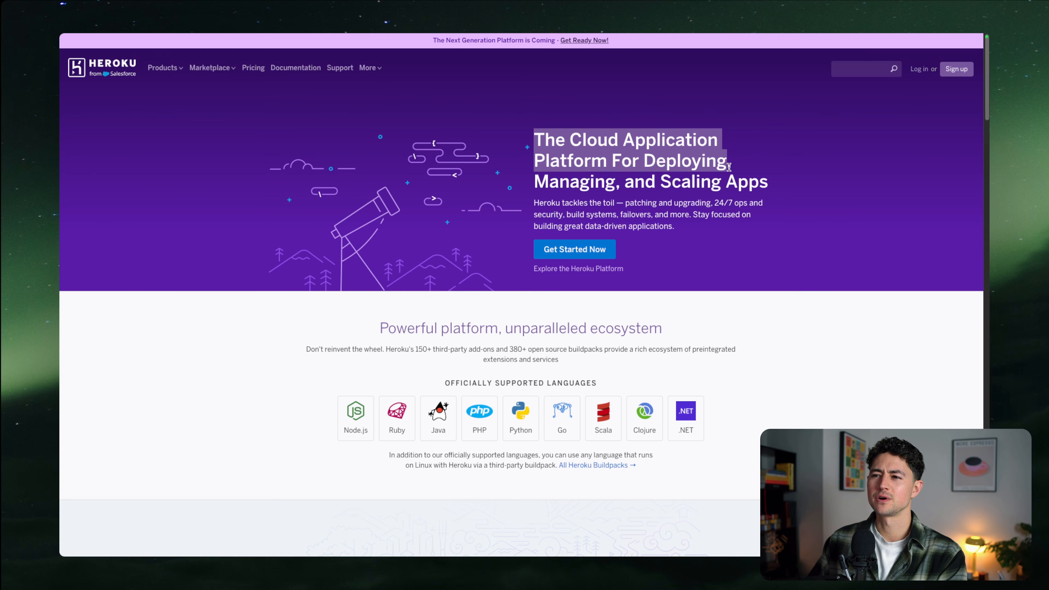
{"action": "left_click", "coordinate": [771, 174]}
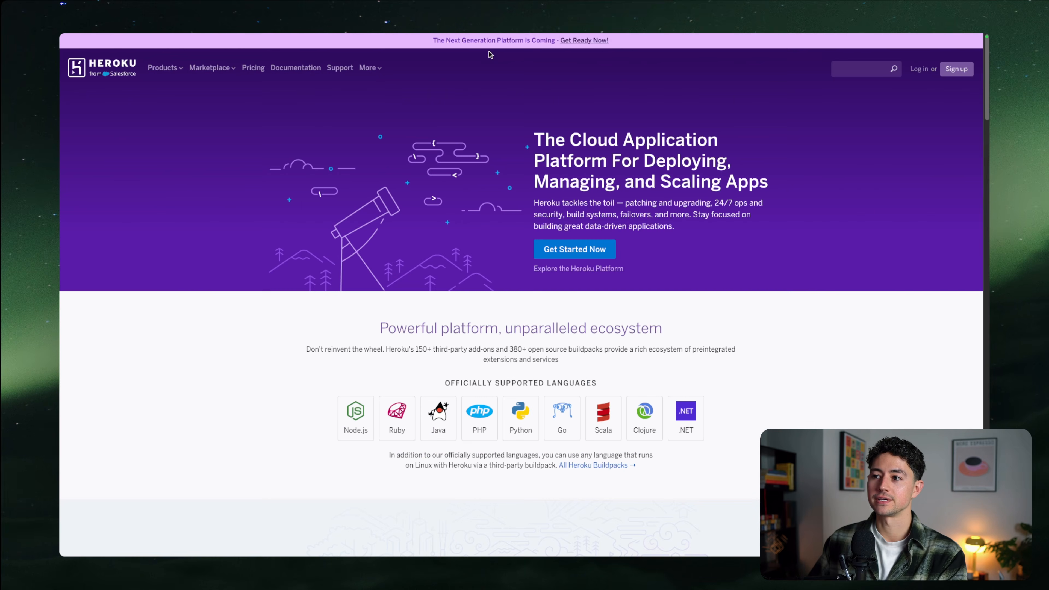
{"action": "mouse_move", "coordinate": [537, 36]}
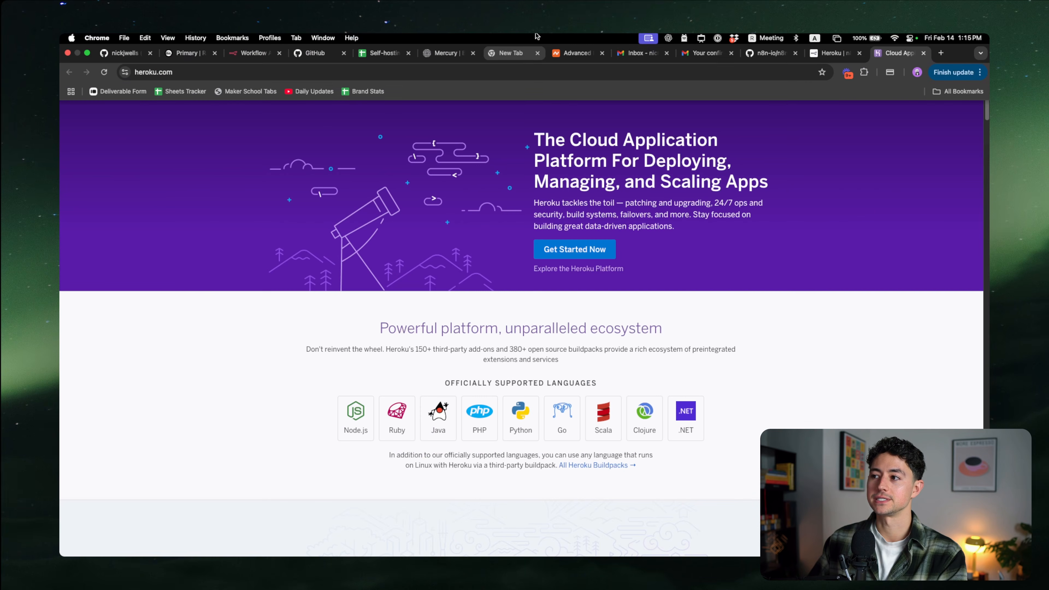
{"action": "left_click", "coordinate": [749, 70]}
{"action": "type", "text": "n8n heroku"}
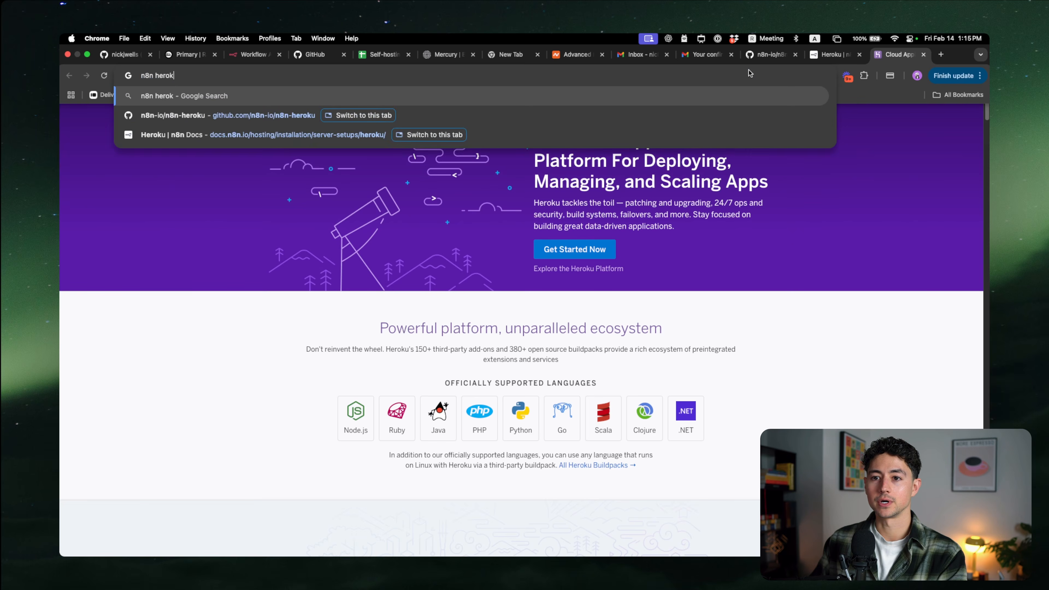
{"action": "key", "text": "Return"}
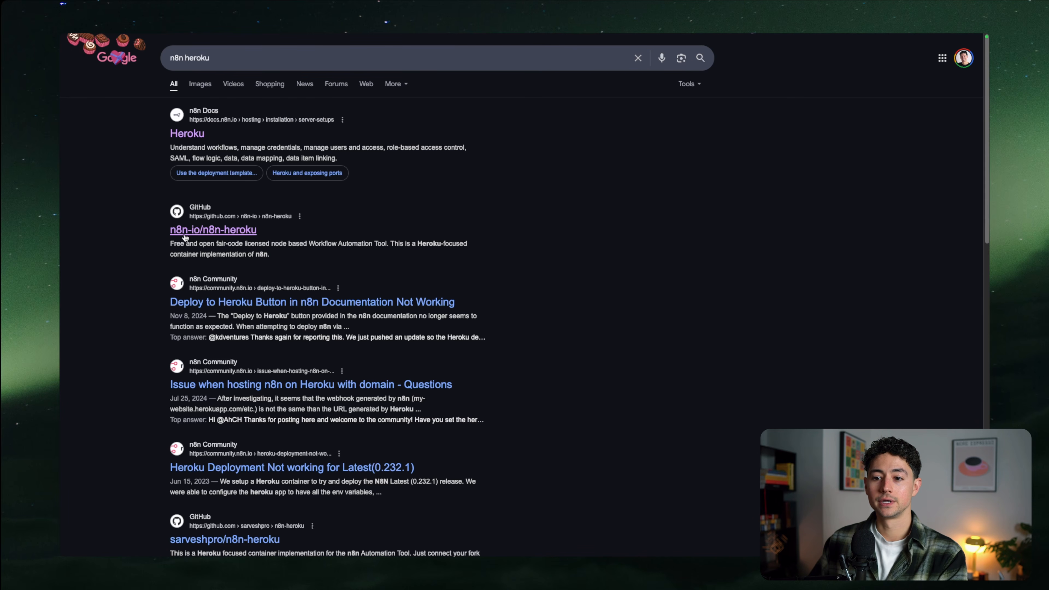
{"action": "scroll", "coordinate": [184, 234], "scroll_direction": "up", "scroll_amount": 5}
{"action": "scroll", "coordinate": [184, 234], "scroll_direction": "down", "scroll_amount": 5}
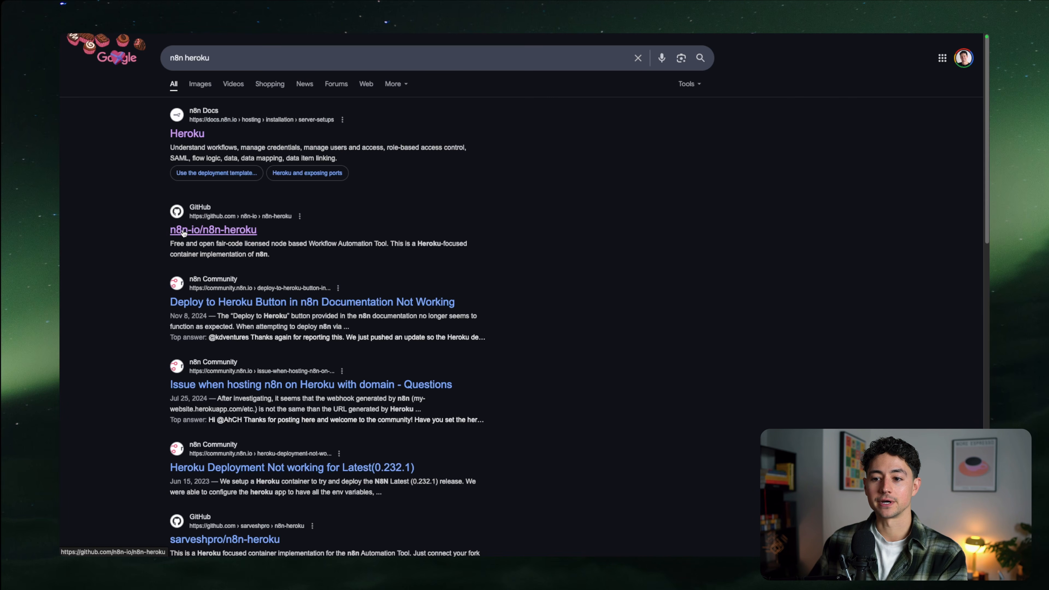
{"action": "left_click", "coordinate": [183, 231]}
Launch Deploy to Heroku from the repository's README
{"action": "scroll", "coordinate": [313, 232], "scroll_direction": "down", "scroll_amount": 3}
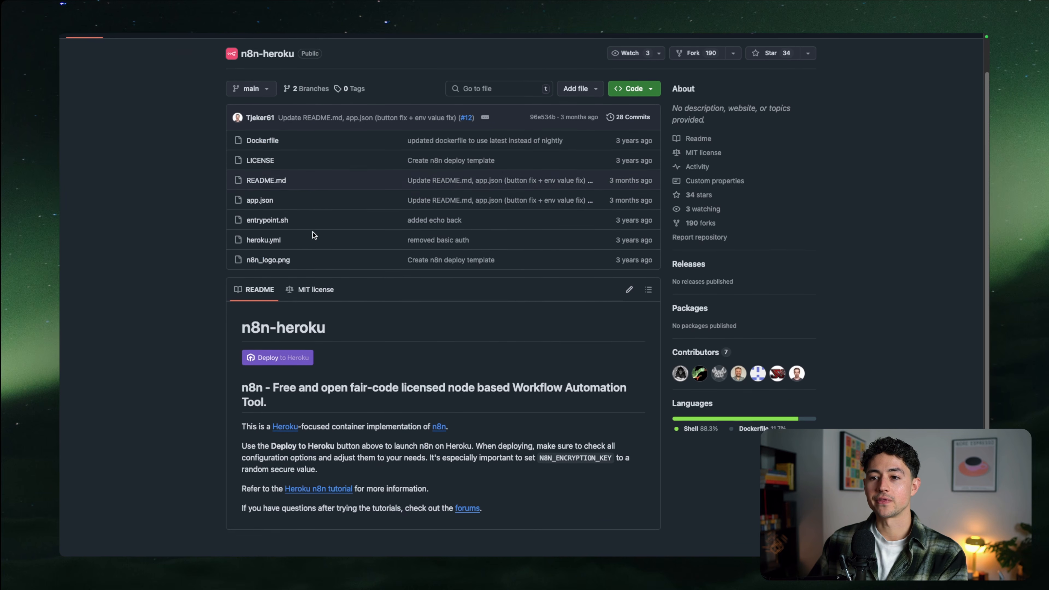
{"action": "scroll", "coordinate": [289, 356], "scroll_direction": "up", "scroll_amount": 5}
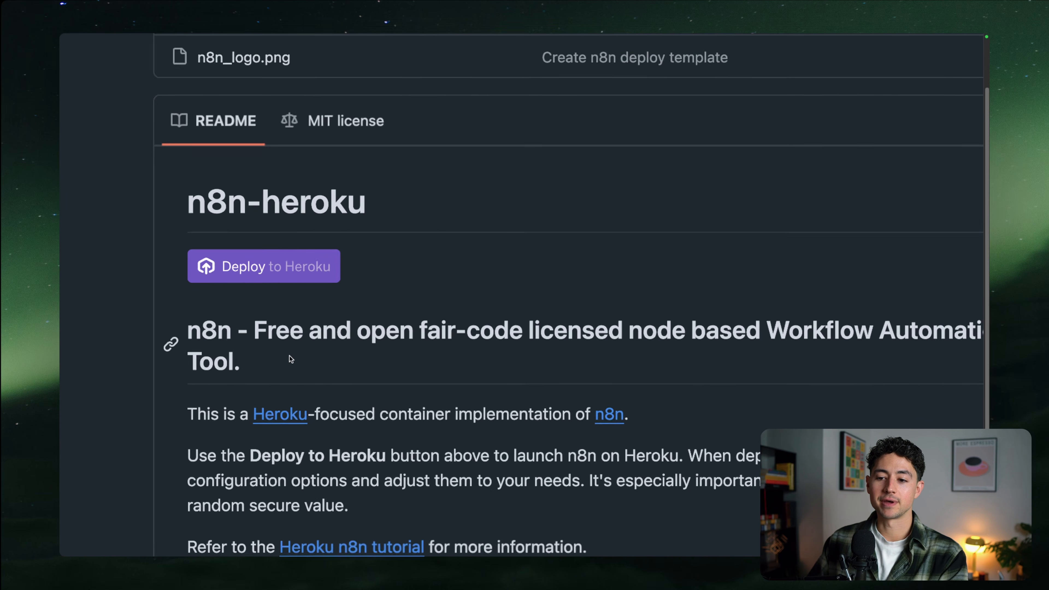
{"action": "scroll", "coordinate": [330, 274], "scroll_direction": "down", "scroll_amount": 5}
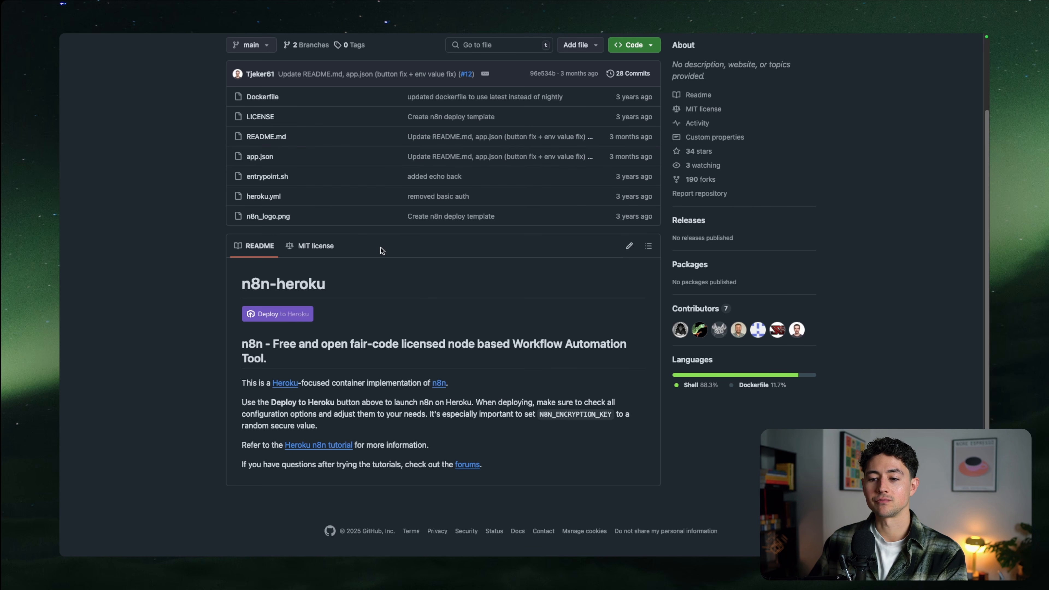
{"action": "left_click", "coordinate": [294, 316]}
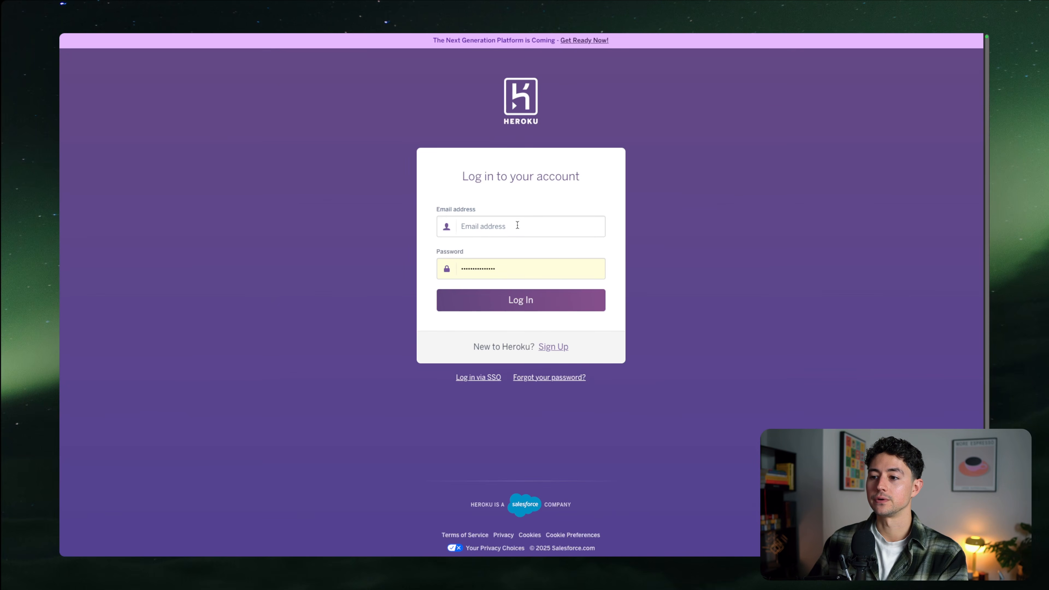
Start a new Heroku account with first and last name, e-mail, and the e-mail pasted as company name
{"action": "left_click", "coordinate": [517, 225]}
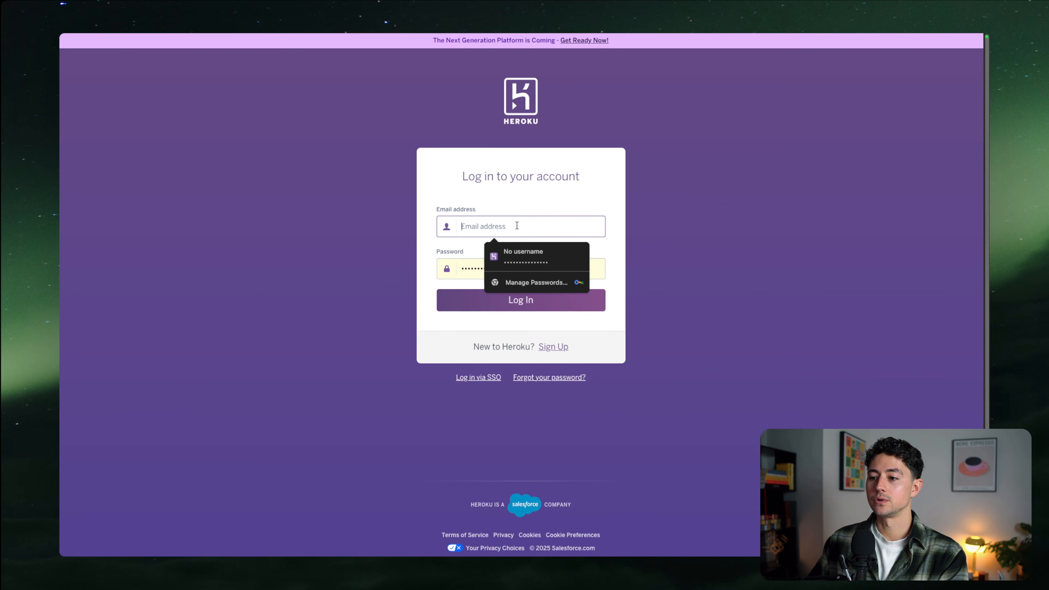
{"action": "type", "text": "nic"}
{"action": "left_click", "coordinate": [548, 346]}
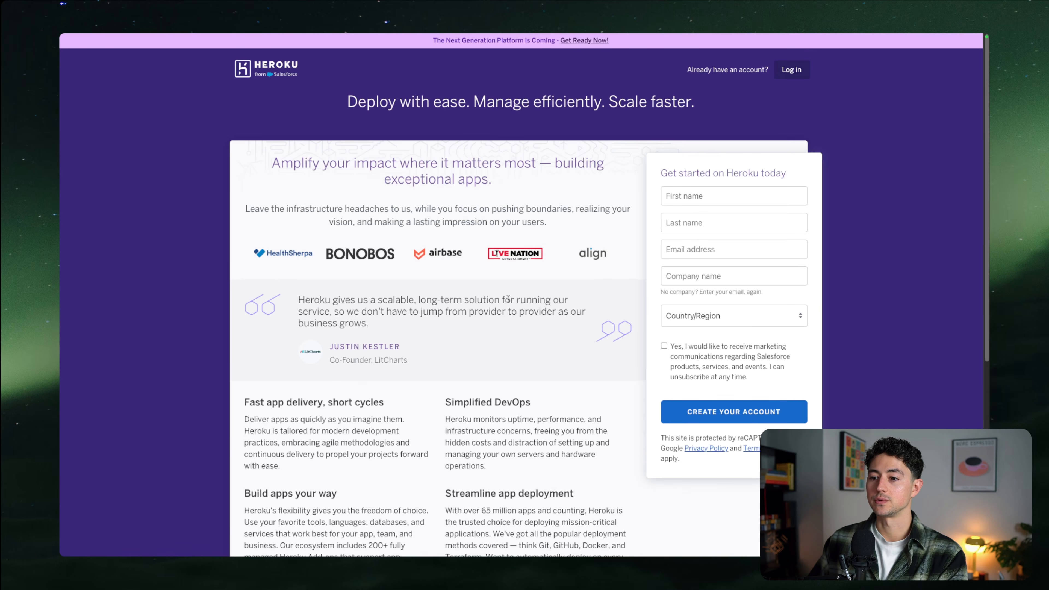
{"action": "type", "text": "Nick"}
{"action": "key", "text": "Tab"}
{"action": "type", "text": "Saraev"}
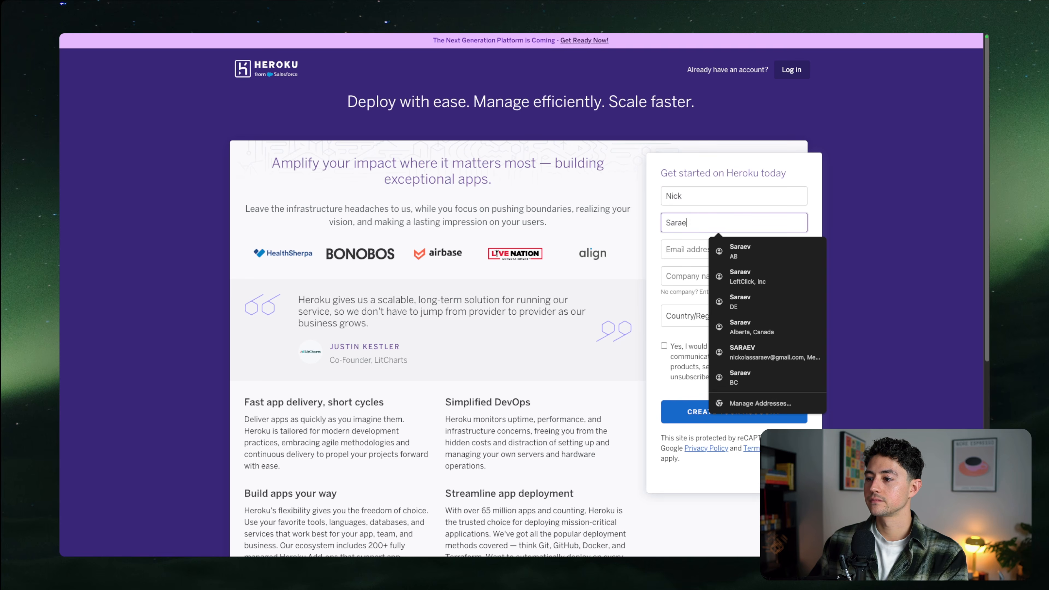
{"action": "key", "text": "Tab"}
{"action": "key", "text": "Tab"}
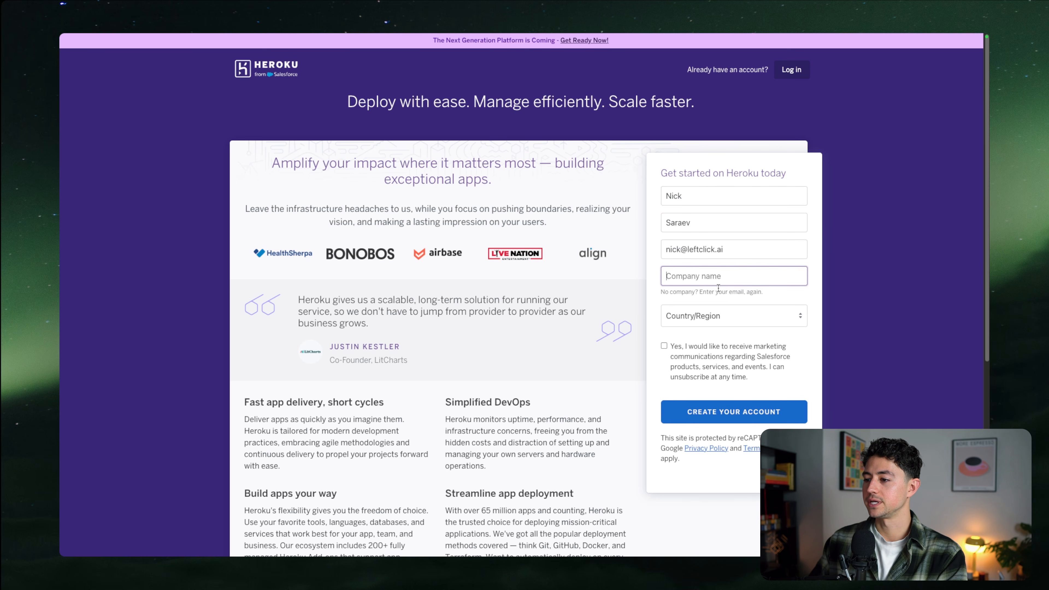
{"action": "triple_click", "coordinate": [739, 248]}
{"action": "key", "text": "ctrl+c"}
{"action": "left_click", "coordinate": [711, 276]}
{"action": "key", "text": "ctrl+v"}
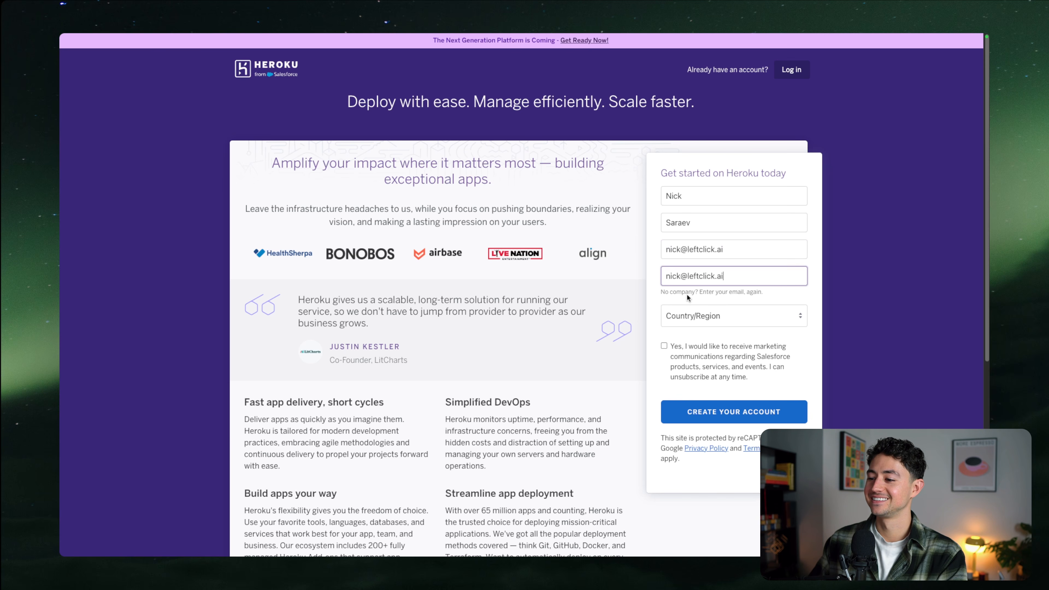
Choose United States and Delaware as the location and create the account
{"action": "left_click", "coordinate": [719, 321]}
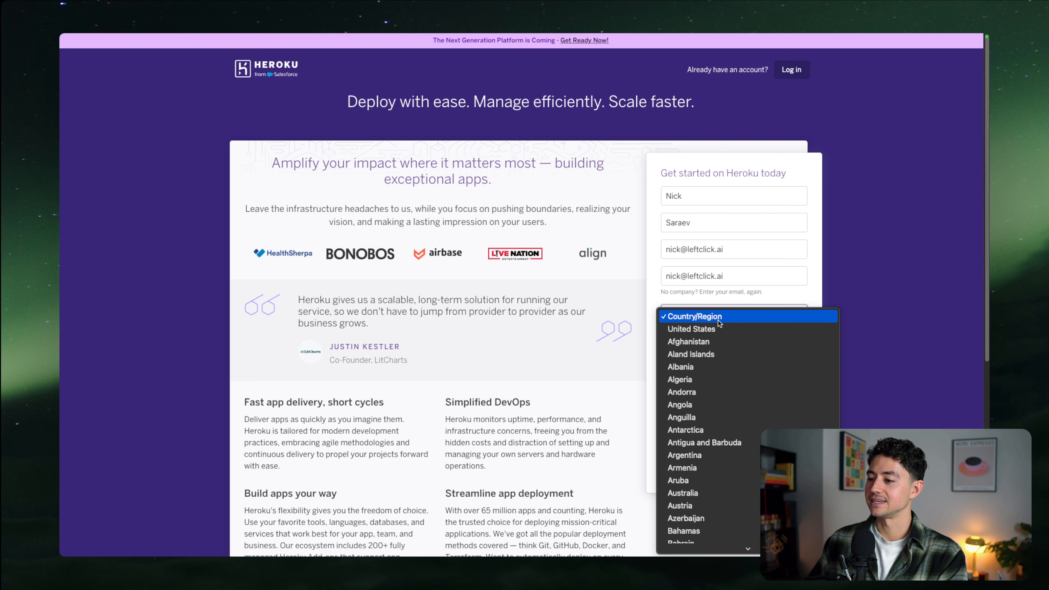
{"action": "left_click", "coordinate": [720, 329]}
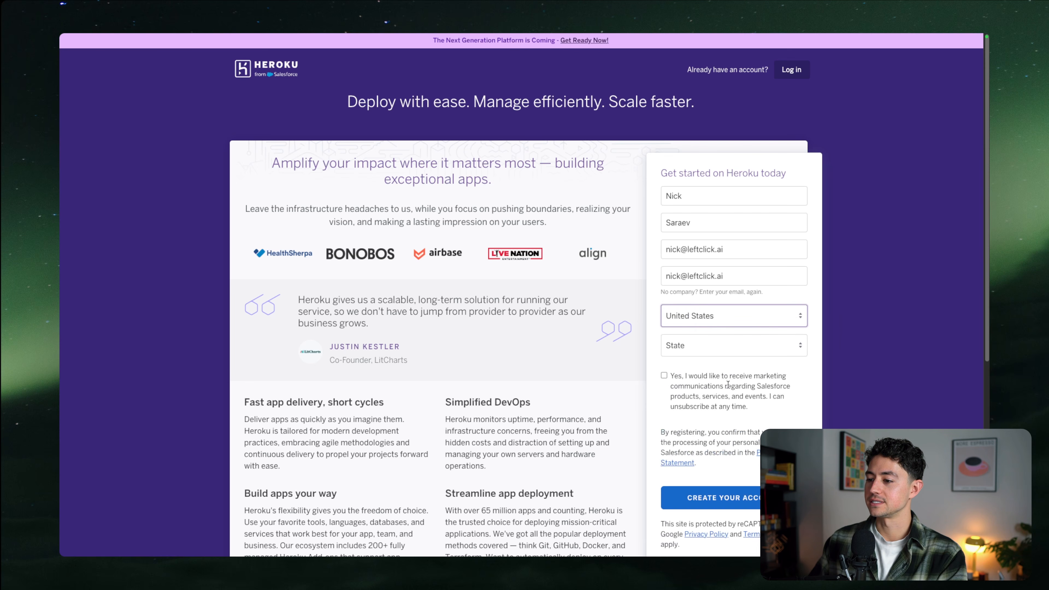
{"action": "left_click", "coordinate": [729, 346]}
{"action": "left_click", "coordinate": [739, 442]}
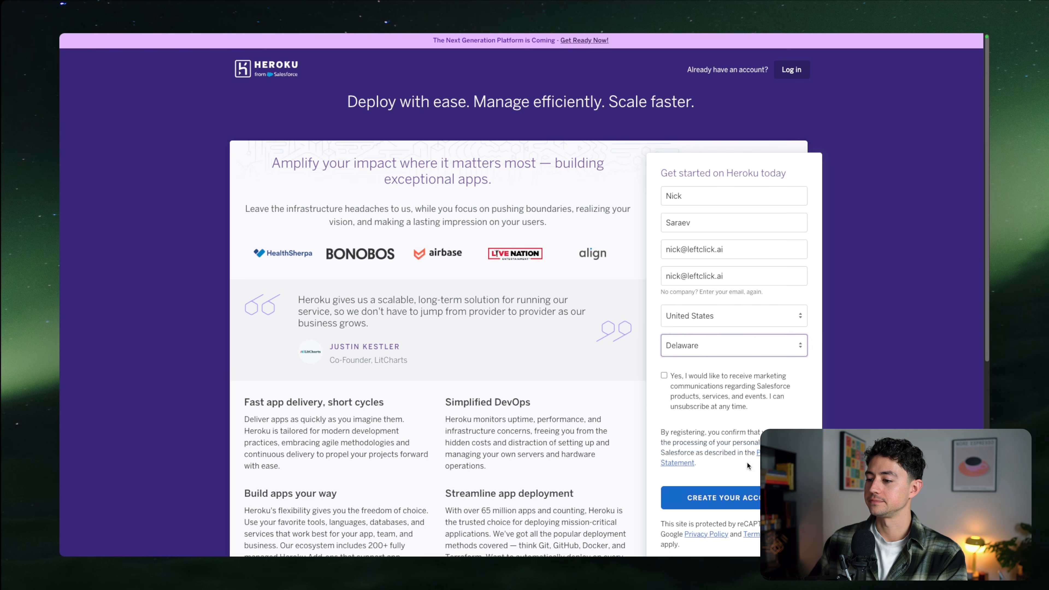
{"action": "left_click", "coordinate": [748, 498]}
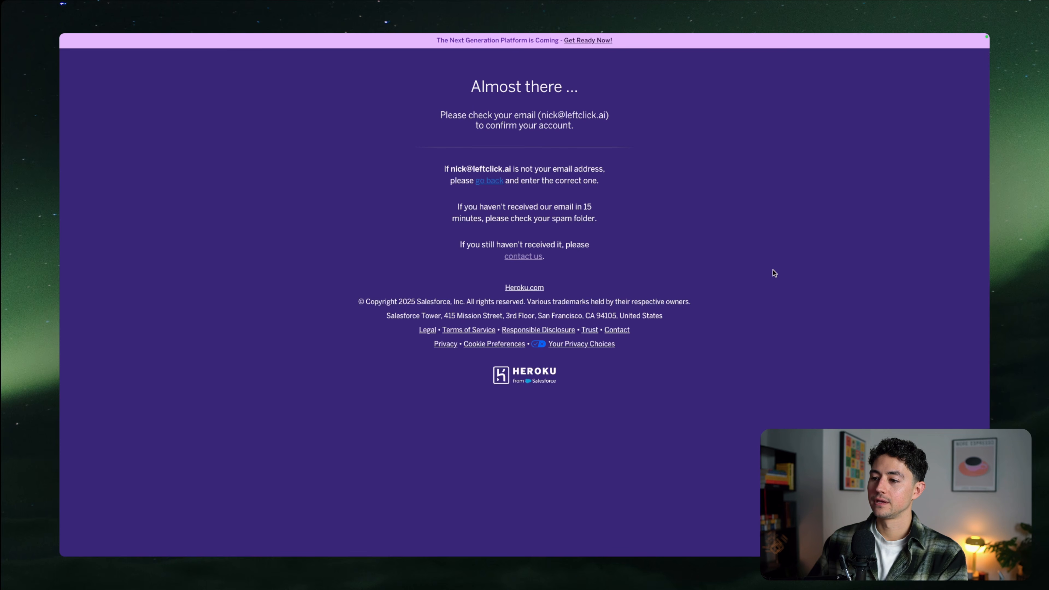
Dismiss the cookie notice, enter the phone number and password, and log in
{"action": "mouse_move", "coordinate": [579, 36]}
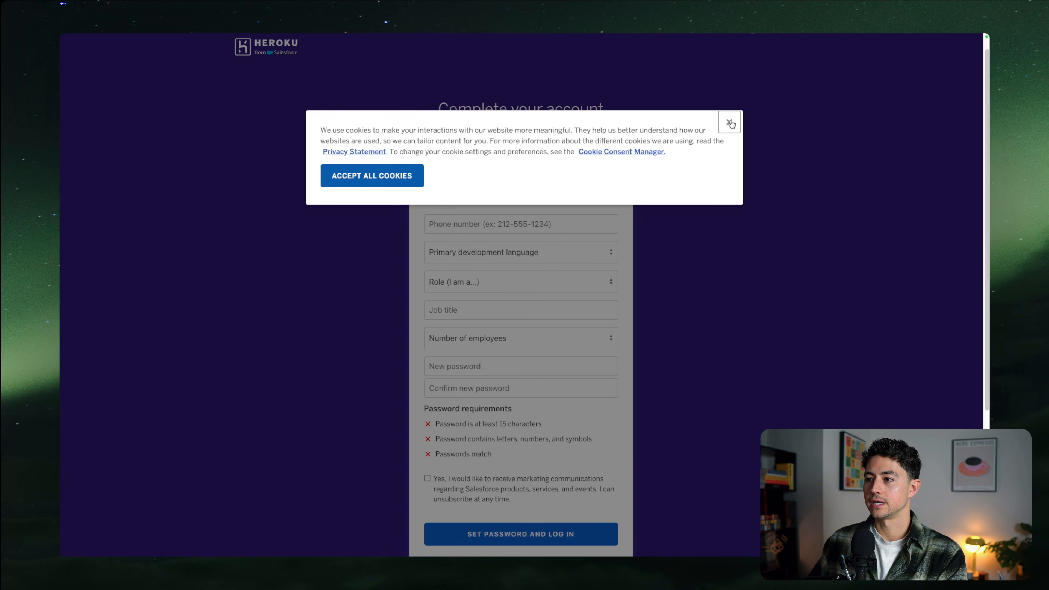
{"action": "left_click", "coordinate": [730, 124]}
{"action": "left_click", "coordinate": [506, 225]}
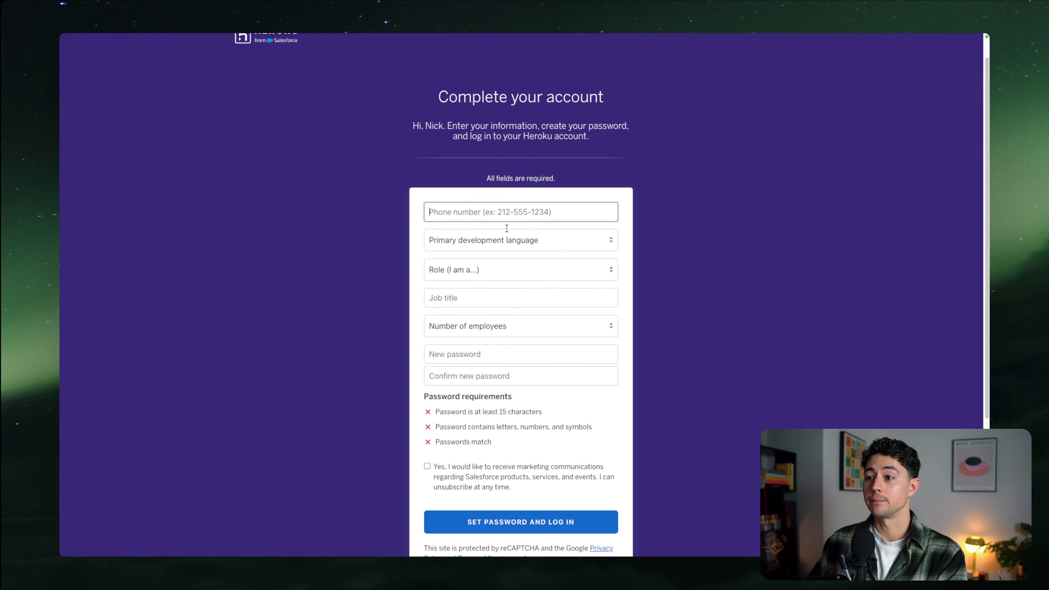
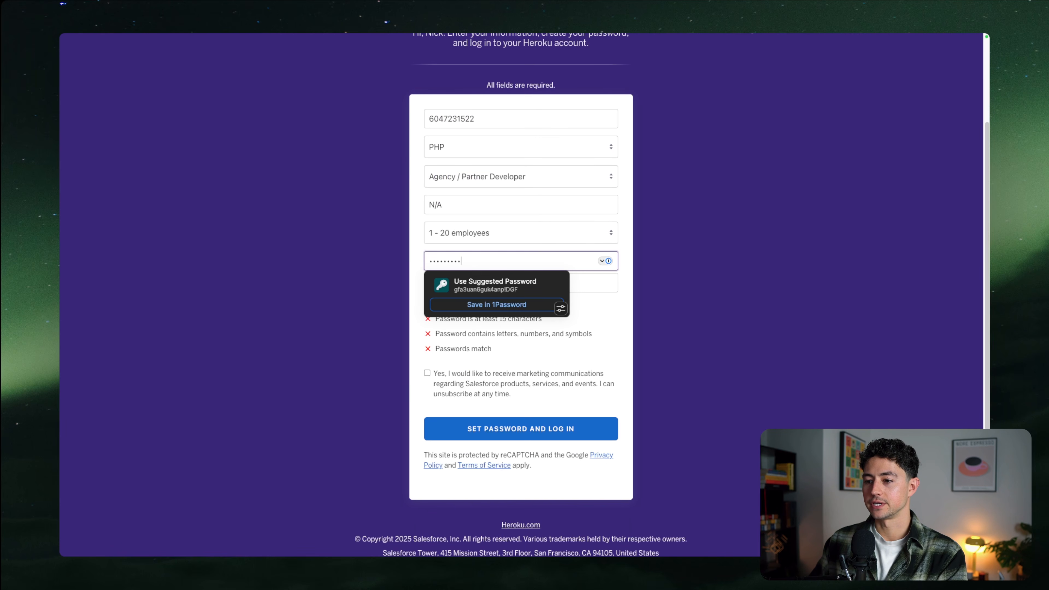
{"action": "key", "text": "Tab"}
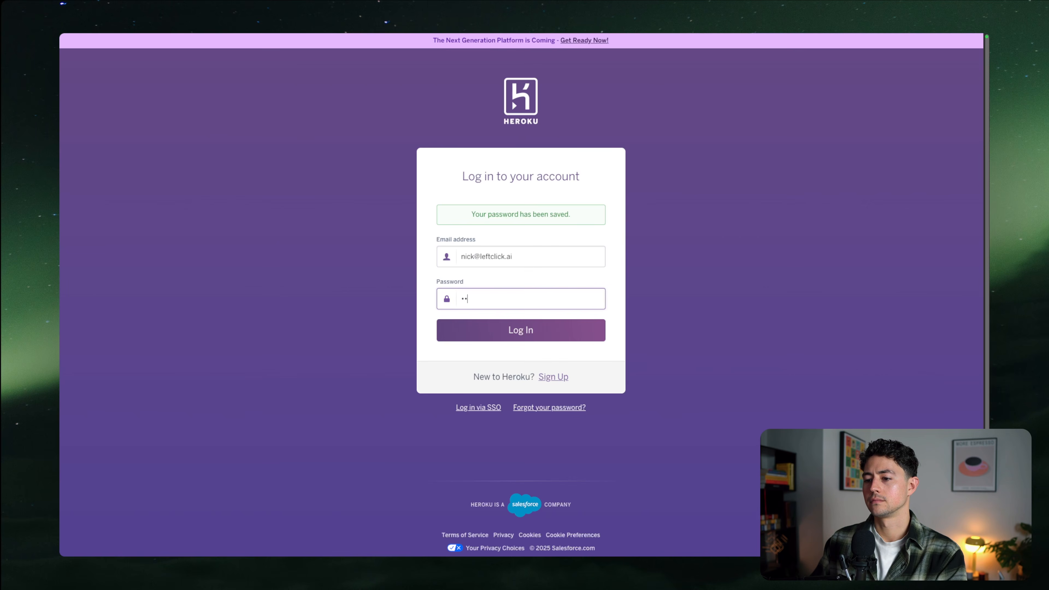
{"action": "type", "text": "•••••••"}
{"action": "key", "text": "Return"}
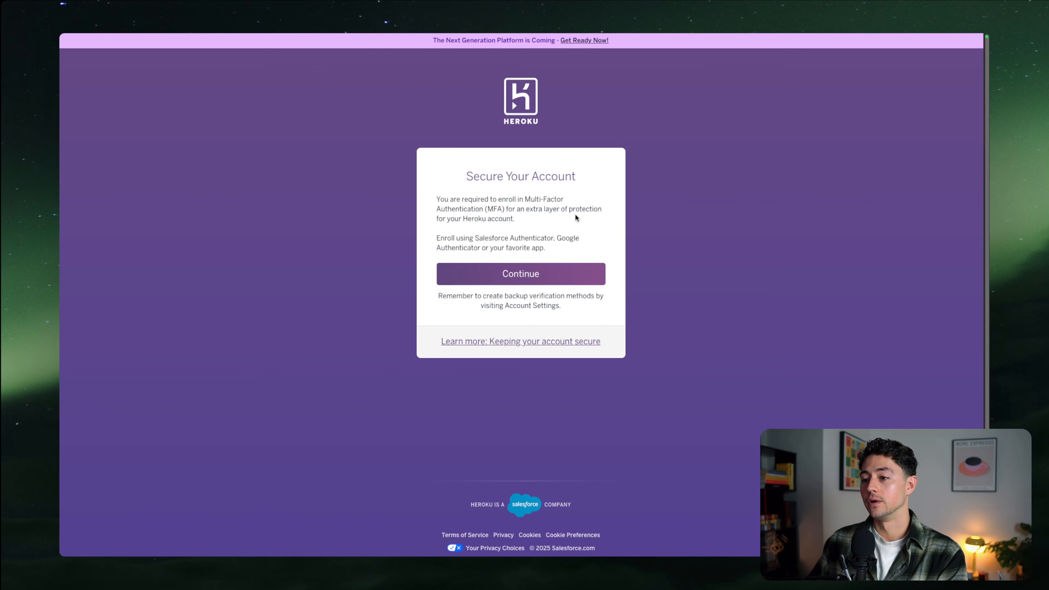
Enroll in MFA with a One-Time Password Generator app and connect it using its verification code
{"action": "left_click", "coordinate": [542, 271]}
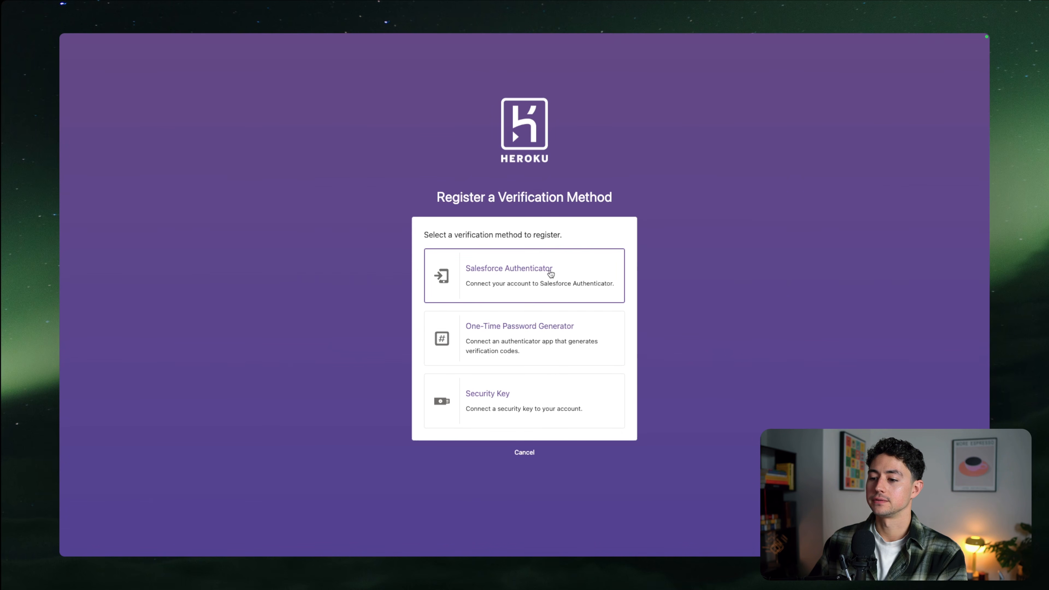
{"action": "left_click", "coordinate": [556, 329]}
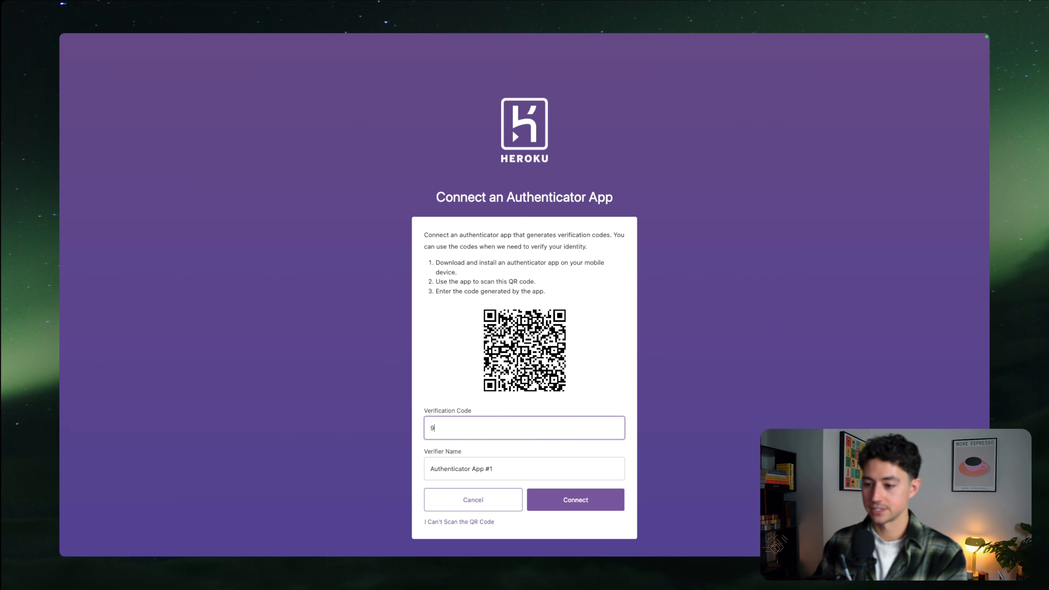
{"action": "left_click", "coordinate": [589, 497]}
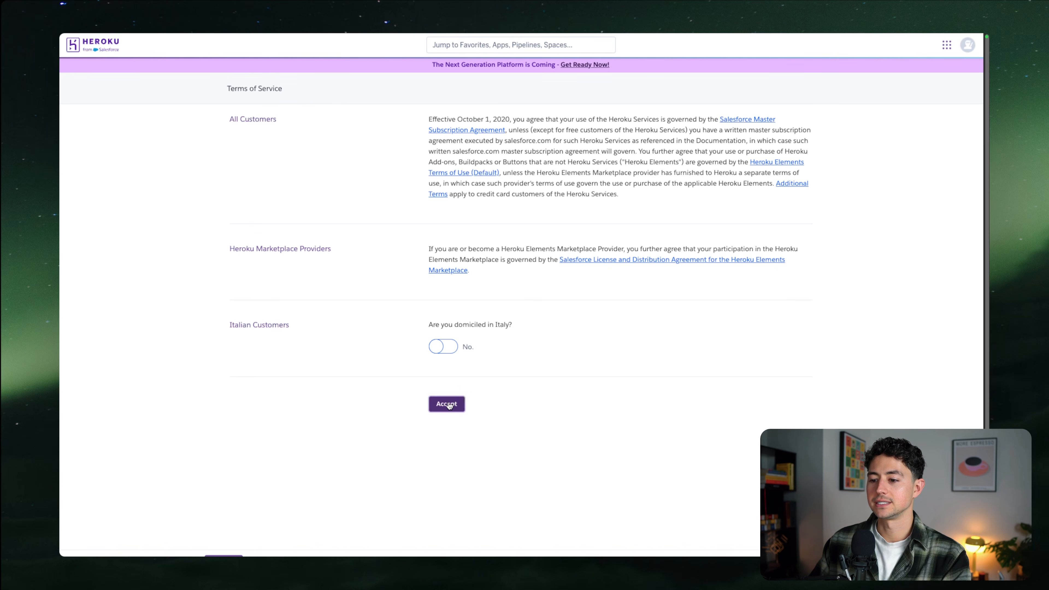
Accept Heroku's terms of service and restart Deploy to Heroku from the n8n-heroku repository
{"action": "left_click", "coordinate": [446, 404]}
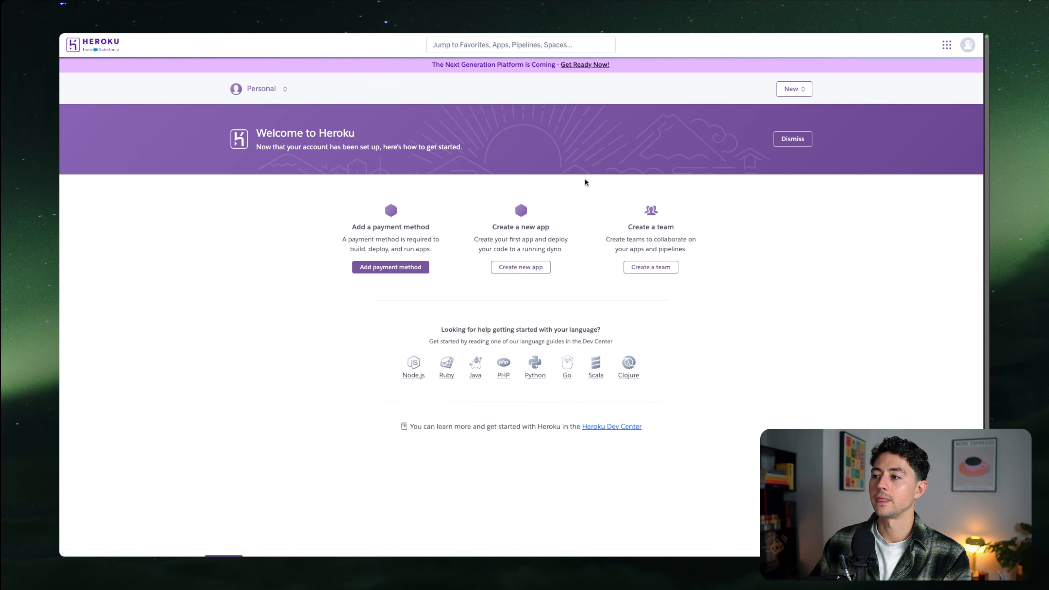
{"action": "left_click", "coordinate": [530, 78]}
{"action": "type", "text": "n8n heroku"}
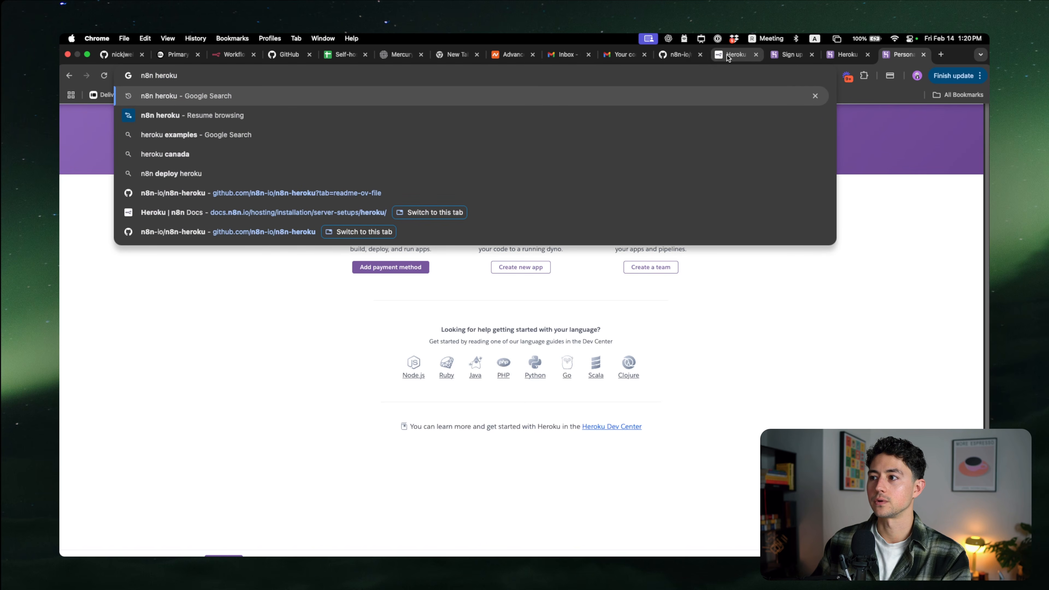
{"action": "left_click", "coordinate": [681, 55]}
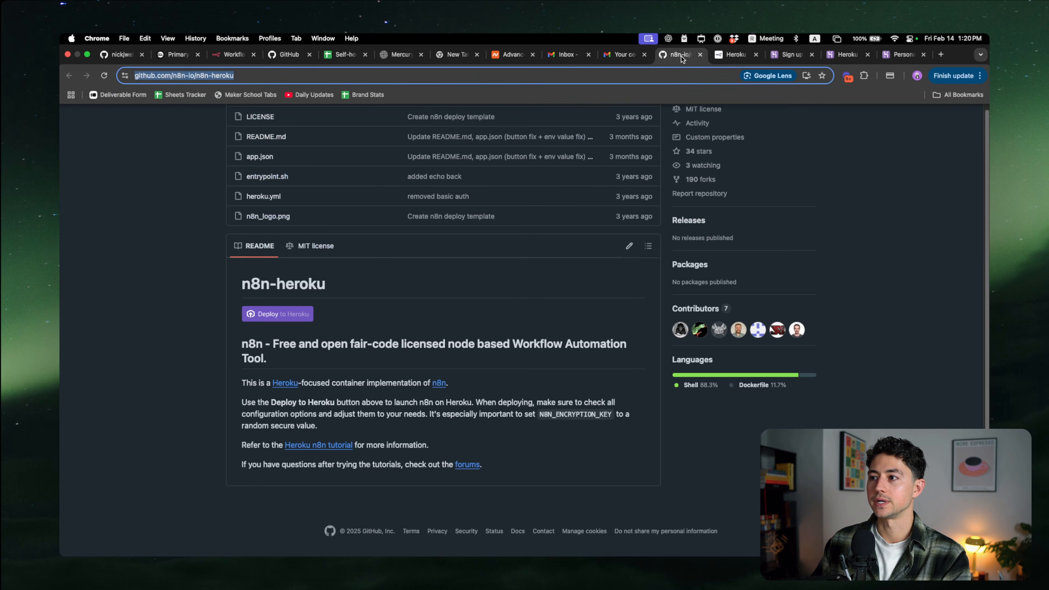
{"action": "left_click", "coordinate": [305, 316]}
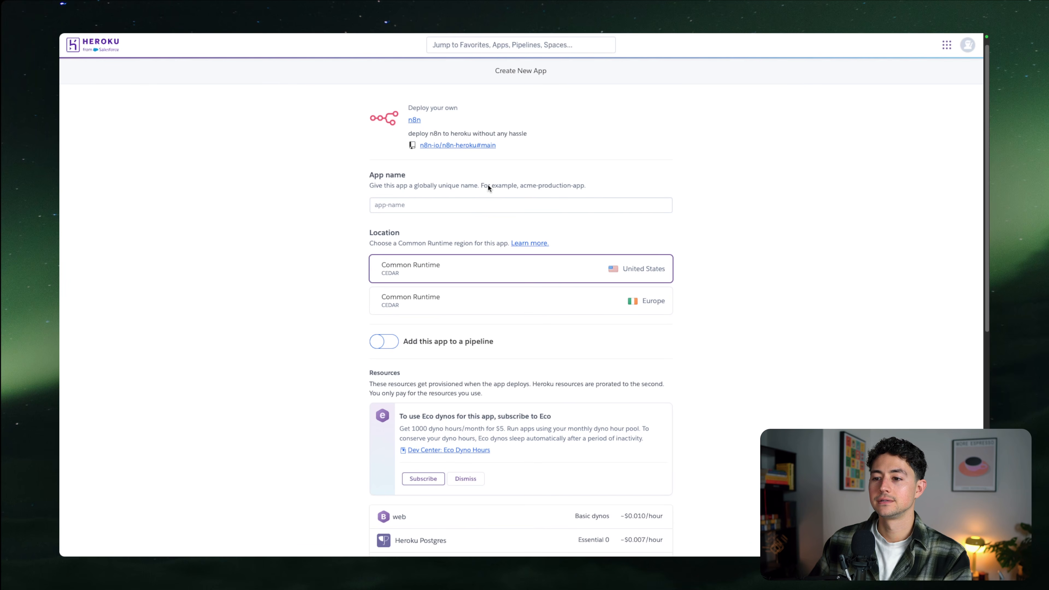
Name the new app n8n-nick and dismiss the Eco dynos suggestion
{"action": "left_click", "coordinate": [465, 207]}
{"action": "type", "text": "n8n-nick"}
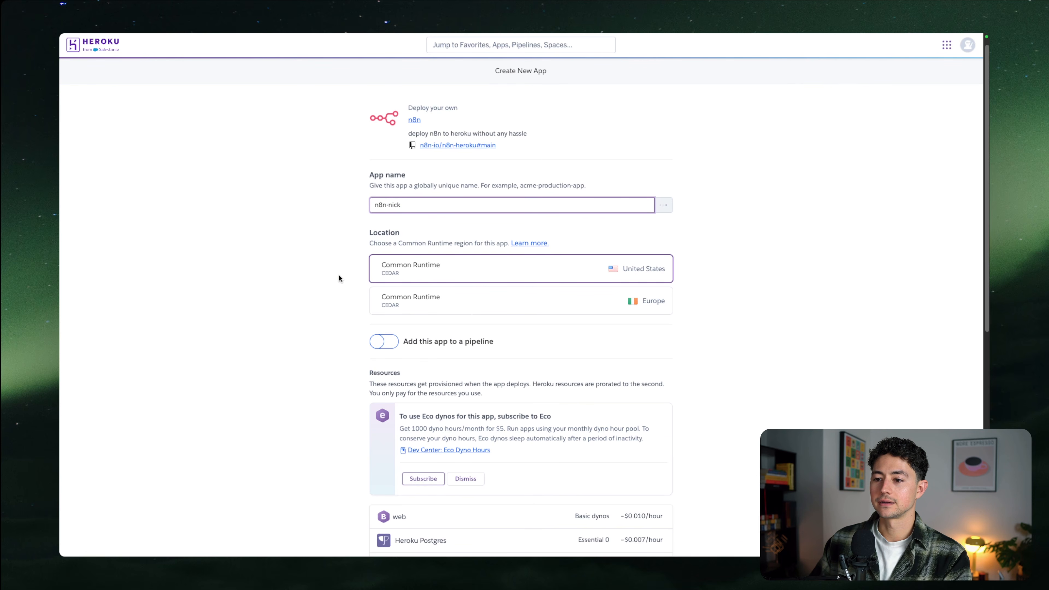
{"action": "scroll", "coordinate": [340, 278], "scroll_direction": "down", "scroll_amount": 2}
{"action": "scroll", "coordinate": [418, 270], "scroll_direction": "down", "scroll_amount": 3}
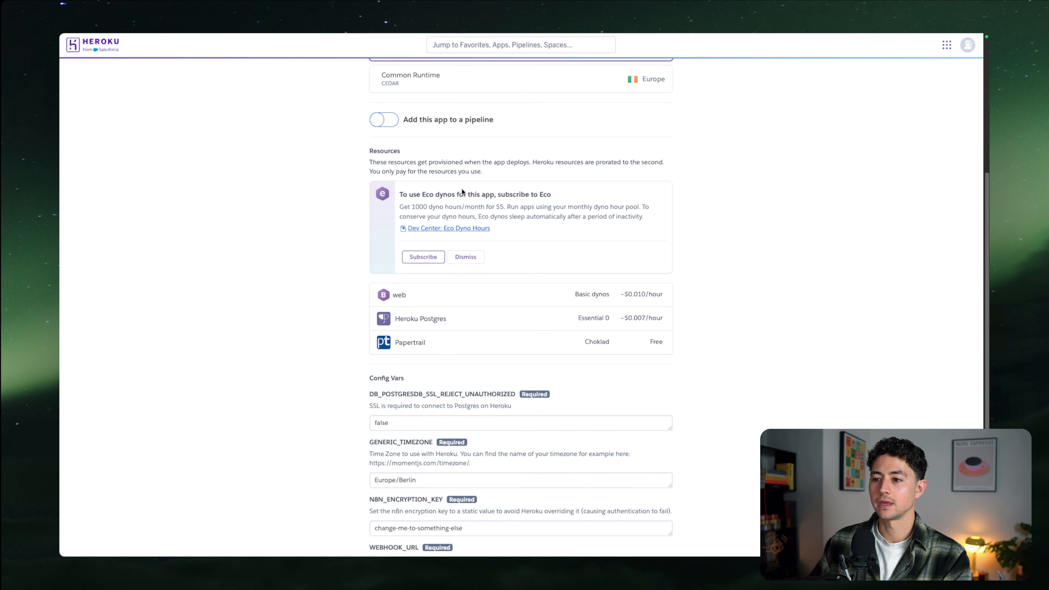
{"action": "left_click", "coordinate": [455, 259]}
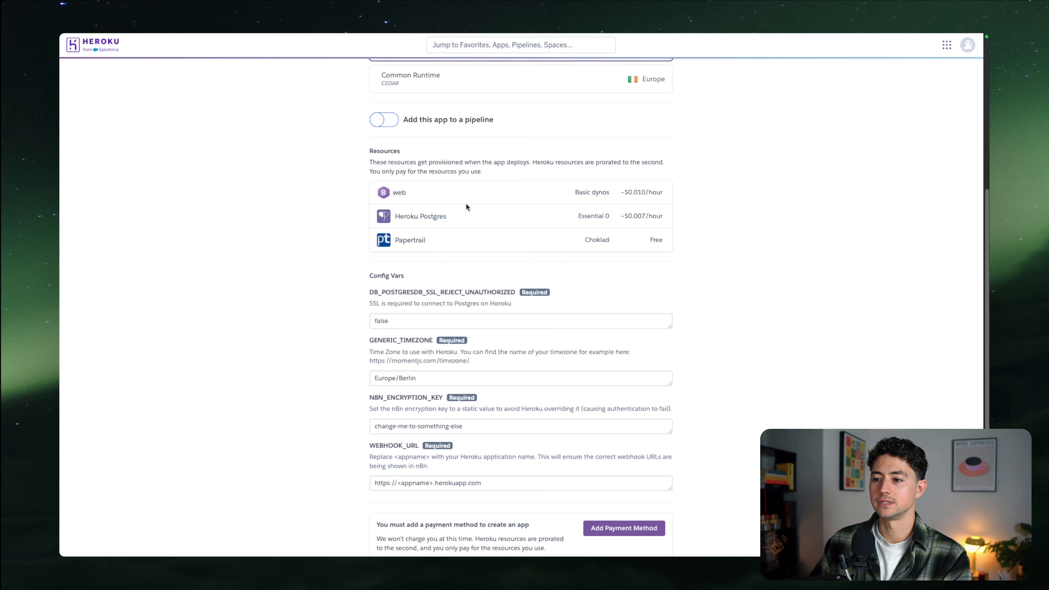
{"action": "scroll", "coordinate": [465, 196], "scroll_direction": "down", "scroll_amount": 1}
{"action": "scroll", "coordinate": [284, 386], "scroll_direction": "up", "scroll_amount": 4}
{"action": "scroll", "coordinate": [284, 386], "scroll_direction": "down", "scroll_amount": 6}
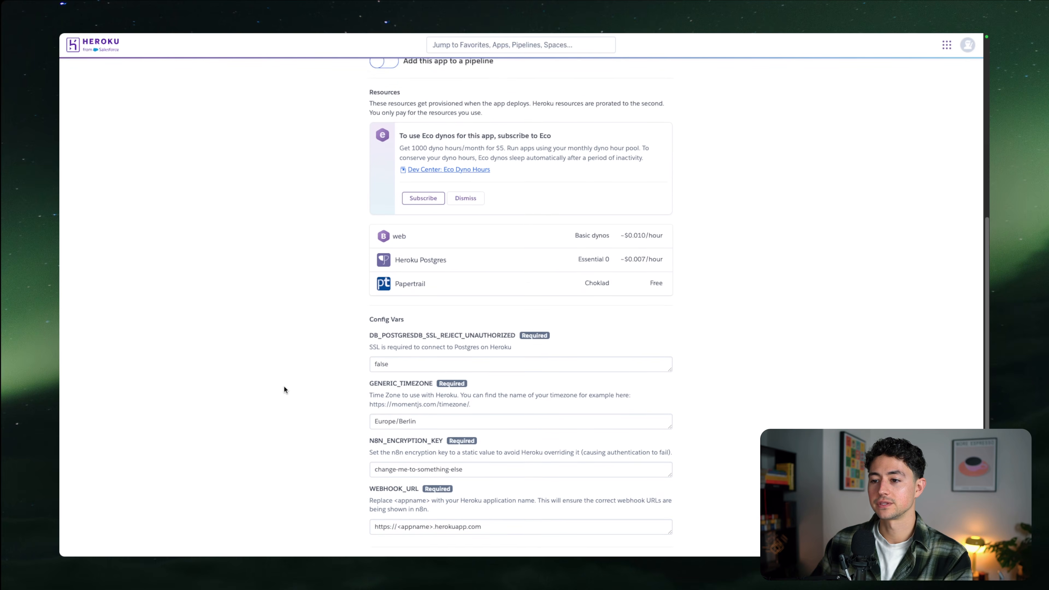
Replace N8N_ENCRYPTION_KEY with a custom key and set the webhook URL's app name to n8n-nick
{"action": "left_click", "coordinate": [477, 419]}
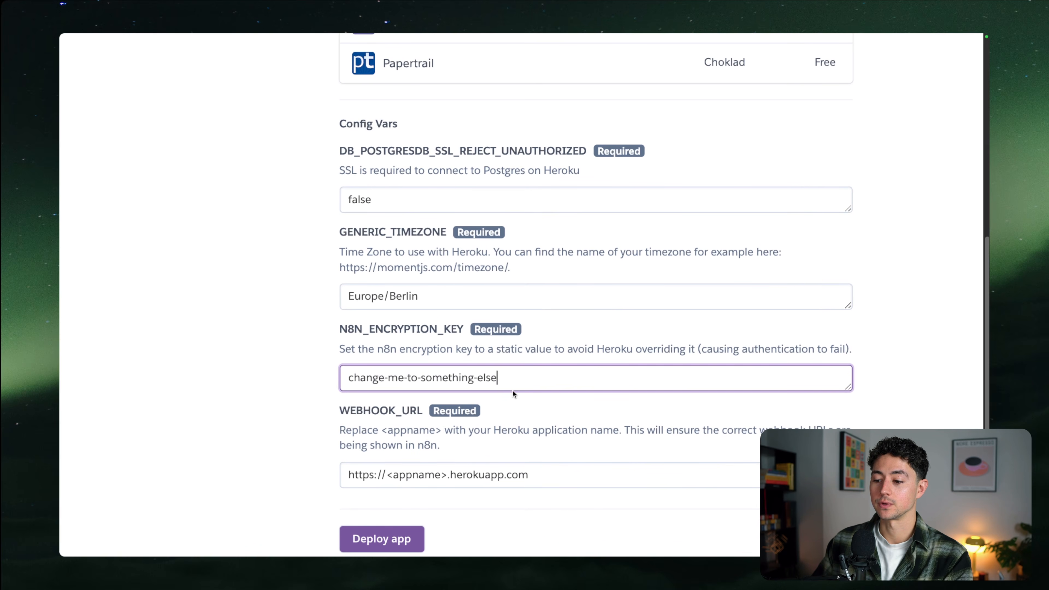
{"action": "left_click_drag", "start_coordinate": [510, 377], "coordinate": [324, 376]}
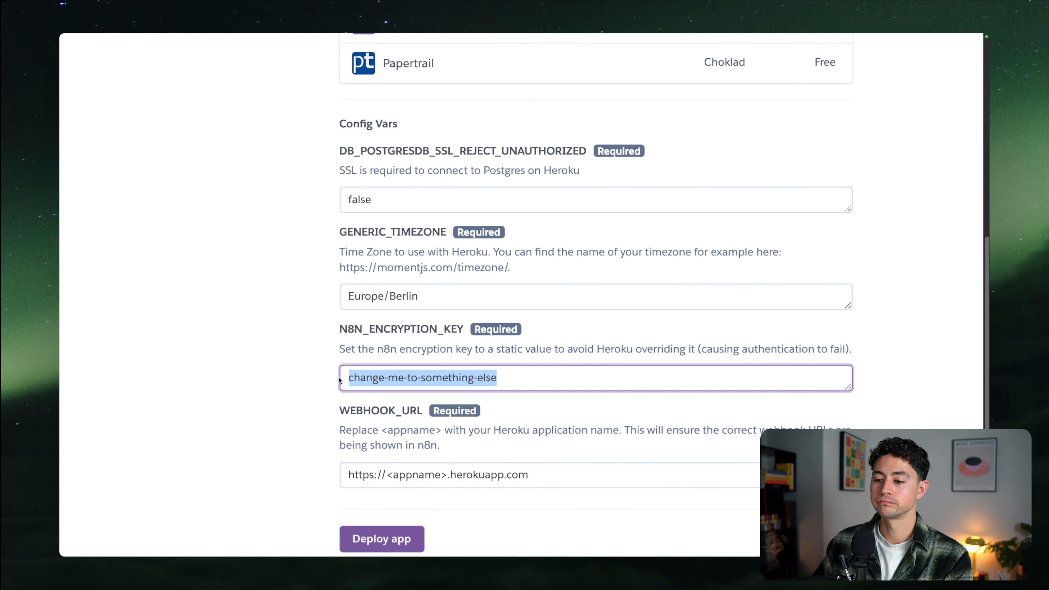
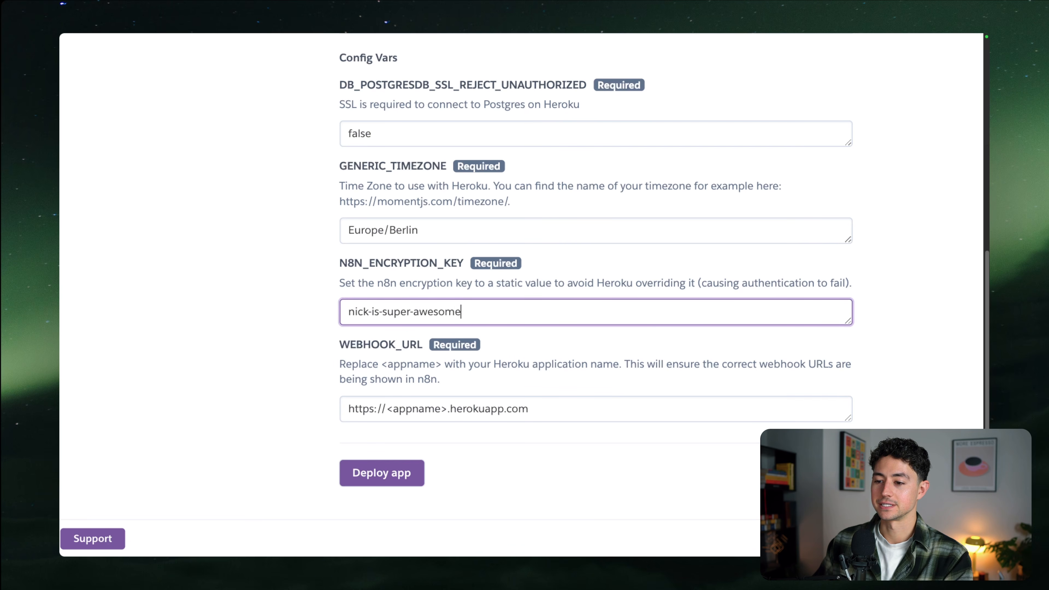
{"action": "left_click", "coordinate": [448, 408]}
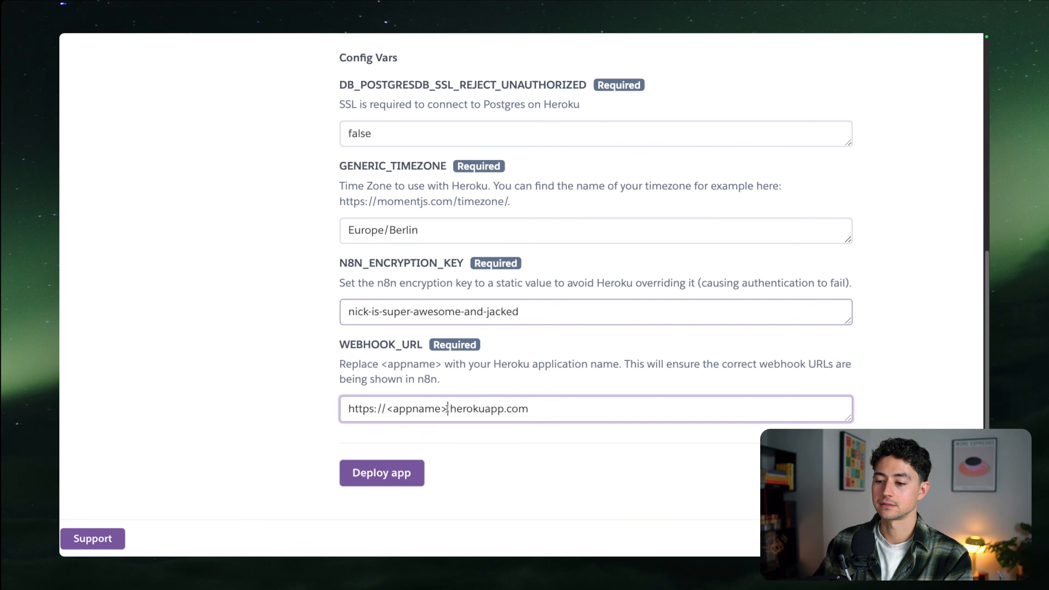
{"action": "key", "text": "shift+Left"}
{"action": "key", "text": "shift+Left"}
{"action": "key", "text": "shift+Left"}
{"action": "key", "text": "shift+Left"}
{"action": "key", "text": "shift+Left"}
{"action": "key", "text": "shift+Left"}
{"action": "key", "text": "shift+Left"}
{"action": "key", "text": "shift+Left"}
{"action": "key", "text": "shift+Left"}
{"action": "key", "text": "BackSpace"}
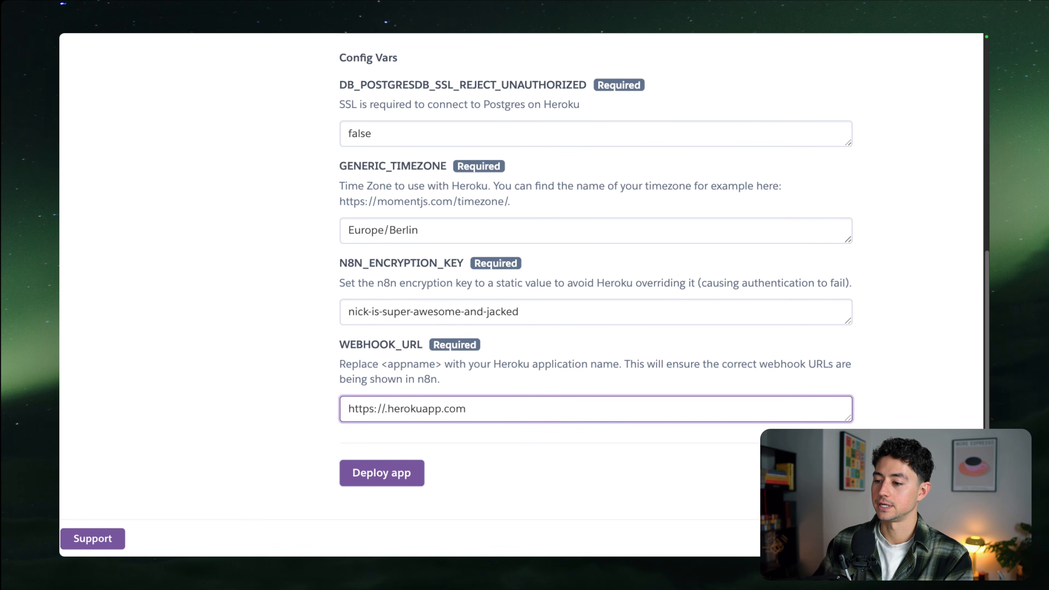
{"action": "type", "text": "n8n-nick"}
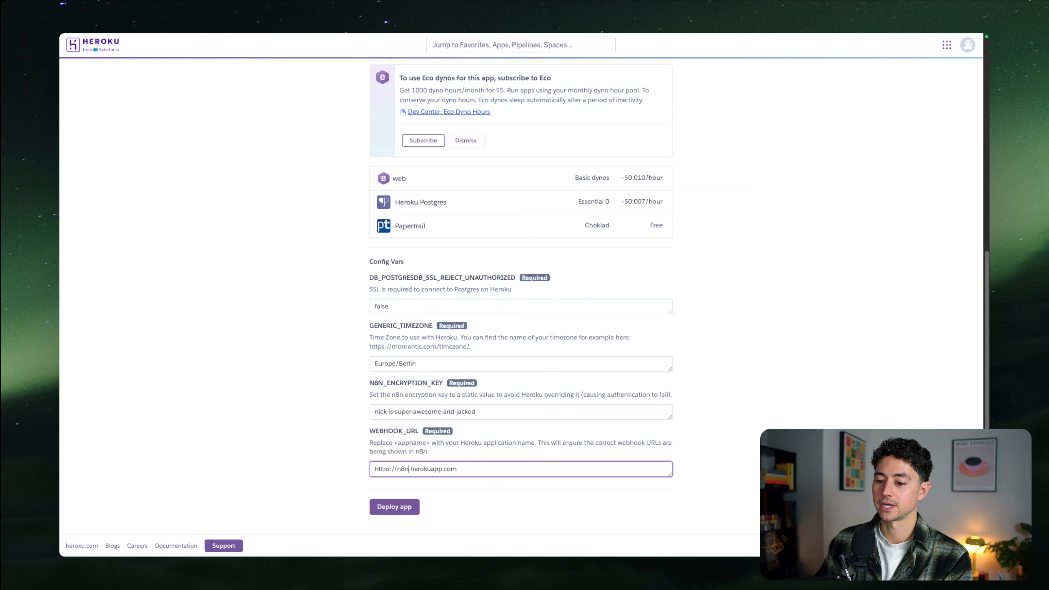
Deploy the app and open it once deployment finishes
{"action": "scroll", "coordinate": [429, 425], "scroll_direction": "up", "scroll_amount": 7}
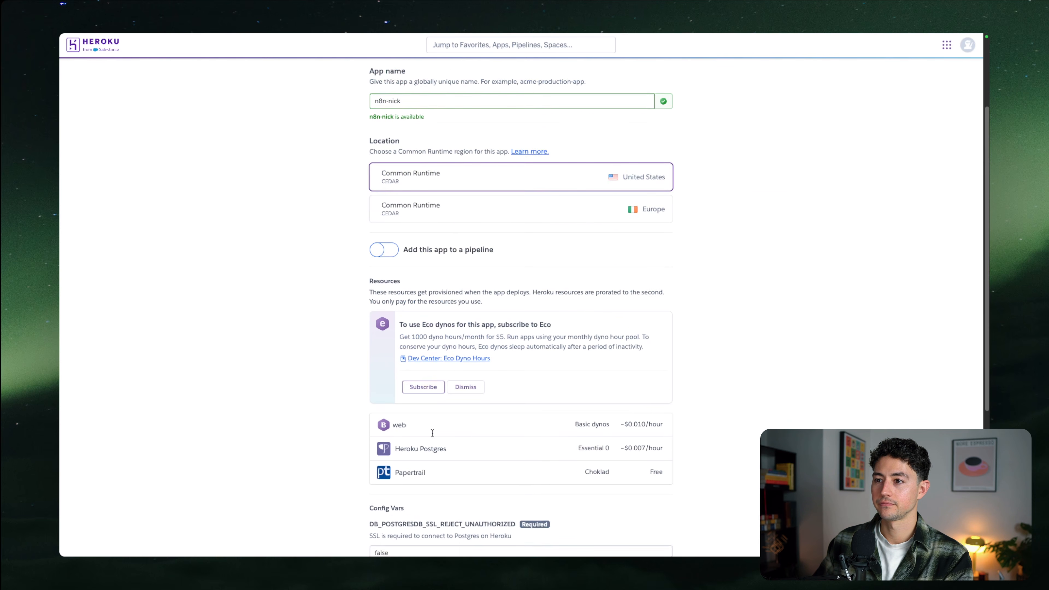
{"action": "scroll", "coordinate": [333, 243], "scroll_direction": "down", "scroll_amount": 8}
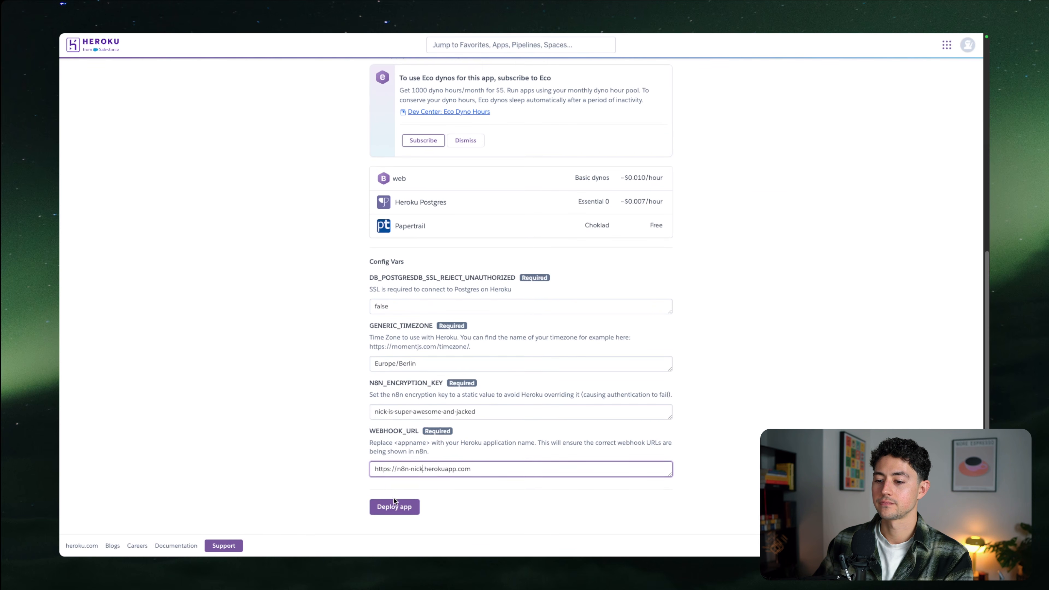
{"action": "left_click", "coordinate": [393, 503]}
{"action": "scroll", "coordinate": [541, 457], "scroll_direction": "down", "scroll_amount": 2}
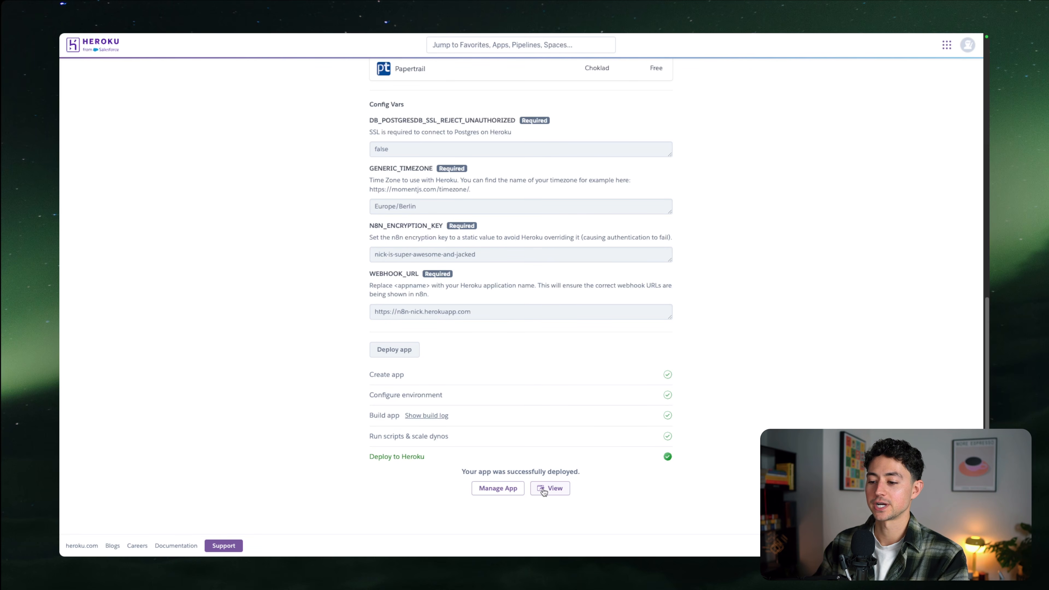
{"action": "left_click", "coordinate": [543, 490]}
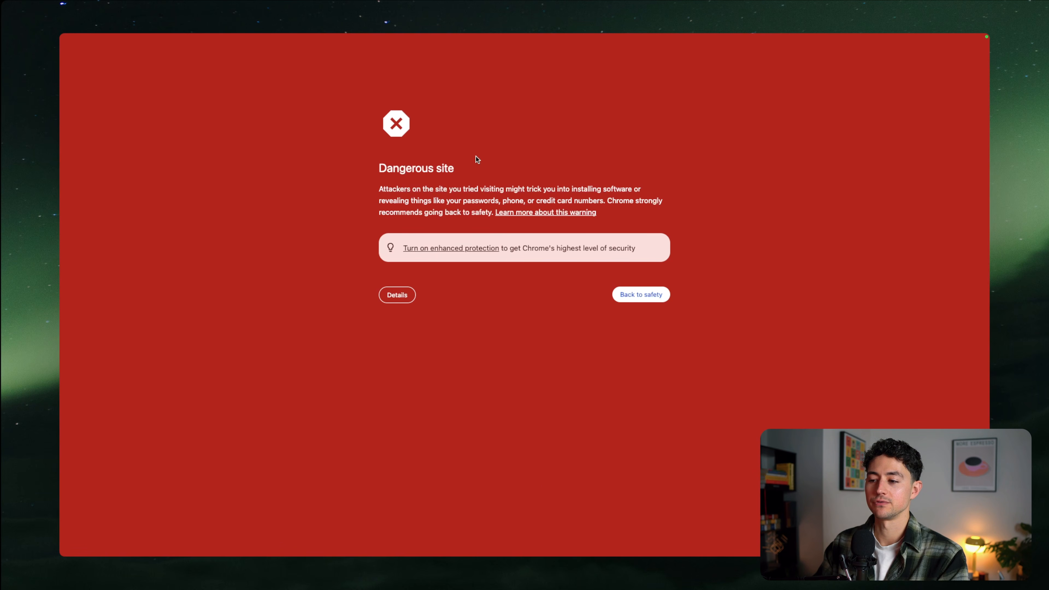
Expand Chrome's dangerous-site warning details and proceed to the Heroku n8n site anyway
{"action": "left_click", "coordinate": [389, 298]}
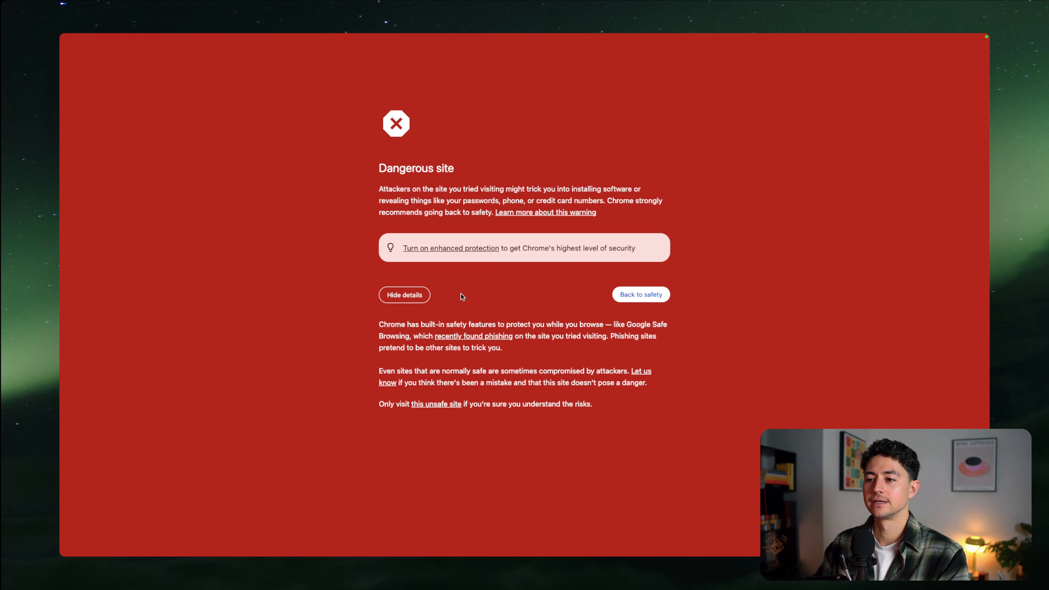
{"action": "triple_click", "coordinate": [404, 166]}
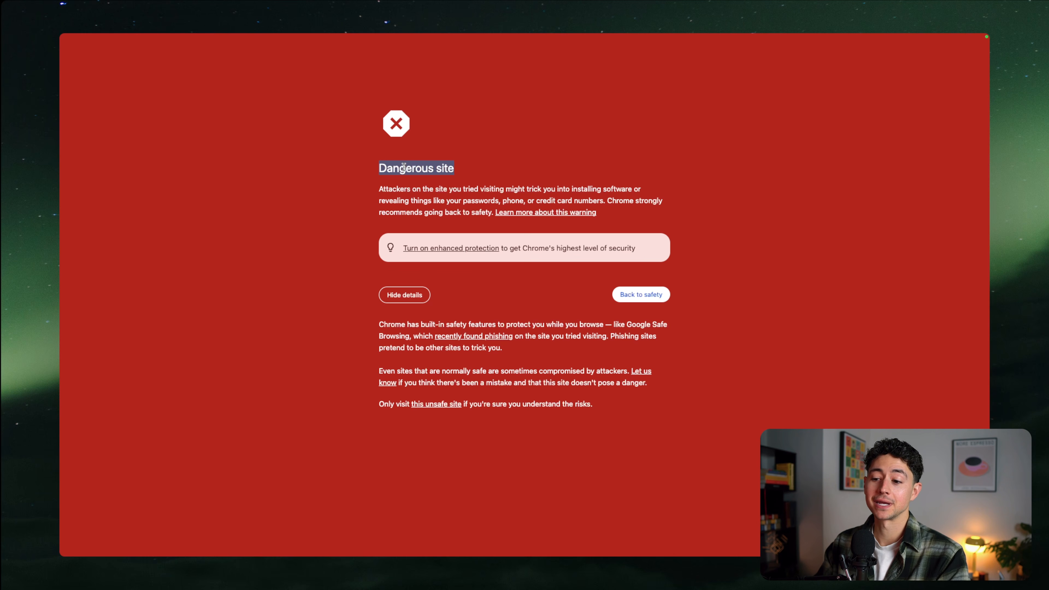
{"action": "left_click", "coordinate": [438, 407]}
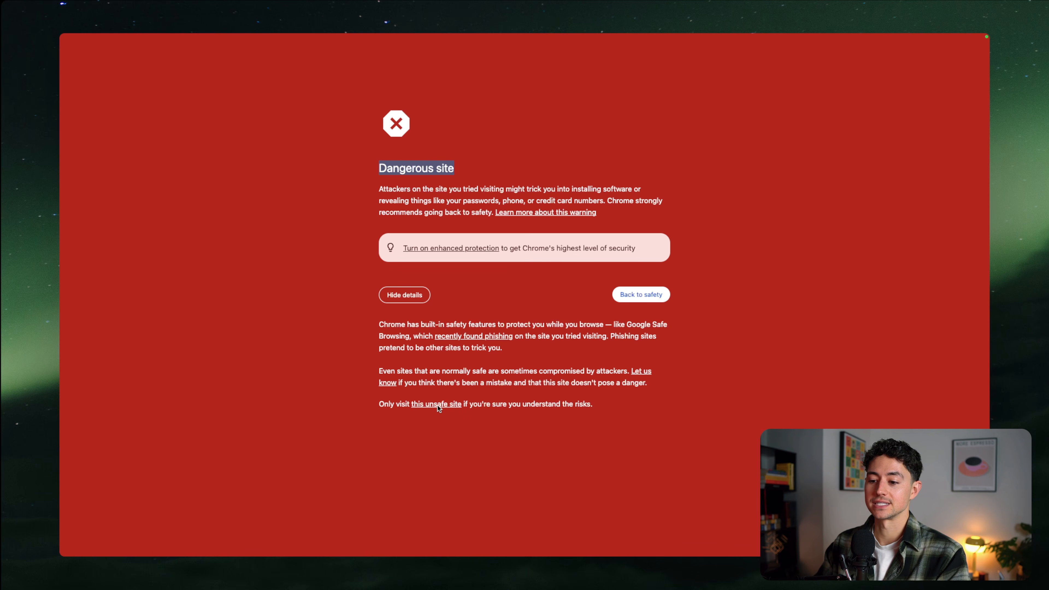
{"action": "left_click", "coordinate": [513, 148]}
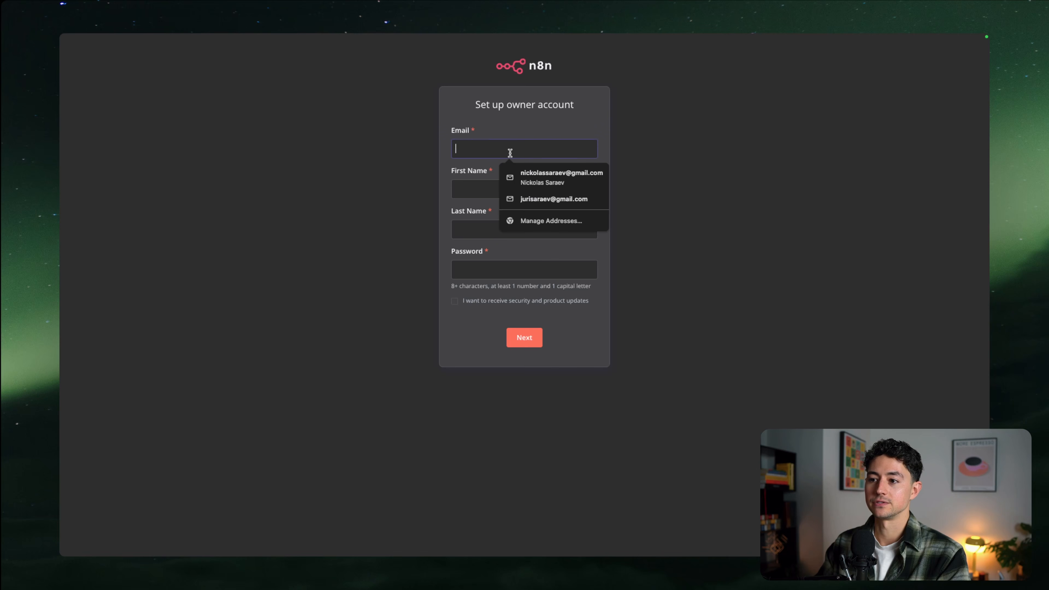
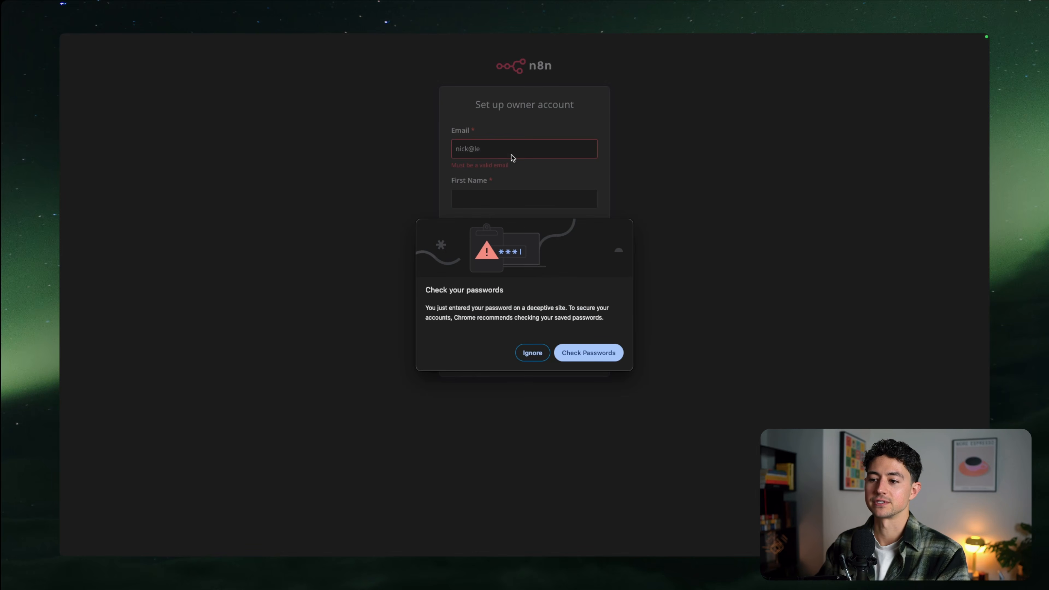
Create the n8n owner account with the owner's email, first name, last name and a password
{"action": "left_click", "coordinate": [533, 353]}
{"action": "type", "text": "ftclick.ai"}
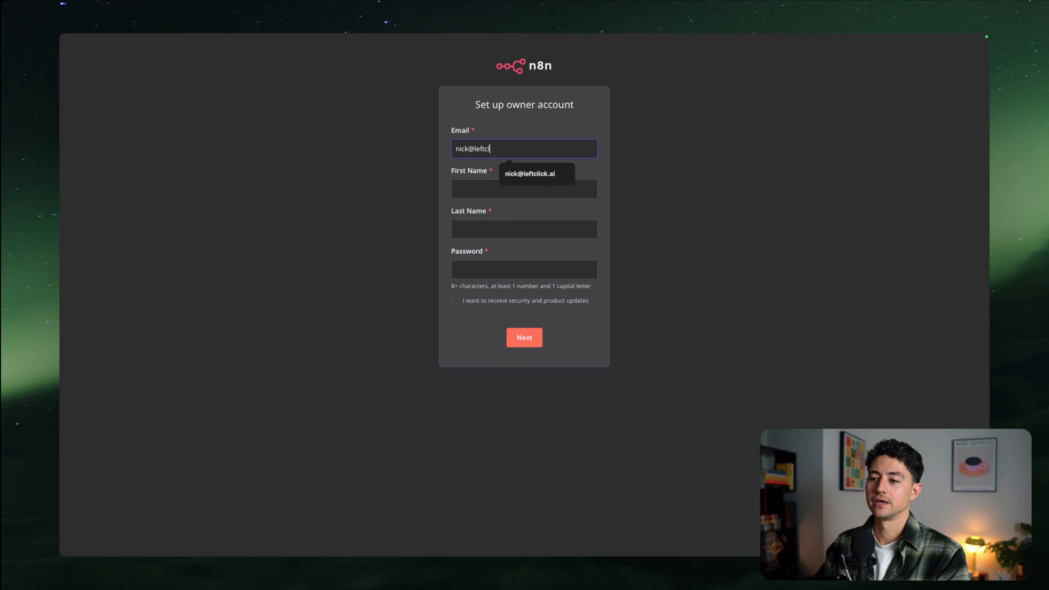
{"action": "key", "text": "Tab"}
{"action": "type", "text": "Nickolas"}
{"action": "key", "text": "Tab"}
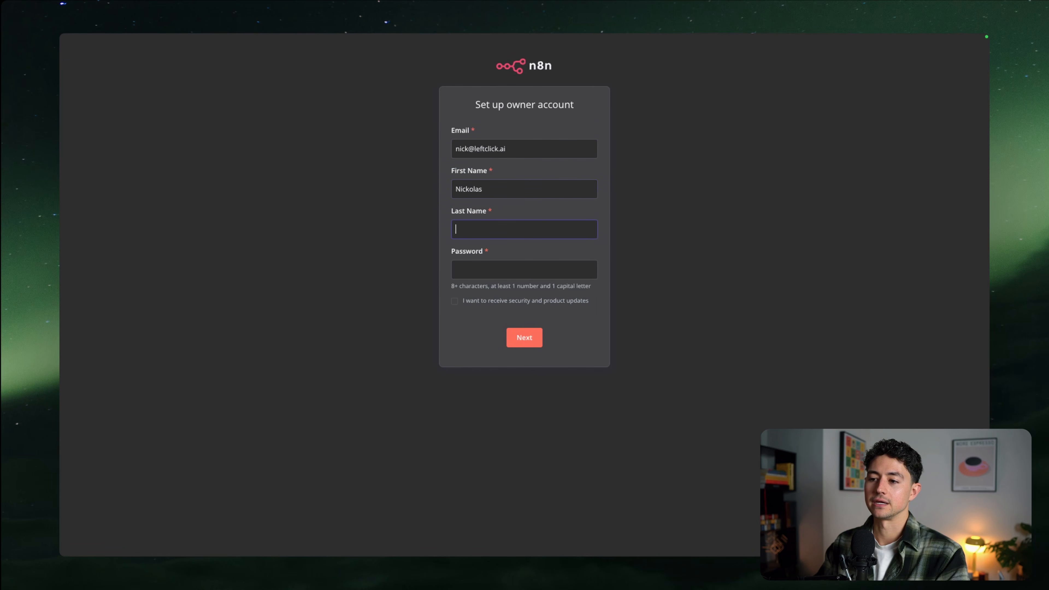
{"action": "type", "text": "Saraev"}
{"action": "key", "text": "Tab"}
{"action": "type", "text": "***********"}
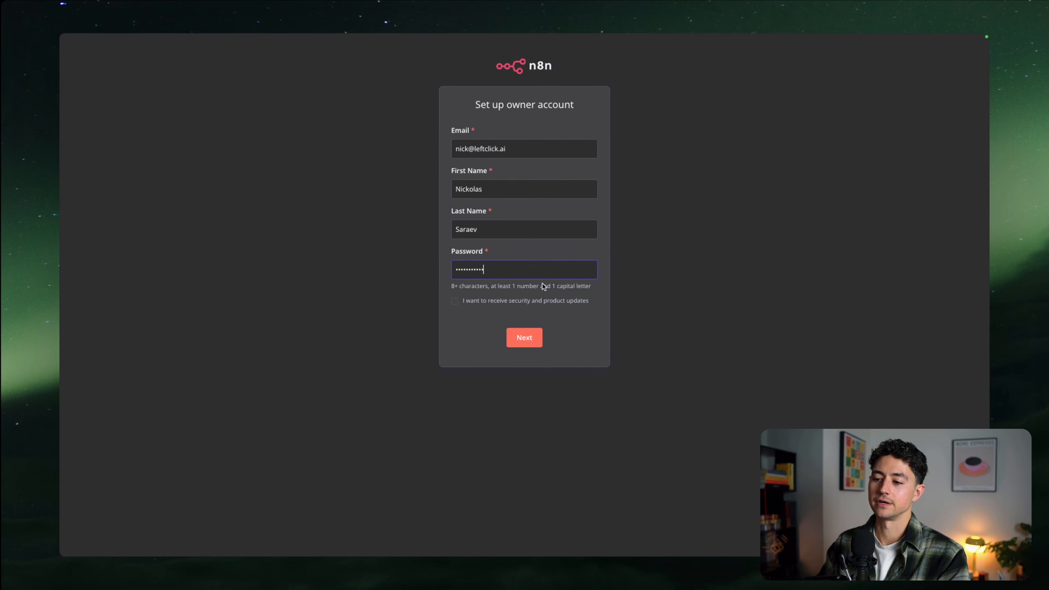
{"action": "left_click", "coordinate": [522, 338]}
Check the Heroku app's web address and its site security information
{"action": "mouse_move", "coordinate": [543, 36]}
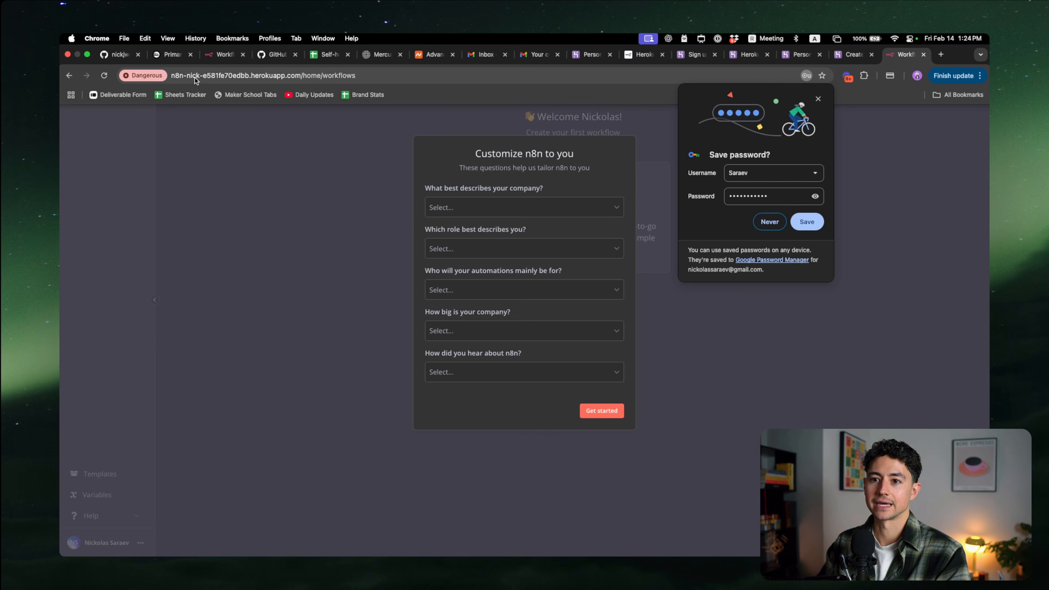
{"action": "left_click", "coordinate": [184, 75]}
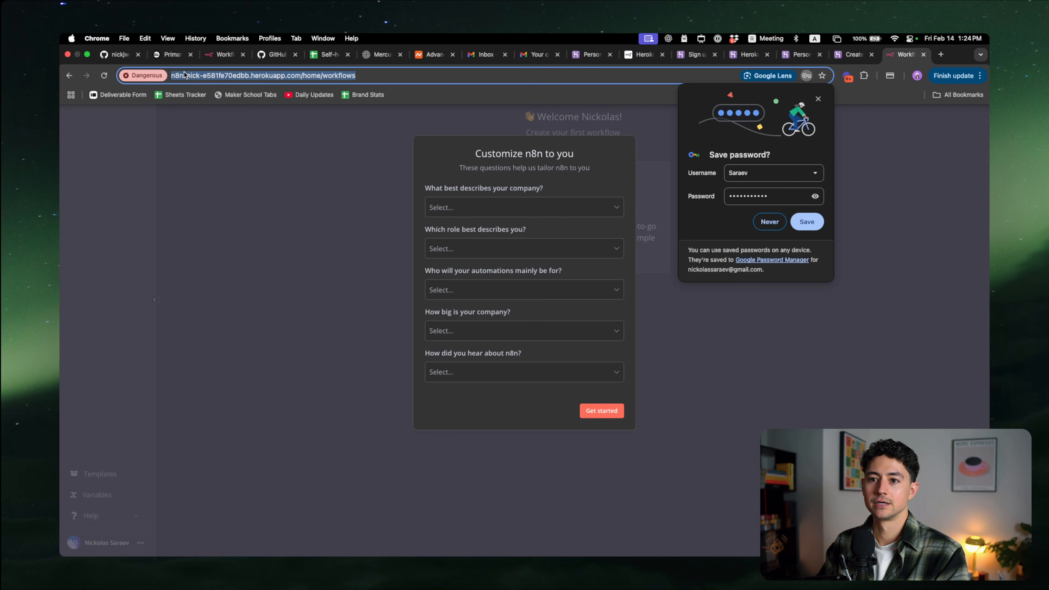
{"action": "left_click", "coordinate": [141, 75]}
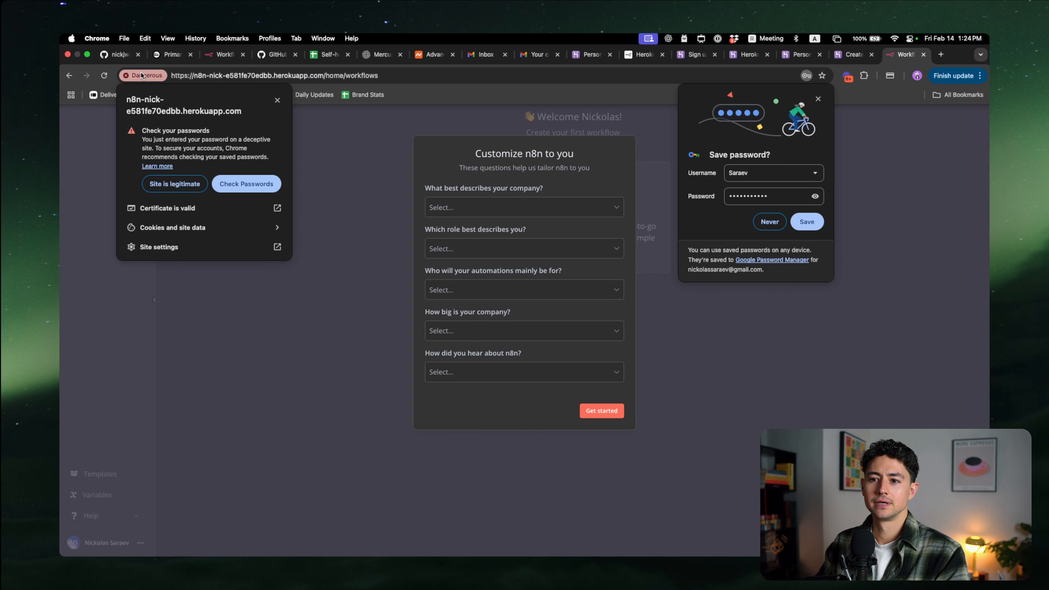
{"action": "left_click", "coordinate": [277, 100]}
{"action": "left_click", "coordinate": [277, 144]}
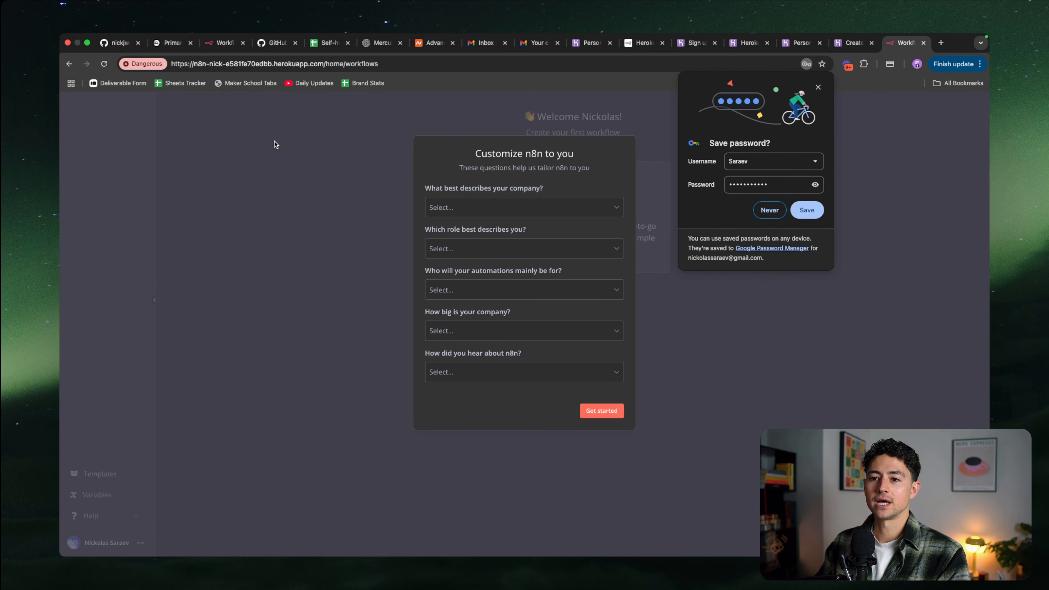
Answer the survey: Software as a service, Business Owner, for Myself, under 20 people, heard via Google
{"action": "left_click", "coordinate": [508, 207]}
{"action": "left_click", "coordinate": [502, 233]}
{"action": "left_click", "coordinate": [498, 256]}
{"action": "left_click", "coordinate": [493, 275]}
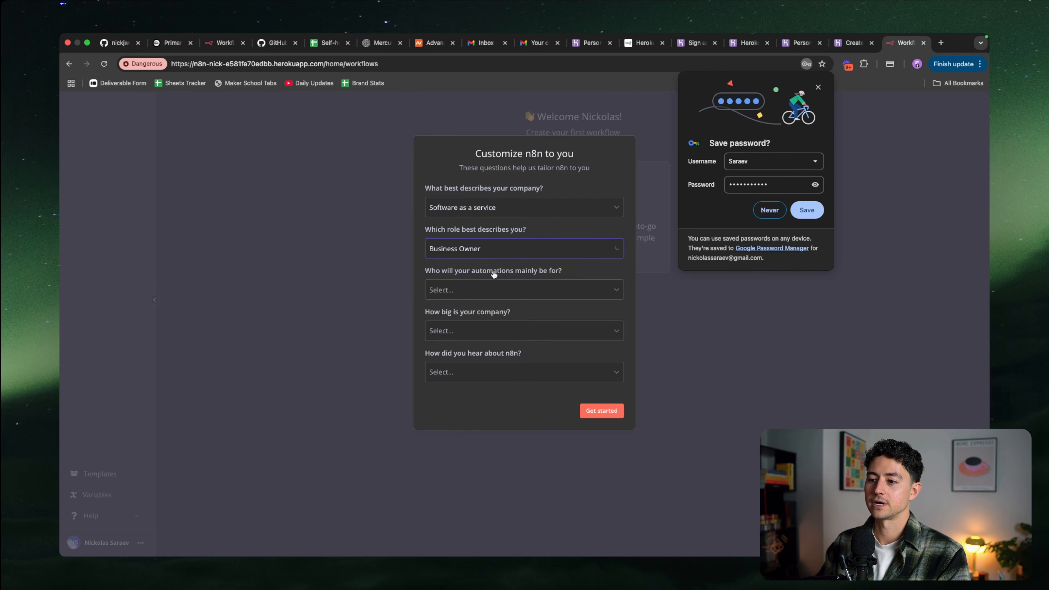
{"action": "left_click", "coordinate": [492, 291]}
{"action": "left_click", "coordinate": [489, 319]}
{"action": "left_click", "coordinate": [488, 335]}
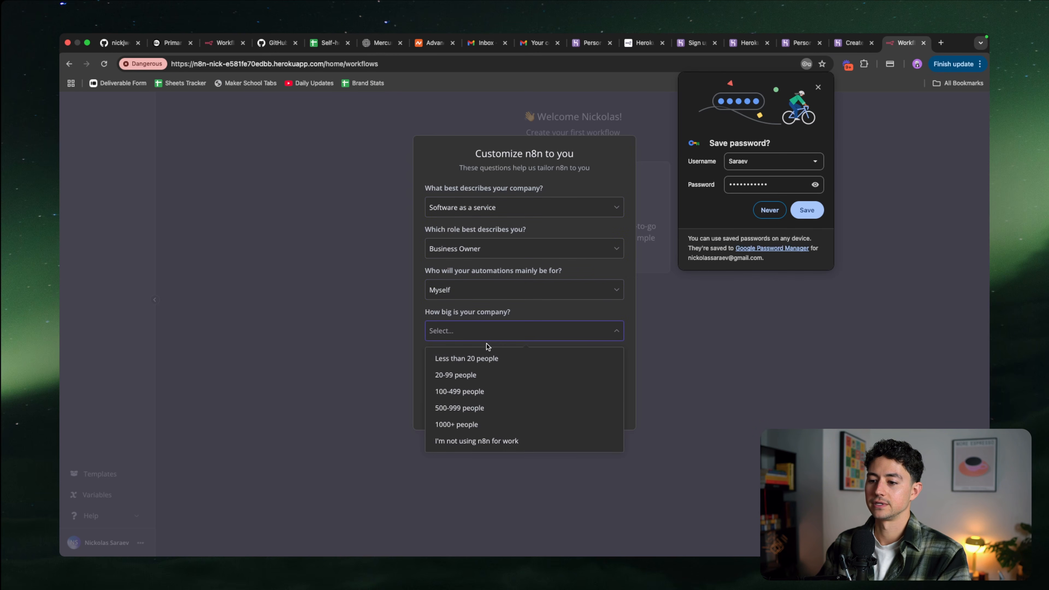
{"action": "left_click", "coordinate": [488, 356]}
{"action": "left_click", "coordinate": [488, 371]}
{"action": "left_click", "coordinate": [507, 398]}
{"action": "left_click", "coordinate": [601, 410]}
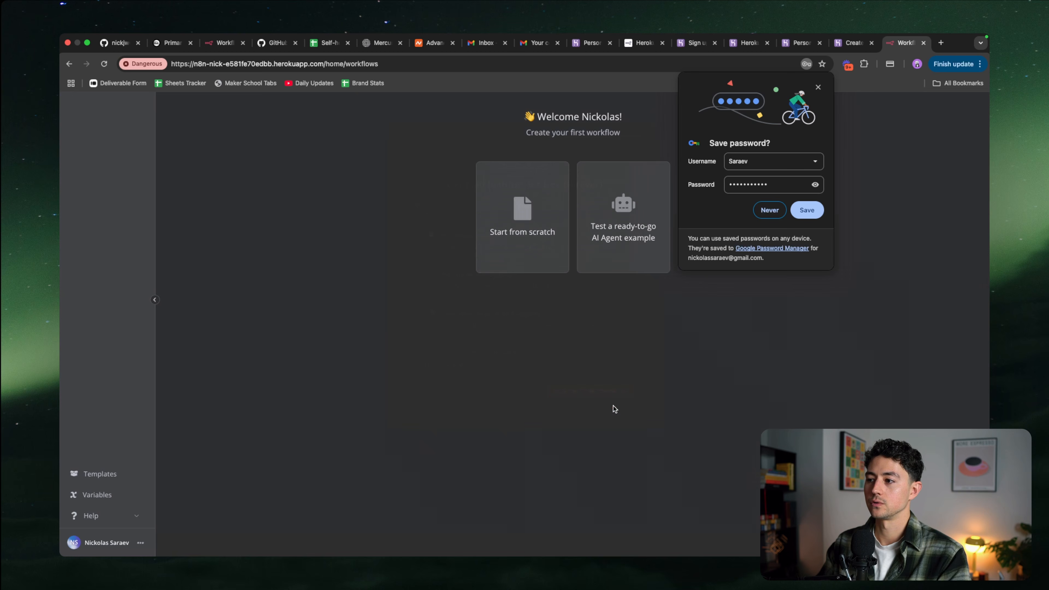
Finish the survey, decline the paid features offer, and start a blank workflow from scratch
{"action": "left_click", "coordinate": [770, 209]}
{"action": "left_click", "coordinate": [422, 400]}
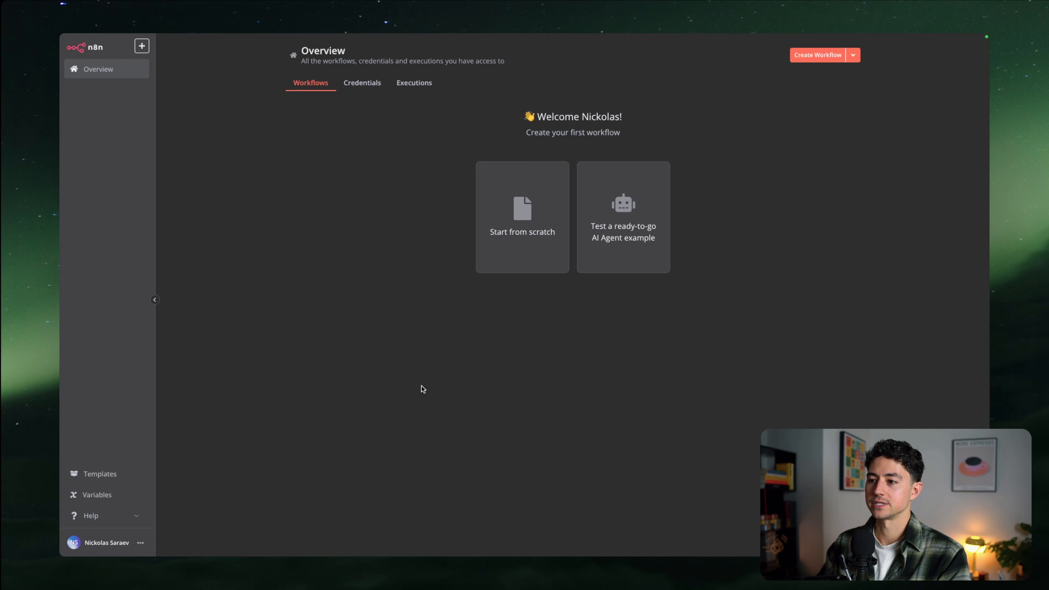
{"action": "left_click", "coordinate": [508, 200]}
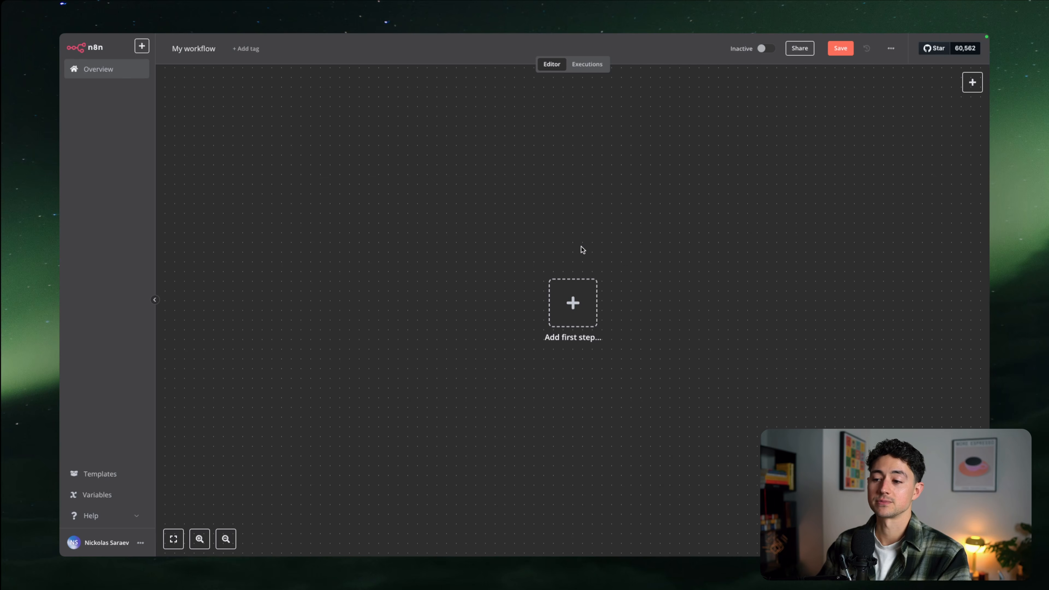
{"action": "left_click", "coordinate": [576, 293]}
{"action": "left_click", "coordinate": [614, 220]}
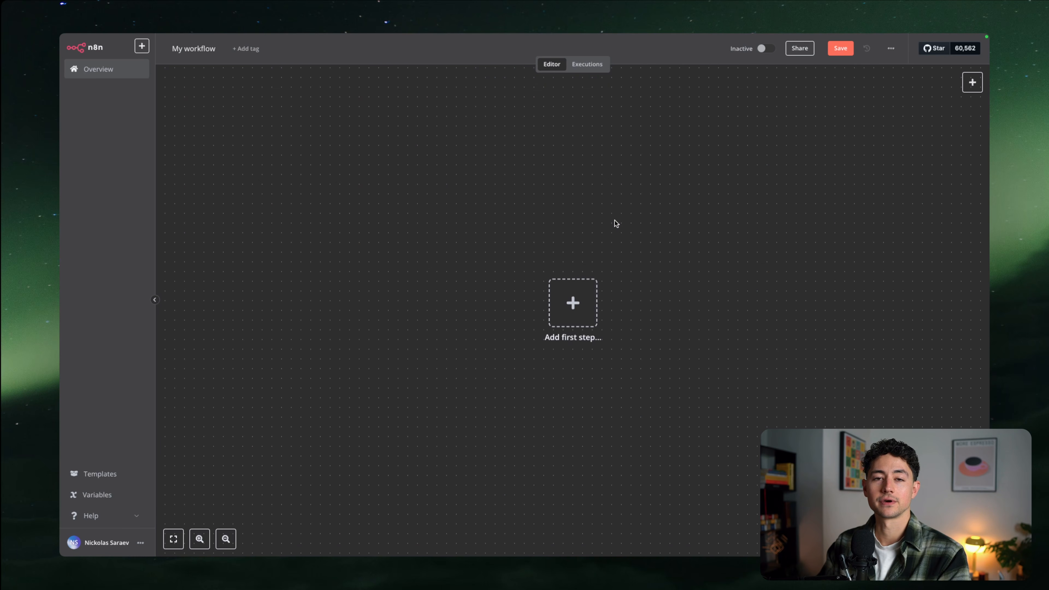
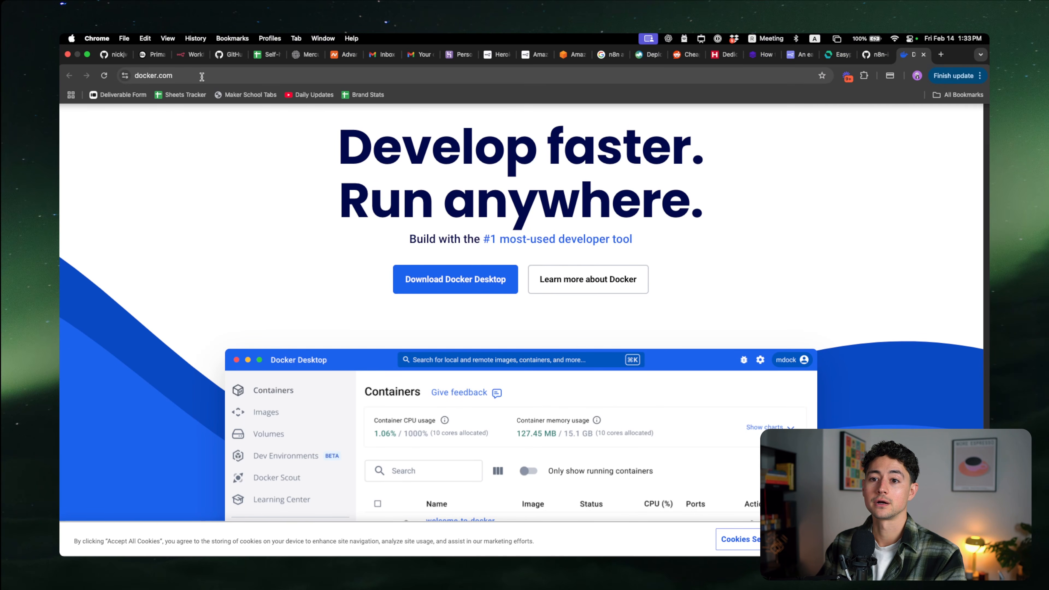
Open the downloaded Docker.dmg (463 MB) from Chrome's downloads list
{"action": "mouse_move", "coordinate": [454, 285]}
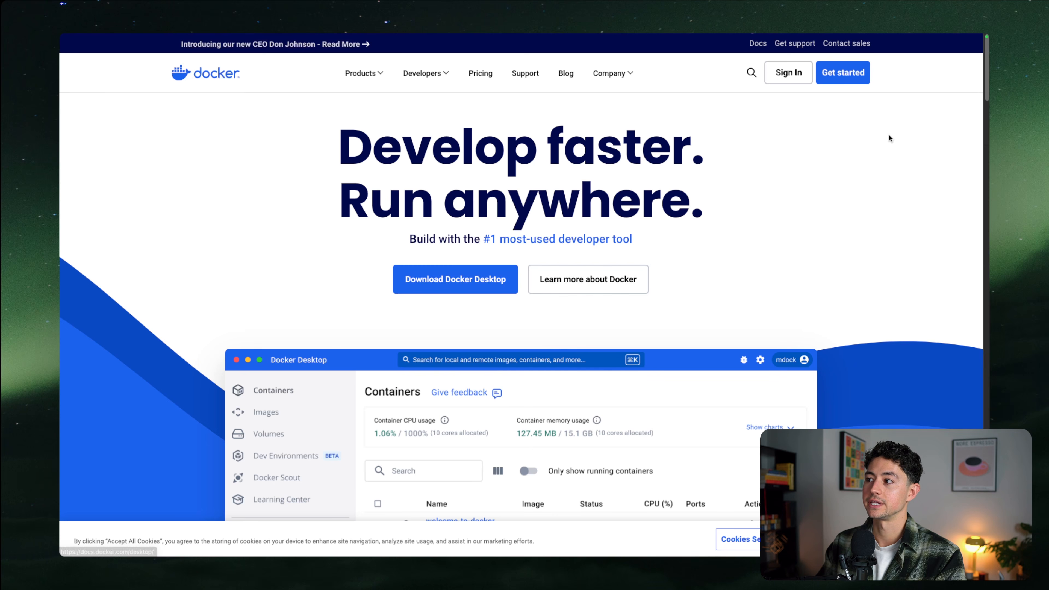
{"action": "mouse_move", "coordinate": [902, 63]}
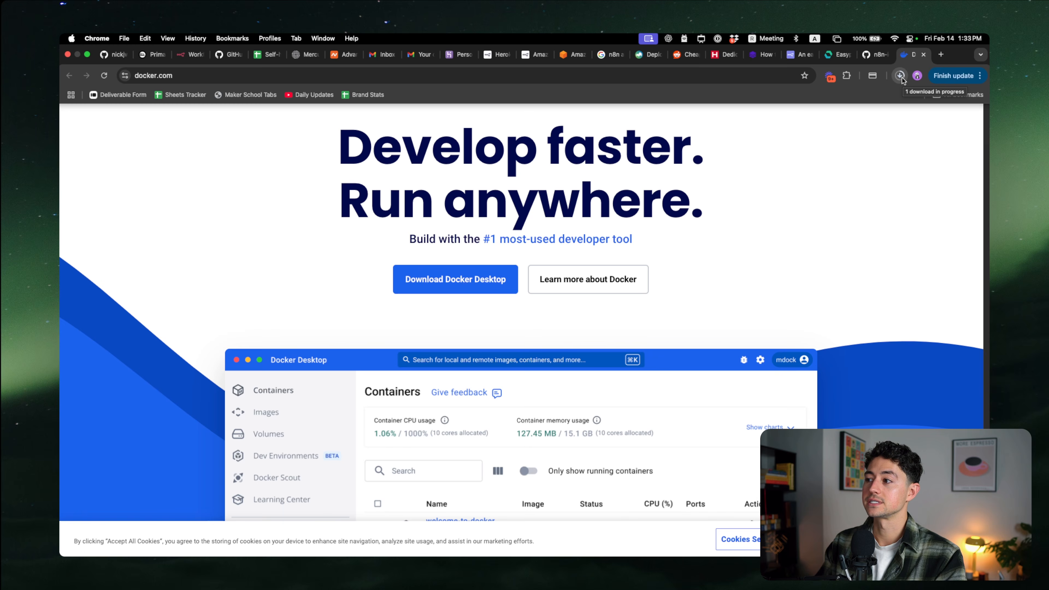
{"action": "left_click", "coordinate": [900, 76]}
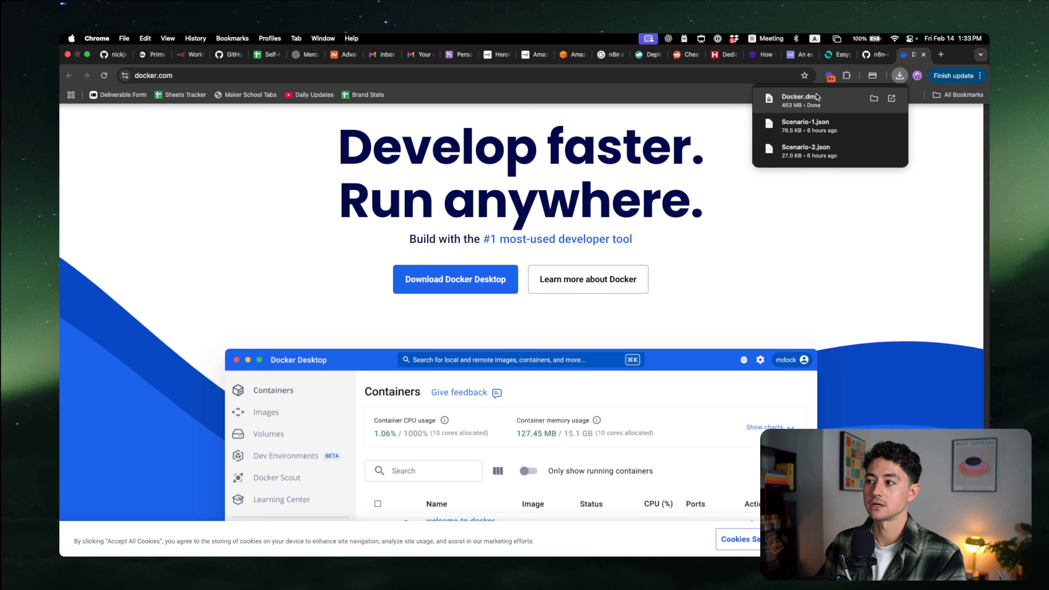
{"action": "left_click", "coordinate": [828, 104]}
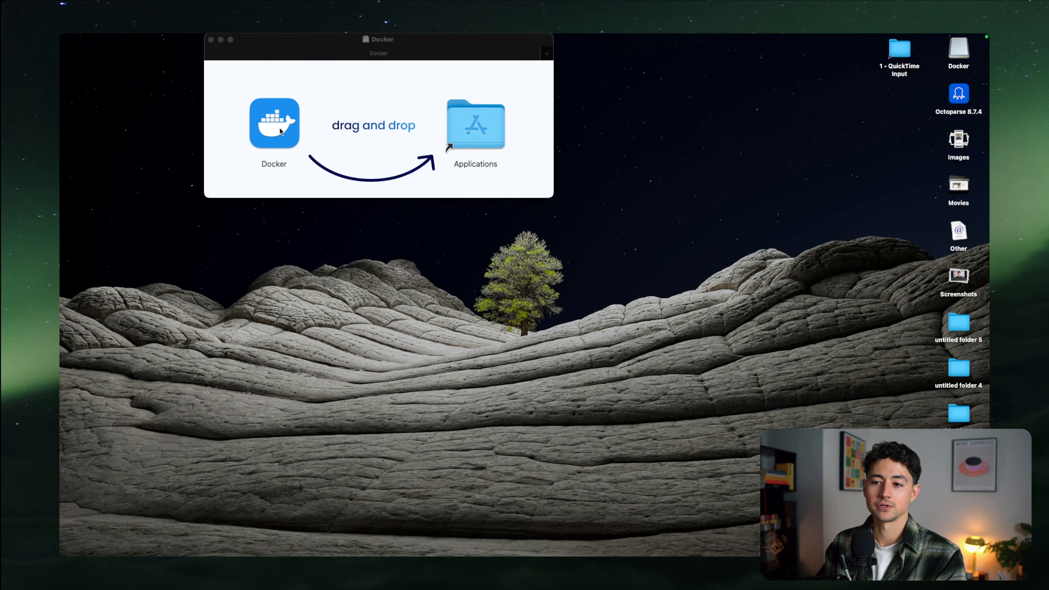
Drag Docker into Applications, close the installer, and launch Docker via Spotlight, approving the Gatekeeper prompt
{"action": "left_click_drag", "start_coordinate": [280, 131], "coordinate": [484, 139]}
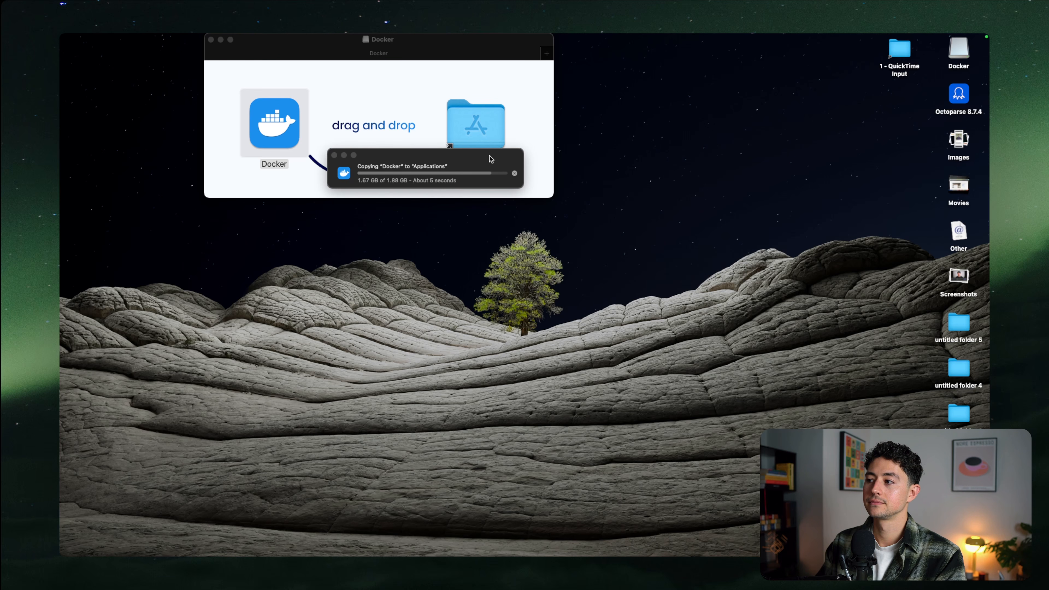
{"action": "left_click", "coordinate": [211, 39]}
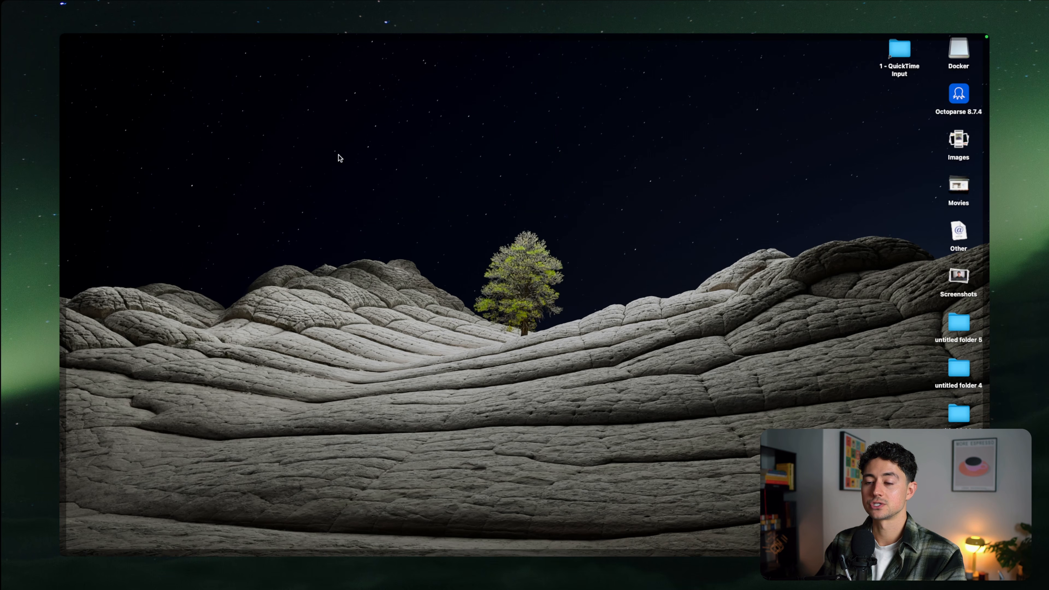
{"action": "key", "text": "super+space"}
{"action": "type", "text": "docker"}
{"action": "key", "text": "Return"}
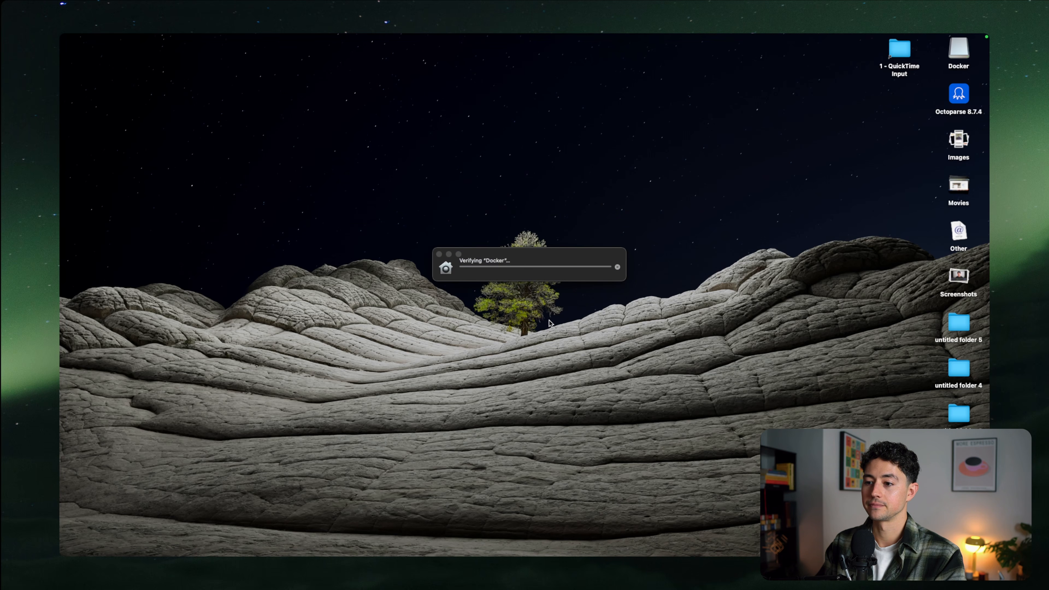
{"action": "left_click", "coordinate": [563, 246]}
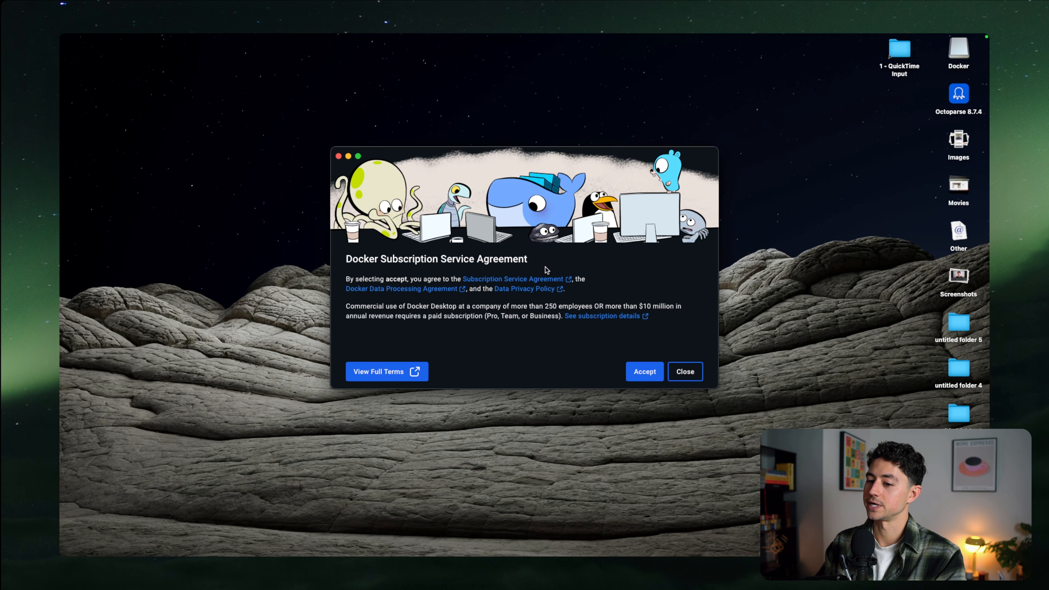
Accept the agreement, finish with recommended settings using the admin password, and skip sign-in and the survey
{"action": "left_click", "coordinate": [645, 372]}
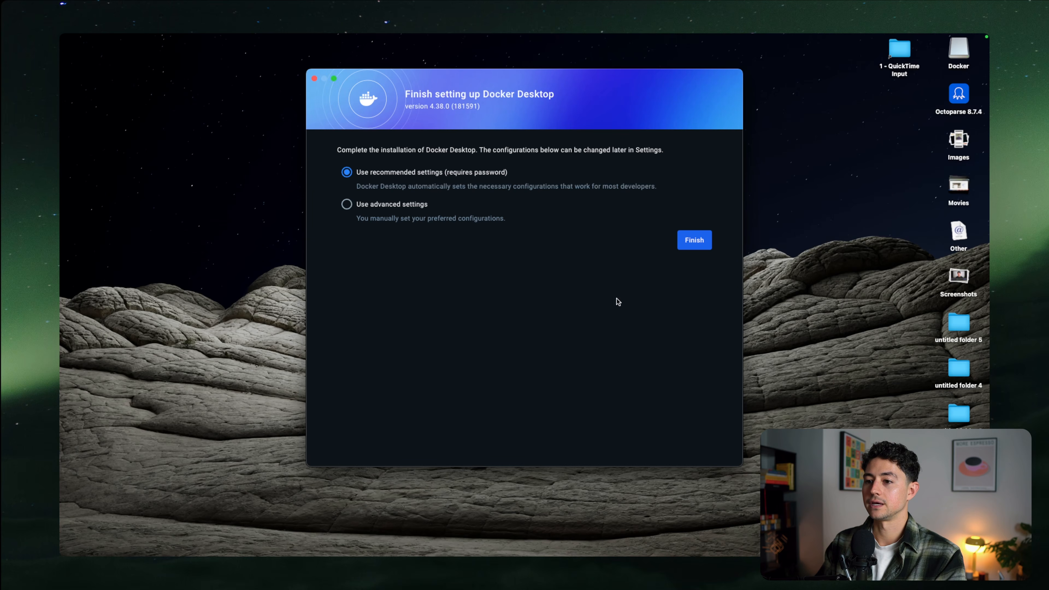
{"action": "left_click", "coordinate": [707, 241]}
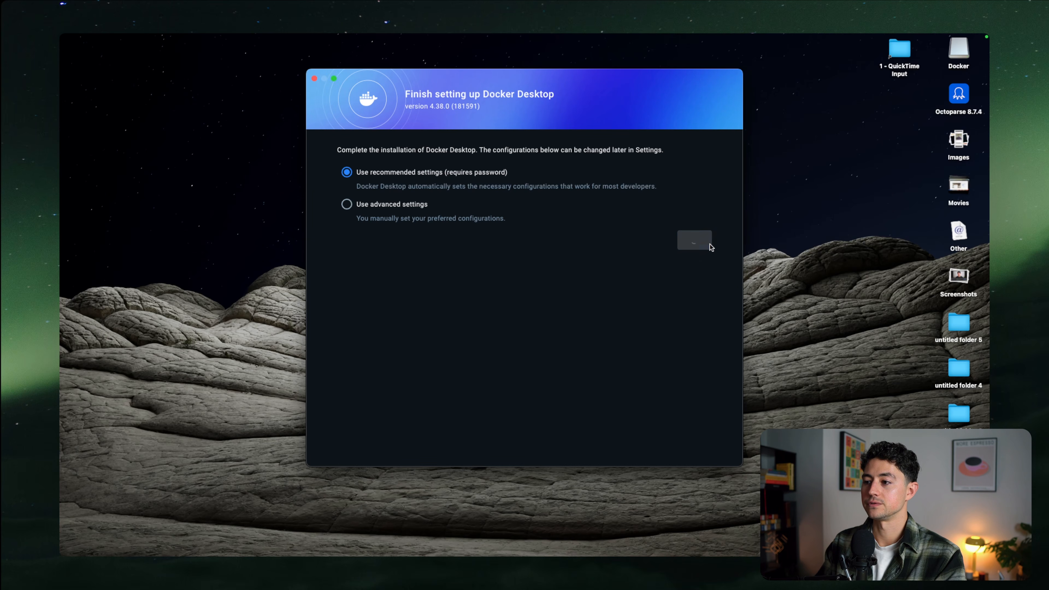
{"action": "type", "text": "•••••••••••"}
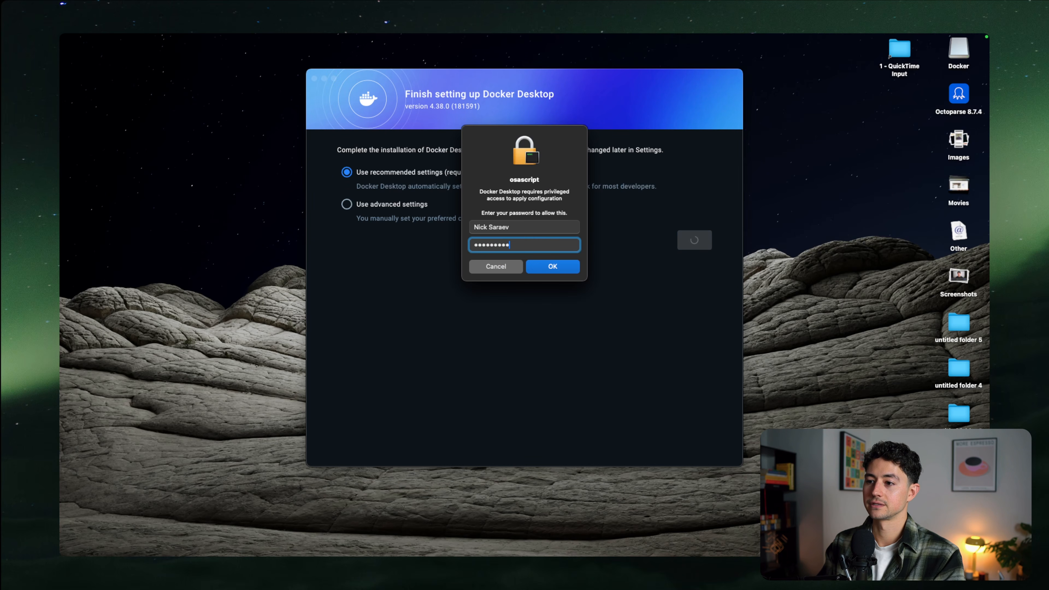
{"action": "key", "text": "Return"}
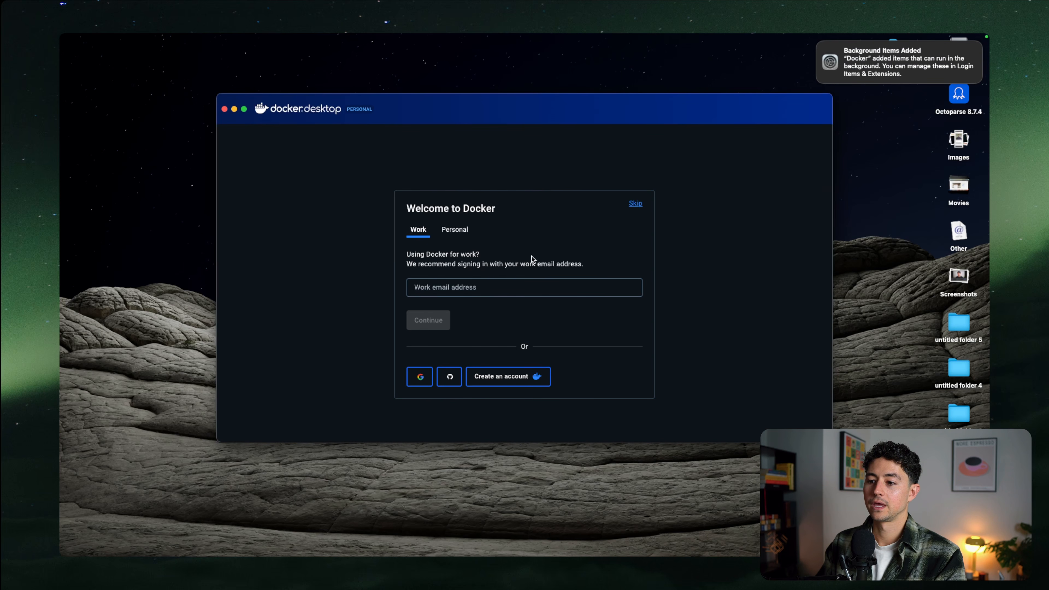
{"action": "left_click", "coordinate": [493, 287]}
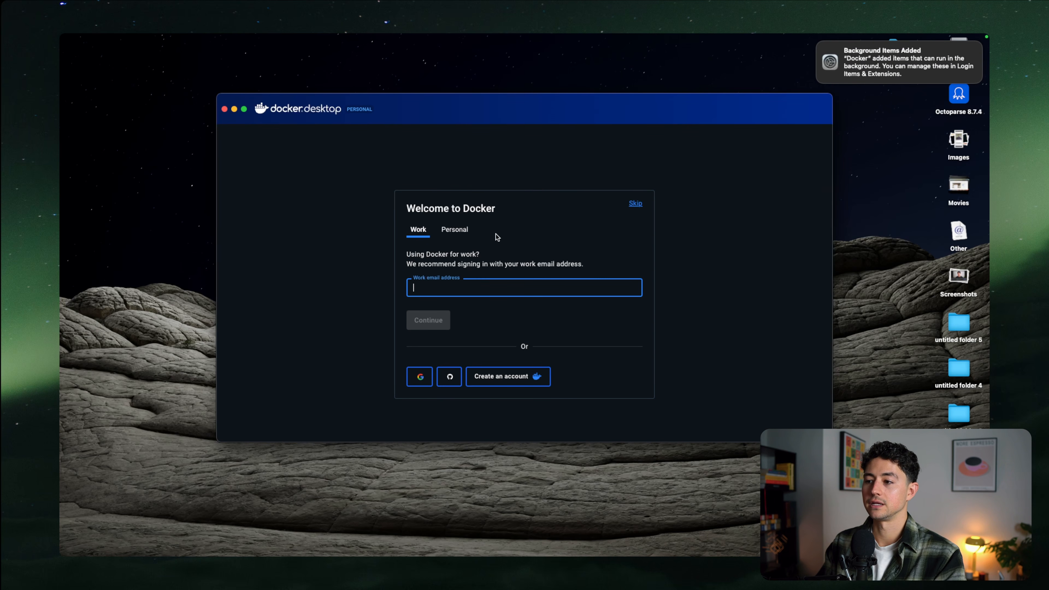
{"action": "left_click", "coordinate": [634, 207]}
{"action": "left_click", "coordinate": [629, 182]}
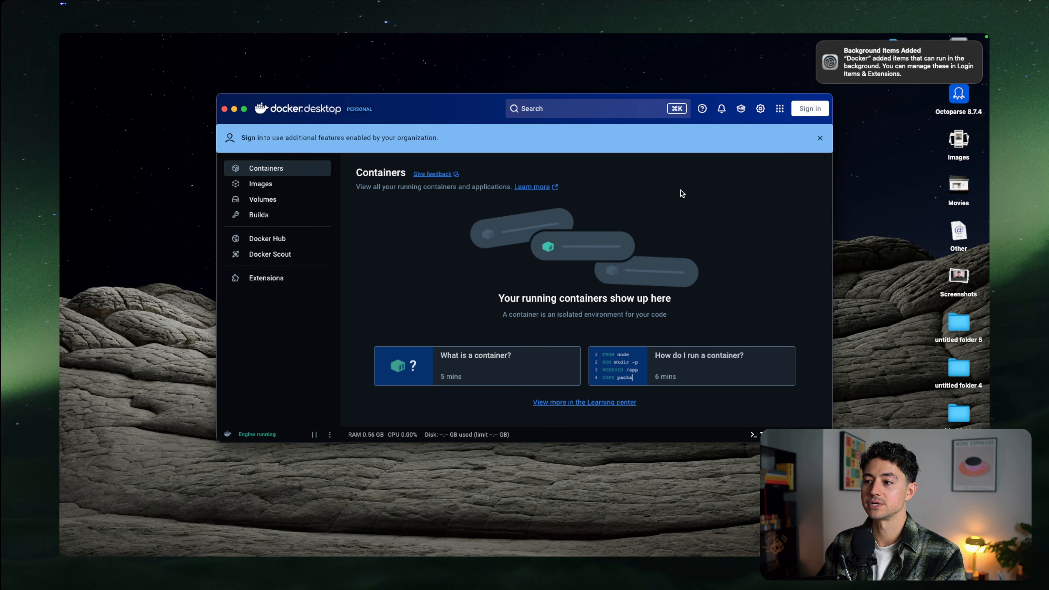
Search Docker for 'n8n' and open the n8nio/n8n image results
{"action": "left_click", "coordinate": [557, 112]}
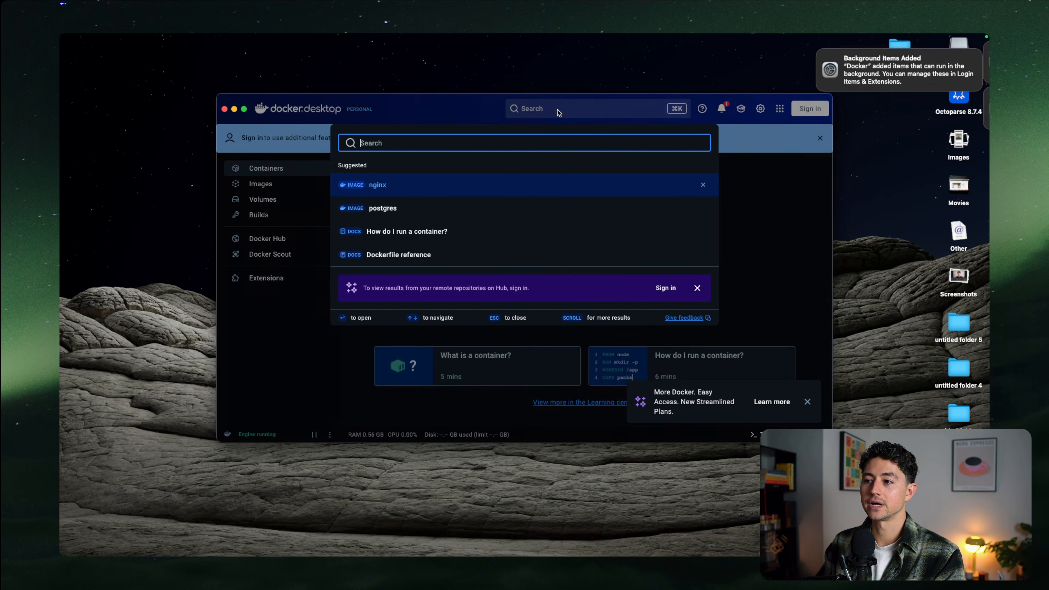
{"action": "type", "text": "sudo apt update sudo apt install docker.io sudo systemctl start docker sudo systemctl enable docker"}
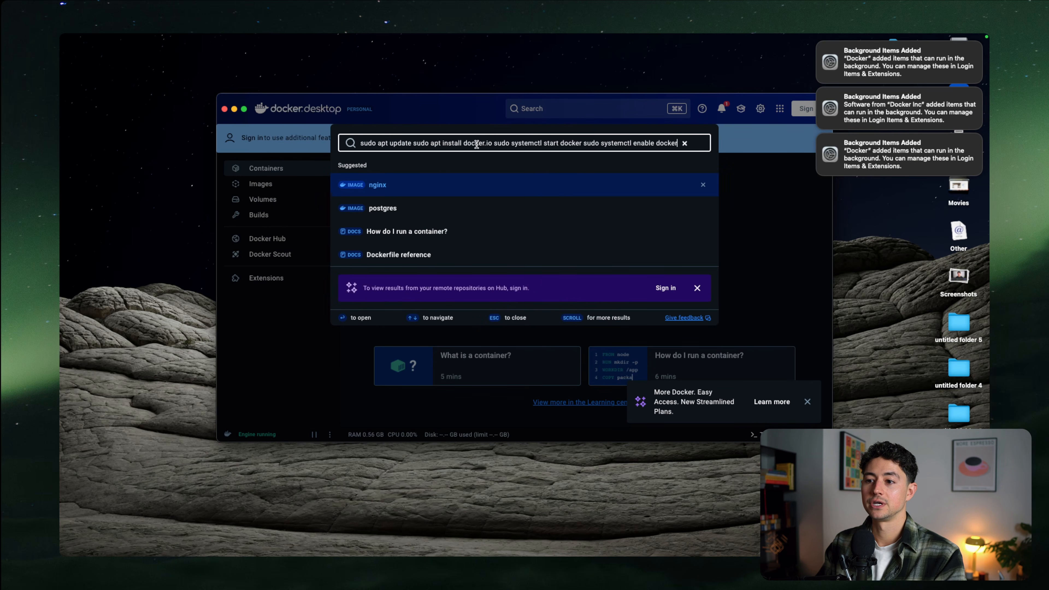
{"action": "key", "text": "super+a"}
{"action": "key", "text": "BackSpace"}
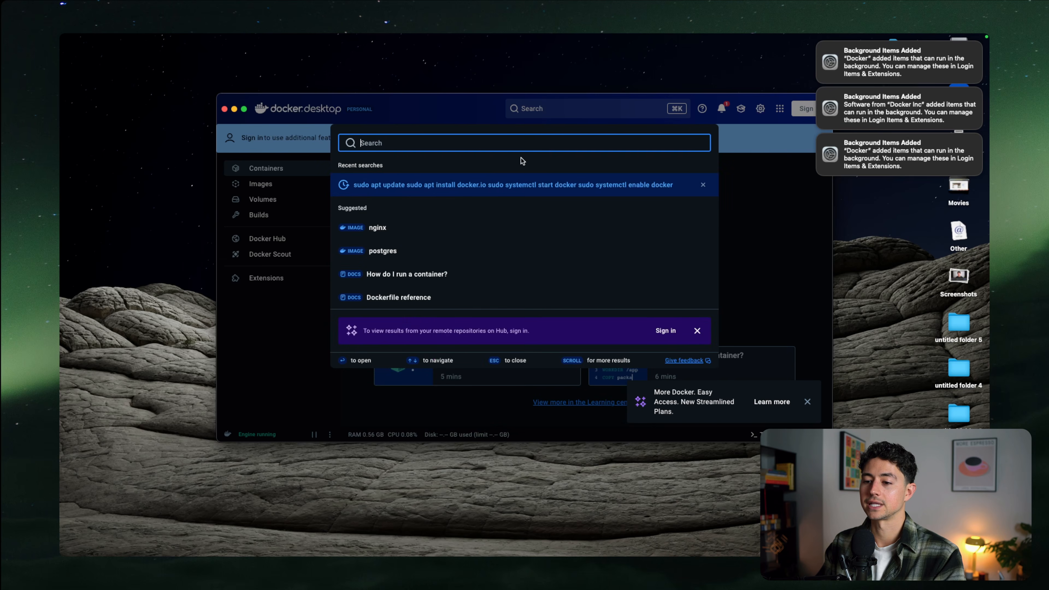
{"action": "type", "text": "n8n"}
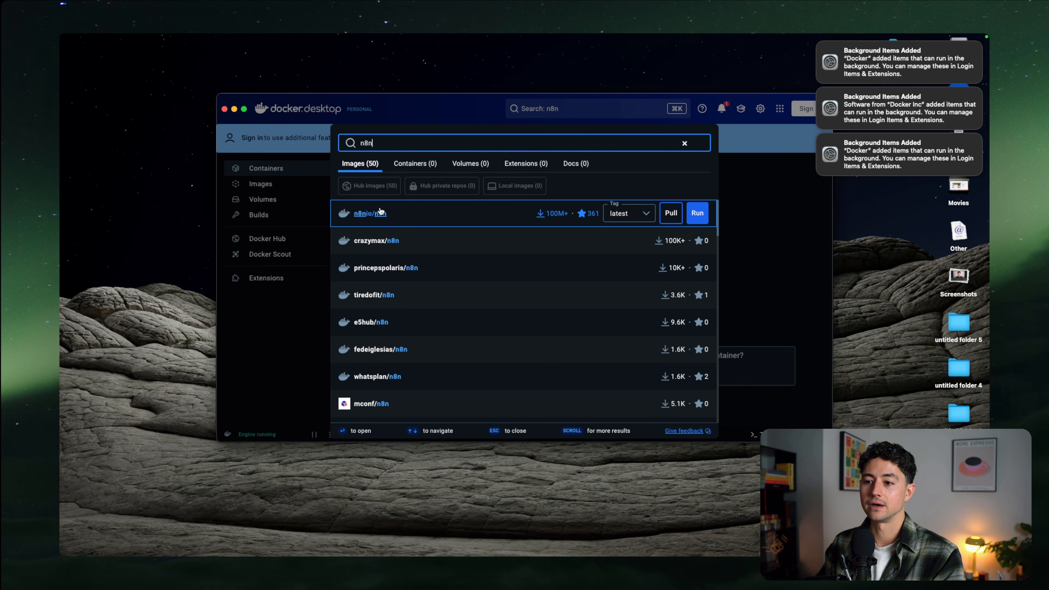
{"action": "left_click", "coordinate": [450, 223]}
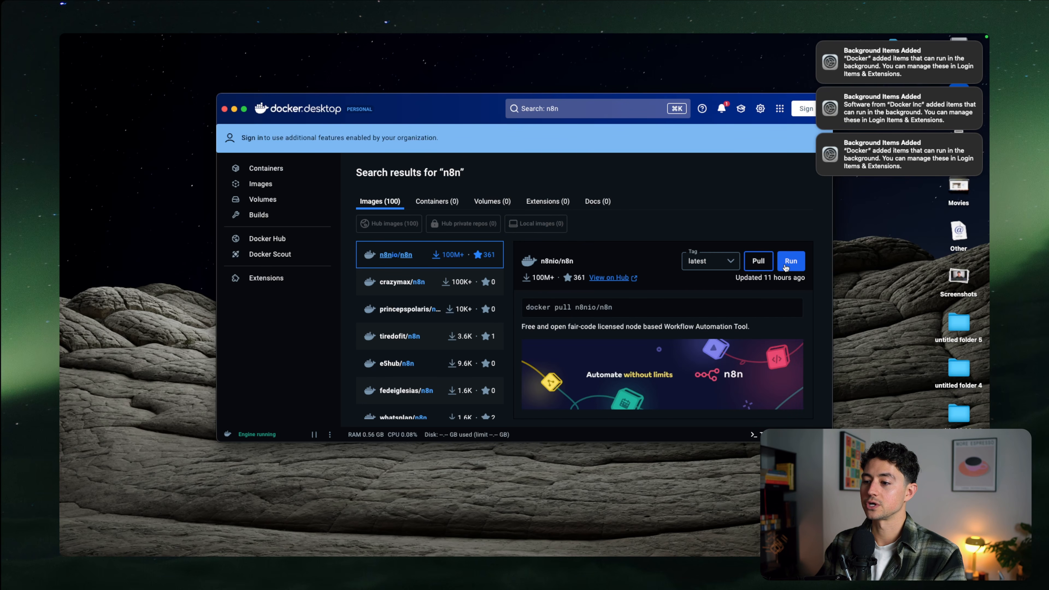
Pull the latest n8nio/n8n image
{"action": "left_click", "coordinate": [759, 261]}
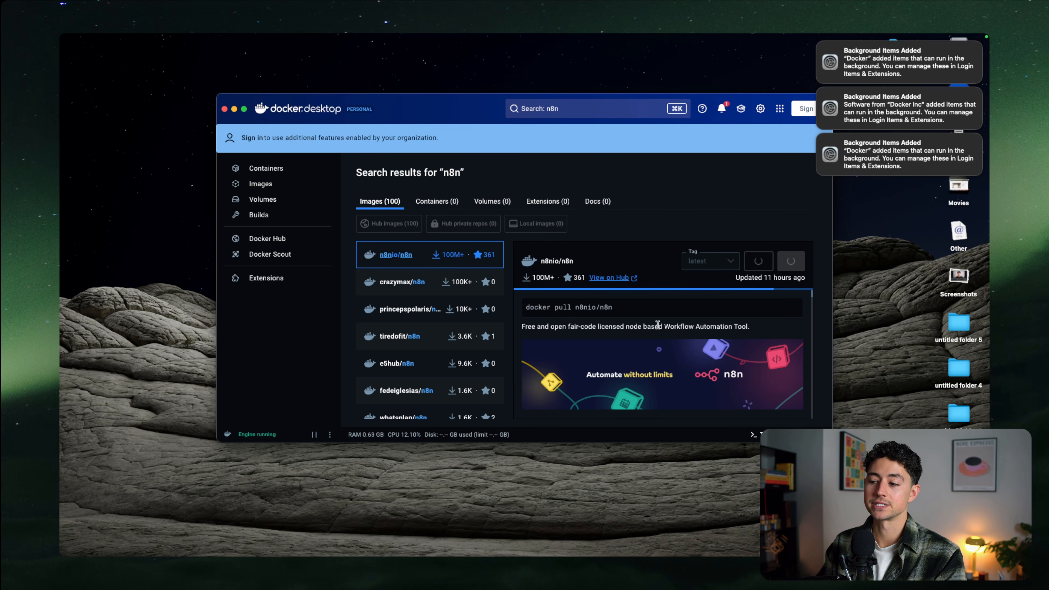
{"action": "mouse_move", "coordinate": [745, 301]}
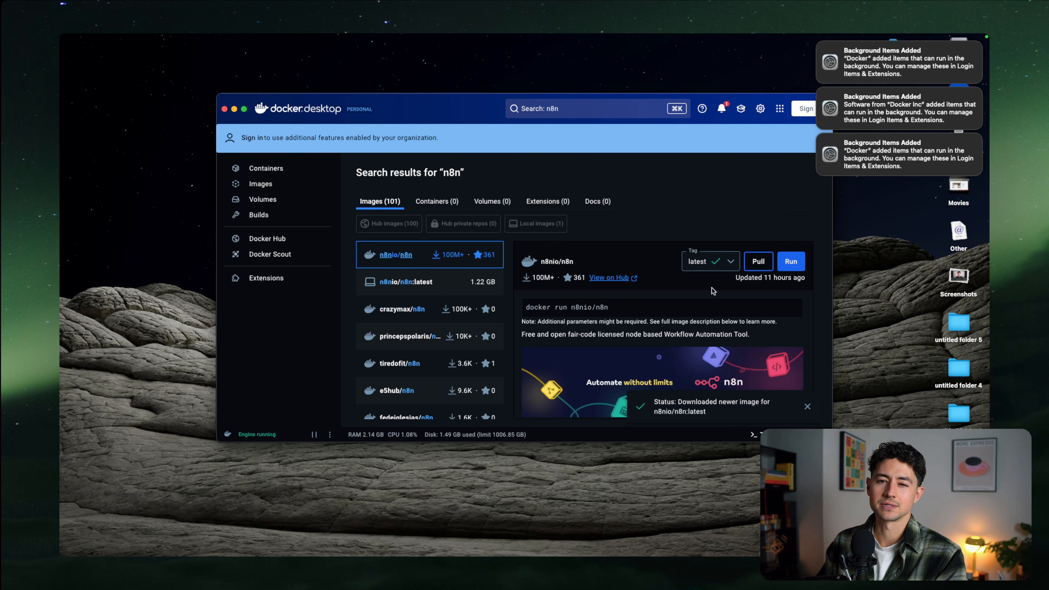
{"action": "scroll", "coordinate": [723, 292], "scroll_direction": "down", "scroll_amount": 3}
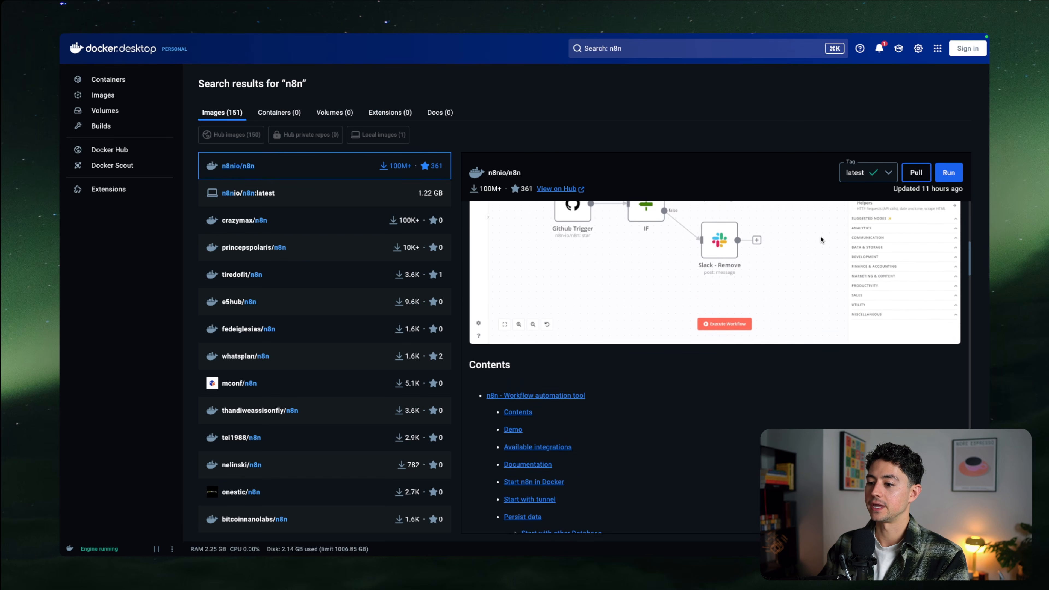
{"action": "scroll", "coordinate": [820, 236], "scroll_direction": "up", "scroll_amount": 5}
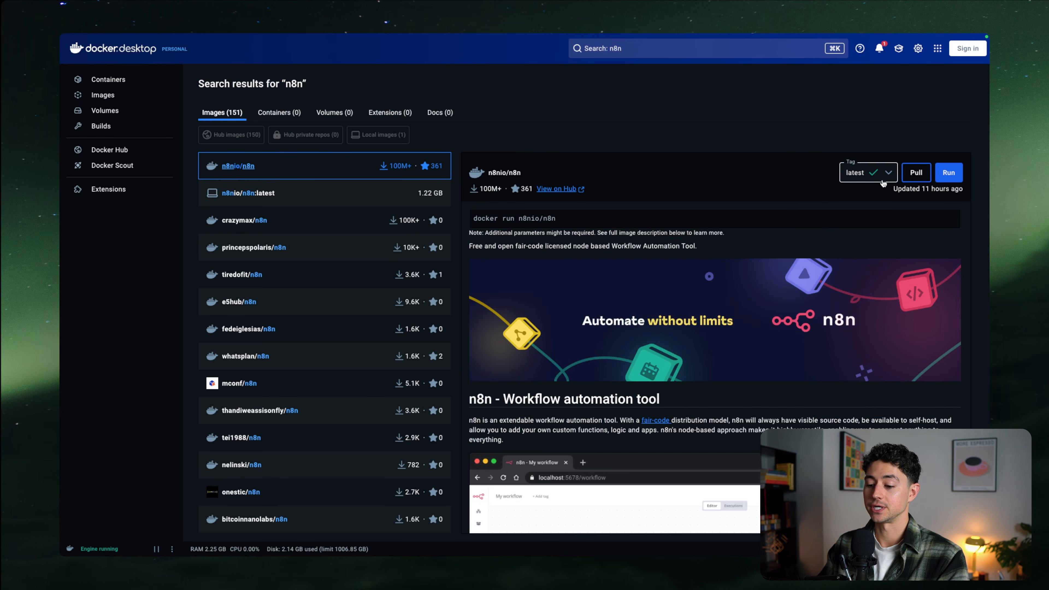
Run a named n8n container on host port 5678 and open n8n at localhost:5678
{"action": "left_click", "coordinate": [943, 177]}
{"action": "left_click", "coordinate": [655, 298]}
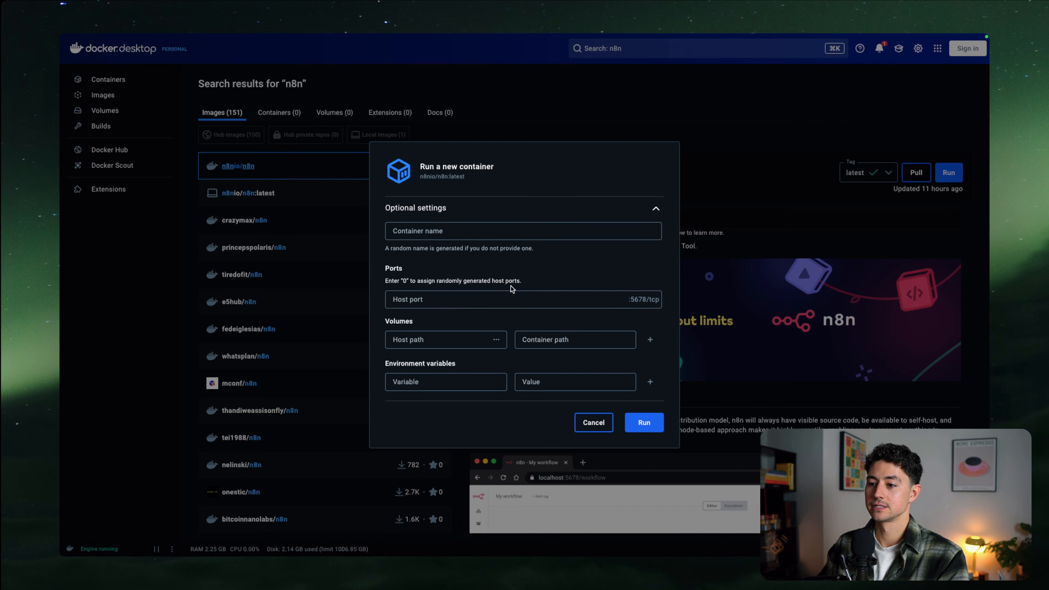
{"action": "left_click", "coordinate": [498, 301]}
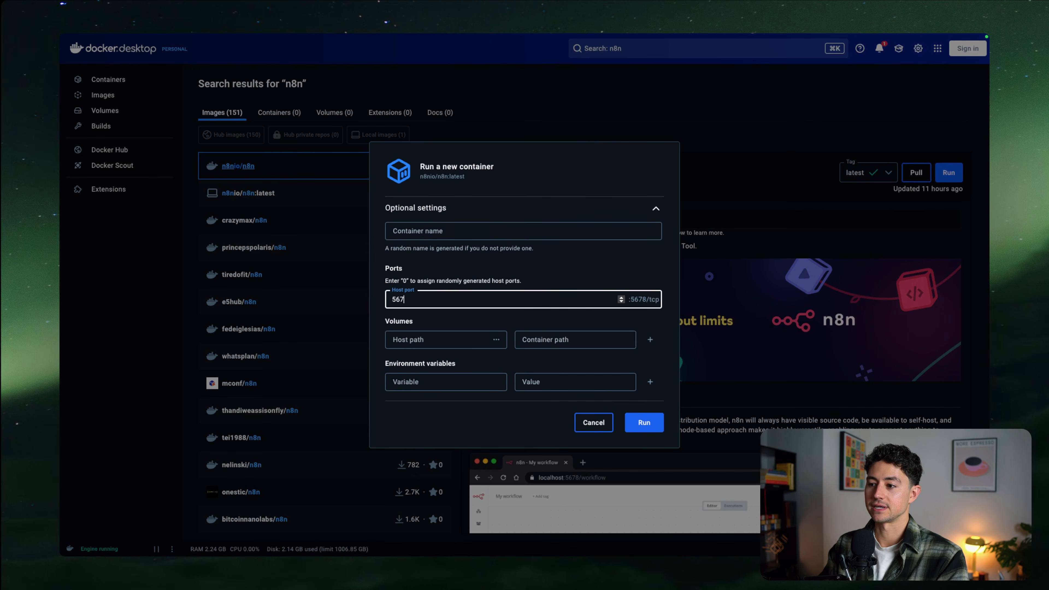
{"action": "left_click", "coordinate": [491, 339]}
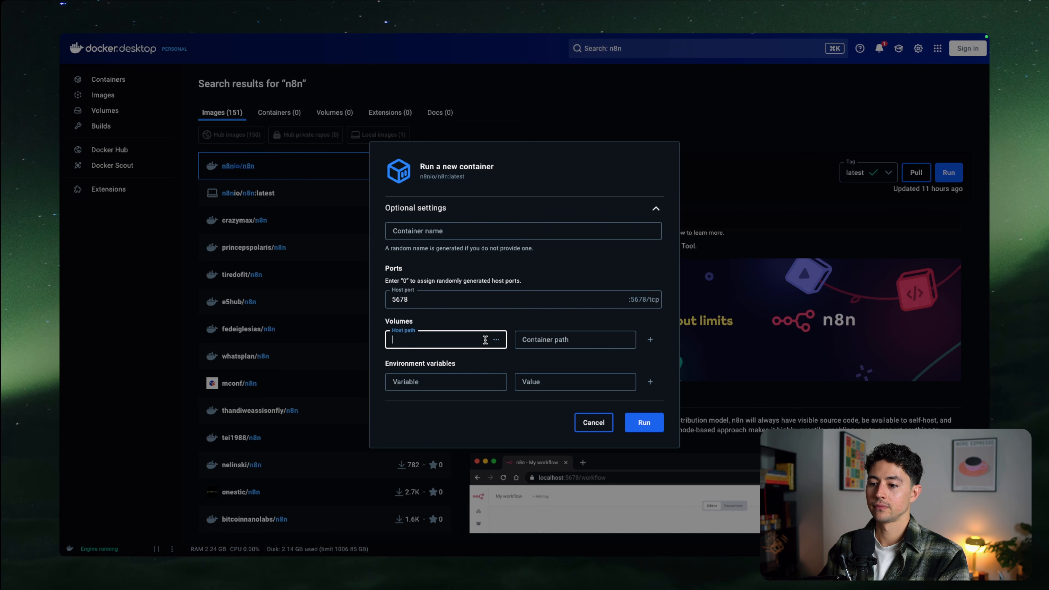
{"action": "left_click", "coordinate": [468, 375]}
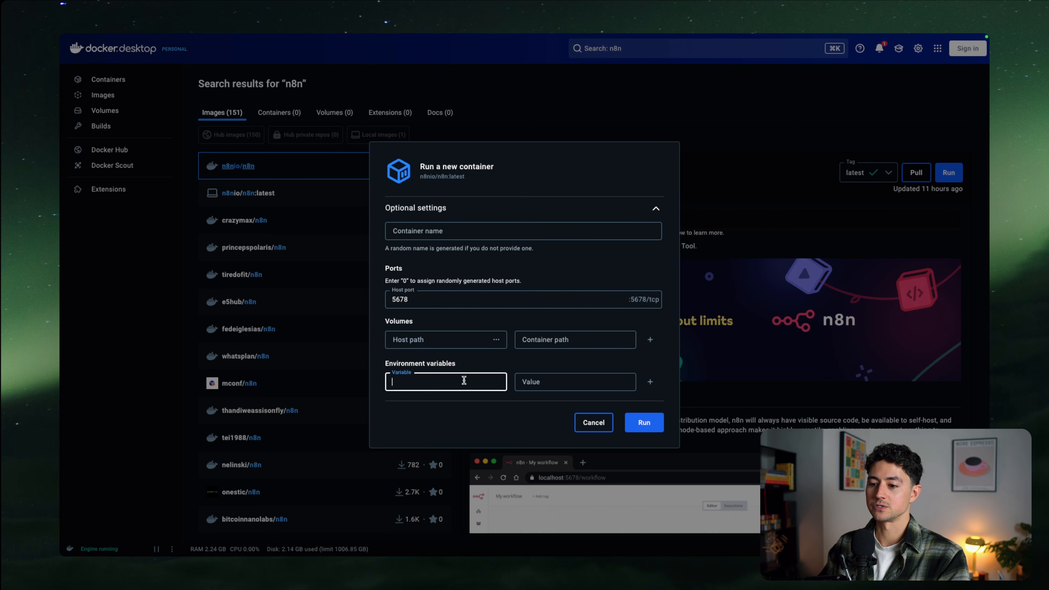
{"action": "left_click", "coordinate": [521, 232]}
{"action": "type", "text": "n8n-nick"}
{"action": "left_click", "coordinate": [464, 263]}
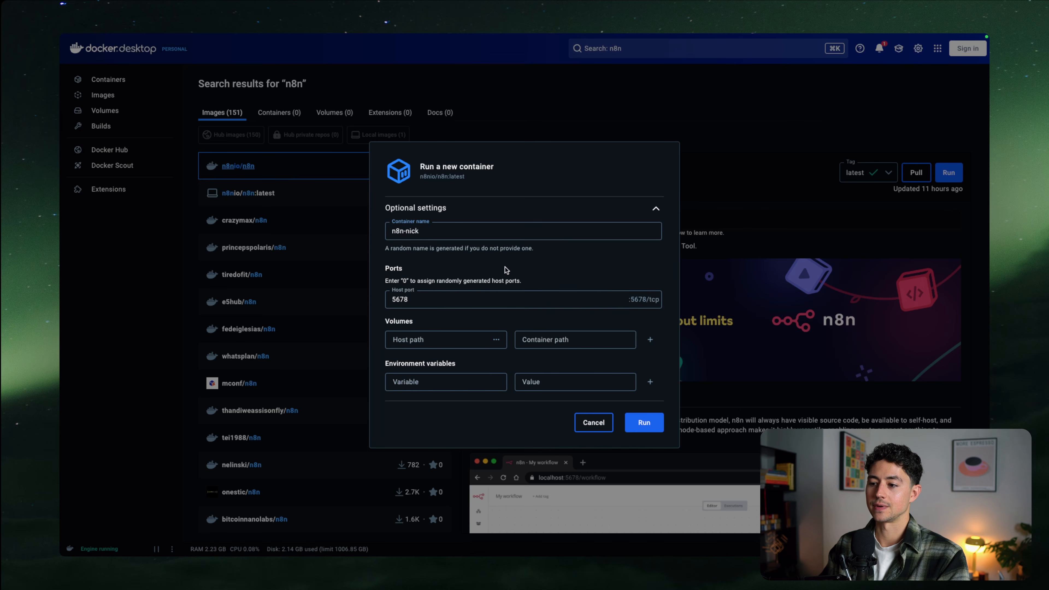
{"action": "left_click", "coordinate": [637, 429]}
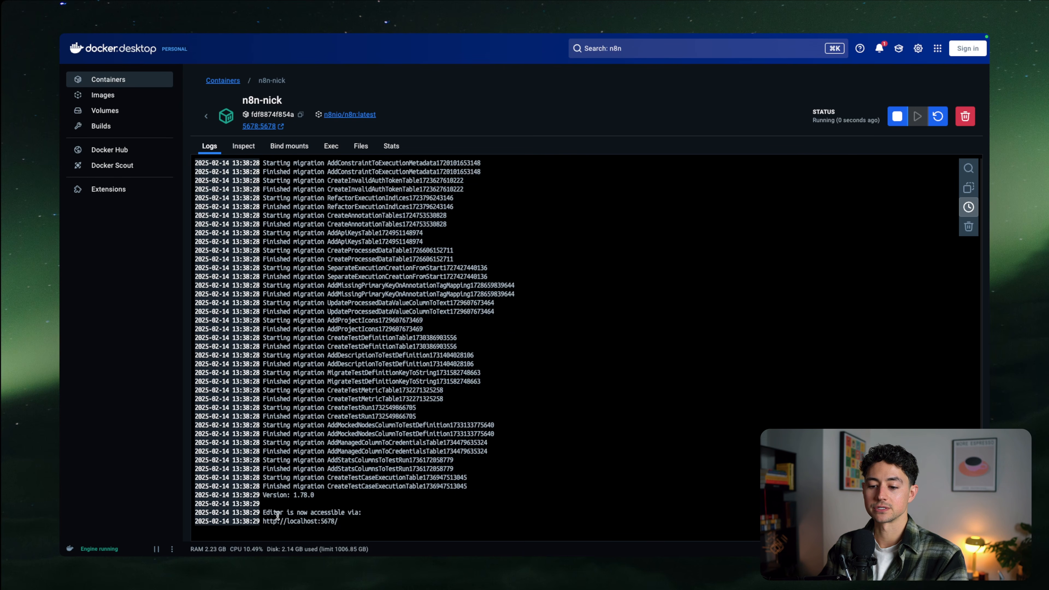
{"action": "left_click", "coordinate": [286, 520]}
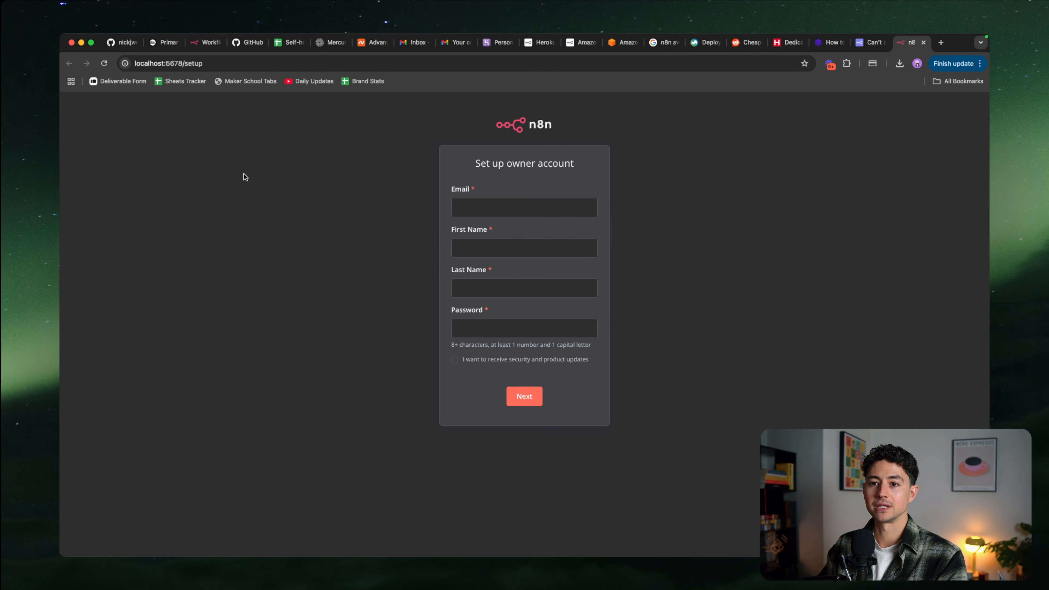
Create the owner account with the user's e-mail, first name, last name and a password
{"action": "left_click", "coordinate": [495, 209]}
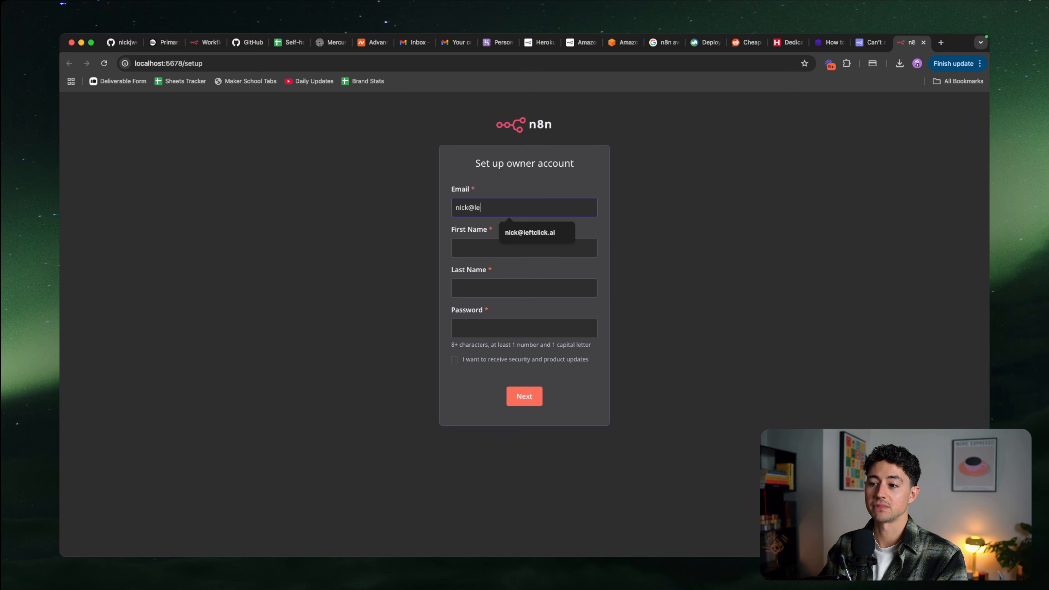
{"action": "key", "text": "Tab"}
{"action": "type", "text": "Nickolas"}
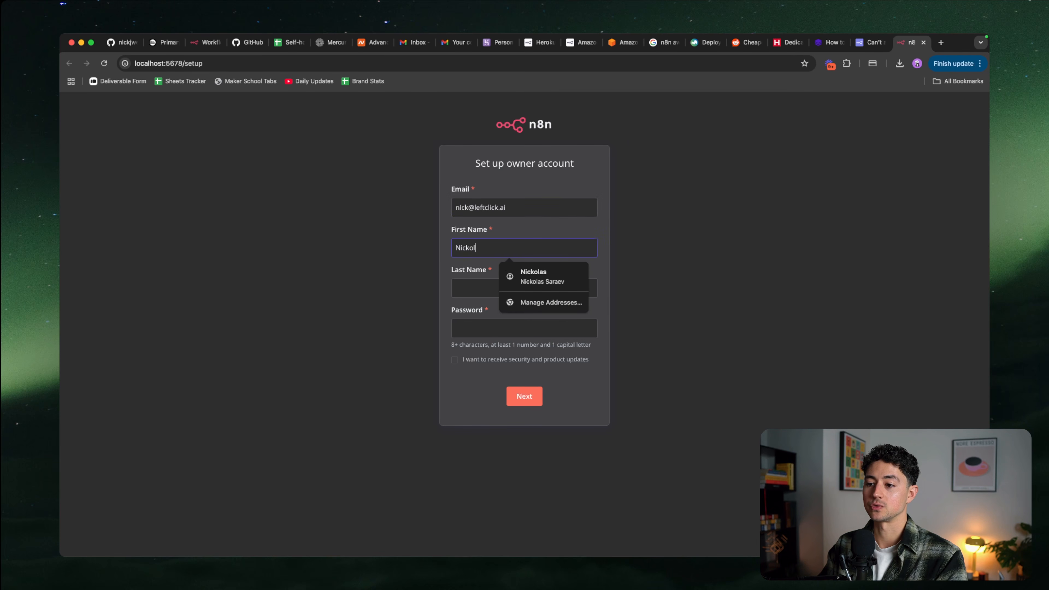
{"action": "key", "text": "Tab"}
{"action": "type", "text": "Saraev"}
{"action": "key", "text": "Tab"}
{"action": "type", "text": "••"}
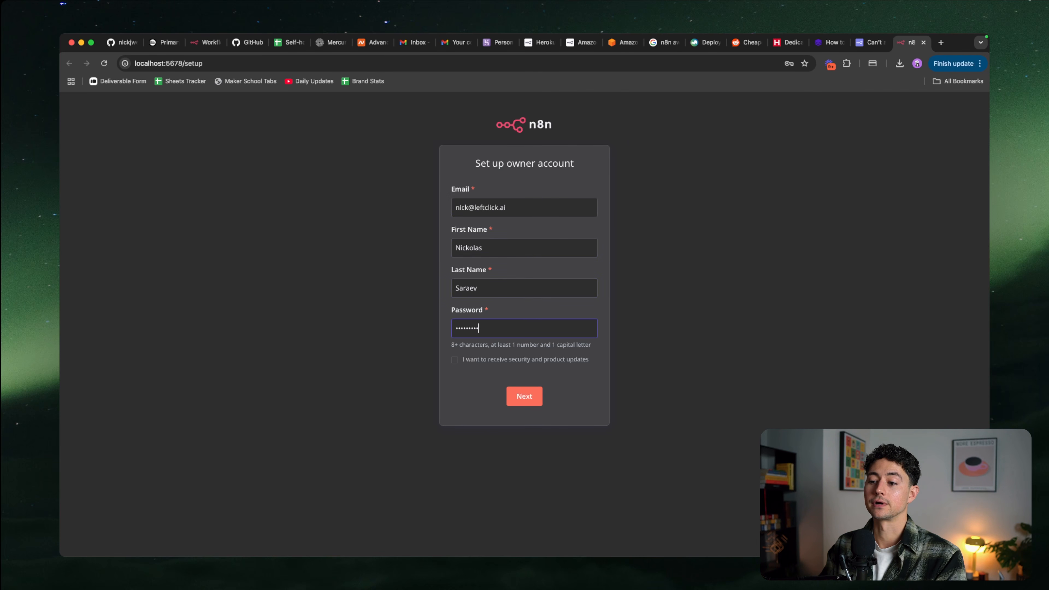
{"action": "left_click", "coordinate": [527, 397]}
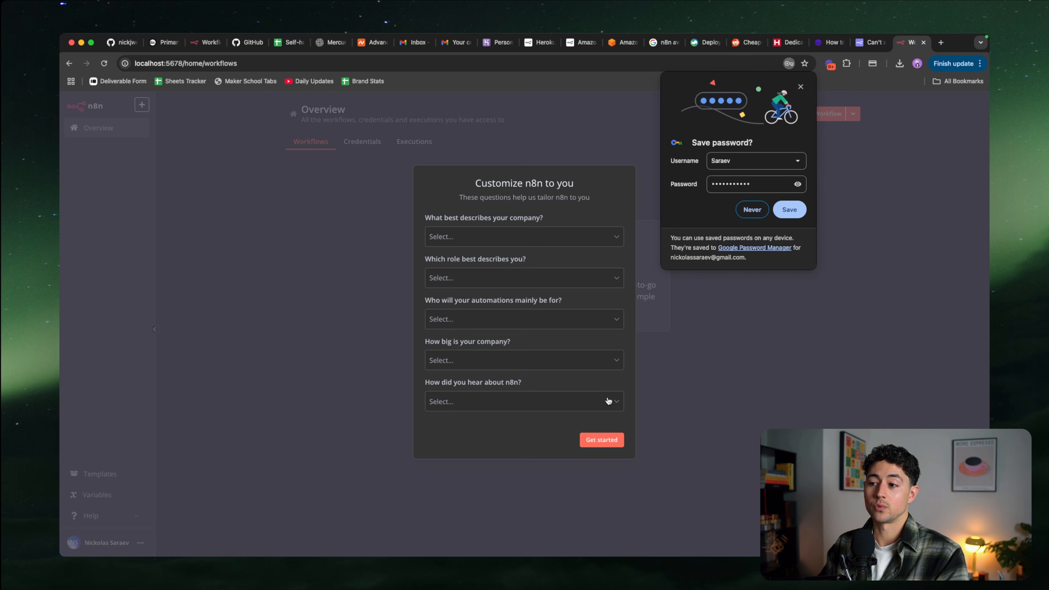
Answer the survey: Software as a service, Business Owner, Myself, less than 20 people, Google
{"action": "left_click", "coordinate": [546, 236]}
{"action": "left_click", "coordinate": [496, 260]}
{"action": "left_click", "coordinate": [534, 278]}
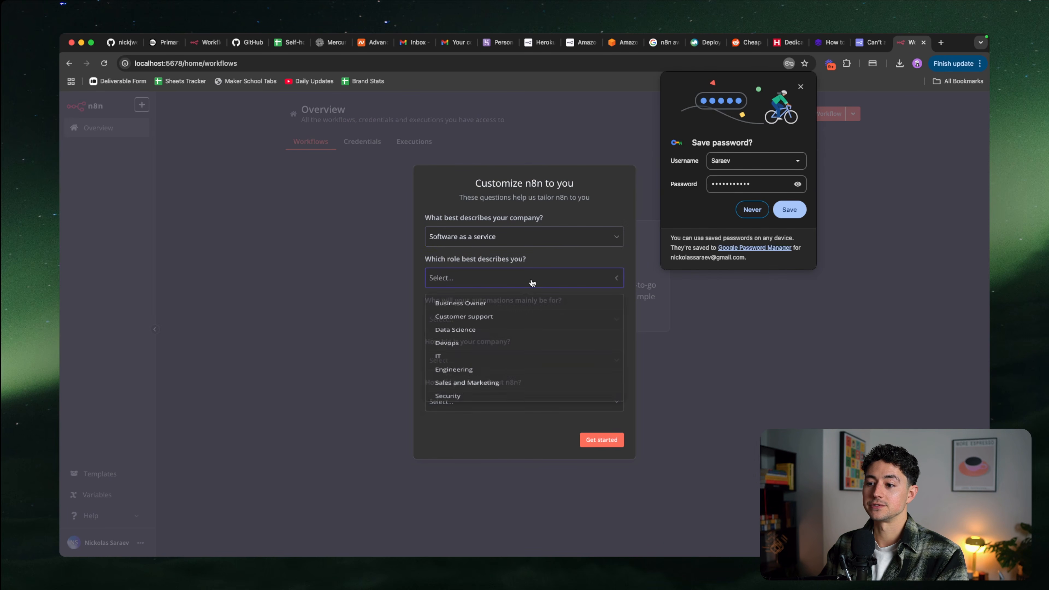
{"action": "left_click", "coordinate": [523, 297]}
{"action": "left_click", "coordinate": [523, 319]}
{"action": "left_click", "coordinate": [523, 319]}
{"action": "left_click", "coordinate": [523, 319]}
{"action": "left_click", "coordinate": [512, 346]}
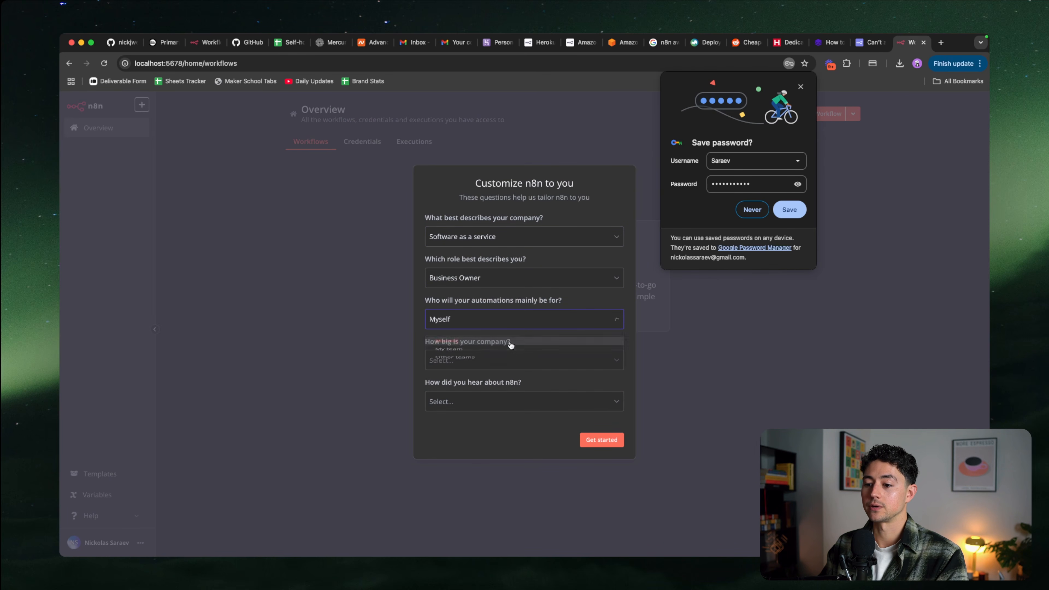
{"action": "left_click", "coordinate": [513, 362]}
{"action": "left_click", "coordinate": [512, 386]}
{"action": "left_click", "coordinate": [511, 401]}
{"action": "left_click", "coordinate": [537, 430]}
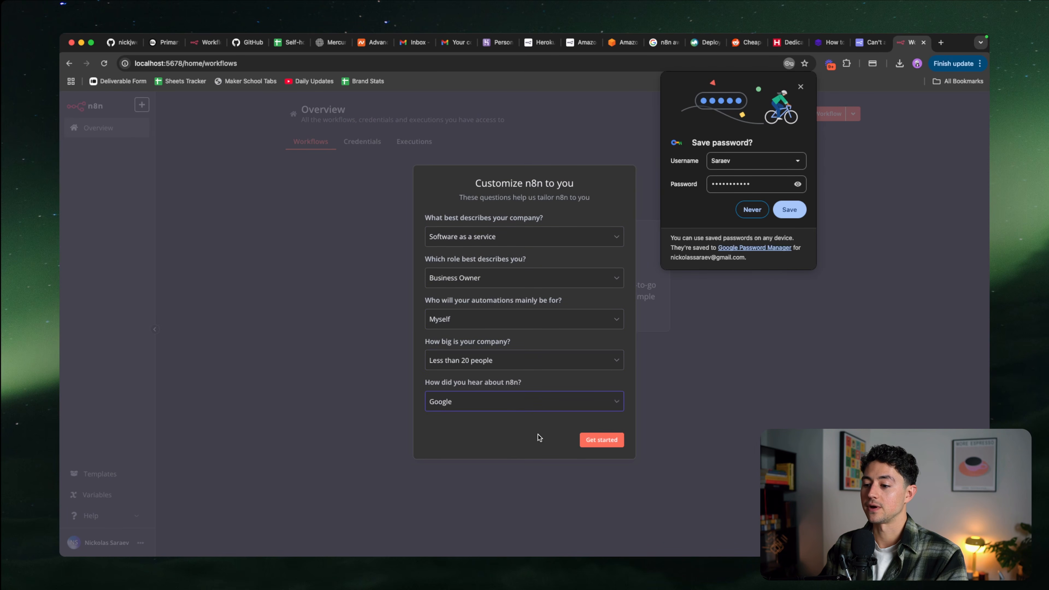
{"action": "left_click", "coordinate": [582, 440]}
Skip the licence offer, decline saving the password, and start a blank workflow from scratch
{"action": "left_click", "coordinate": [422, 430]}
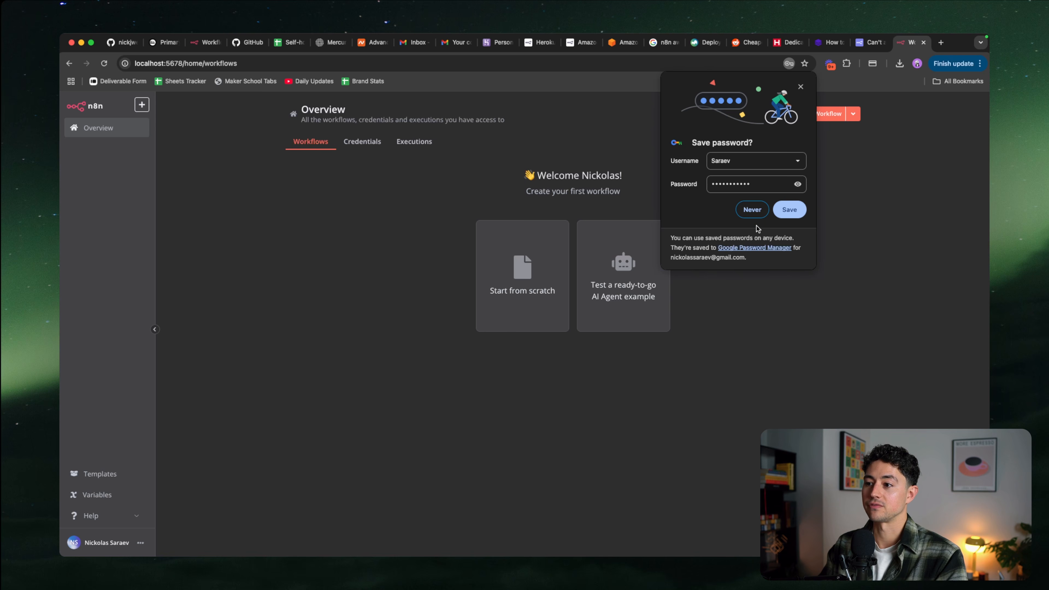
{"action": "left_click", "coordinate": [754, 210]}
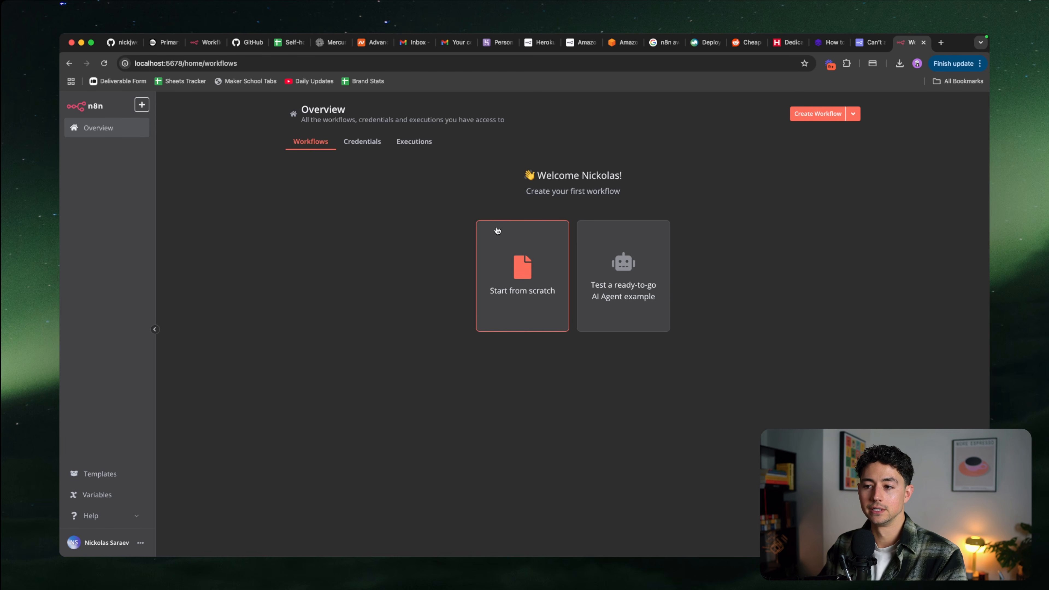
{"action": "left_click", "coordinate": [502, 252]}
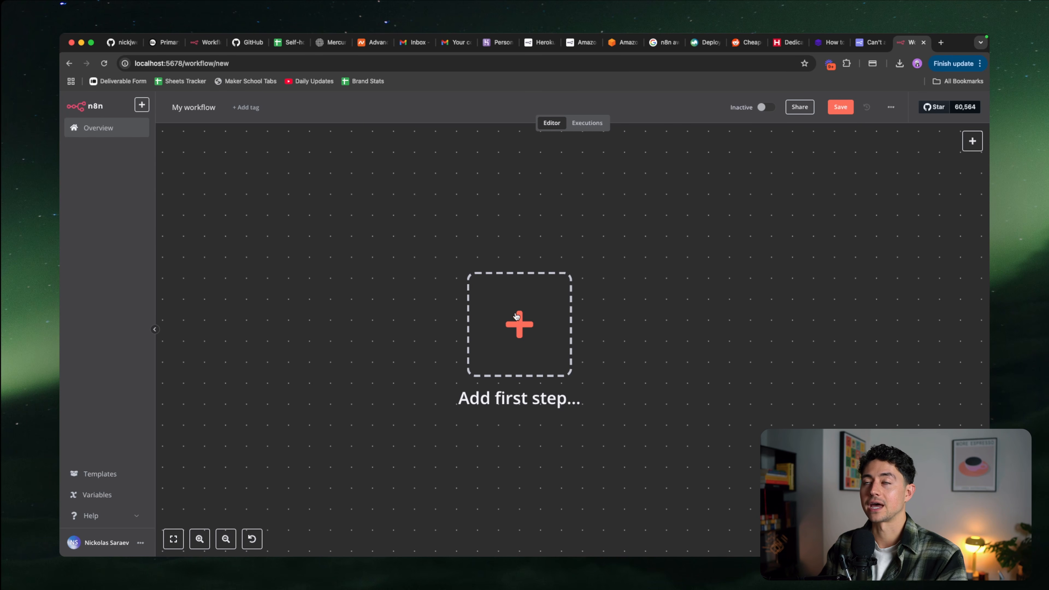
{"action": "left_click", "coordinate": [508, 347]}
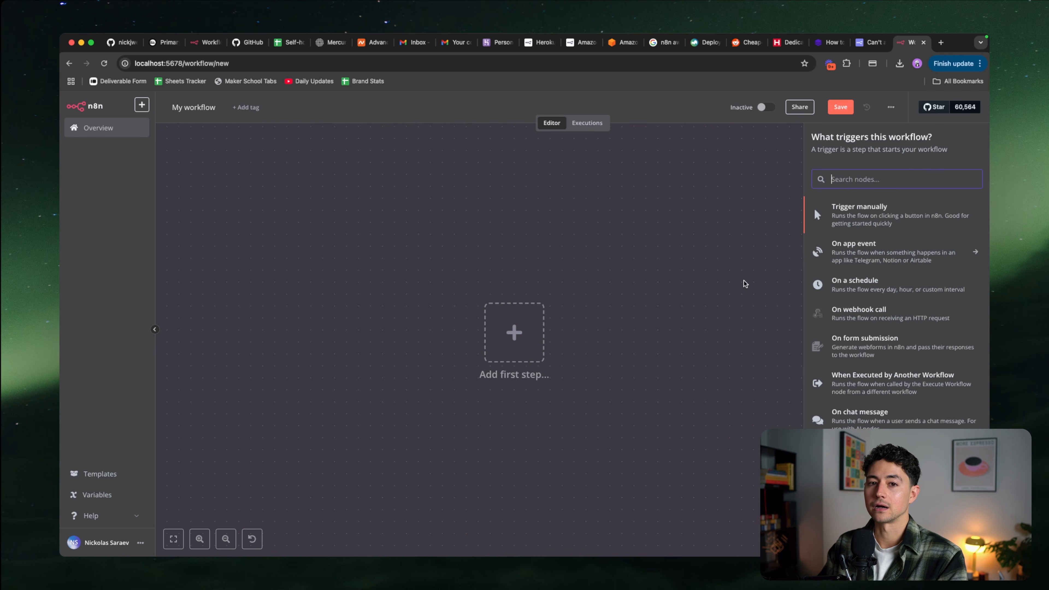
{"action": "left_click", "coordinate": [677, 291]}
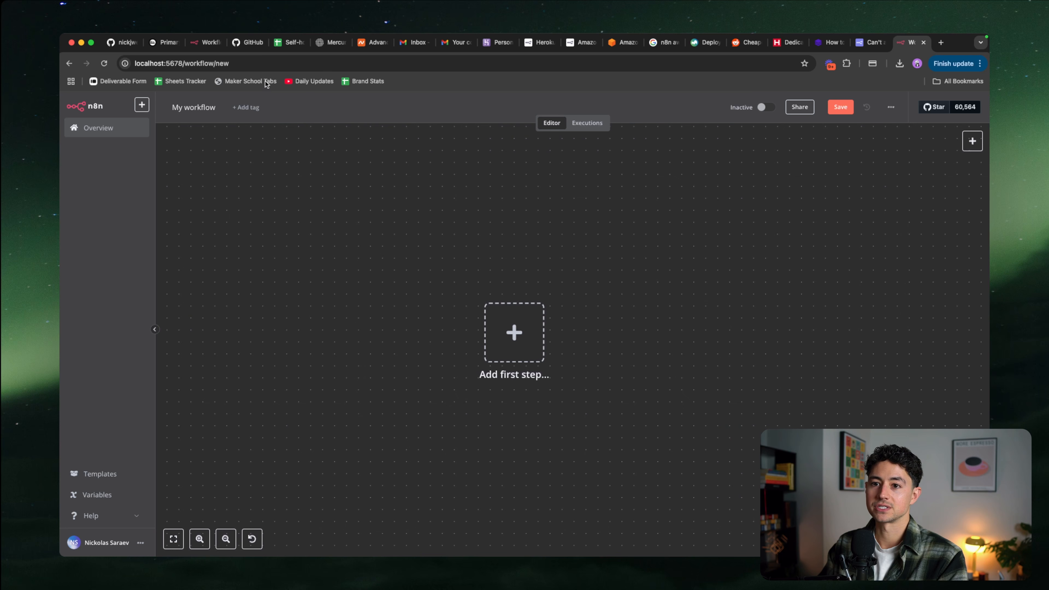
Check the localhost:5678 address, add a GET Webhook trigger, and return to Docker Desktop
{"action": "left_click", "coordinate": [139, 61]}
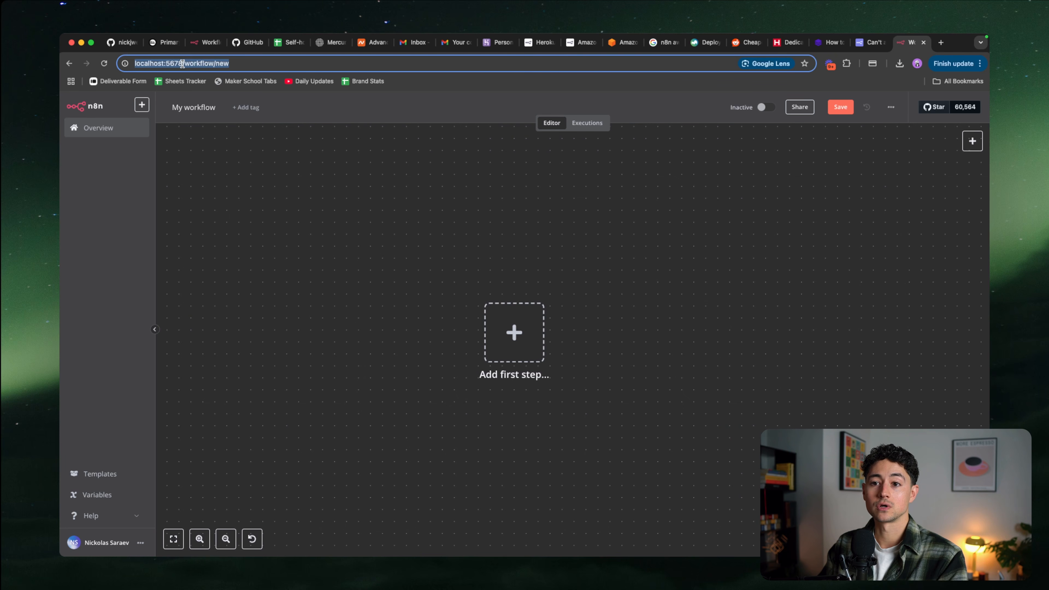
{"action": "left_click_drag", "start_coordinate": [184, 64], "coordinate": [135, 64]}
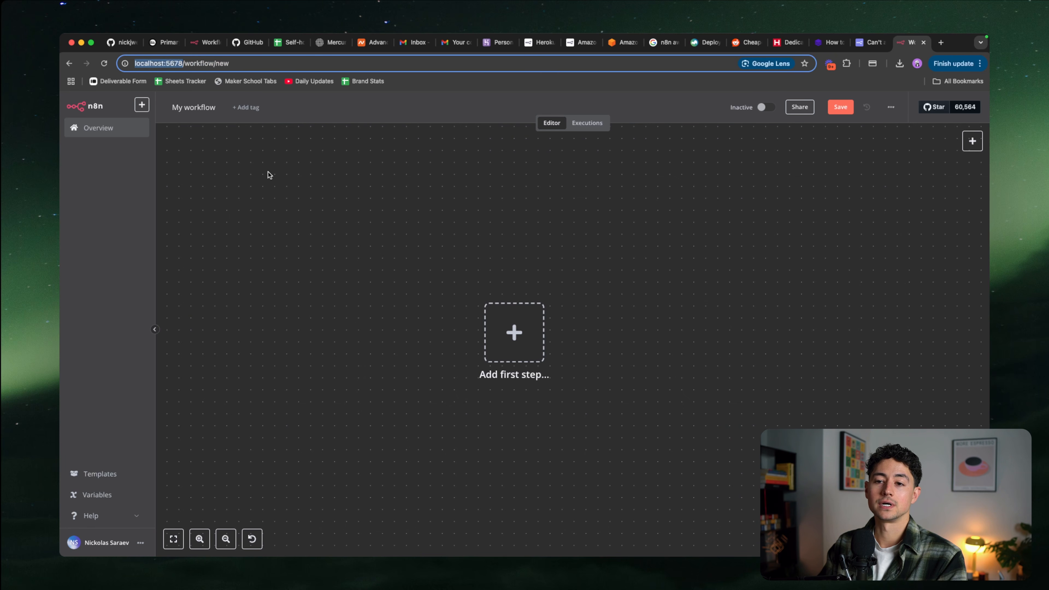
{"action": "left_click", "coordinate": [514, 331]}
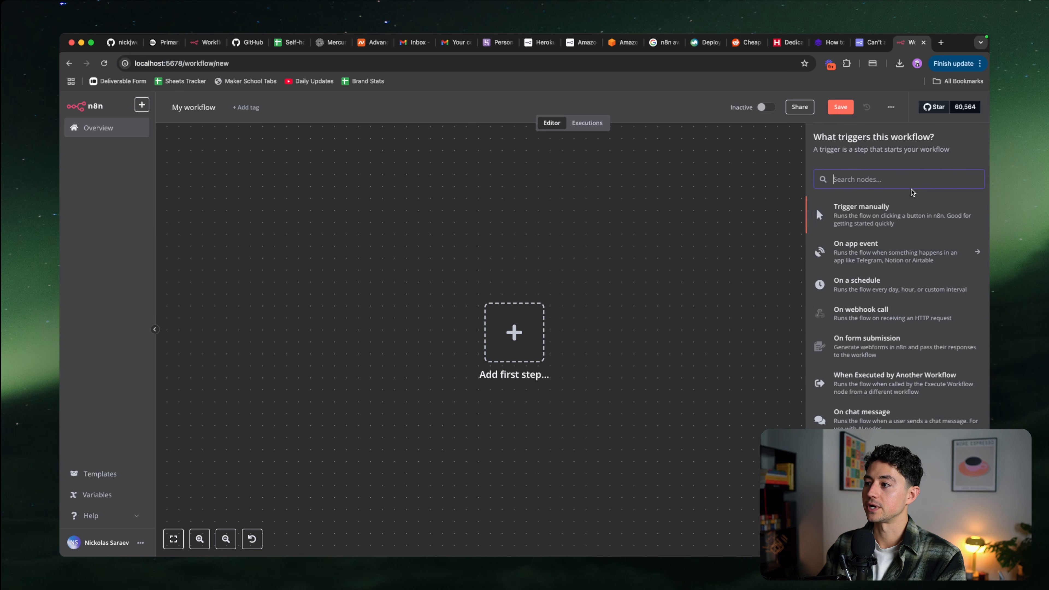
{"action": "type", "text": "weh"}
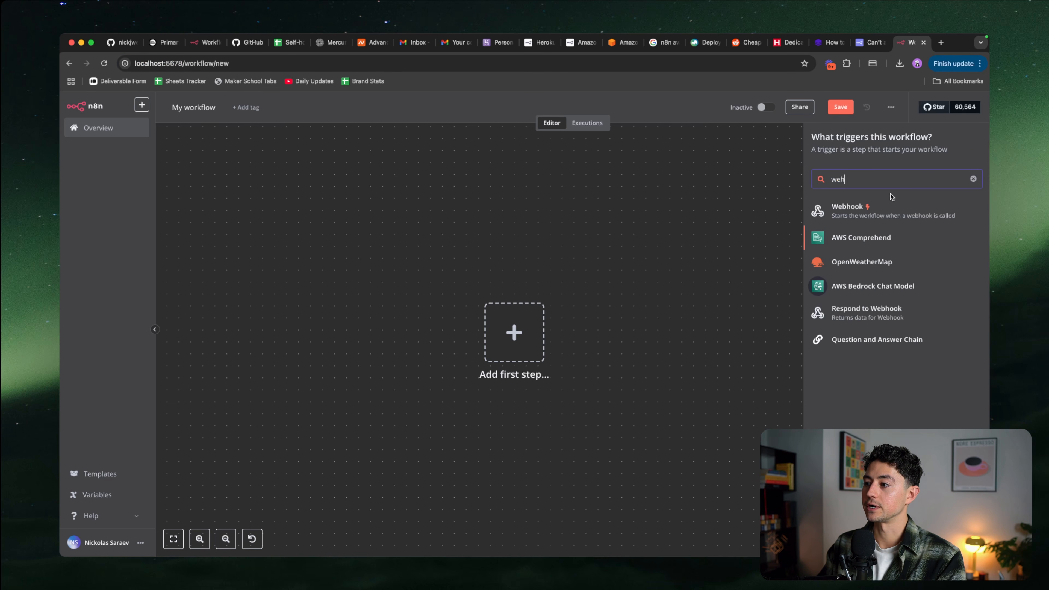
{"action": "left_click", "coordinate": [883, 215]}
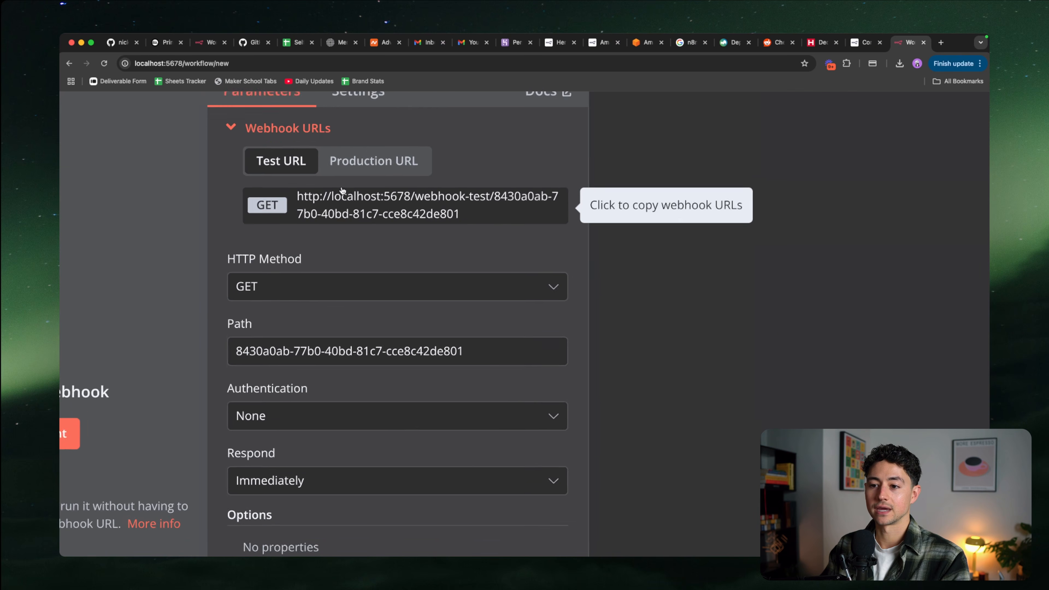
{"action": "scroll", "coordinate": [342, 191], "scroll_direction": "down", "scroll_amount": 5}
{"action": "left_click", "coordinate": [579, 104]}
{"action": "key", "text": "super+Tab"}
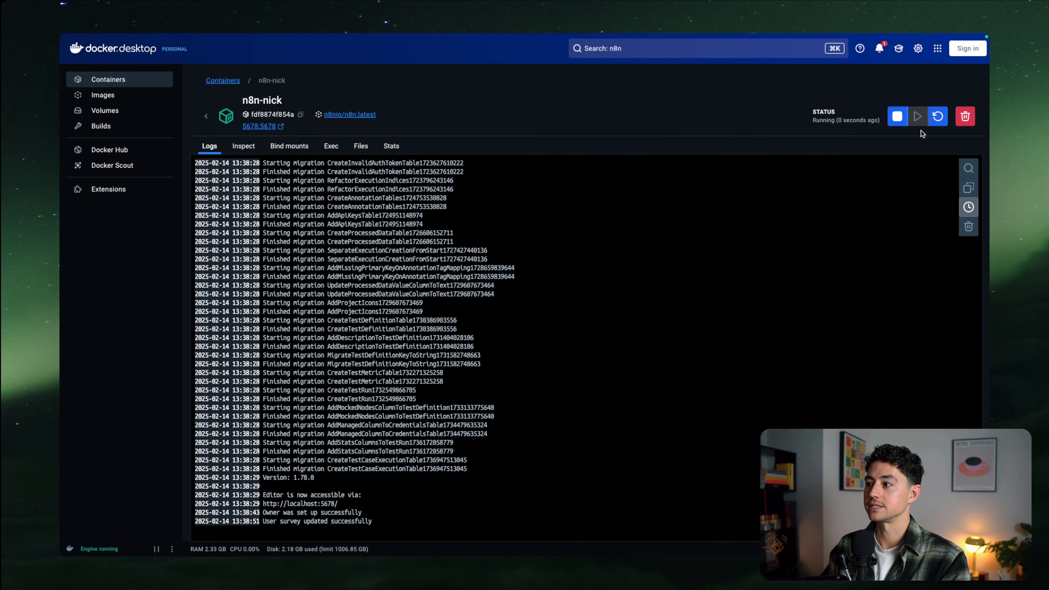
Stop and delete the n8n-nick container, then find the official n8nio/n8n image
{"action": "left_click", "coordinate": [895, 116]}
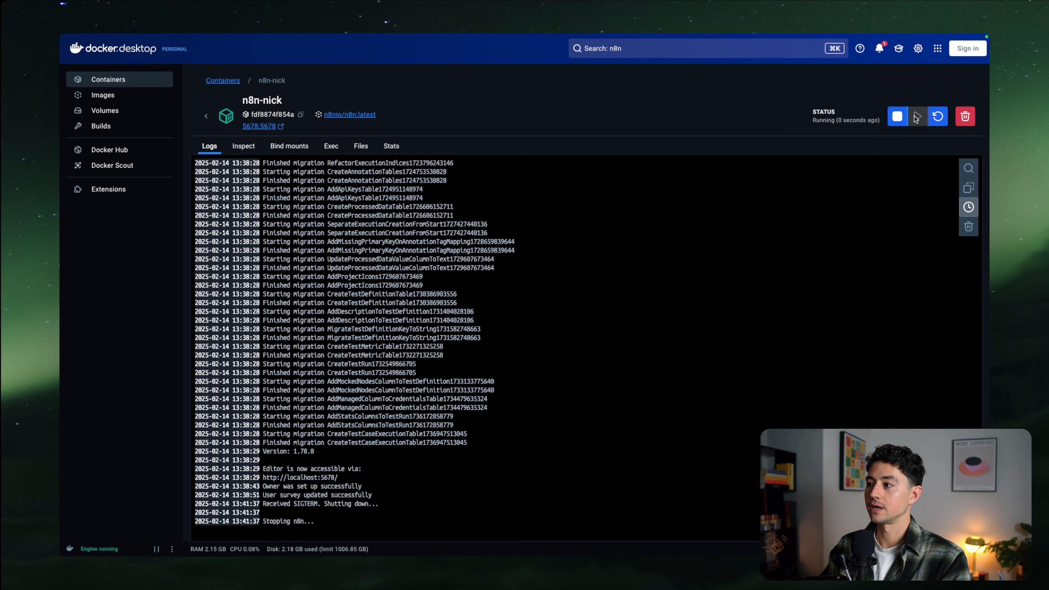
{"action": "left_click", "coordinate": [965, 116]}
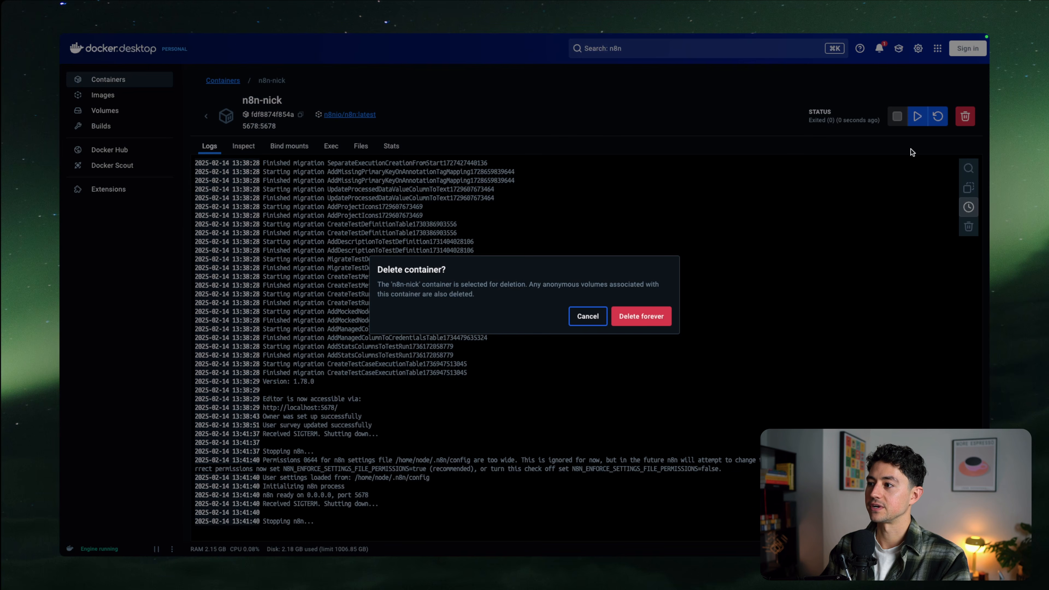
{"action": "left_click", "coordinate": [641, 316]}
{"action": "left_click", "coordinate": [619, 48]}
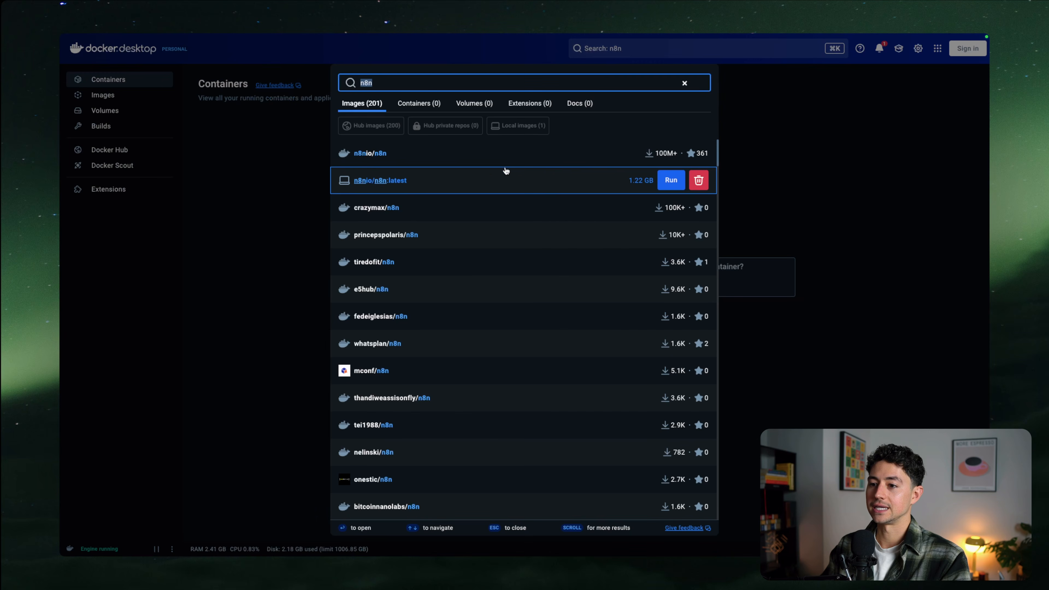
{"action": "left_click", "coordinate": [474, 177]}
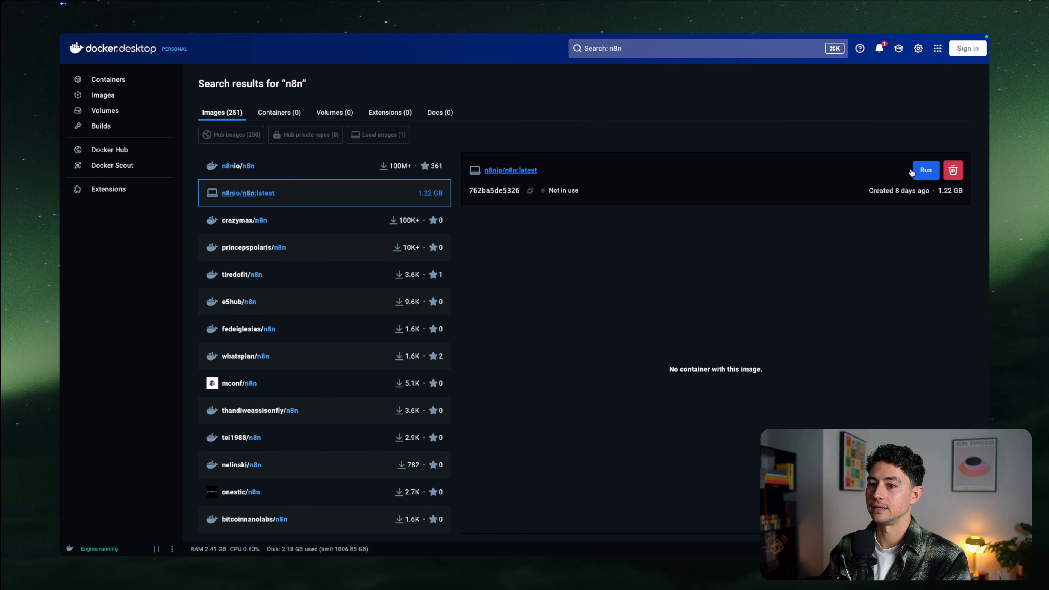
{"action": "left_click", "coordinate": [331, 169]}
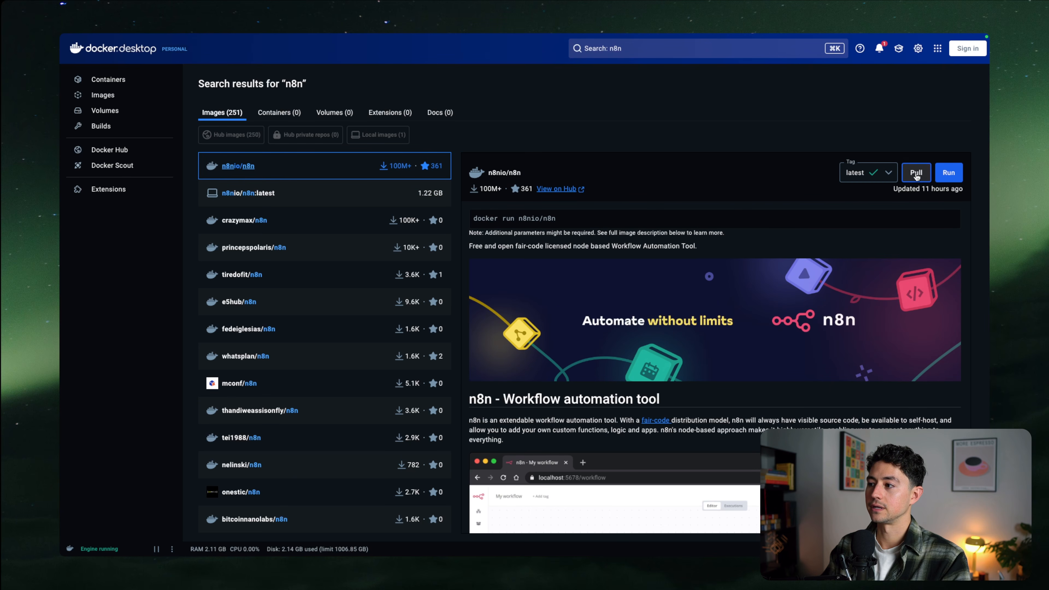
Start a new n8n run with a WEBHOOK_URL environment variable set to the webhook domain
{"action": "left_click", "coordinate": [948, 178]}
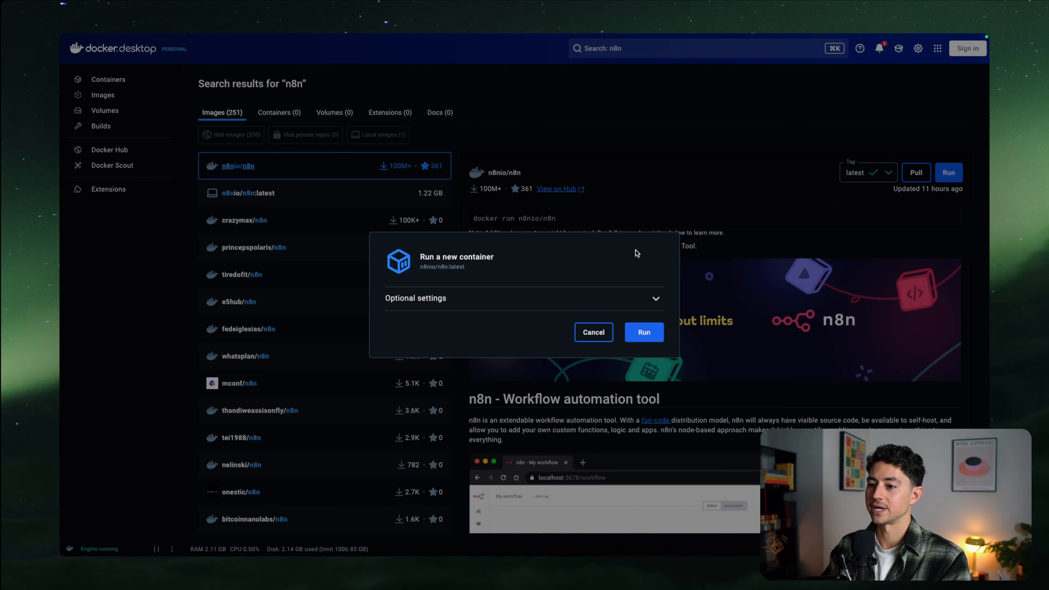
{"action": "left_click", "coordinate": [557, 300]}
{"action": "left_click", "coordinate": [429, 382]}
{"action": "type", "text": "n8n-nick.leftclick.ai"}
{"action": "key", "text": "super+a"}
{"action": "key", "text": "super+c"}
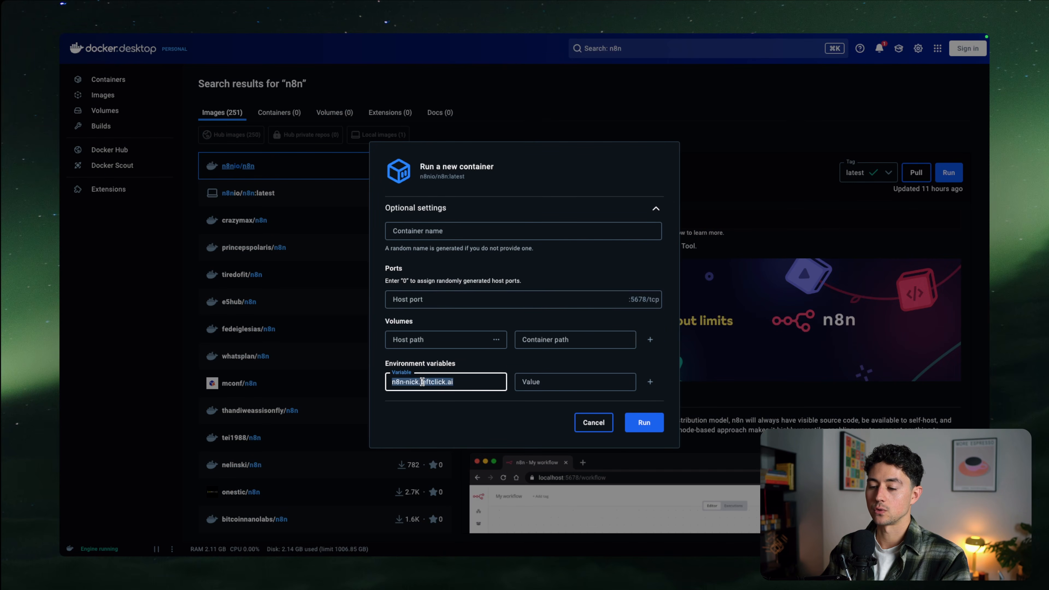
{"action": "type", "text": "webh"}
{"action": "key", "text": "super+a"}
{"action": "type", "text": "W"}
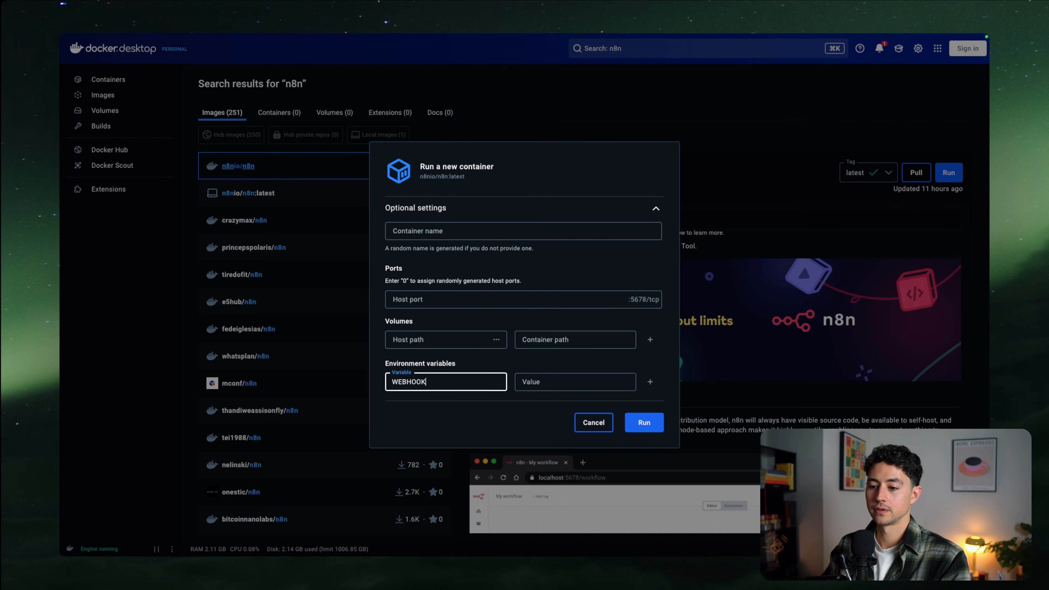
{"action": "key", "text": "Tab"}
{"action": "key", "text": "super+v"}
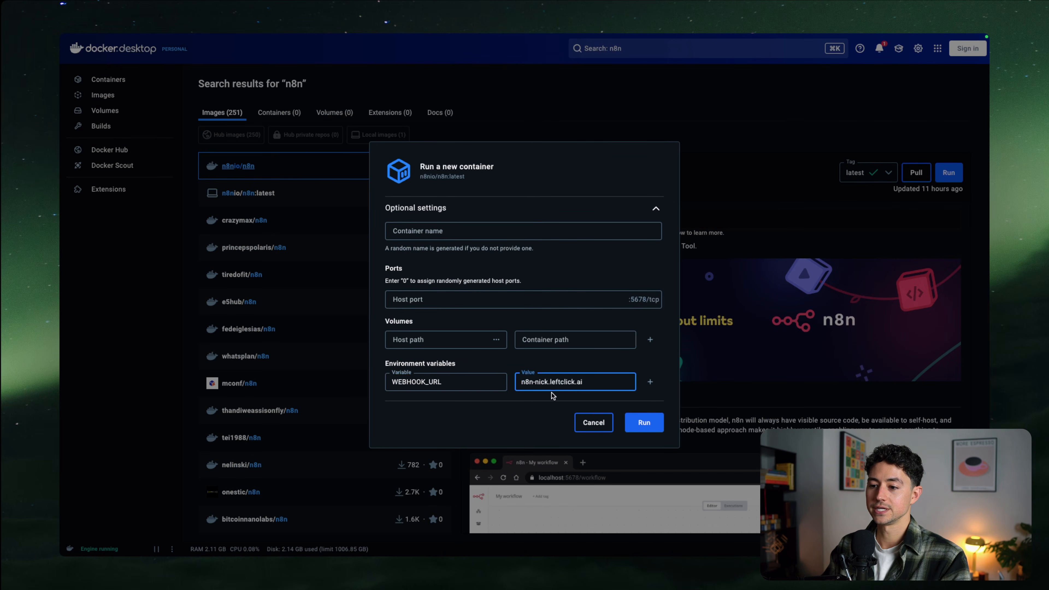
Set host port 5678 and a container name, then launch the container
{"action": "left_click", "coordinate": [576, 299]}
{"action": "type", "text": "5678"}
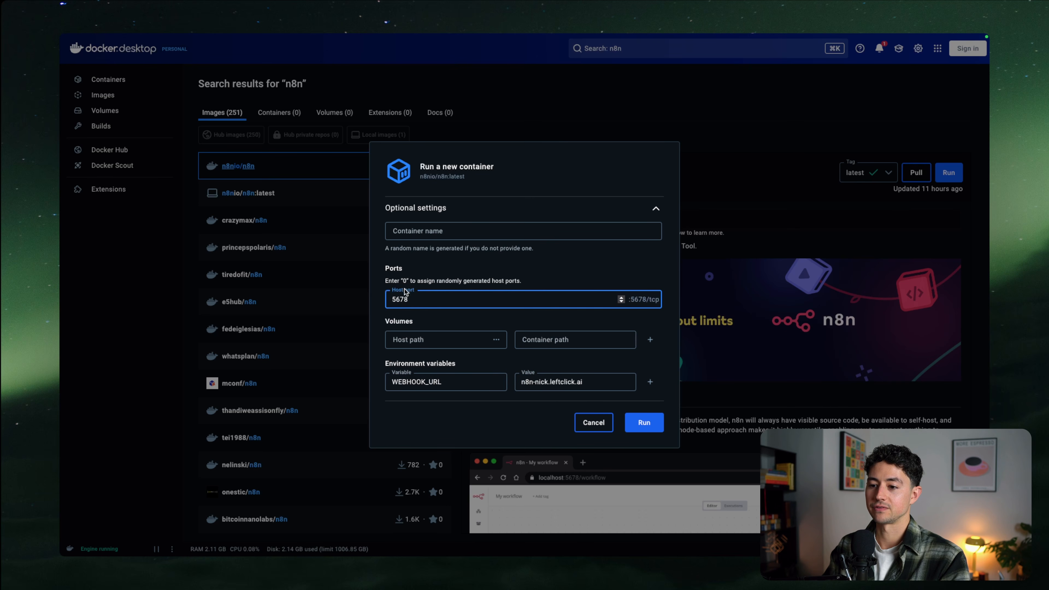
{"action": "left_click", "coordinate": [496, 231]}
{"action": "type", "text": "nick8n-nick"}
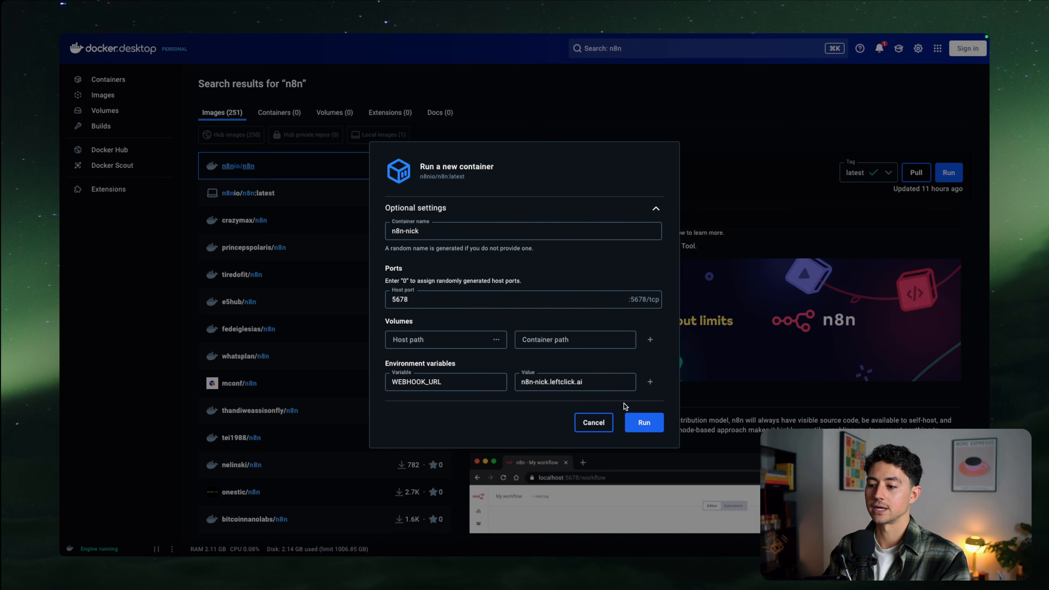
{"action": "left_click", "coordinate": [635, 422]}
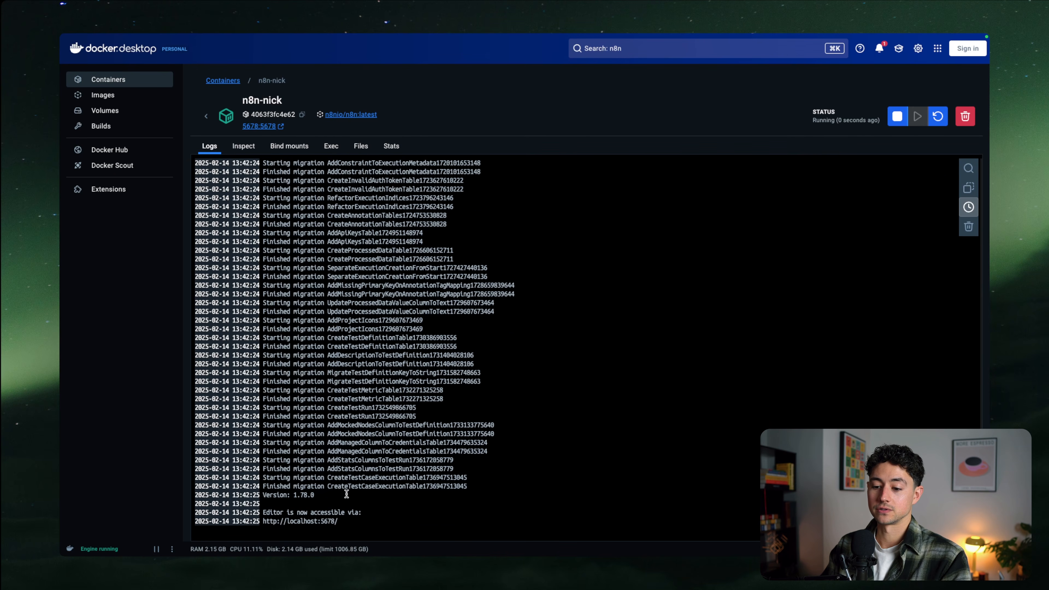
Open the new n8n and create the owner account with the user's e-mail, name and password
{"action": "left_click", "coordinate": [318, 520]}
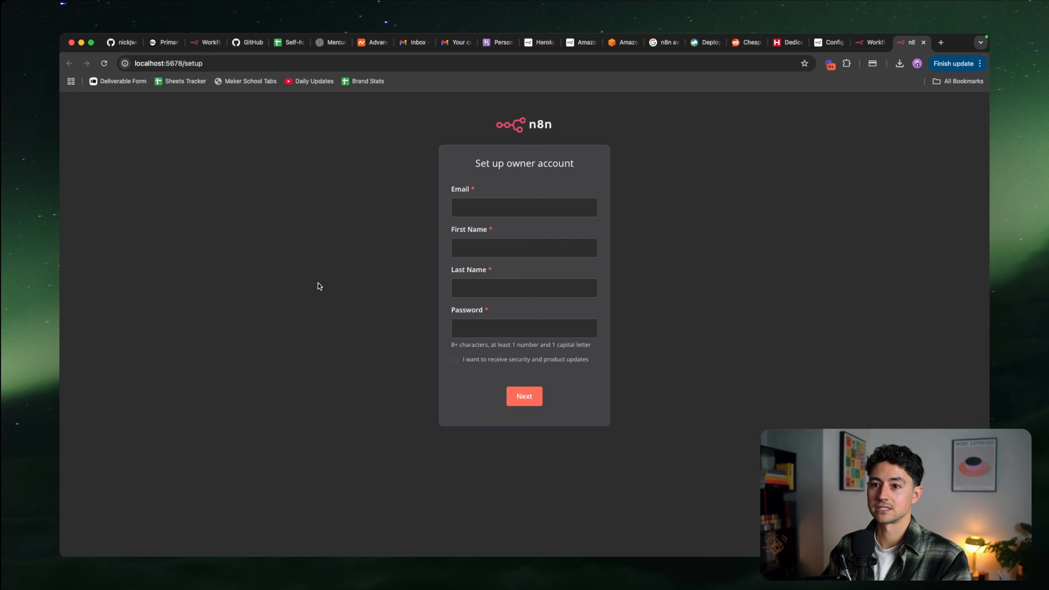
{"action": "key", "text": "Tab"}
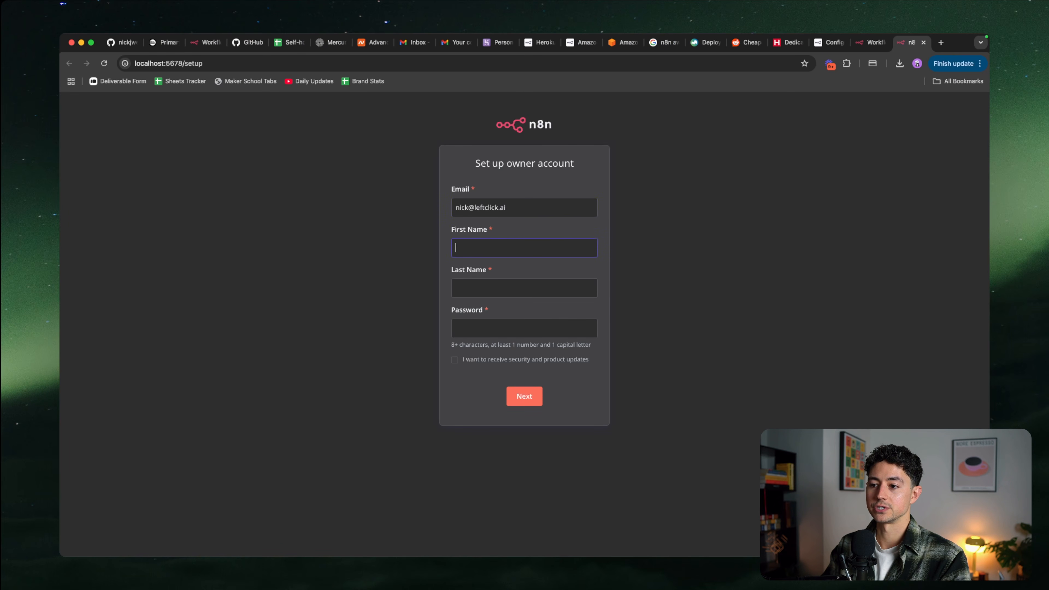
{"action": "type", "text": "Nickolas"}
{"action": "key", "text": "Tab"}
{"action": "type", "text": "Saraev"}
{"action": "key", "text": "Tab"}
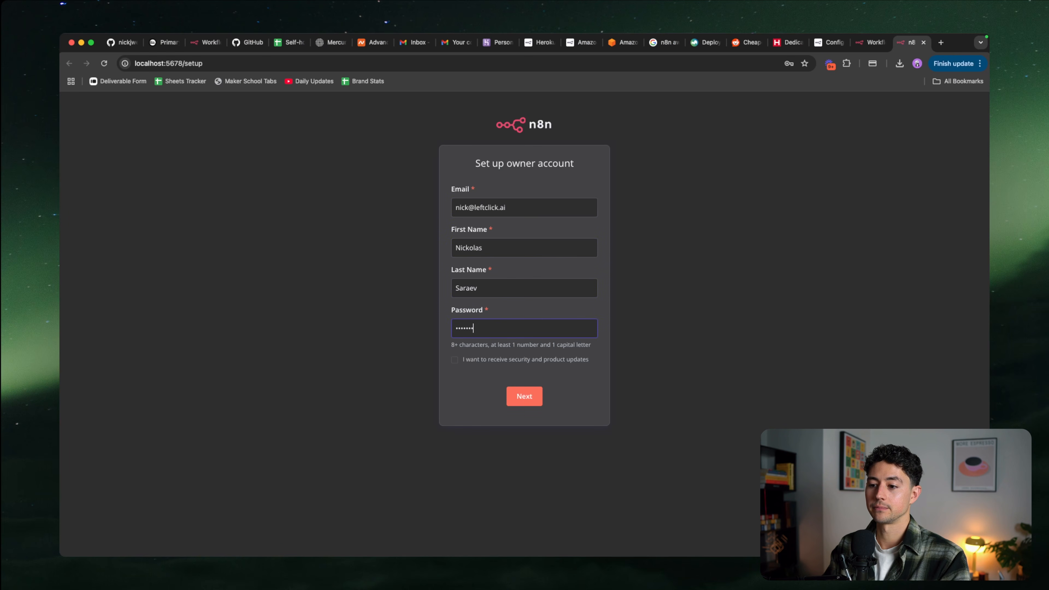
{"action": "type", "text": "*****"}
{"action": "left_click", "coordinate": [521, 394]}
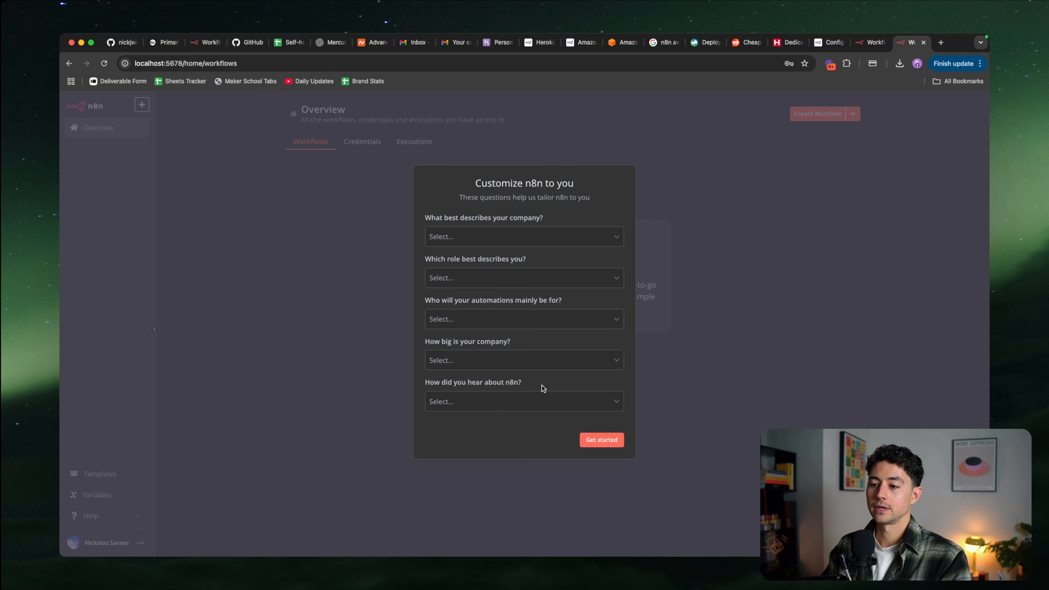
Answer onboarding (SaaS, Business Owner, Myself, under 20, Google), skip the licence, and start from scratch
{"action": "left_click", "coordinate": [482, 238]}
{"action": "left_click", "coordinate": [481, 263]}
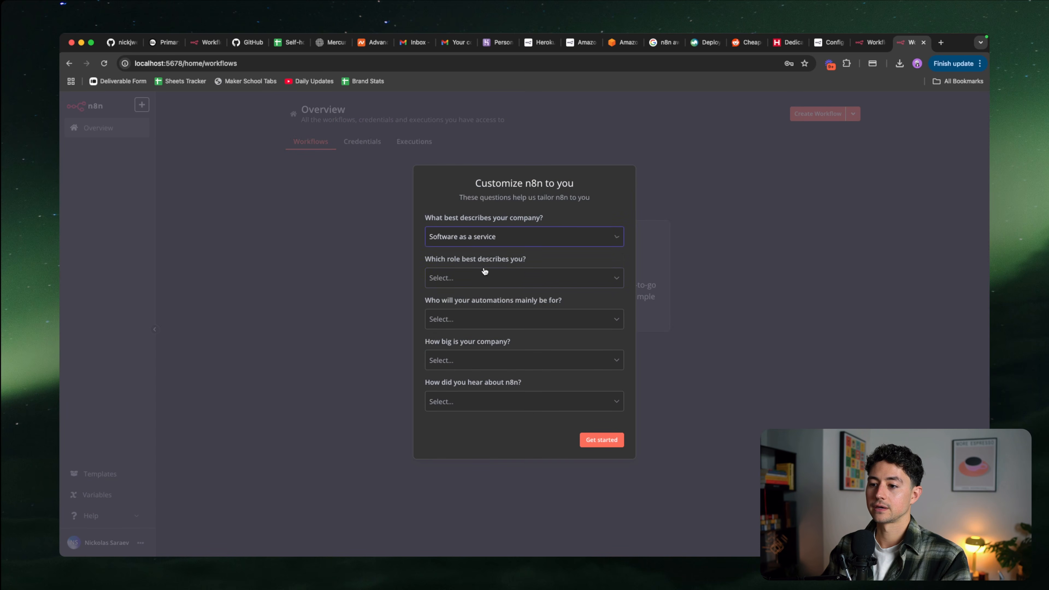
{"action": "left_click", "coordinate": [484, 277]}
{"action": "left_click", "coordinate": [486, 302]}
{"action": "left_click", "coordinate": [489, 318]}
{"action": "left_click", "coordinate": [486, 344]}
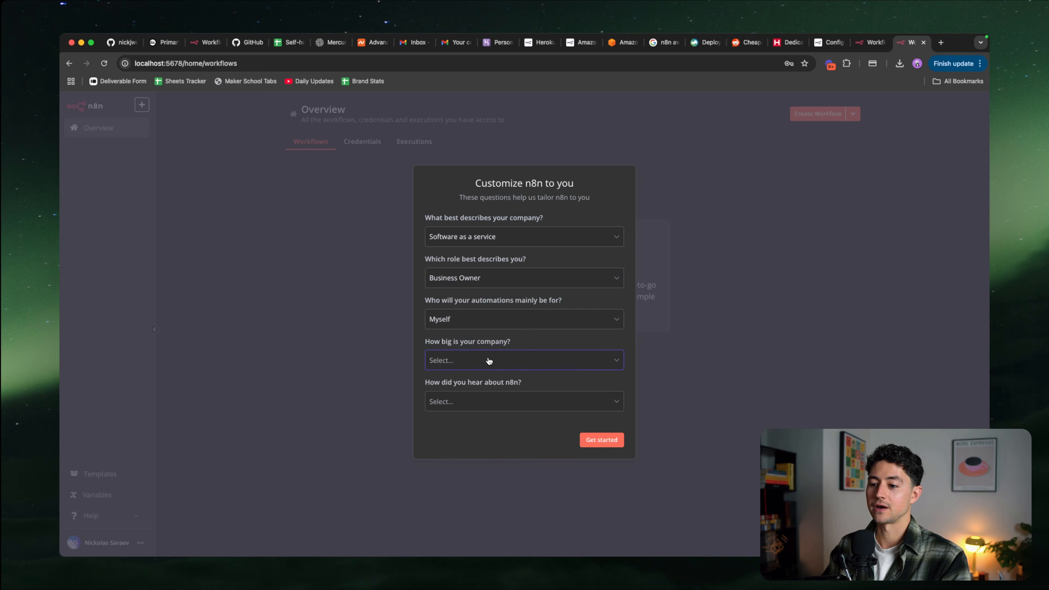
{"action": "left_click", "coordinate": [487, 358]}
{"action": "left_click", "coordinate": [484, 387]}
{"action": "left_click", "coordinate": [487, 402]}
{"action": "left_click", "coordinate": [488, 425]}
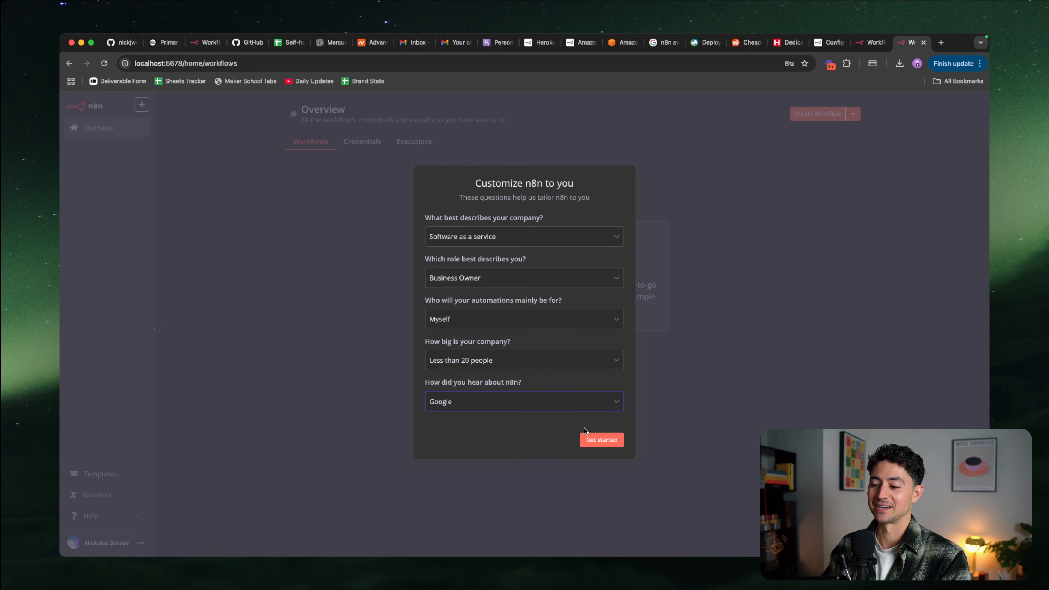
{"action": "left_click", "coordinate": [593, 438]}
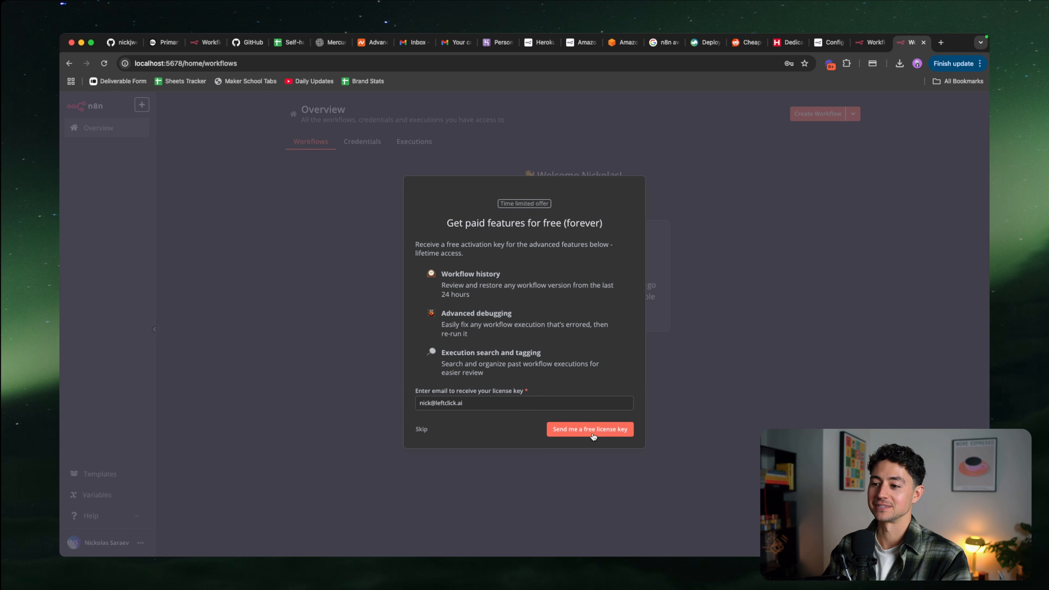
{"action": "left_click", "coordinate": [423, 429]}
{"action": "left_click", "coordinate": [499, 296]}
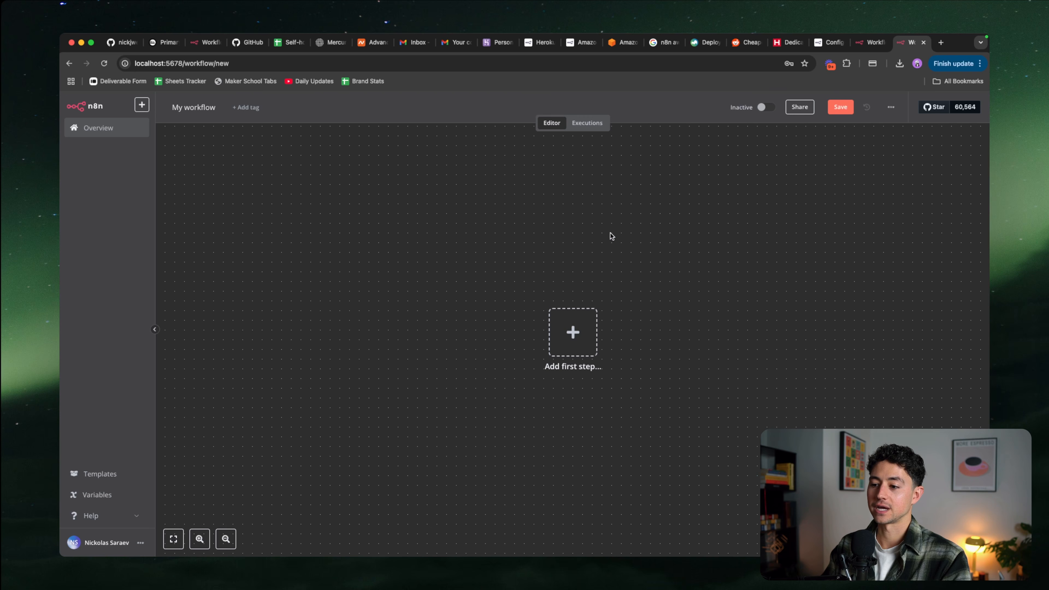
Add a Webhook trigger as the workflow's first node and return to the canvas
{"action": "key", "text": "Tab"}
{"action": "type", "text": "webh"}
{"action": "key", "text": "Return"}
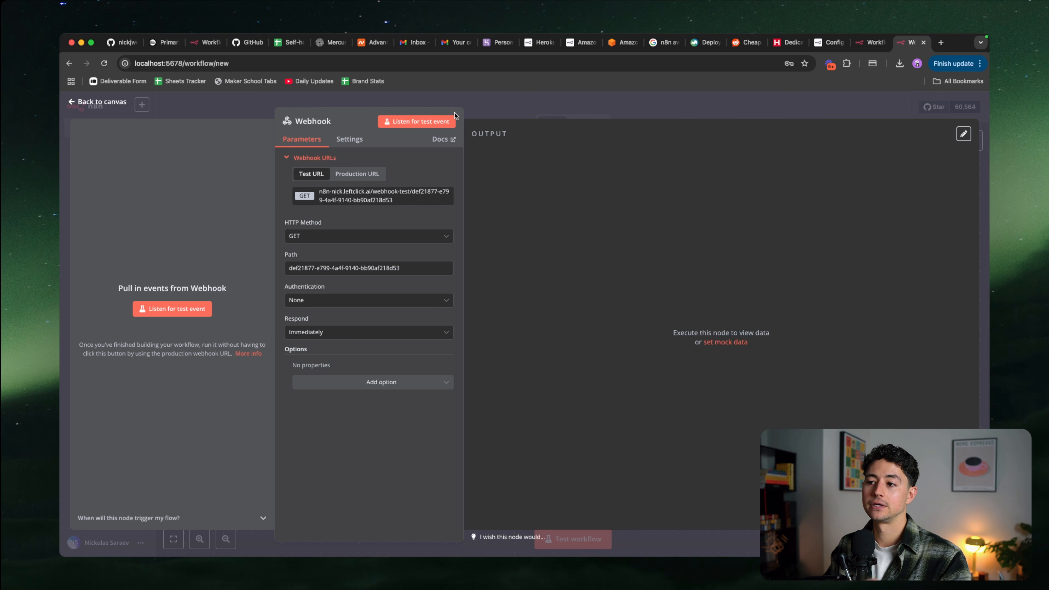
{"action": "left_click", "coordinate": [535, 109]}
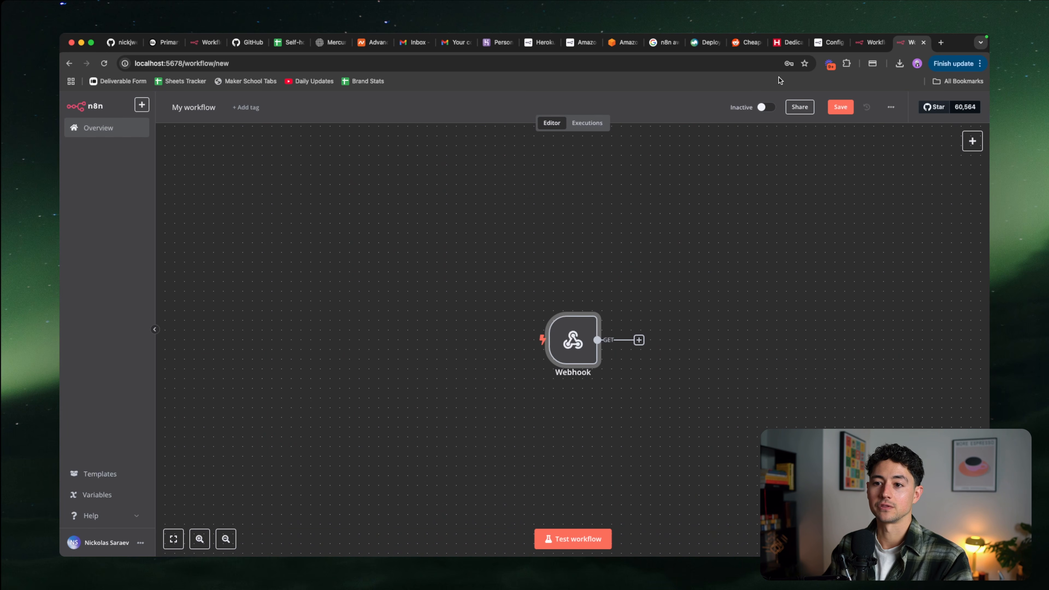
Search Google for 'nginx' in a new tab
{"action": "key", "text": "ctrl+t"}
{"action": "type", "text": "nginx"}
{"action": "key", "text": "Return"}
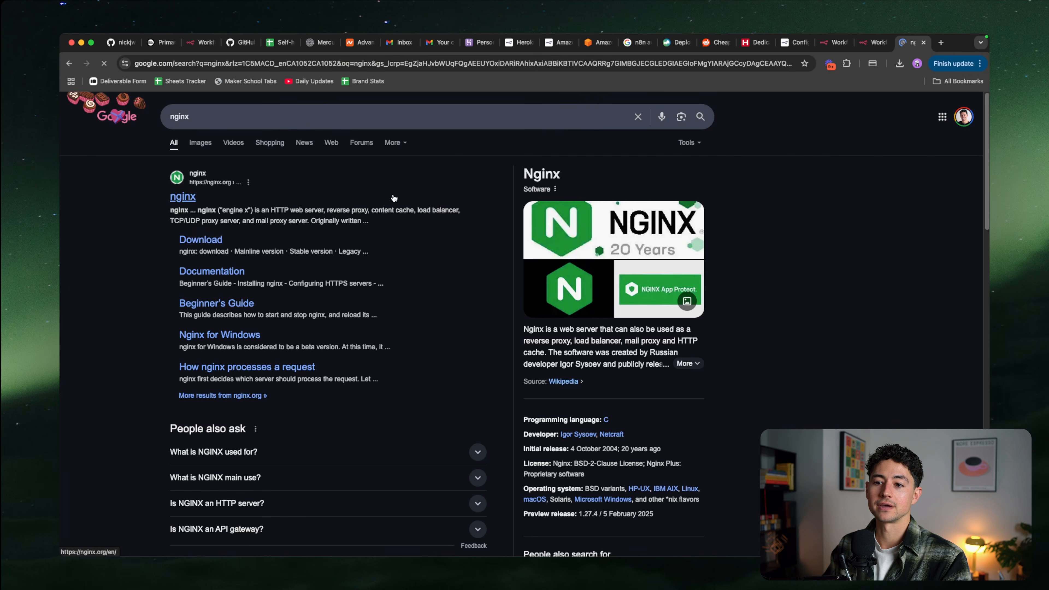
Browse the nginx.org site and n8n's Environment variables documentation
{"action": "left_click", "coordinate": [393, 198]}
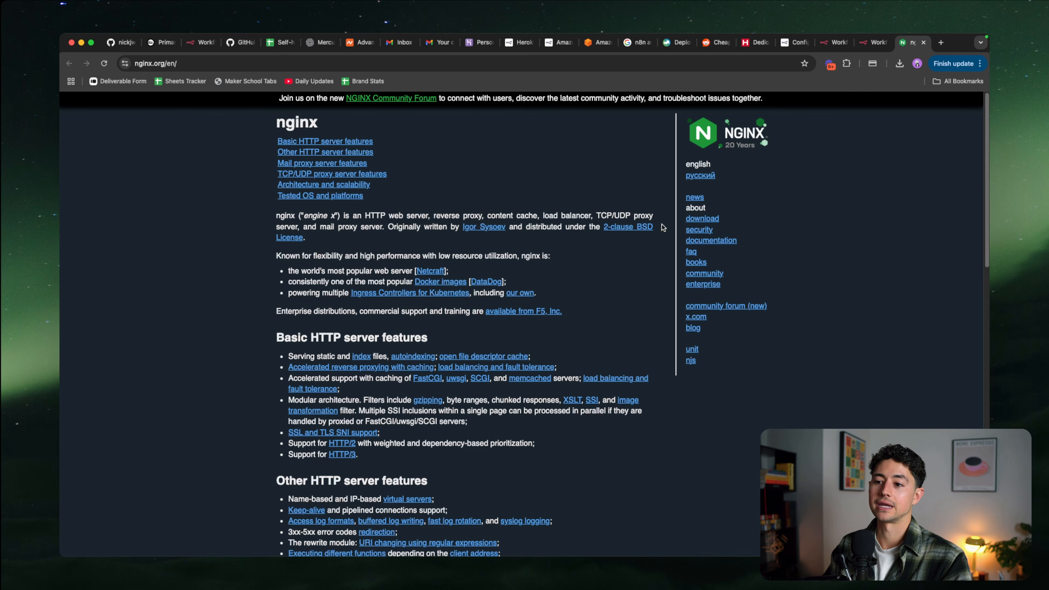
{"action": "scroll", "coordinate": [375, 215], "scroll_direction": "up", "scroll_amount": 5}
{"action": "scroll", "coordinate": [375, 215], "scroll_direction": "down", "scroll_amount": 5}
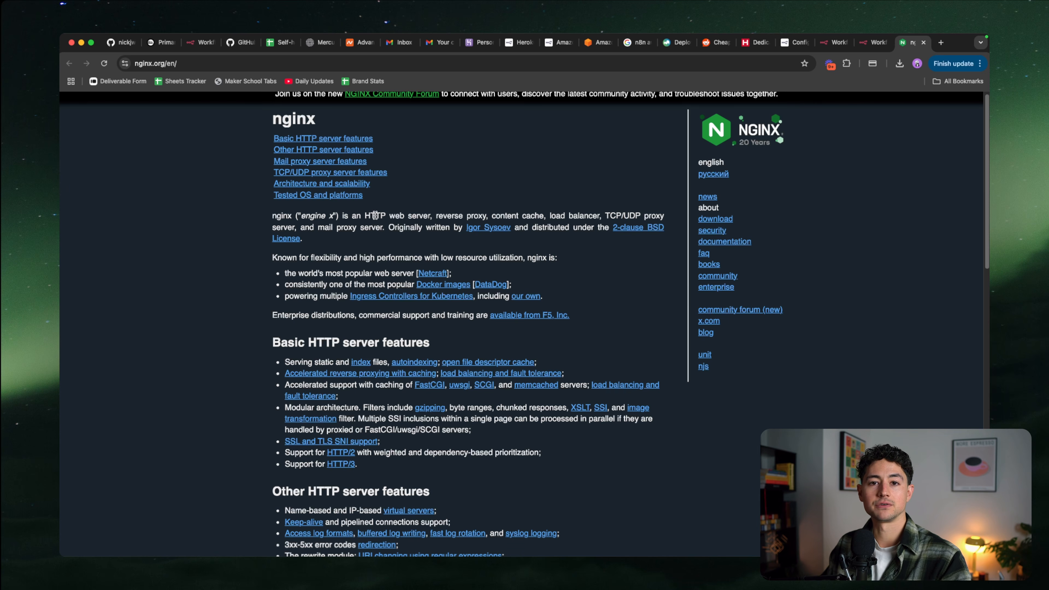
{"action": "scroll", "coordinate": [375, 215], "scroll_direction": "down", "scroll_amount": 1}
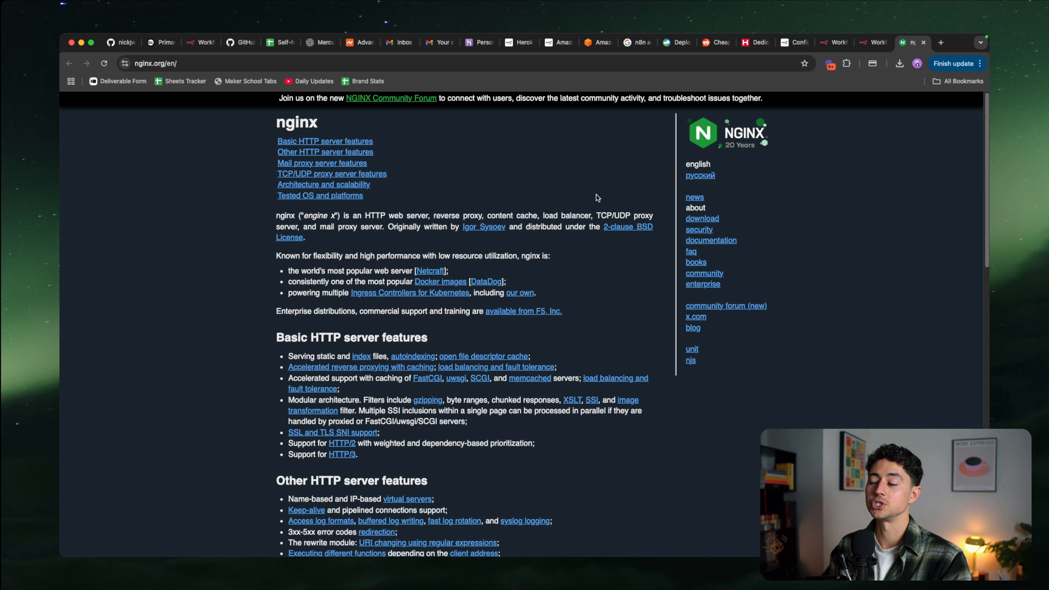
{"action": "left_click", "coordinate": [790, 44]}
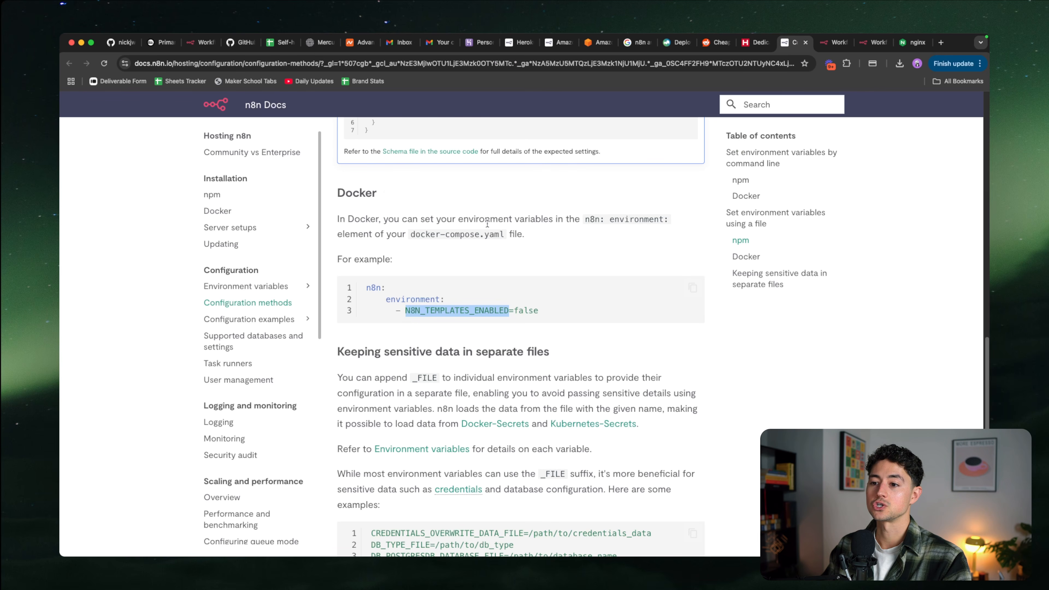
{"action": "scroll", "coordinate": [487, 224], "scroll_direction": "up", "scroll_amount": 15}
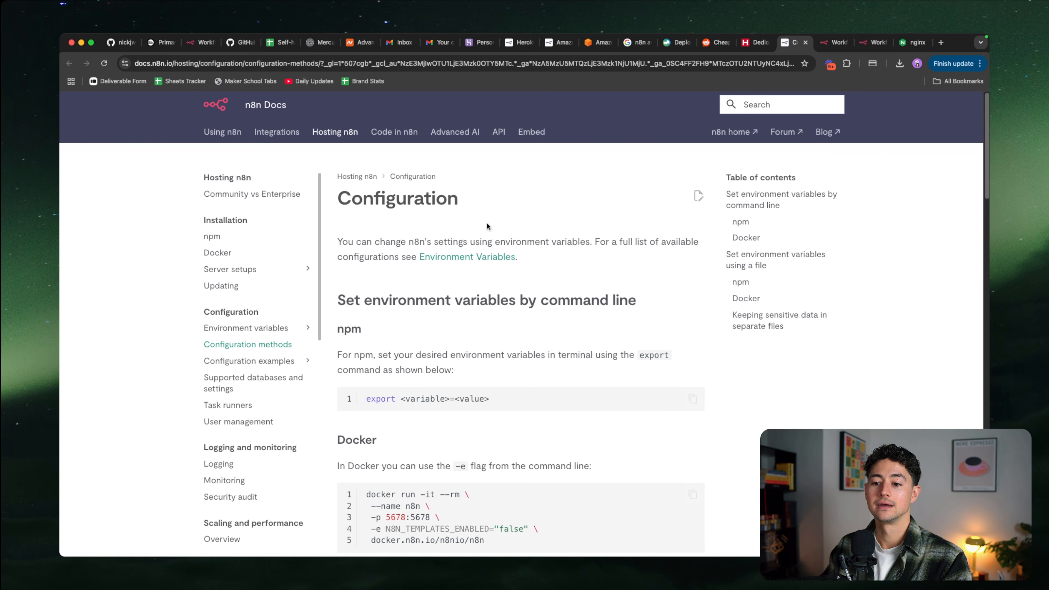
{"action": "left_click", "coordinate": [238, 328]}
Search 'n8n nginx' and open three community threads on nginx reverse proxies in background tabs
{"action": "left_click", "coordinate": [341, 63]}
{"action": "type", "text": "n"}
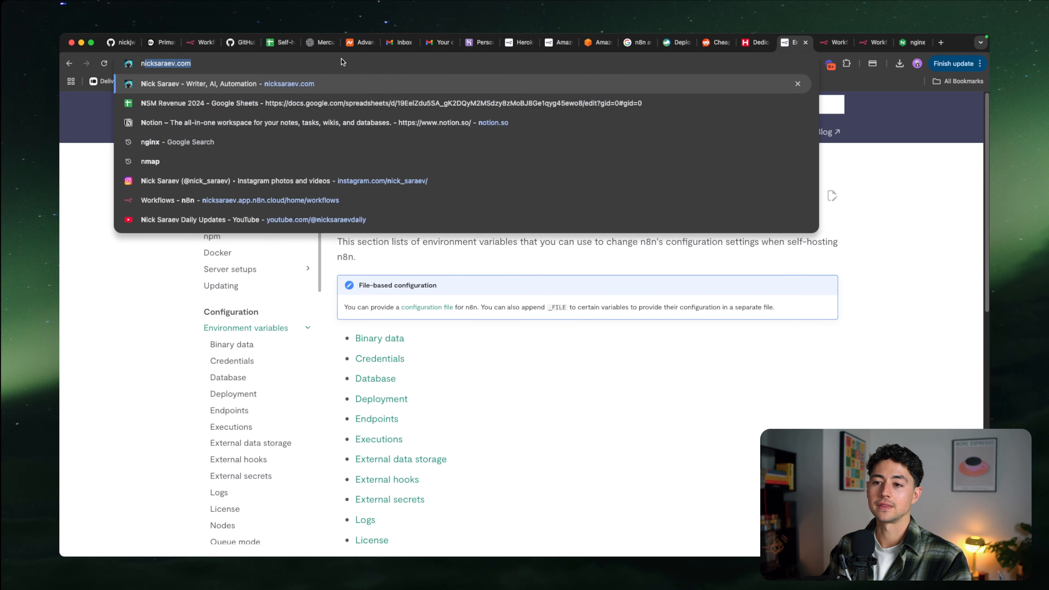
{"action": "type", "text": "8n nginx"}
{"action": "key", "text": "Return"}
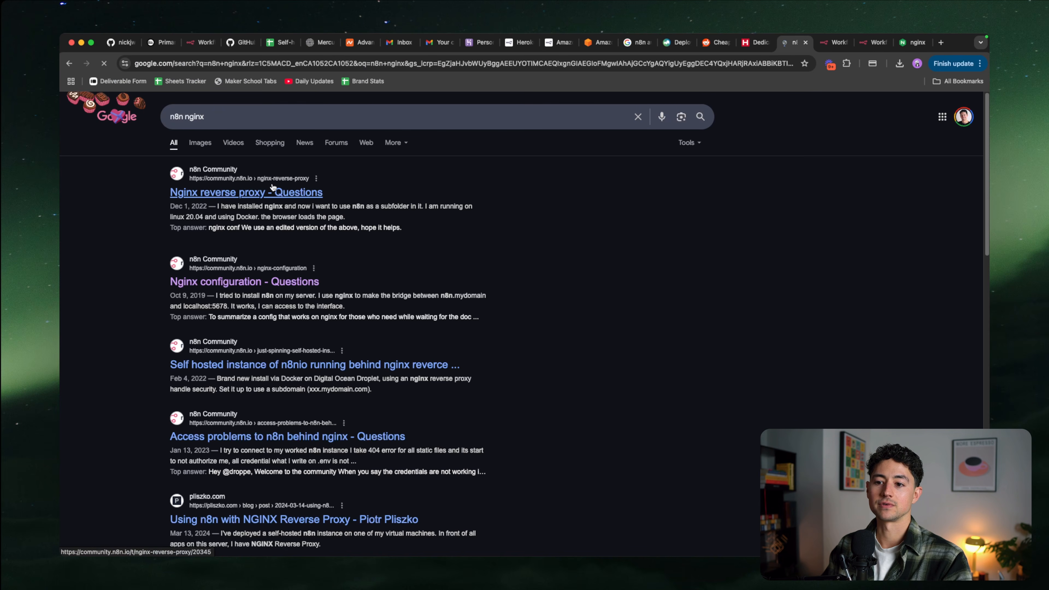
{"action": "left_click", "coordinate": [249, 195], "text": "super"}
{"action": "scroll", "coordinate": [342, 214], "scroll_direction": "down", "scroll_amount": 1}
{"action": "left_click", "coordinate": [305, 237], "text": "super"}
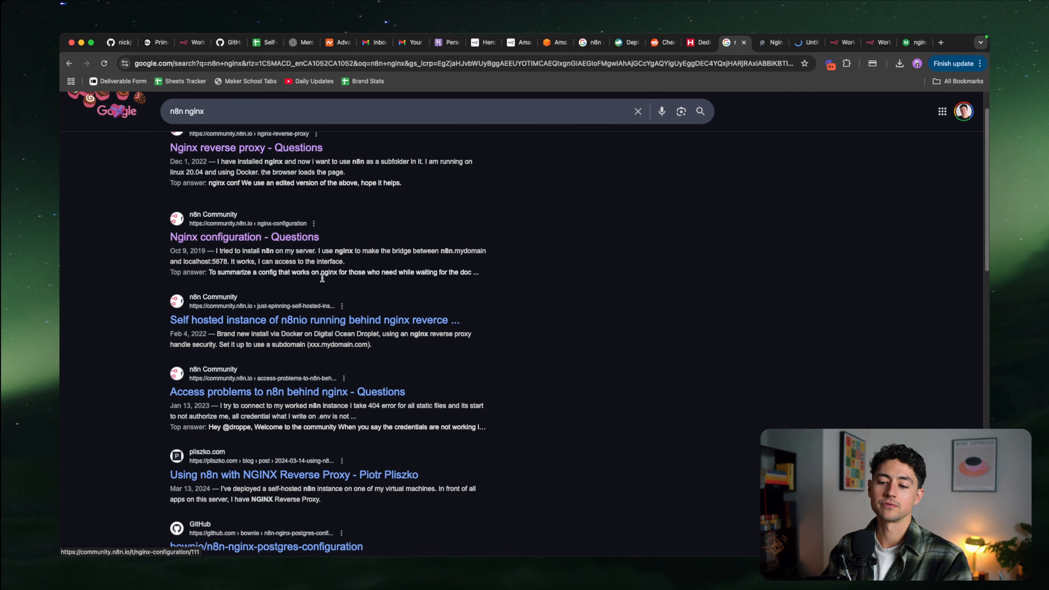
{"action": "left_click", "coordinate": [331, 318], "text": "super"}
{"action": "key", "text": "super+w"}
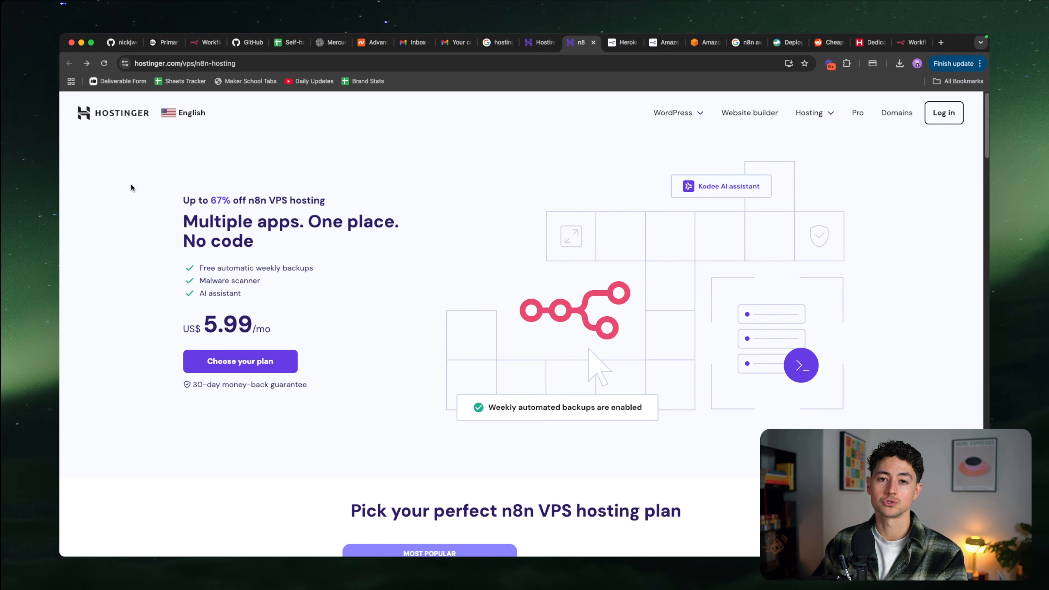
Search Google for 'n8n hostinger' and open Hostinger's n8n VPS hosting page
{"action": "scroll", "coordinate": [131, 184], "scroll_direction": "down", "scroll_amount": 1}
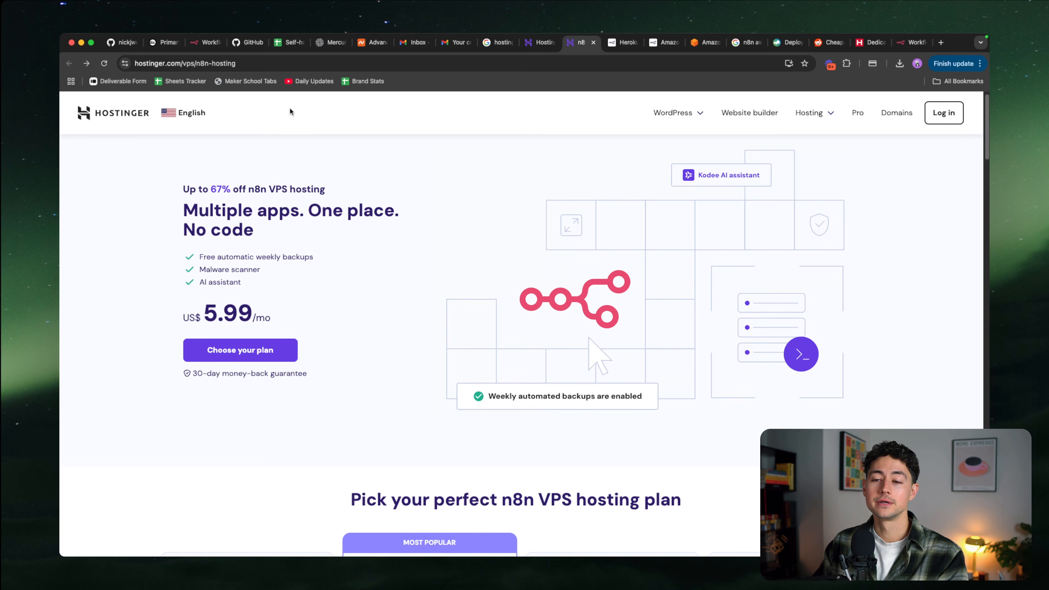
{"action": "left_click", "coordinate": [276, 63]}
{"action": "type", "text": "n8n hostinger"}
{"action": "key", "text": "Return"}
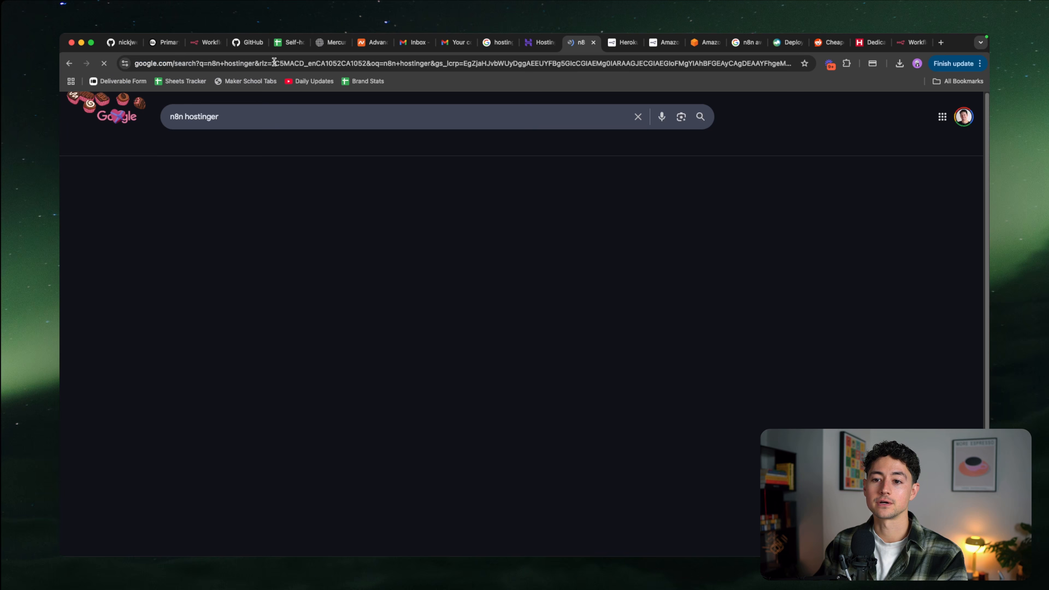
{"action": "left_click", "coordinate": [234, 193]}
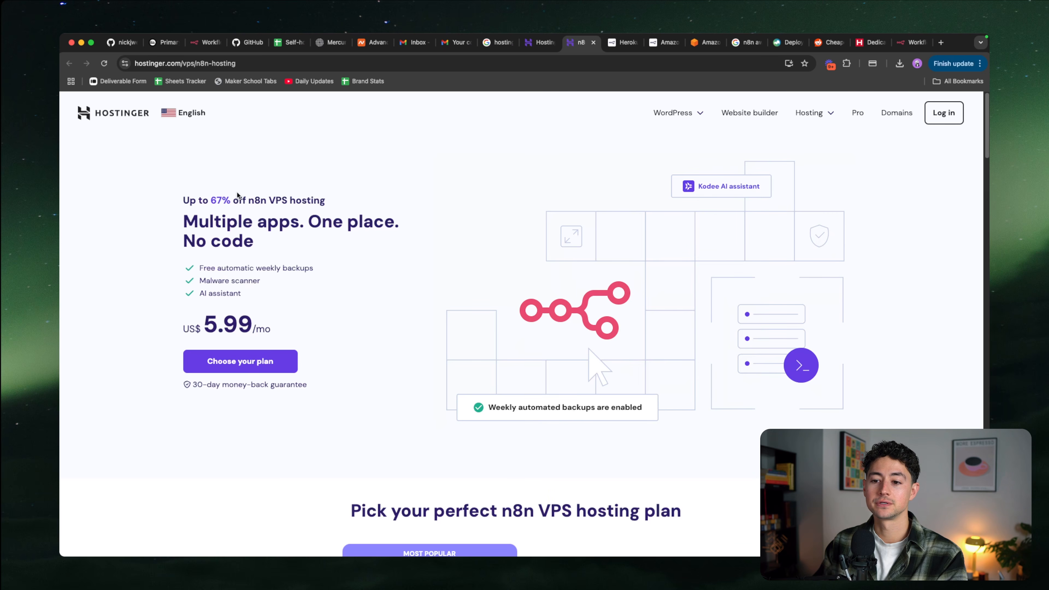
Compare the KVM plan prices and choose the KVM 1 plan
{"action": "scroll", "coordinate": [356, 247], "scroll_direction": "down", "scroll_amount": 10}
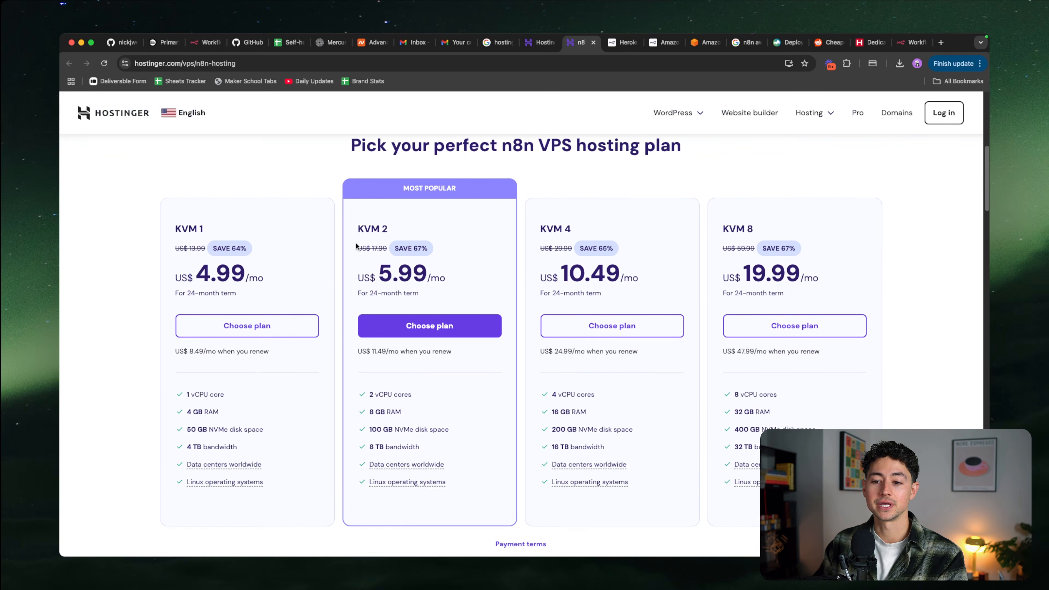
{"action": "scroll", "coordinate": [204, 249], "scroll_direction": "up", "scroll_amount": 5}
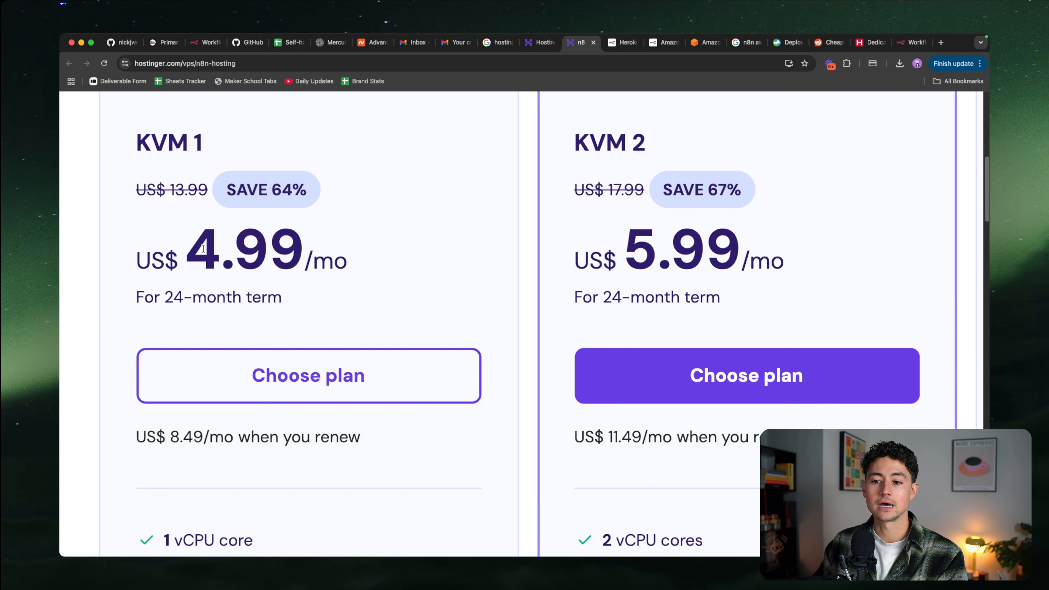
{"action": "left_click_drag", "start_coordinate": [220, 250], "coordinate": [305, 252]}
{"action": "left_click", "coordinate": [239, 294]}
{"action": "scroll", "coordinate": [238, 294], "scroll_direction": "down", "scroll_amount": 5}
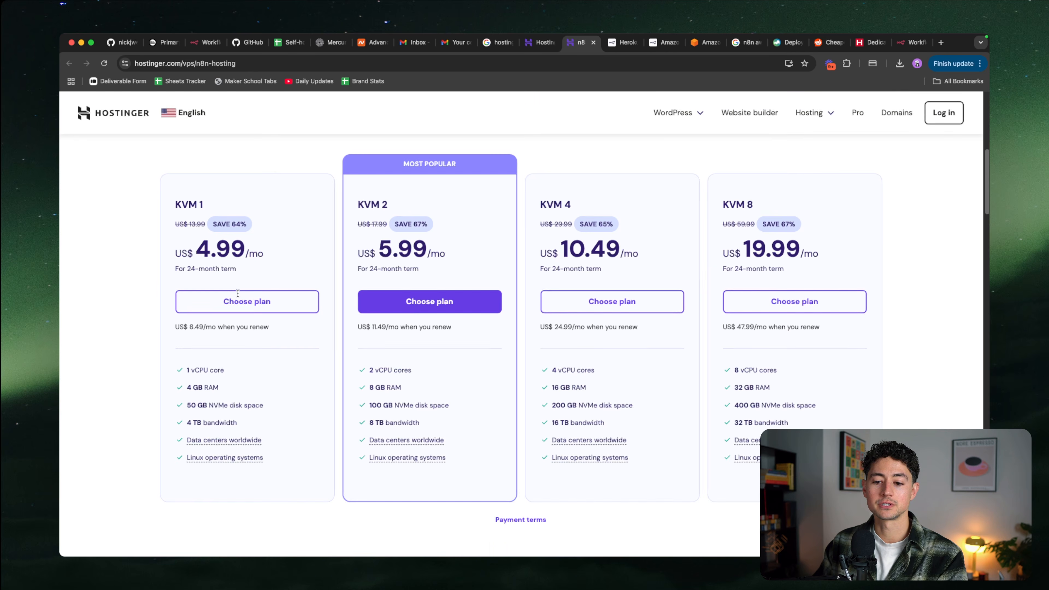
{"action": "left_click", "coordinate": [242, 308]}
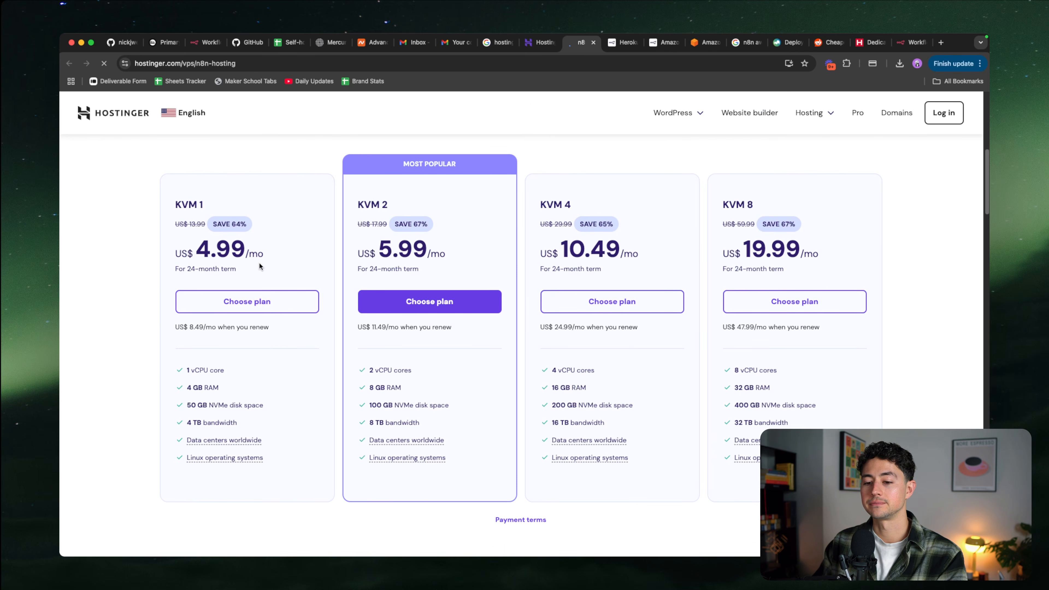
Set the KVM 1 billing period to 1 month and continue to account registration
{"action": "left_click", "coordinate": [326, 259]}
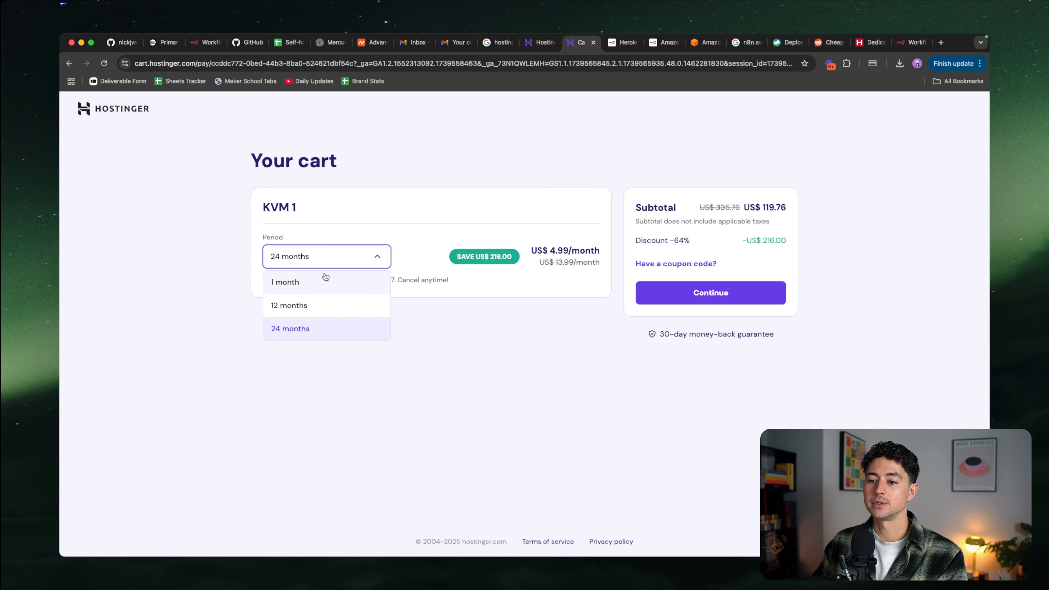
{"action": "left_click", "coordinate": [326, 280]}
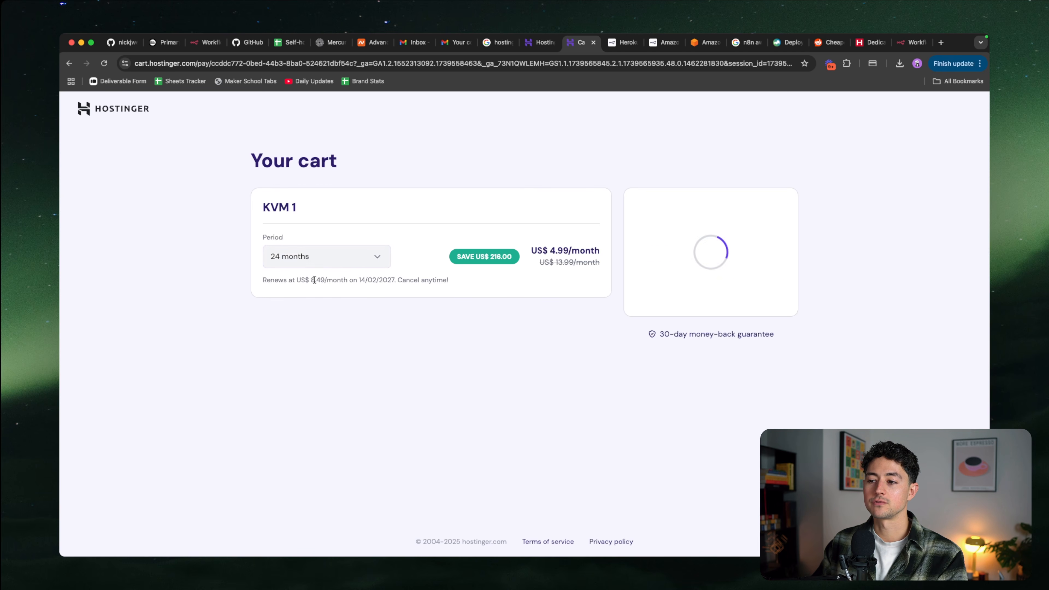
{"action": "left_click", "coordinate": [735, 292]}
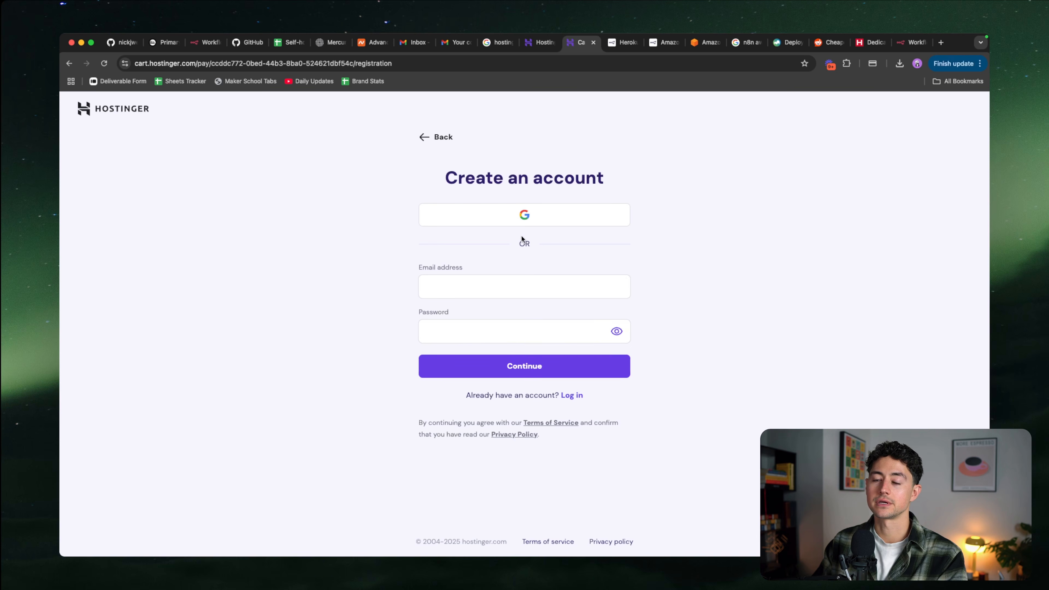
Enter the account e-mail address and proceed to set up the purchased services
{"action": "left_click", "coordinate": [506, 286]}
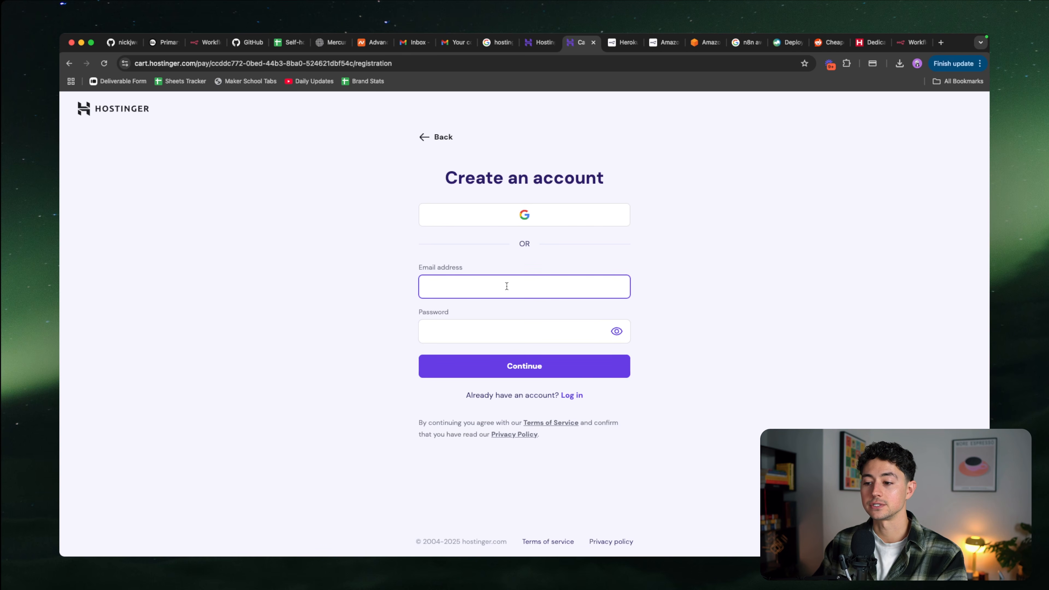
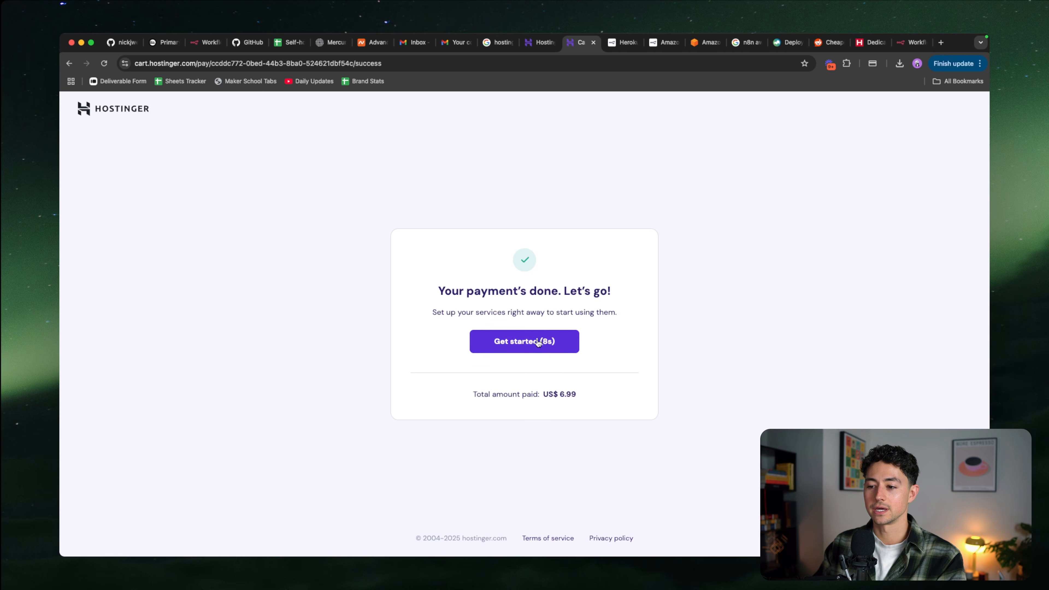
{"action": "left_click", "coordinate": [533, 352]}
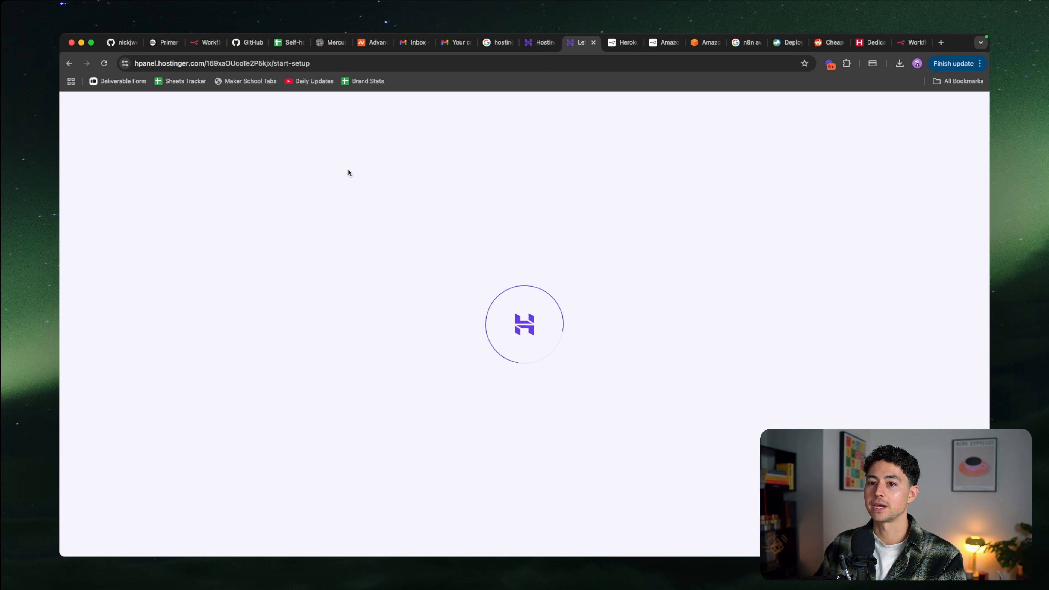
Start the VPS setup in Boston with the n8n template, skipping the malware scanner
{"action": "left_click", "coordinate": [531, 450]}
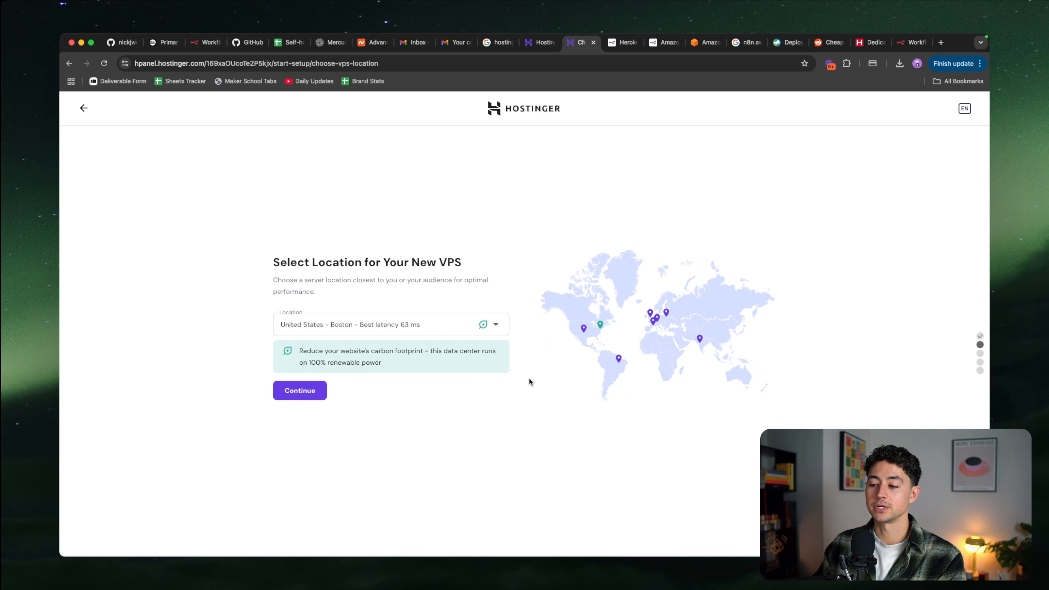
{"action": "left_click", "coordinate": [309, 385]}
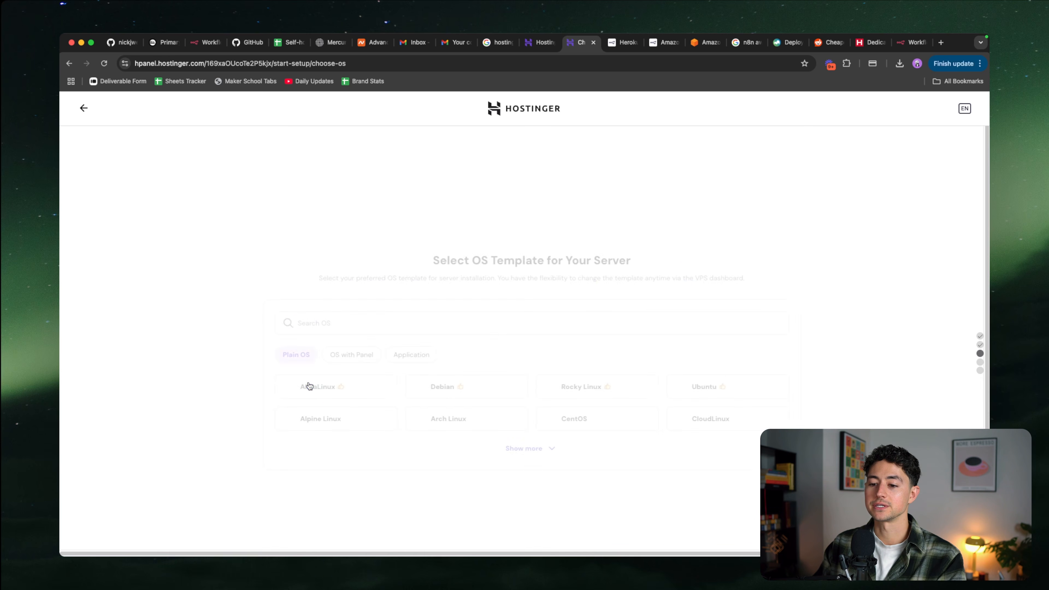
{"action": "left_click", "coordinate": [402, 323]}
{"action": "type", "text": "n8n"}
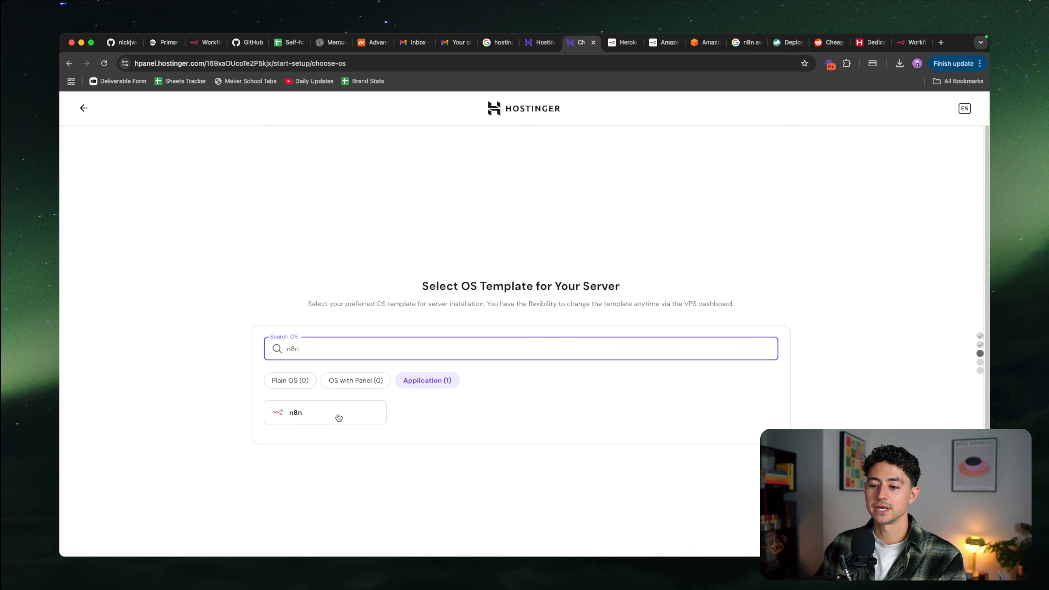
{"action": "left_click", "coordinate": [300, 414]}
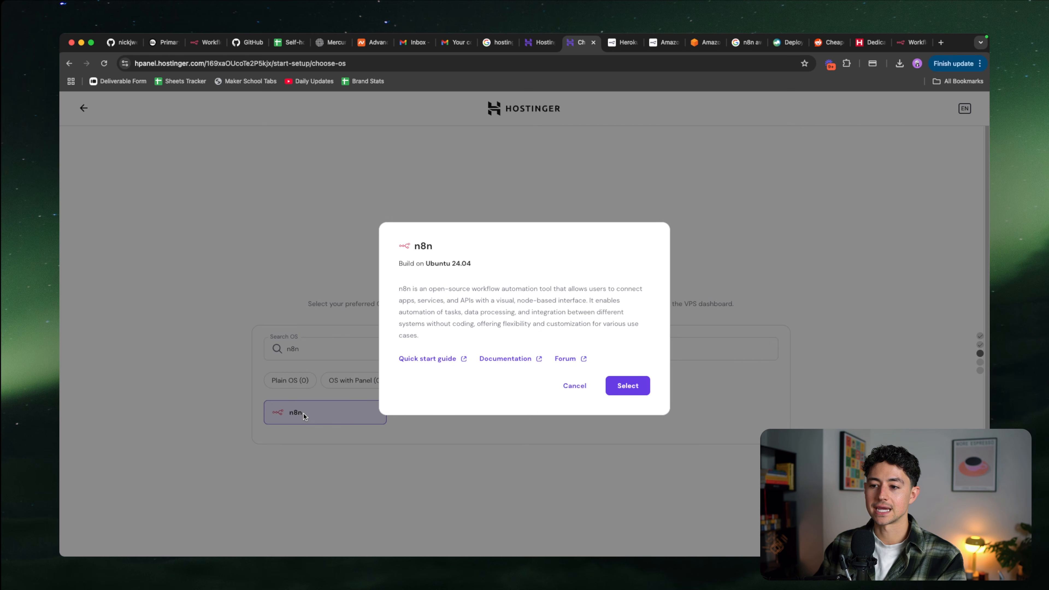
{"action": "left_click", "coordinate": [626, 385]}
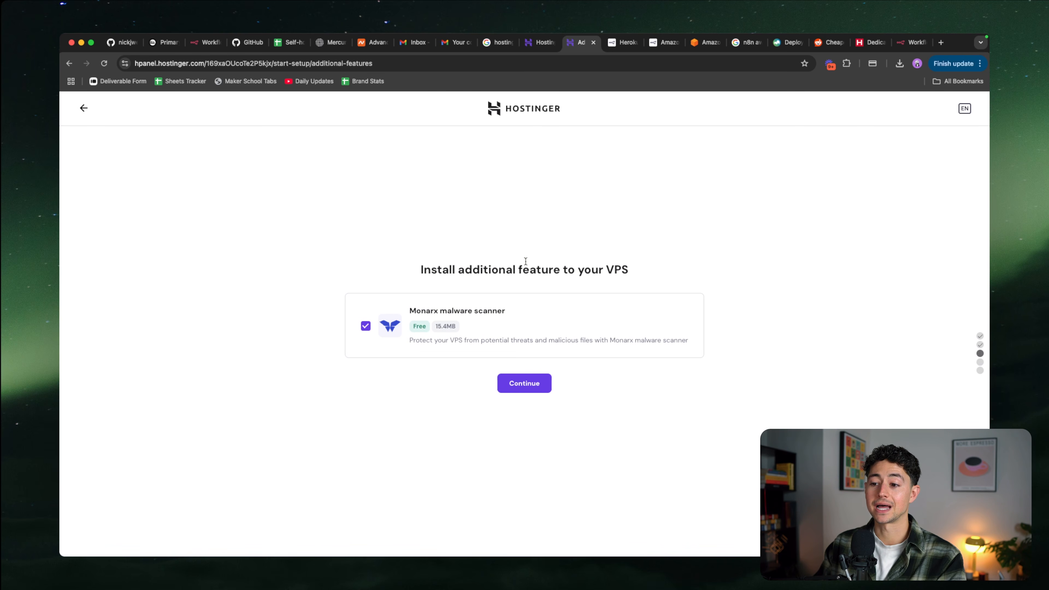
{"action": "left_click", "coordinate": [521, 382]}
Set a root password of at least 12 characters and start the VPS installation
{"action": "left_click", "coordinate": [401, 296]}
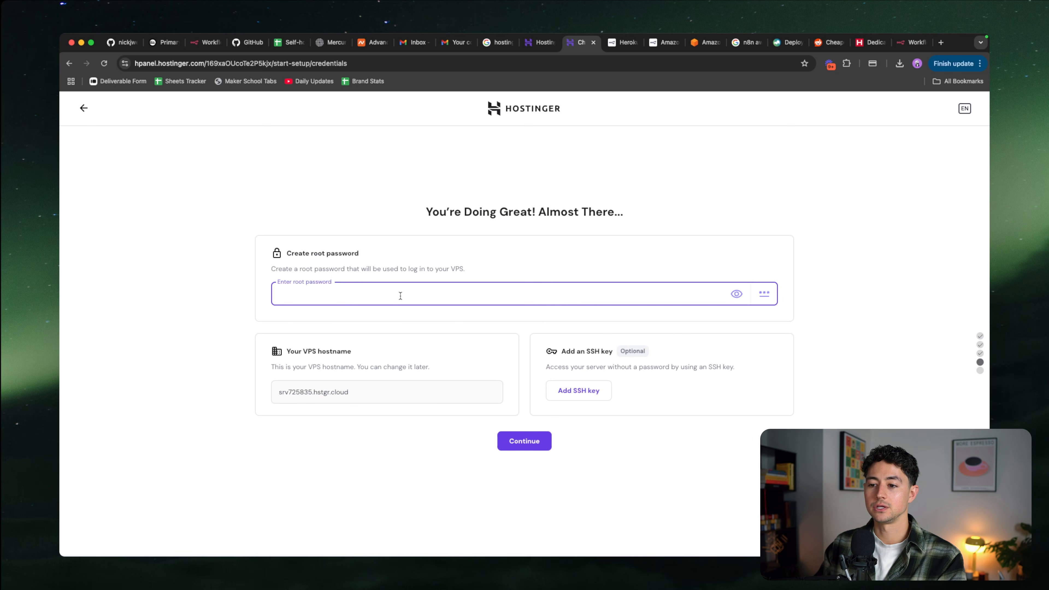
{"action": "type", "text": "•"}
{"action": "key", "text": "BackSpace"}
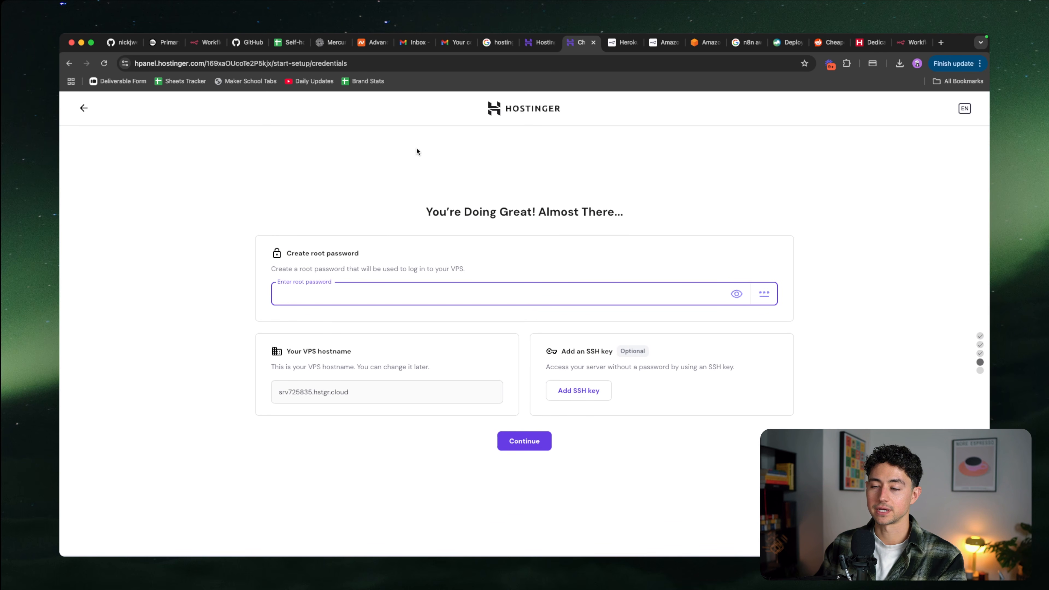
{"action": "left_click", "coordinate": [422, 65]}
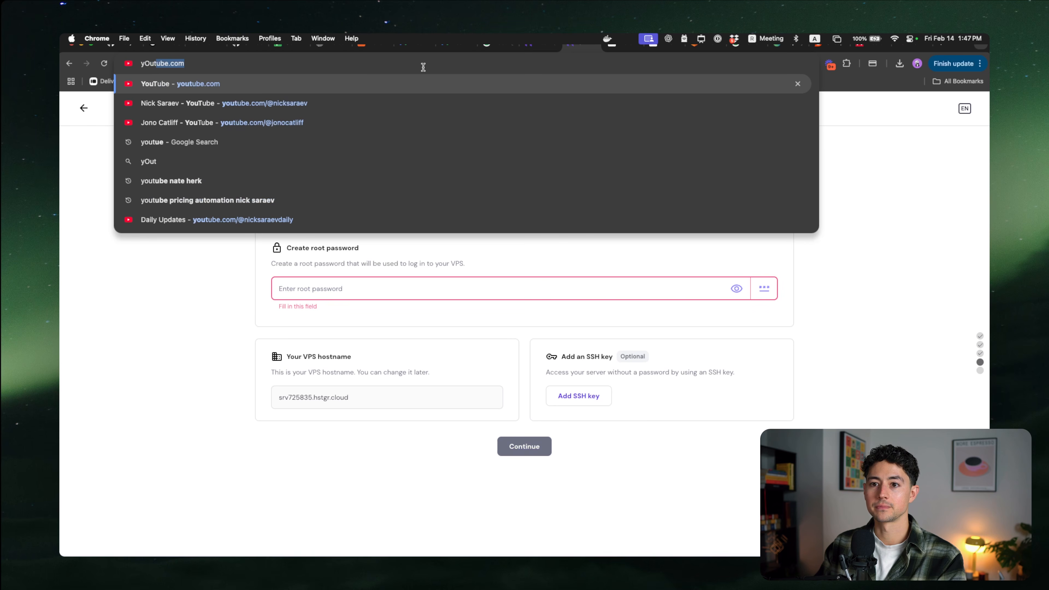
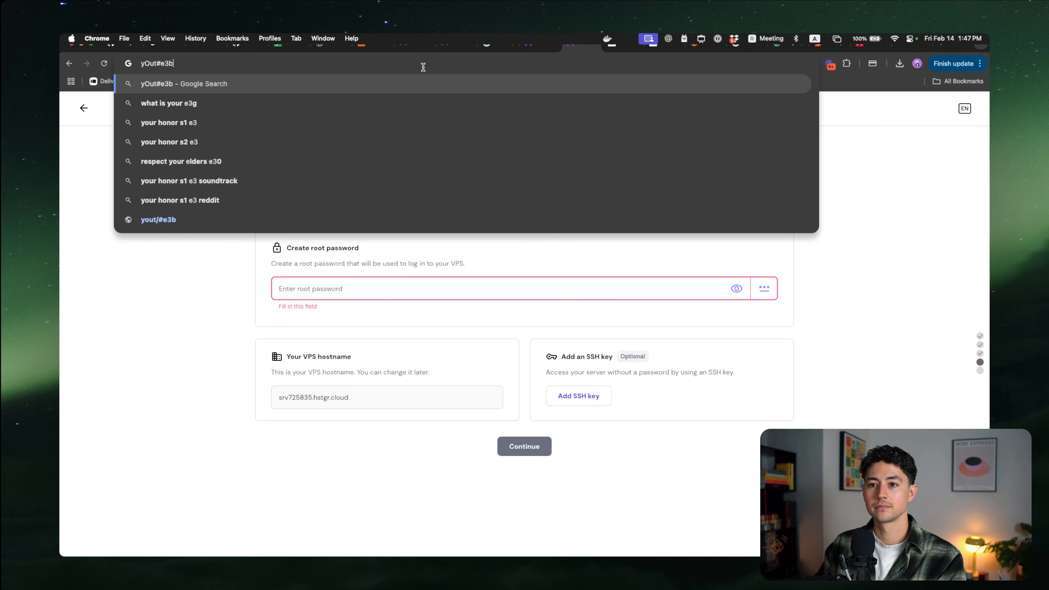
{"action": "left_click", "coordinate": [398, 288]}
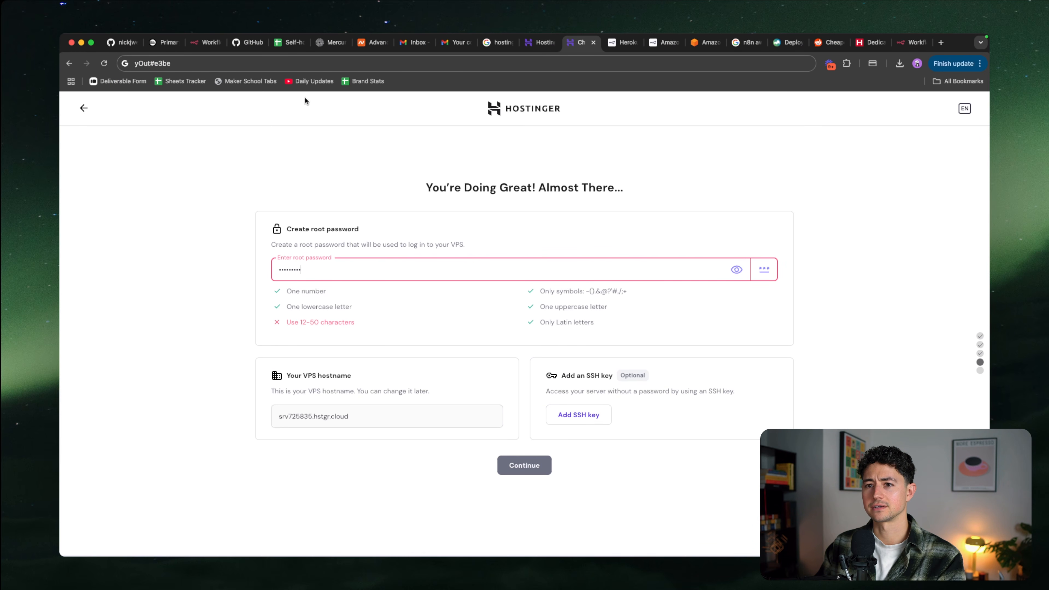
{"action": "left_click", "coordinate": [292, 64]}
{"action": "left_click", "coordinate": [342, 264]}
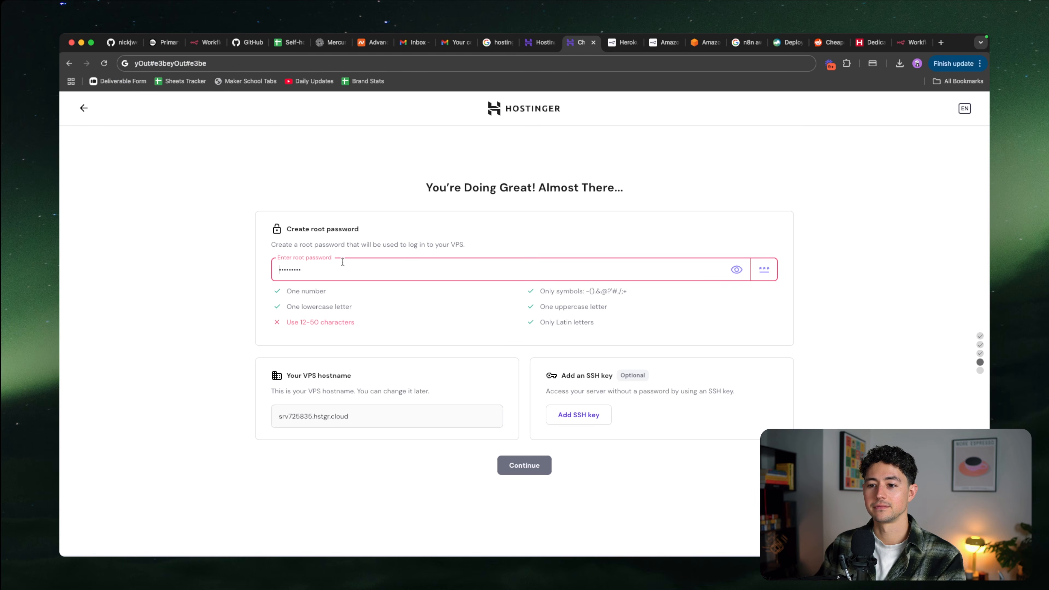
{"action": "key", "text": "super+v"}
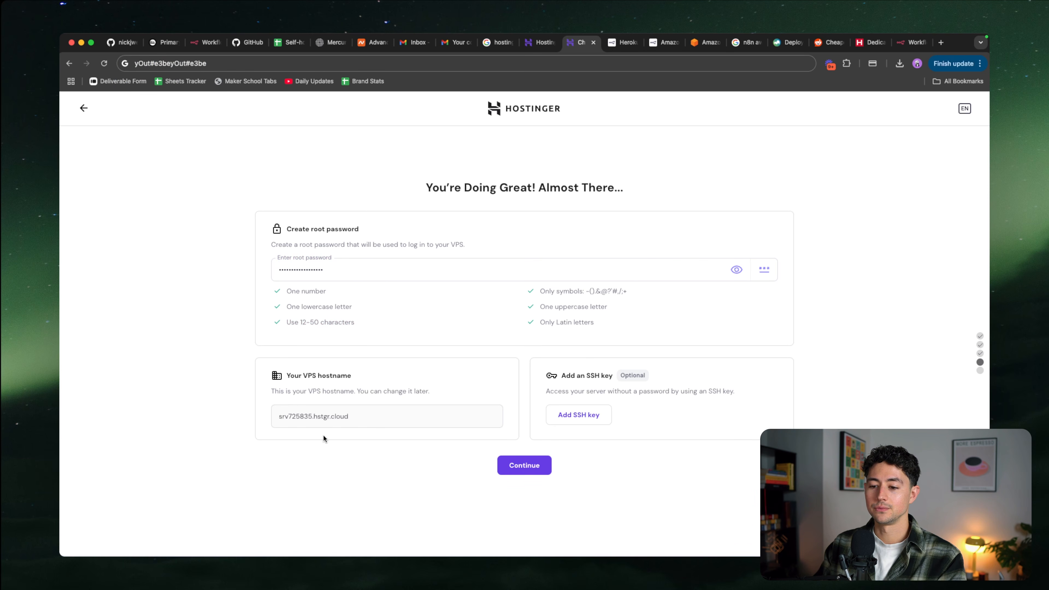
{"action": "scroll", "coordinate": [308, 413], "scroll_direction": "up", "scroll_amount": 5}
{"action": "scroll", "coordinate": [308, 413], "scroll_direction": "down", "scroll_amount": 5}
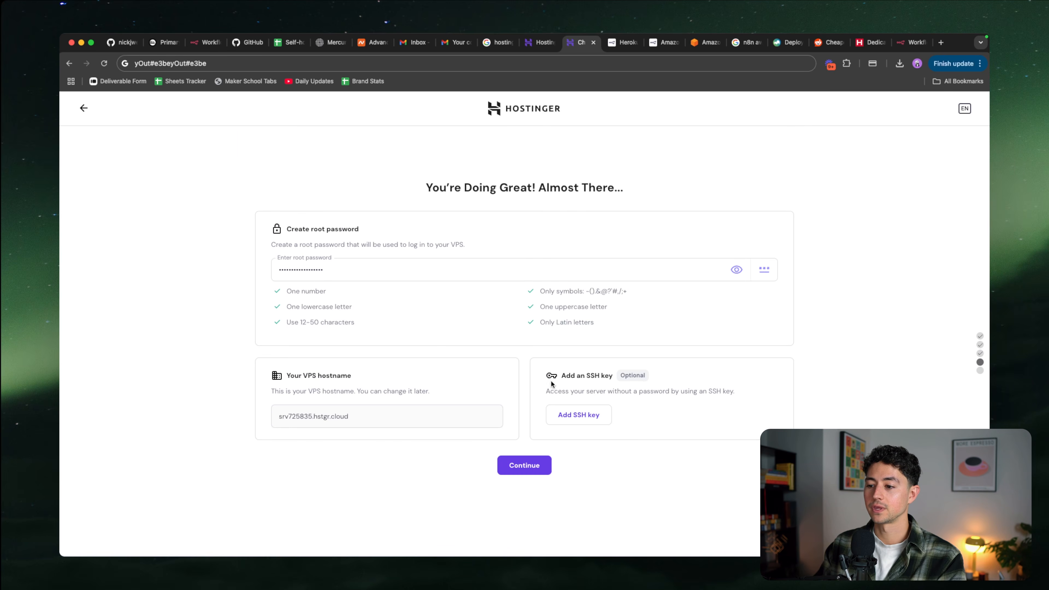
{"action": "left_click", "coordinate": [526, 462]}
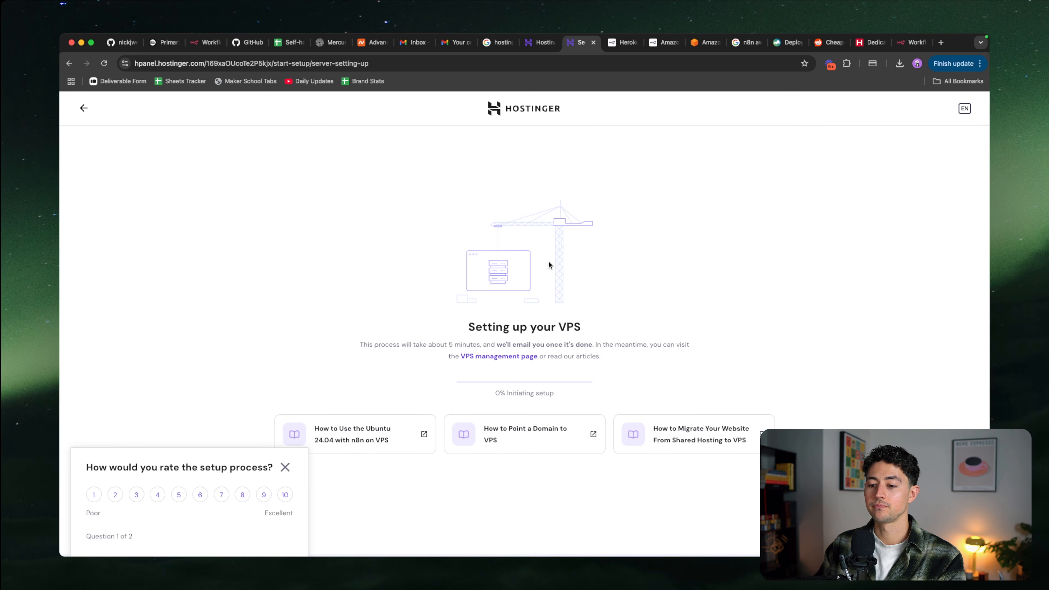
Open the VPS dashboard, answer the survey (personal, website), and open the n8n login URL
{"action": "left_click", "coordinate": [285, 467]}
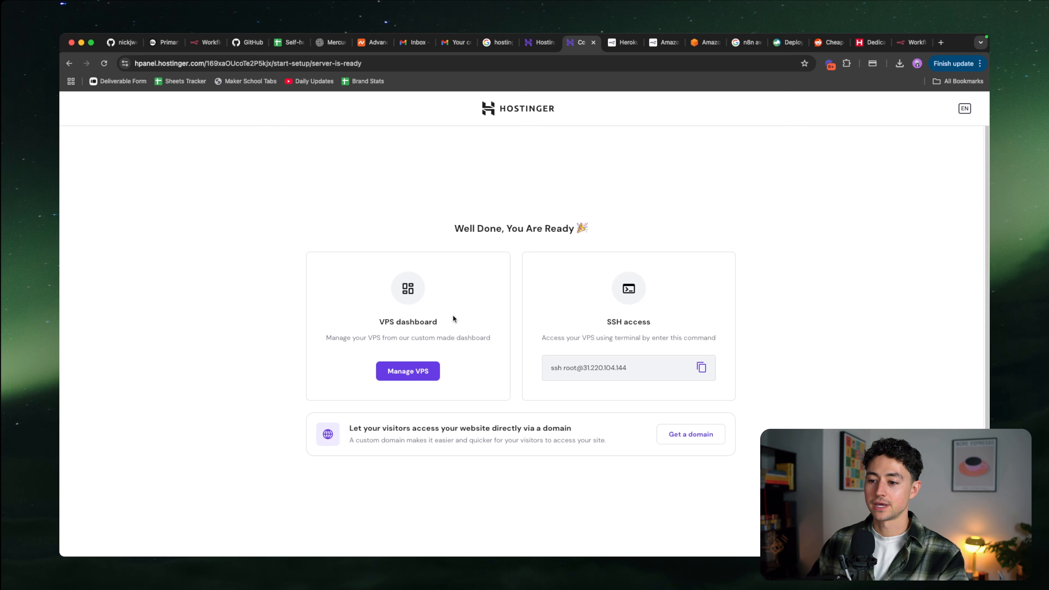
{"action": "left_click", "coordinate": [423, 378]}
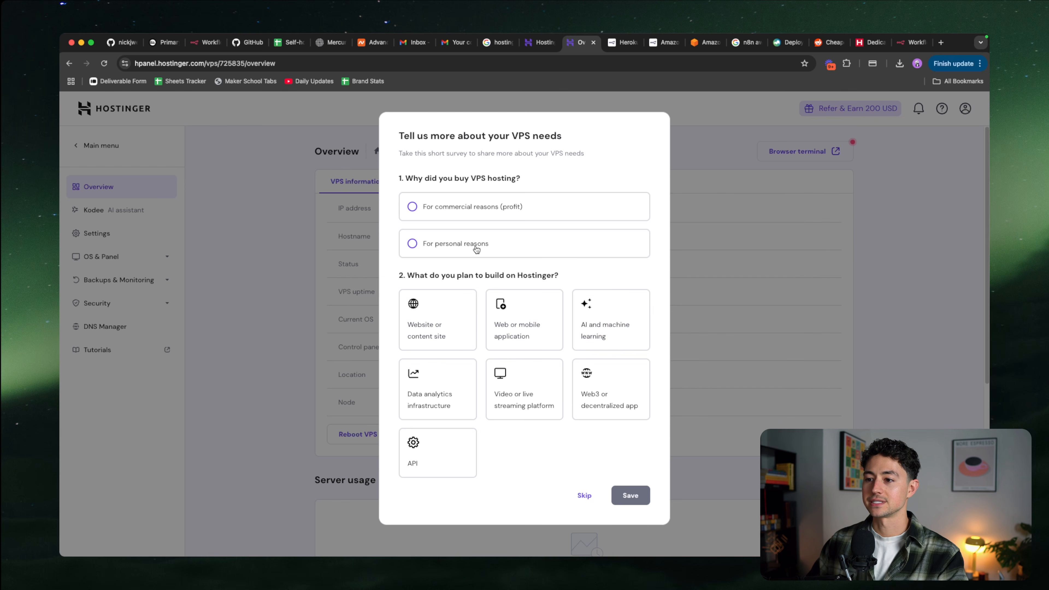
{"action": "left_click", "coordinate": [462, 248]}
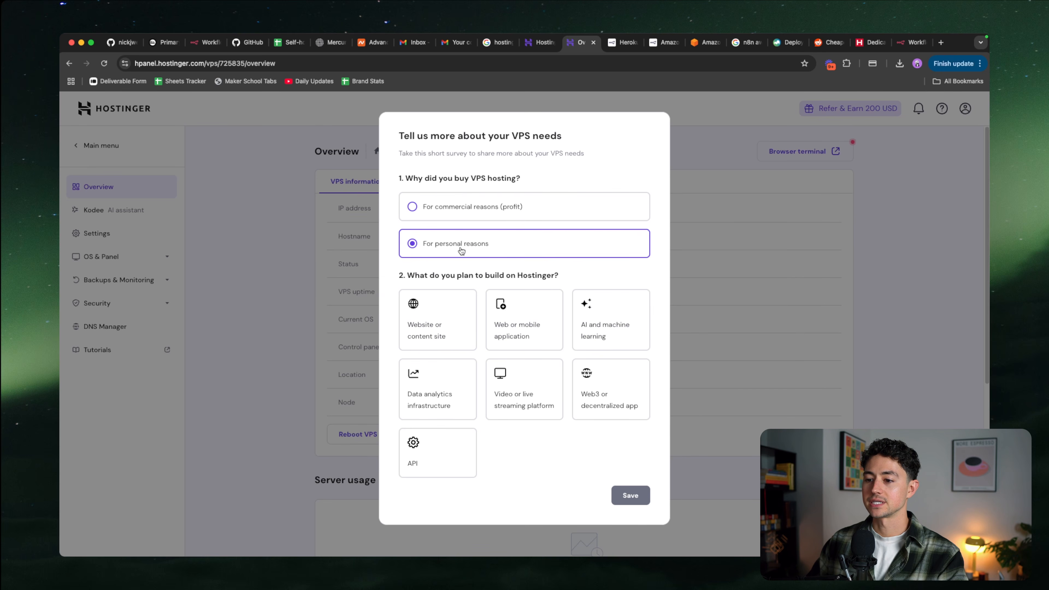
{"action": "left_click", "coordinate": [459, 341]}
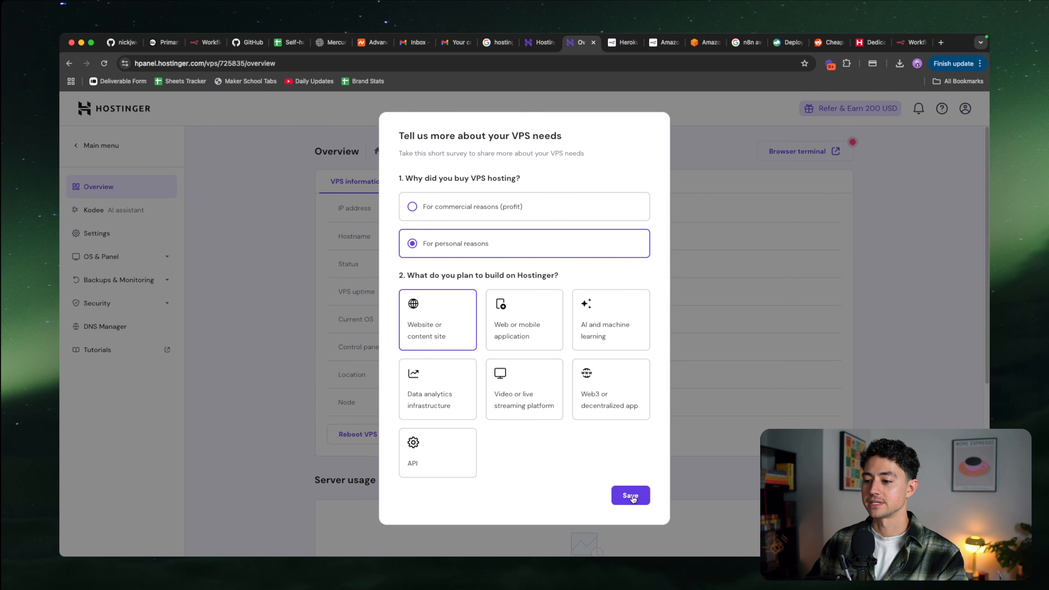
{"action": "left_click", "coordinate": [630, 496]}
{"action": "left_click", "coordinate": [424, 185]}
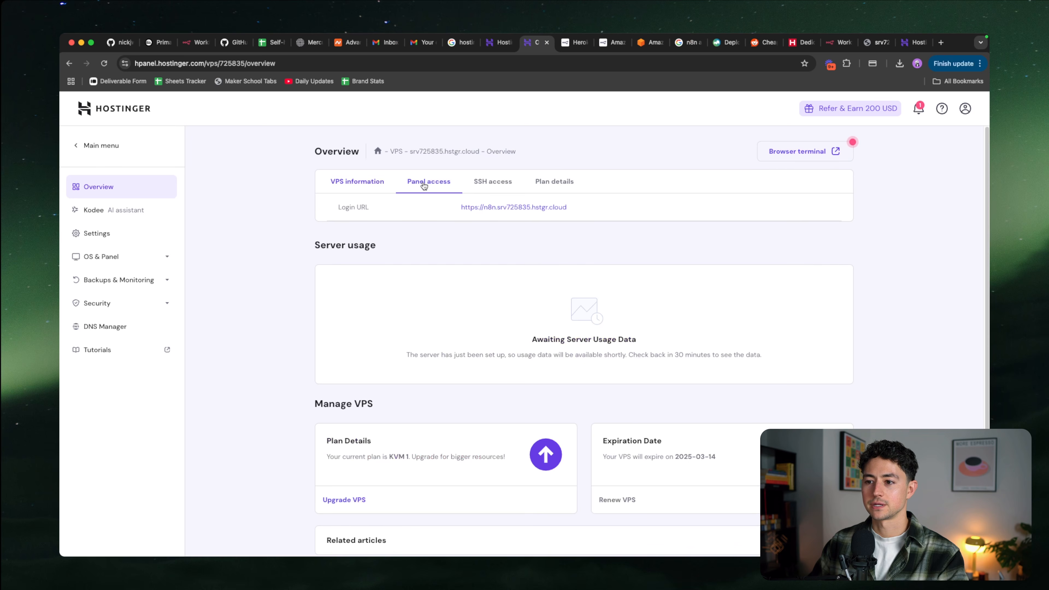
{"action": "left_click", "coordinate": [462, 207]}
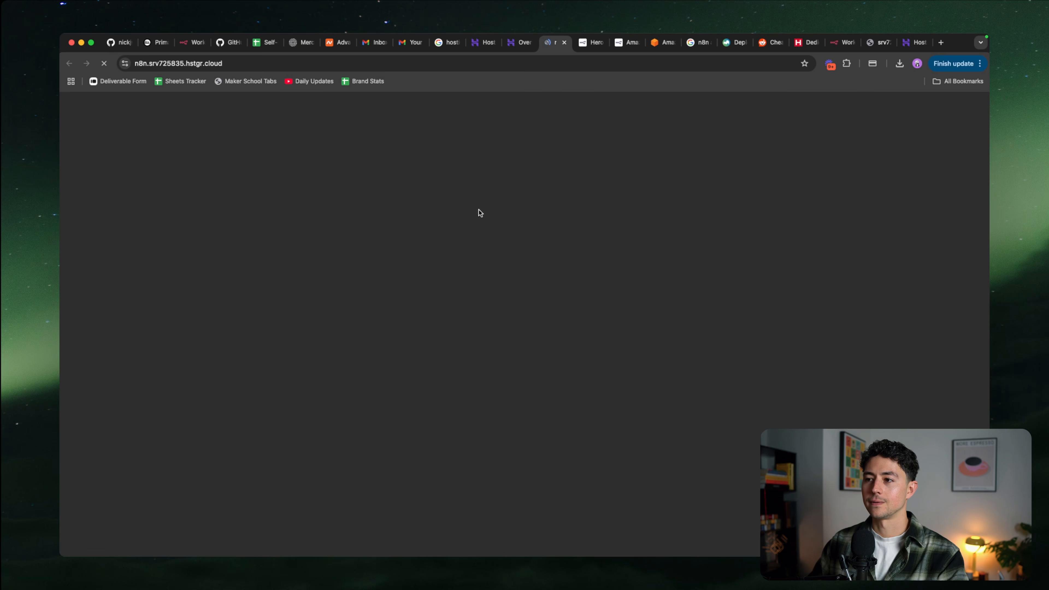
Create the n8n owner account with e-mail, first name, last name and password
{"action": "left_click", "coordinate": [480, 209]}
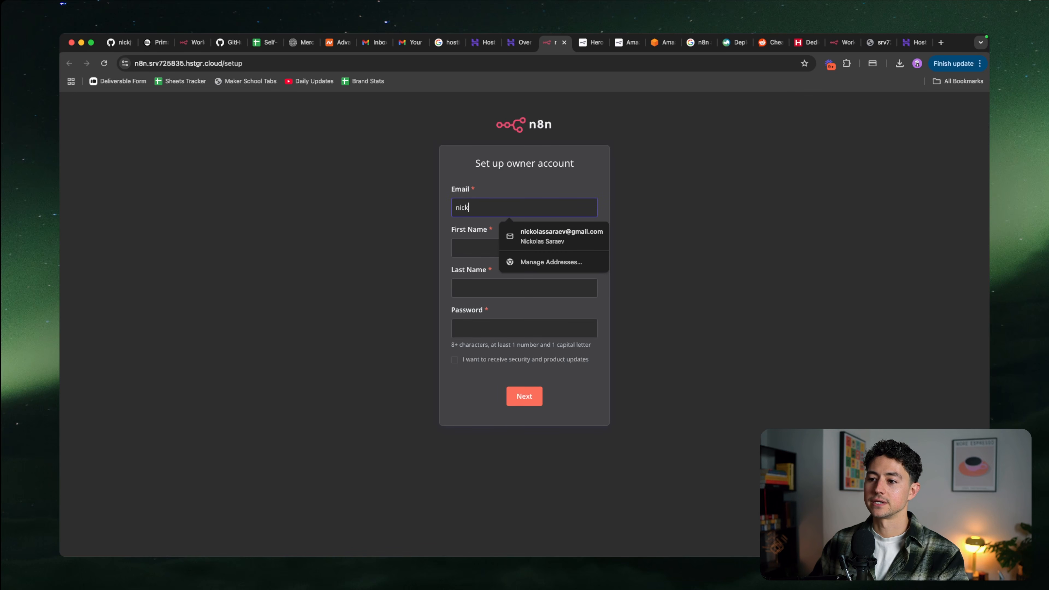
{"action": "key", "text": "Tab"}
{"action": "type", "text": "Nickolas"}
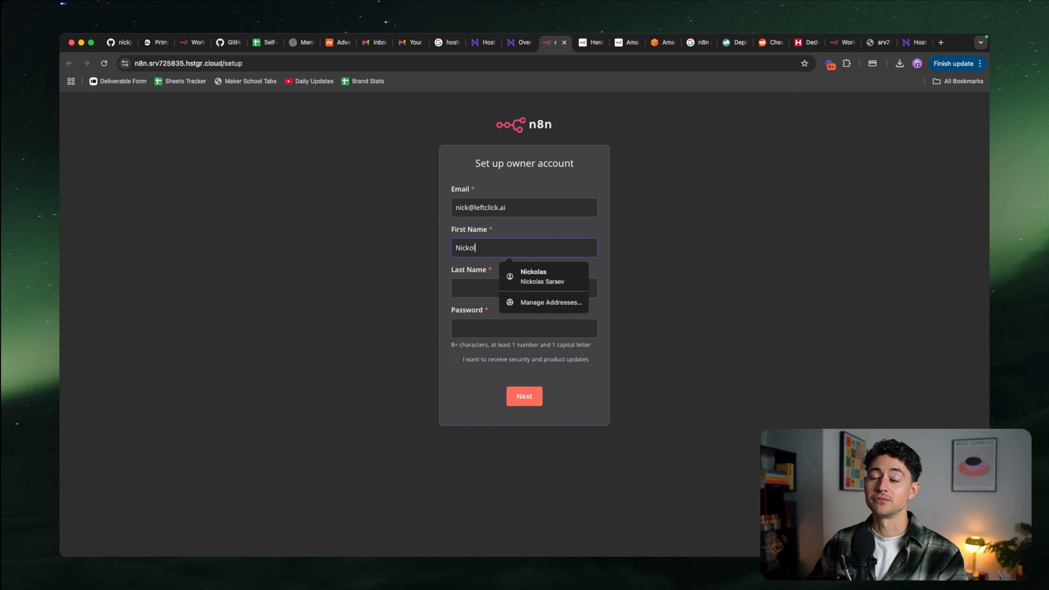
{"action": "key", "text": "Tab"}
{"action": "type", "text": "Saraev"}
{"action": "key", "text": "Tab"}
{"action": "type", "text": "••"}
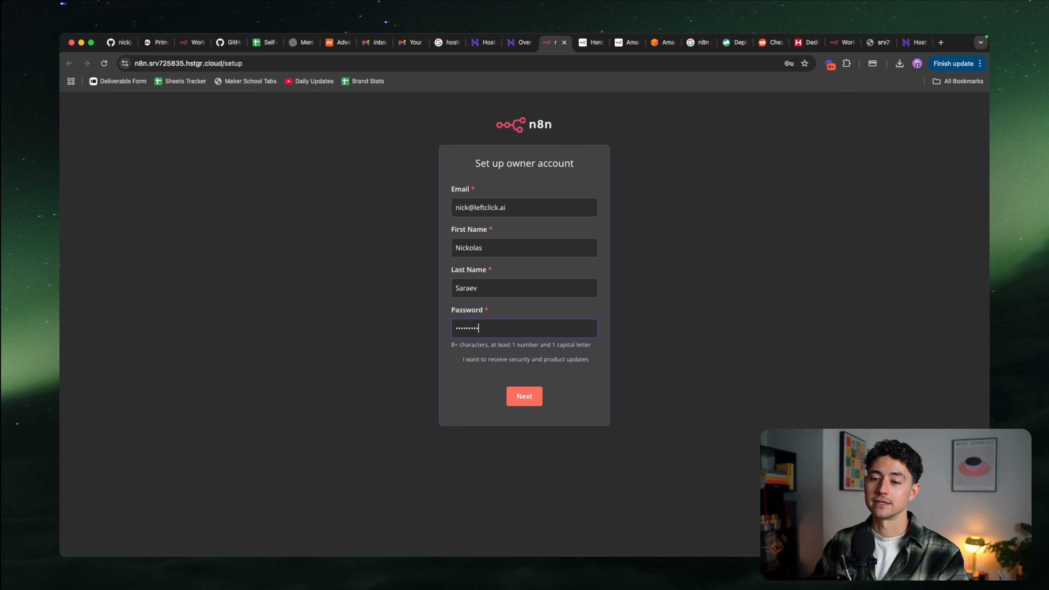
{"action": "left_click", "coordinate": [517, 397]}
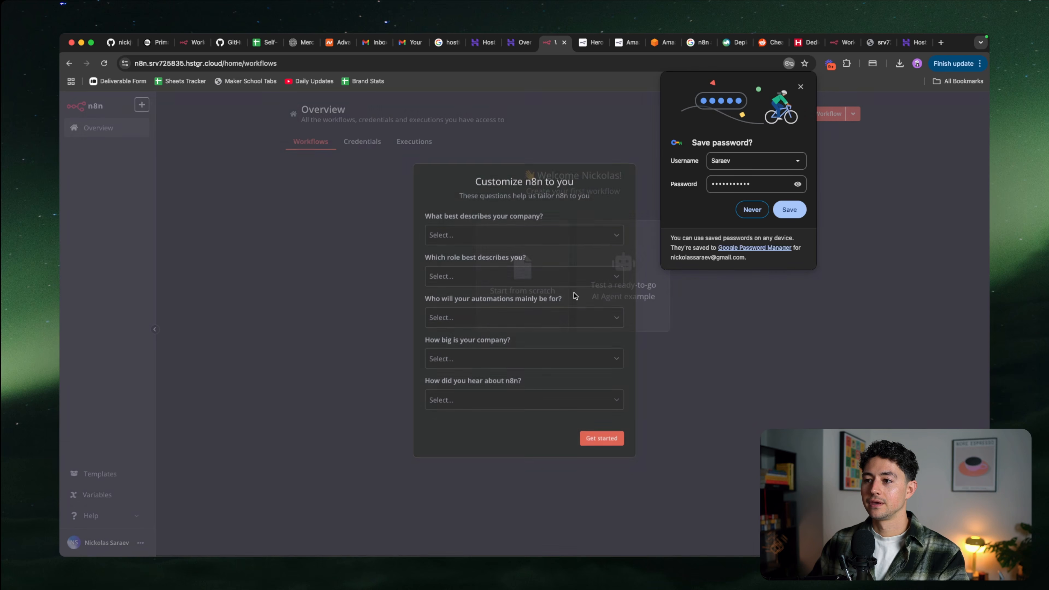
Answer the survey: Software as a service, Business Owner, Myself, less than 20 people, Google
{"action": "left_click", "coordinate": [516, 237]}
{"action": "left_click", "coordinate": [516, 258]}
{"action": "left_click", "coordinate": [515, 282]}
{"action": "left_click", "coordinate": [512, 305]}
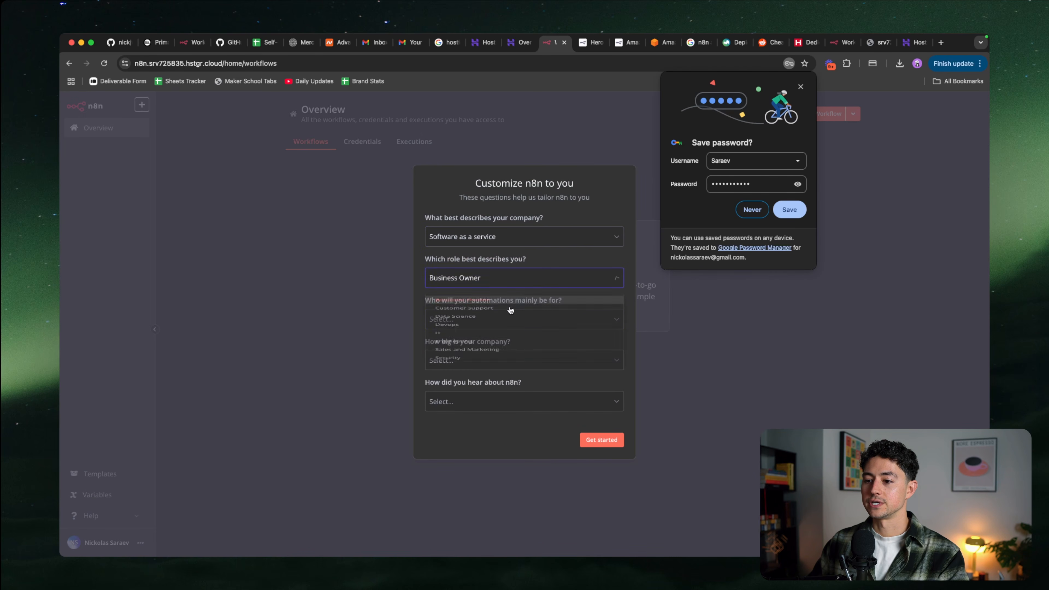
{"action": "left_click", "coordinate": [512, 320]}
{"action": "left_click", "coordinate": [511, 345]}
{"action": "left_click", "coordinate": [512, 360]}
{"action": "left_click", "coordinate": [504, 387]}
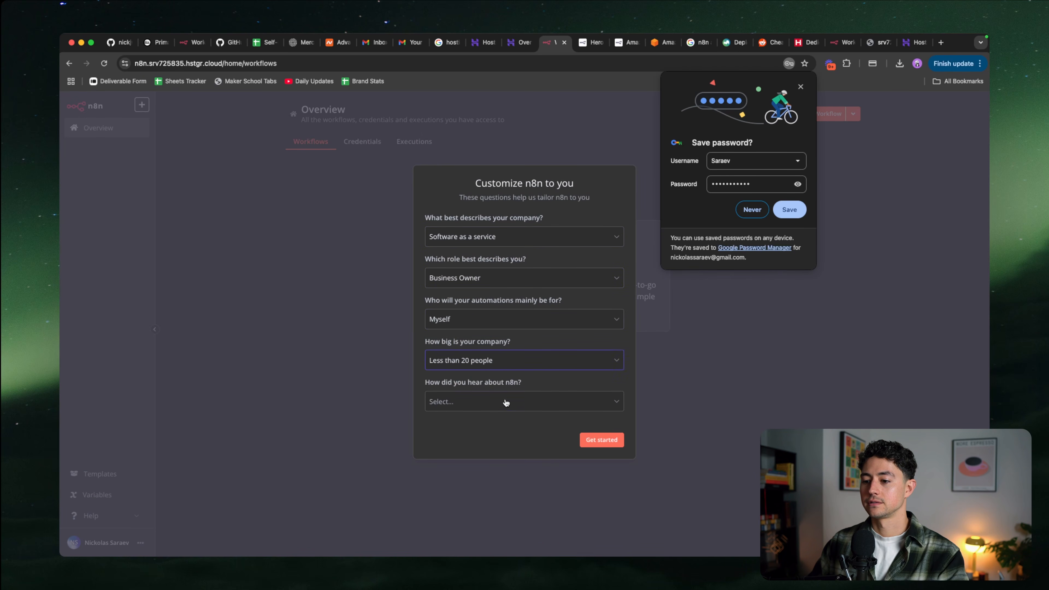
{"action": "left_click", "coordinate": [503, 400]}
{"action": "left_click", "coordinate": [503, 429]}
{"action": "left_click", "coordinate": [607, 439]}
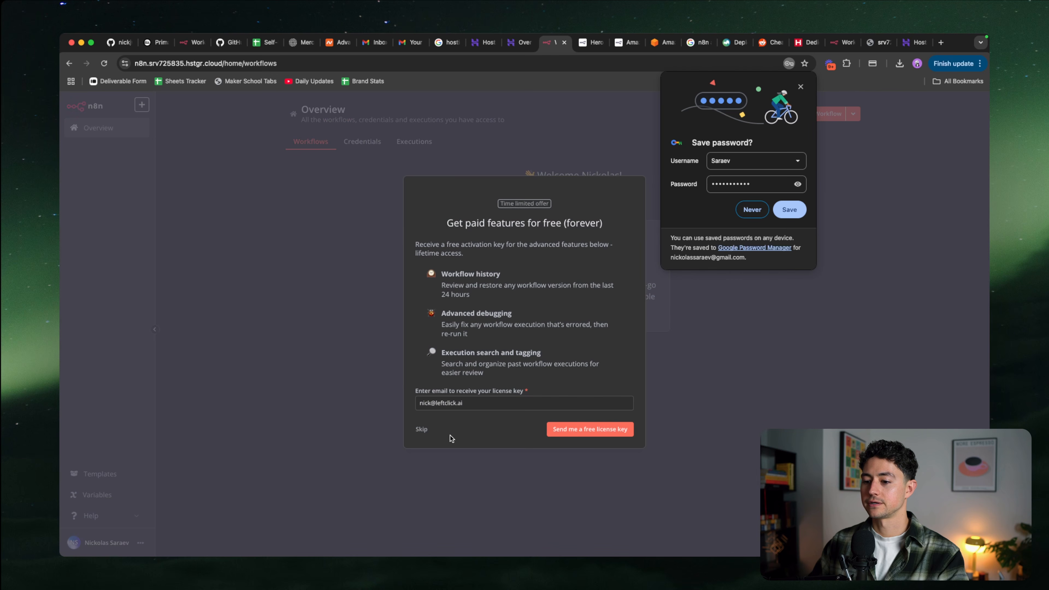
Skip the license key offer, start a blank workflow from scratch, and decline browser password saving
{"action": "left_click", "coordinate": [421, 433]}
{"action": "left_click", "coordinate": [514, 300]}
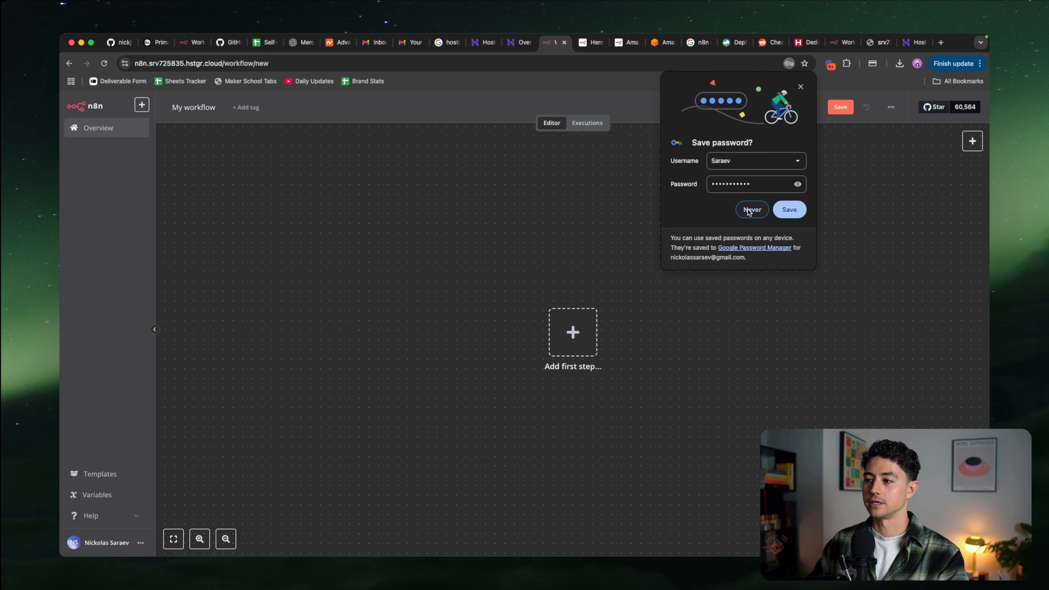
{"action": "left_click", "coordinate": [750, 210]}
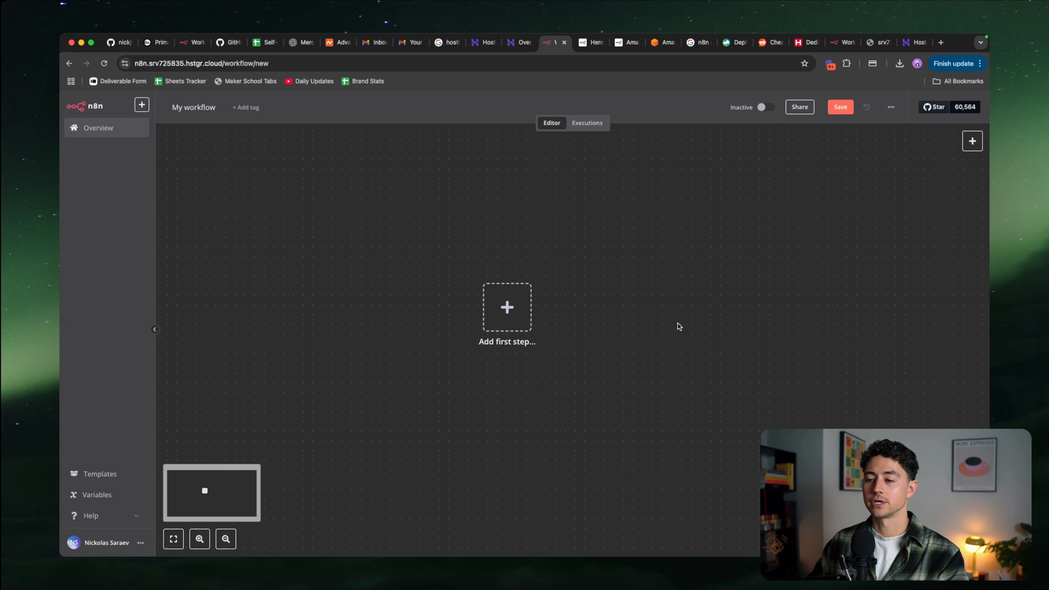